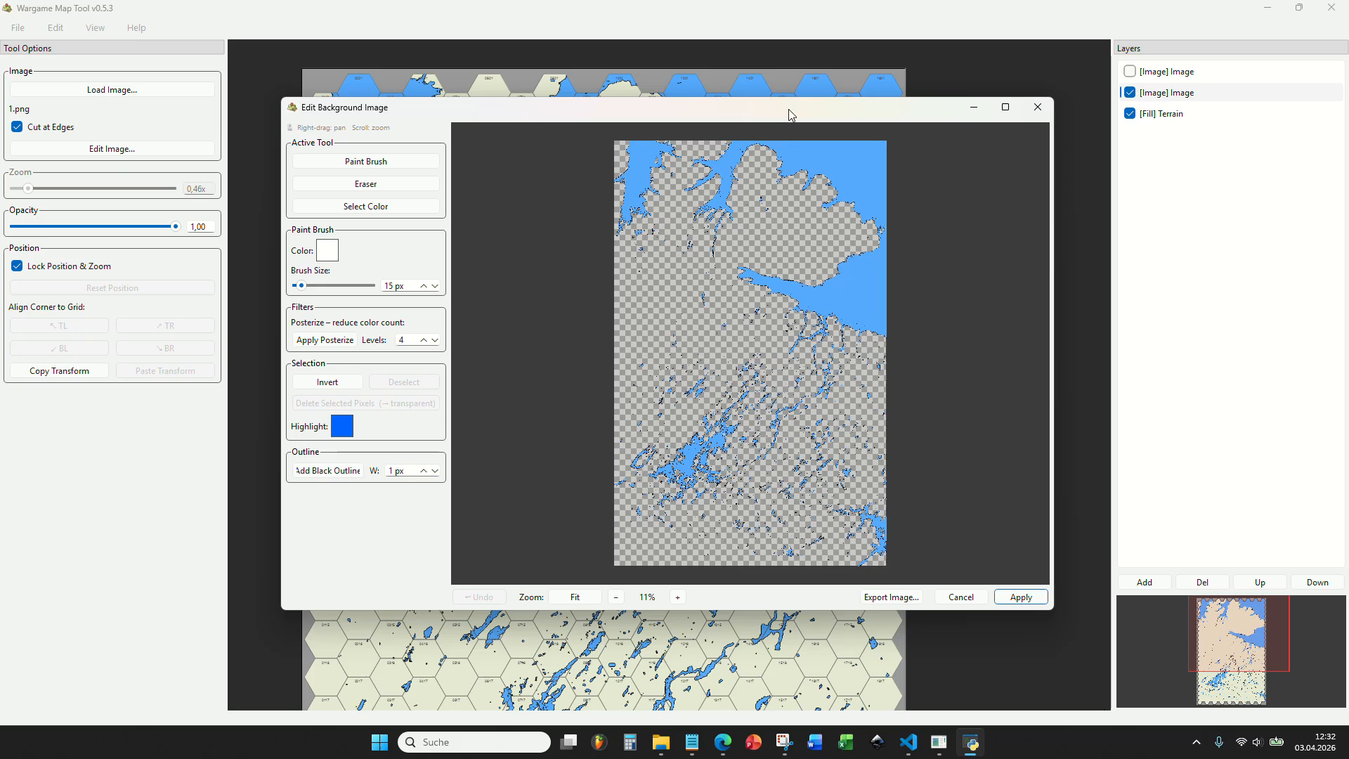
Leave the image editor and open the color values of the Operational palette's light blue swatch on the Terrain fill layer.
left_click(1037, 106)
left_click(1140, 117)
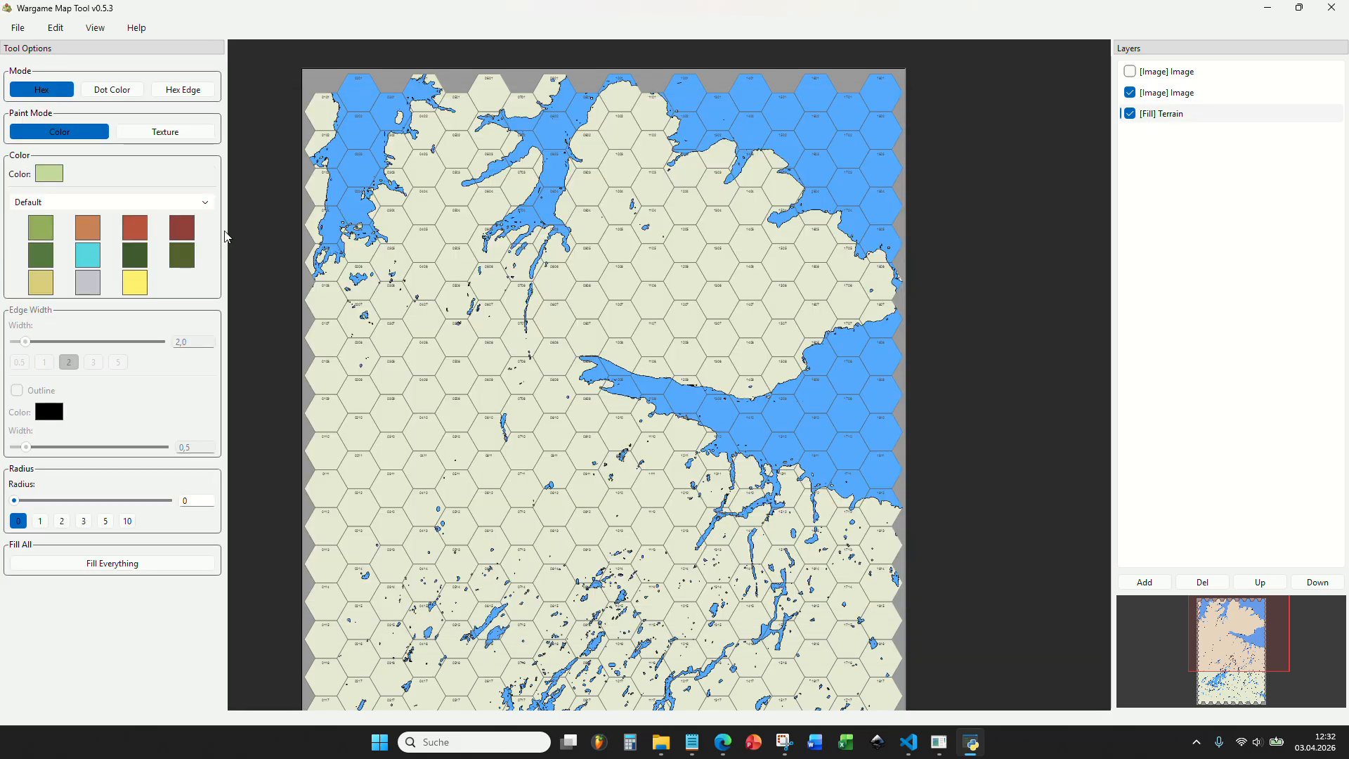
left_click(72, 204)
left_click(76, 262)
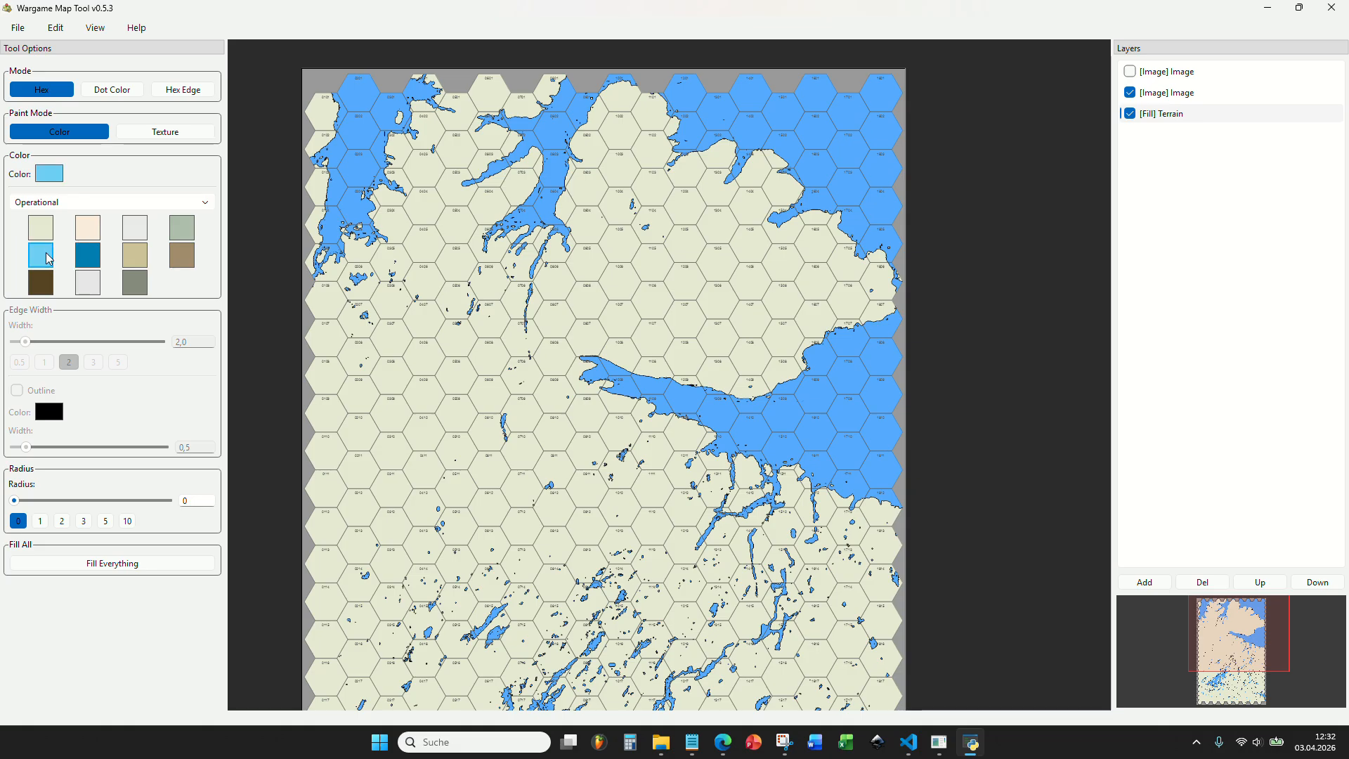
double_click(50, 249)
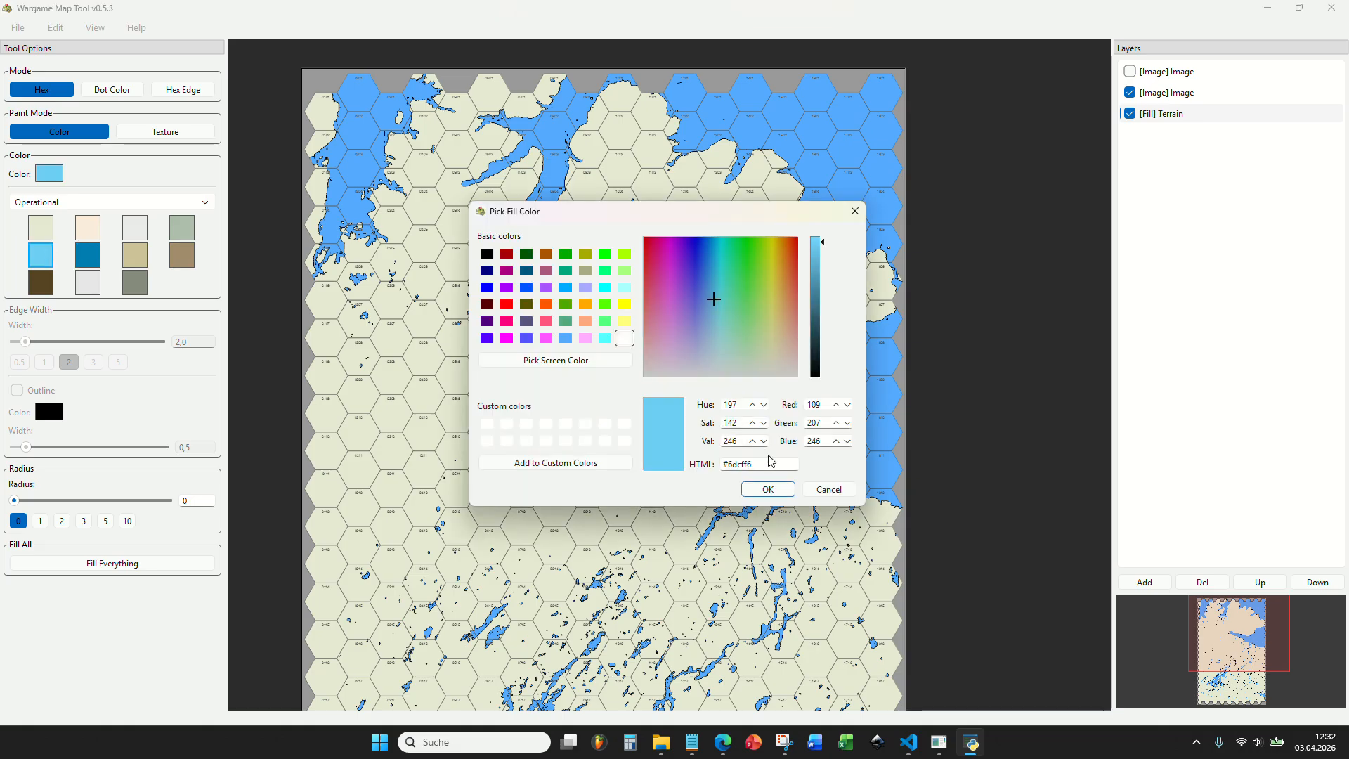
Open a new Notepad window and record the light blue color code as sea #6dcff6.
right_click(691, 737)
left_click(666, 665)
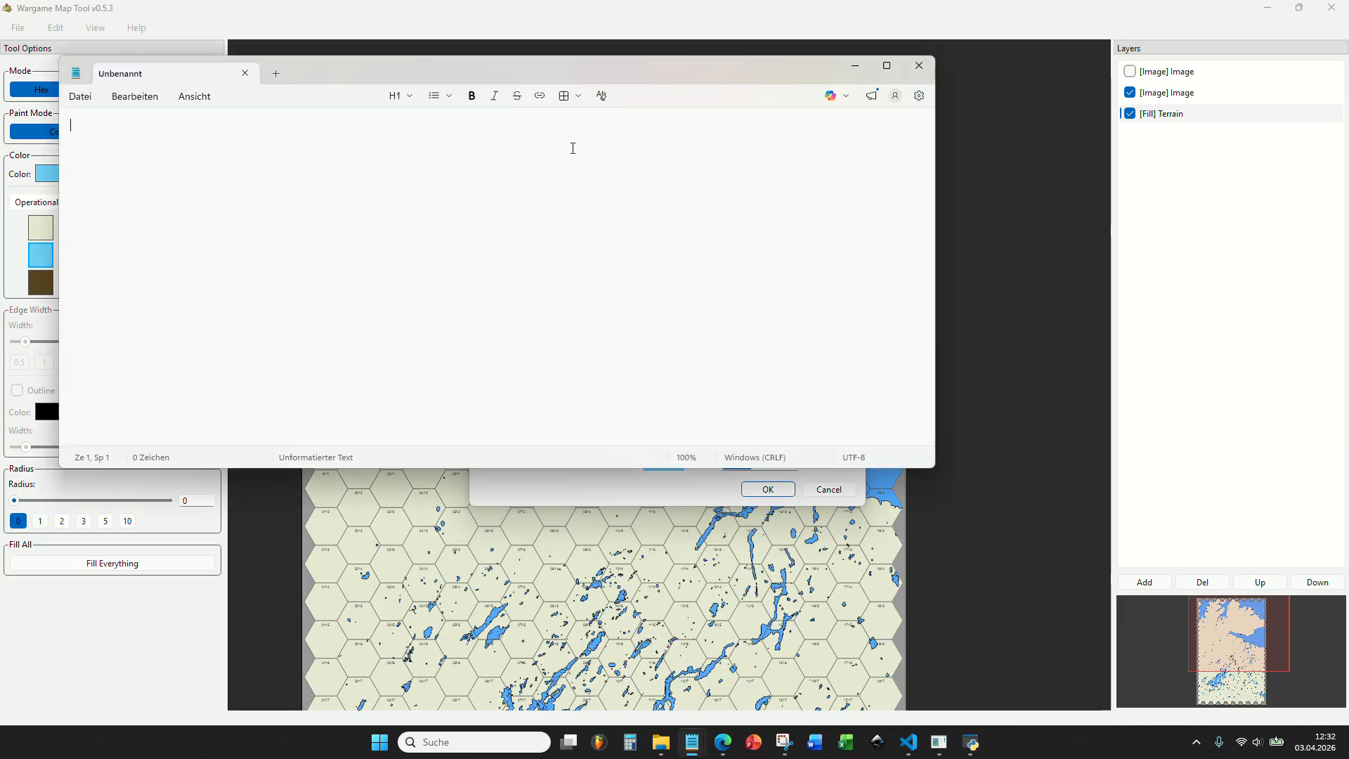
left_click_drag(305, 54, 574, 156)
type("sea")
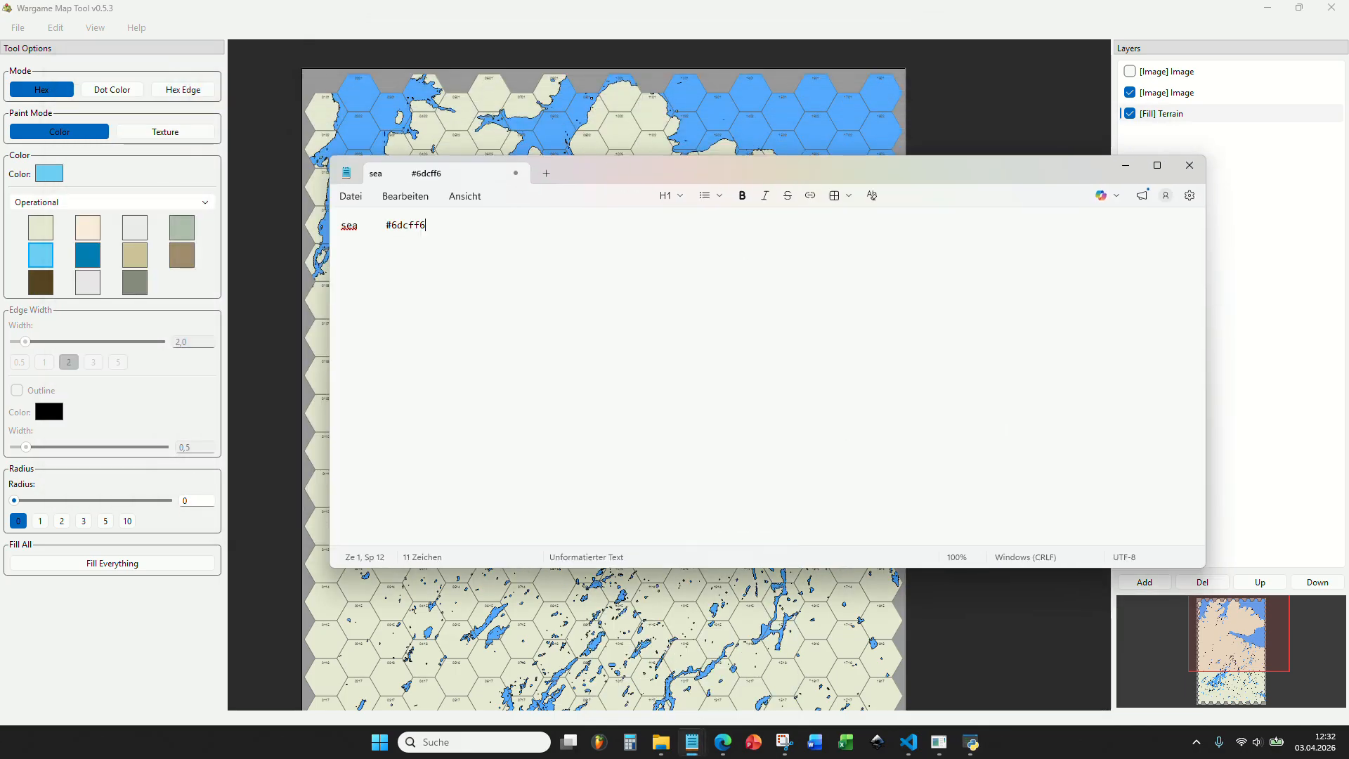
key("Return")
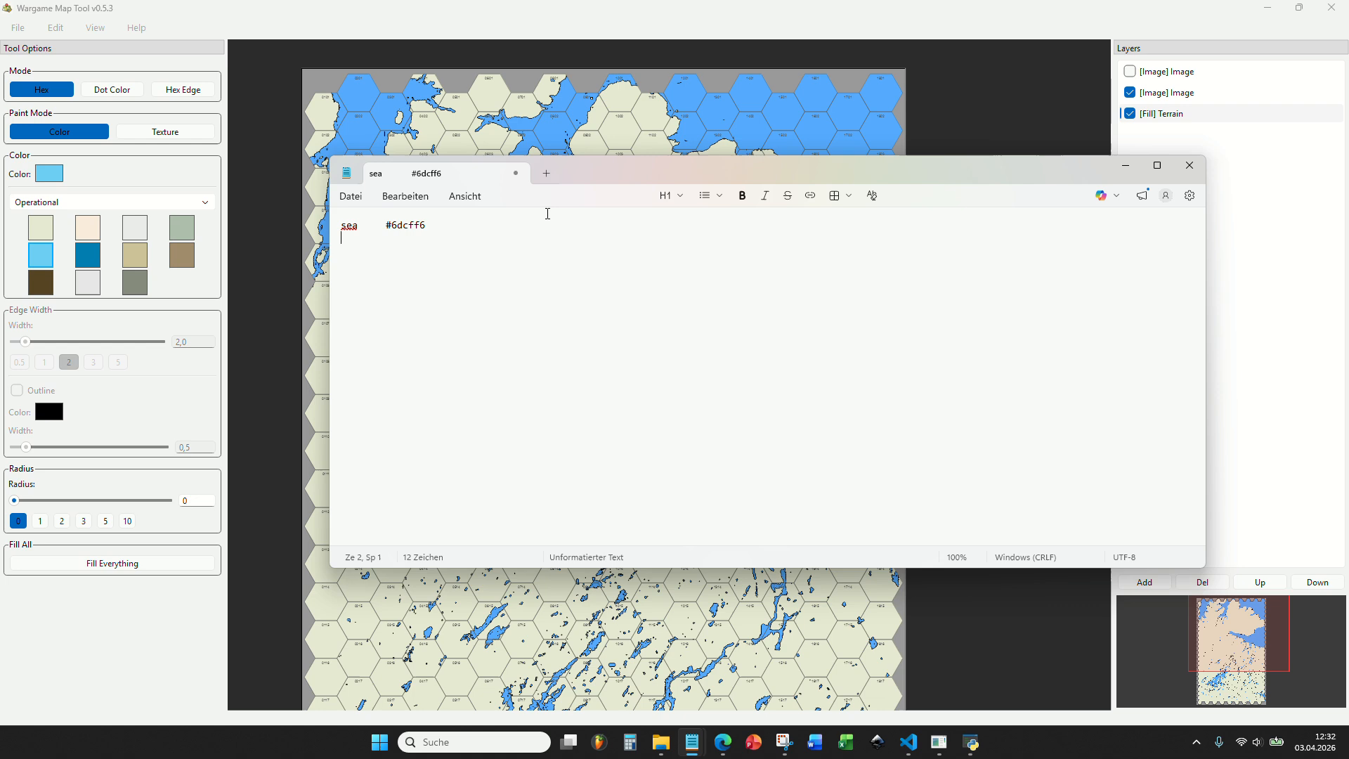
Look up the code of the Operational palette's dark blue swatch and add it to the Notepad list as lake #017db1.
left_click(89, 250)
left_click(89, 251)
key("Escape")
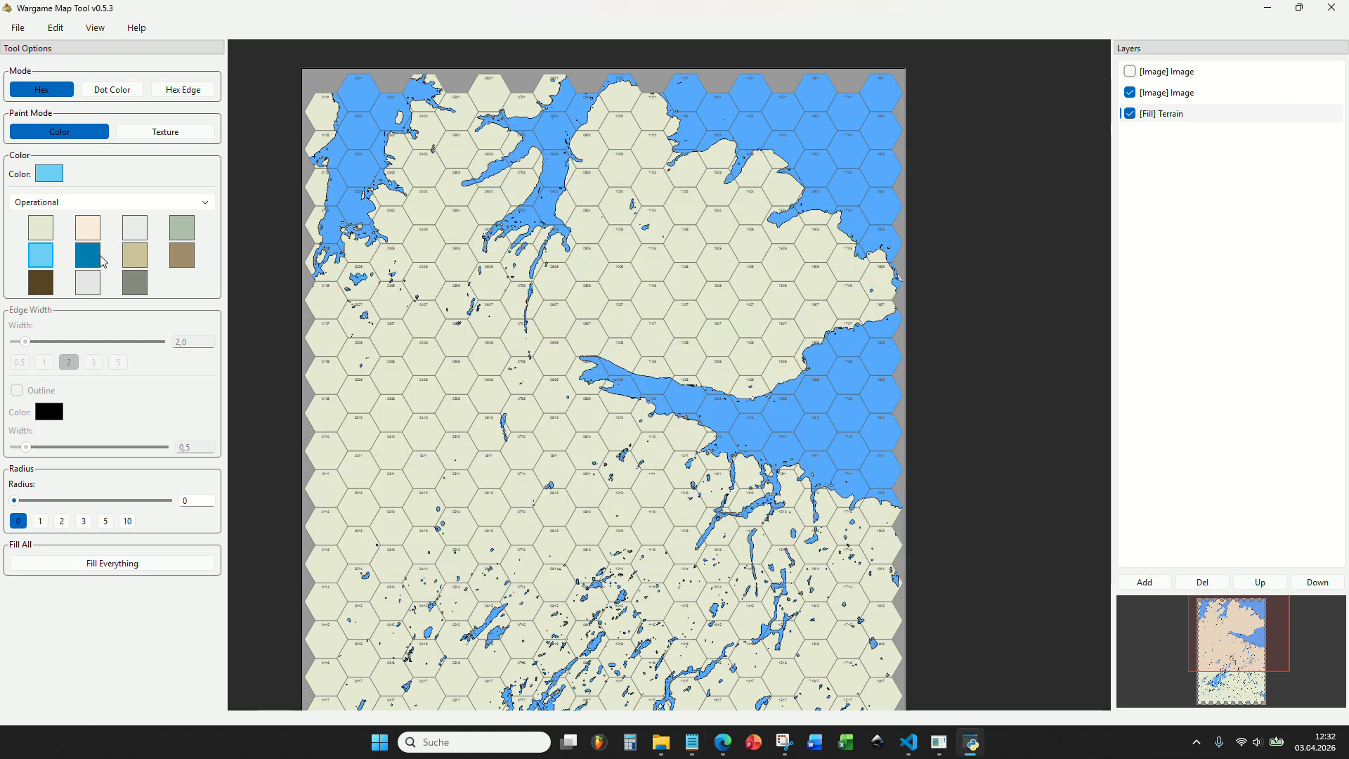
left_click(52, 178)
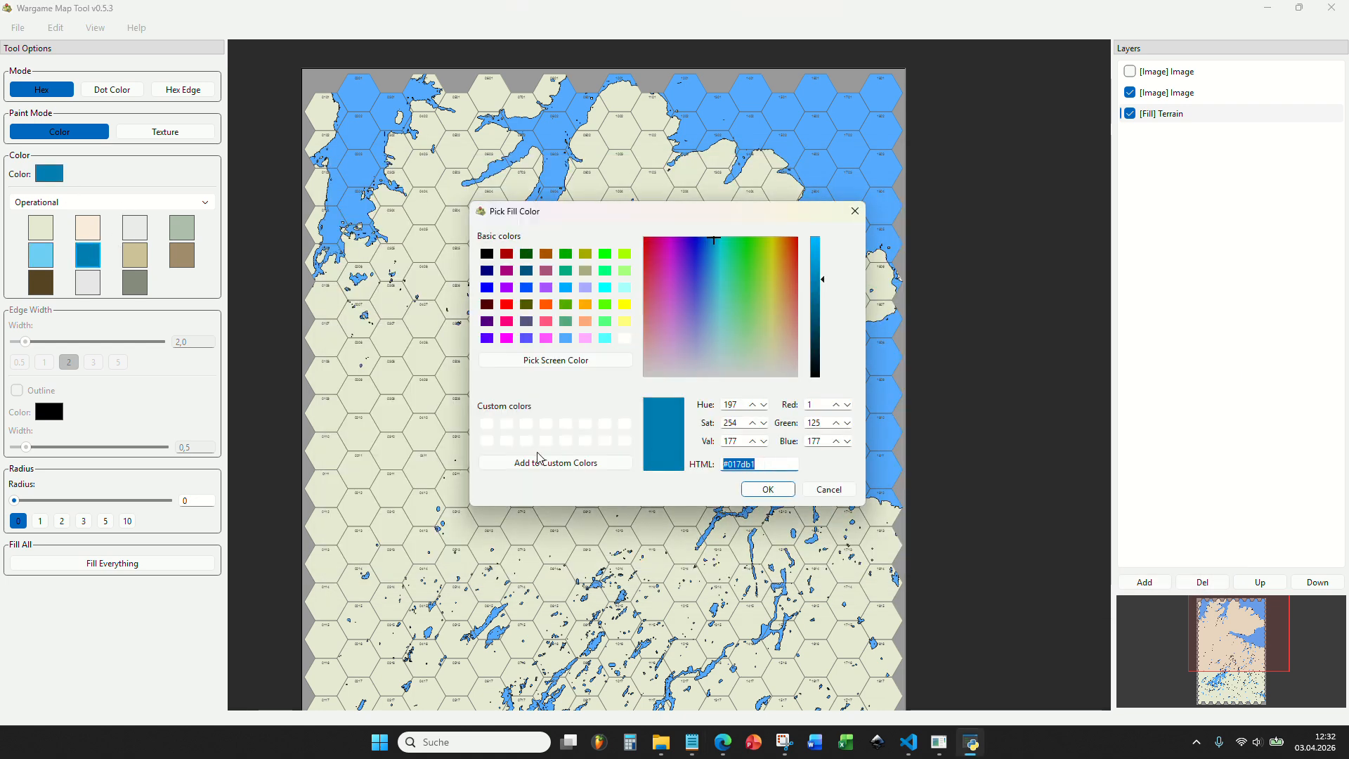
key("Escape")
left_click(690, 744)
left_click(751, 678)
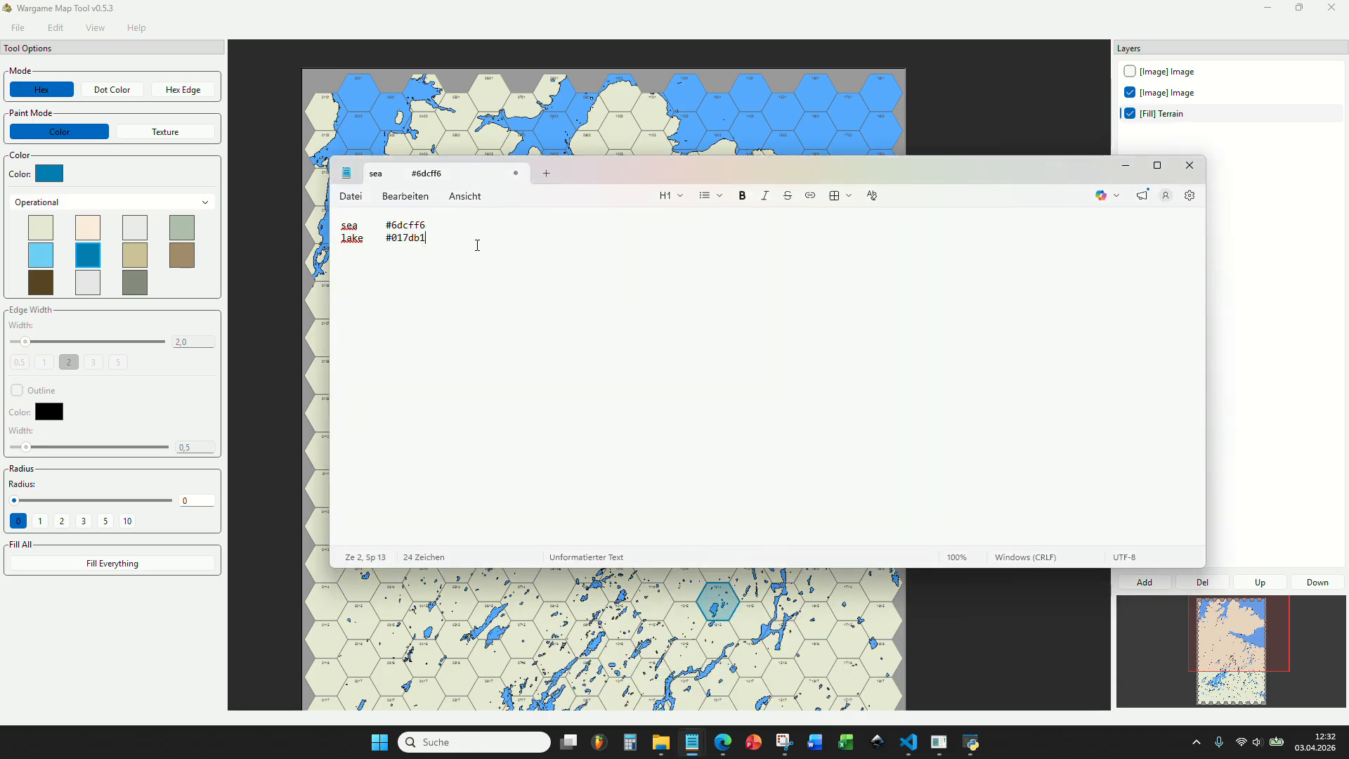
Return to Wargame Map Tool and open the visible image layer 1.png in a maximized image editor.
left_click(882, 18)
left_click(1166, 92)
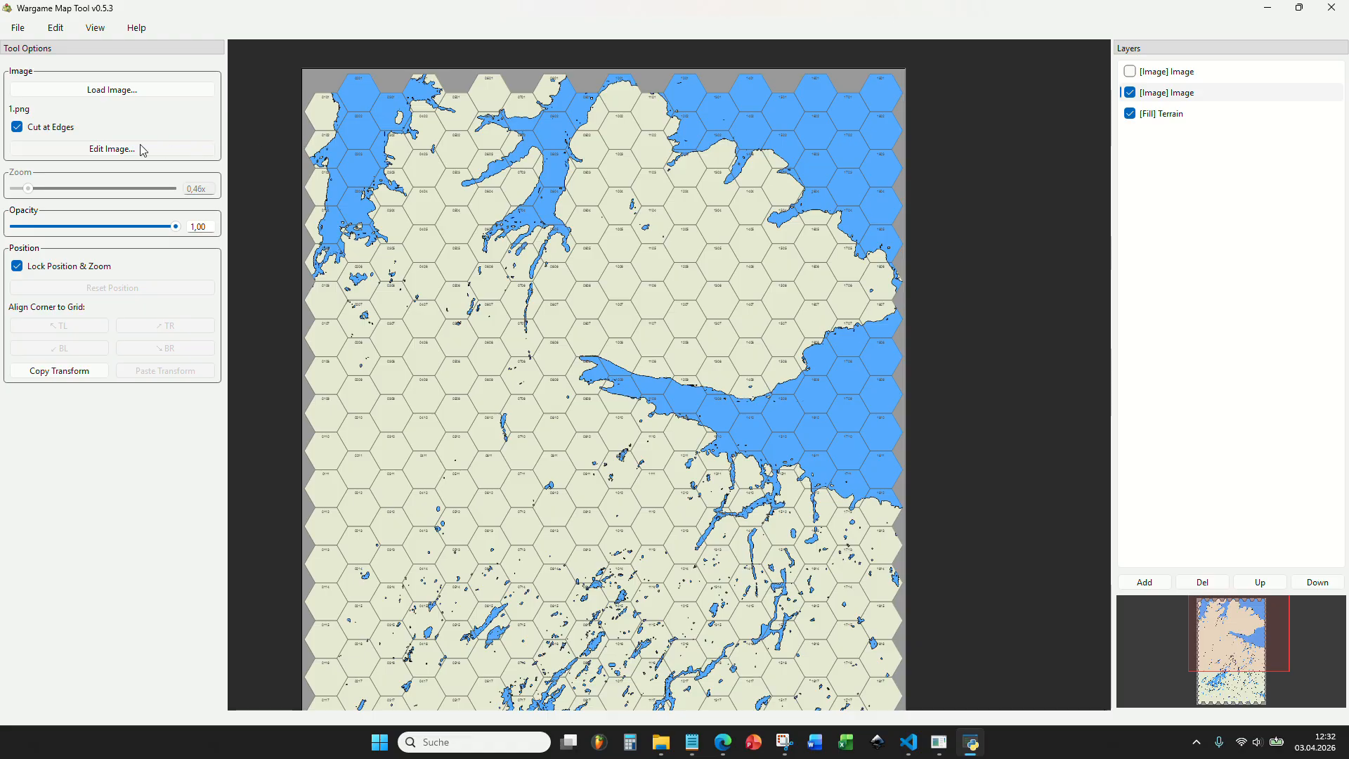
left_click(143, 149)
double_click(753, 108)
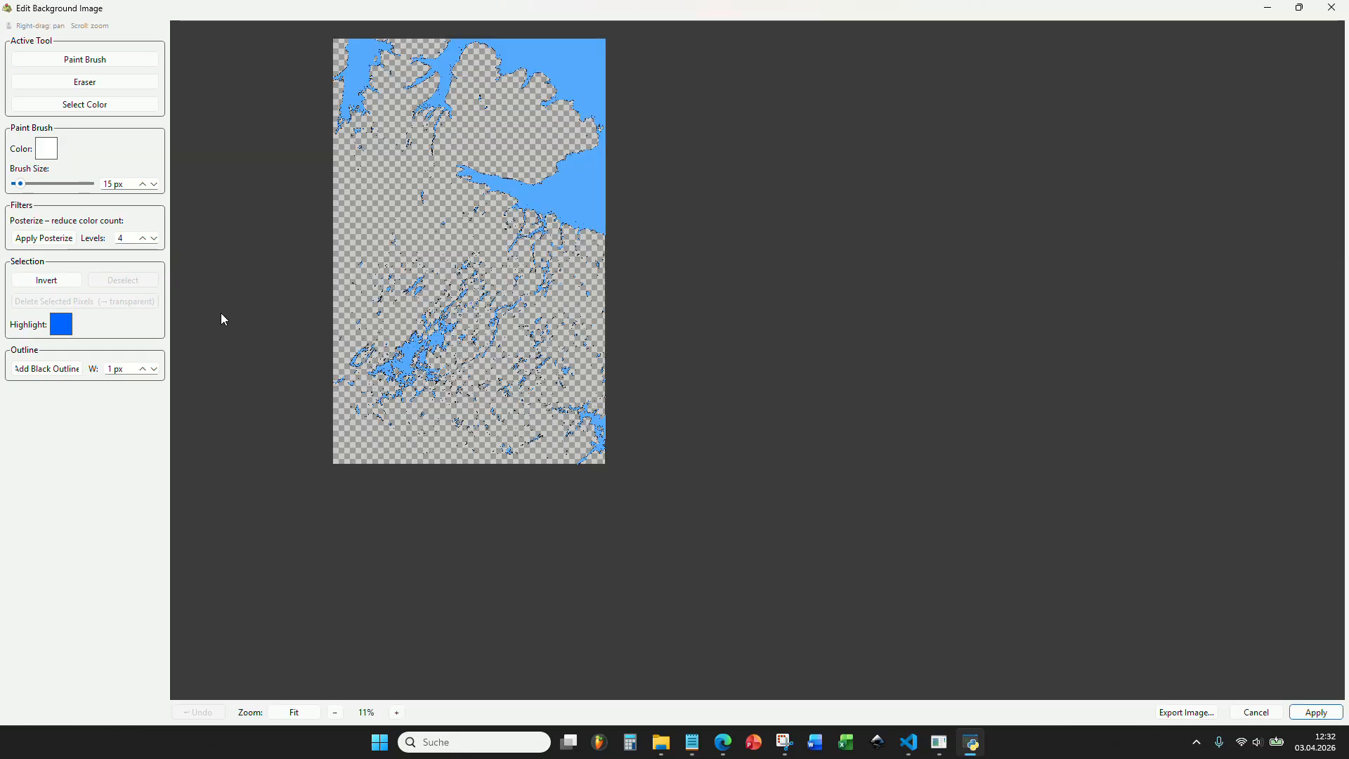
Change the selection highlight color to red #ff1e2d.
left_click(61, 324)
left_click(660, 263)
left_click(647, 247)
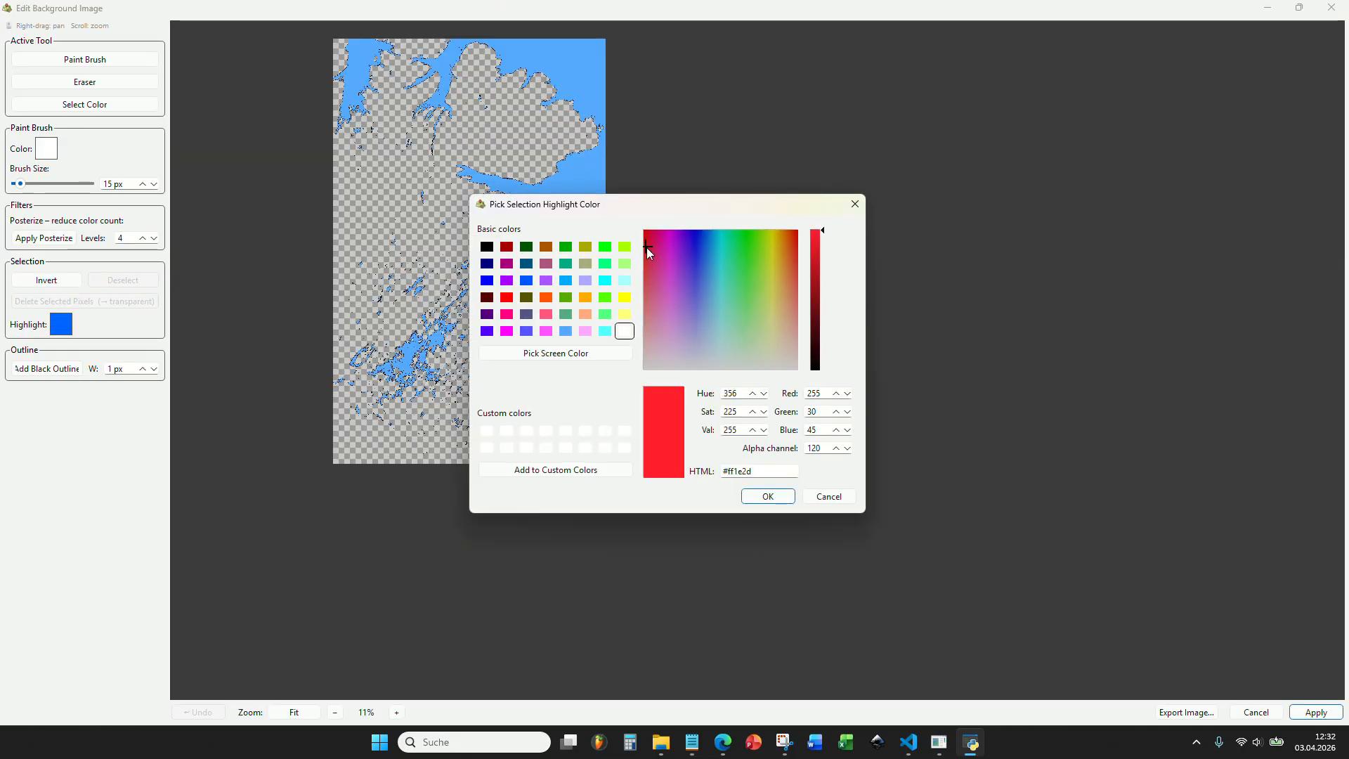
left_click(767, 496)
Select all pixels of the blue water color in the background image with the Select Color tool.
scroll(444, 231, "up", 5)
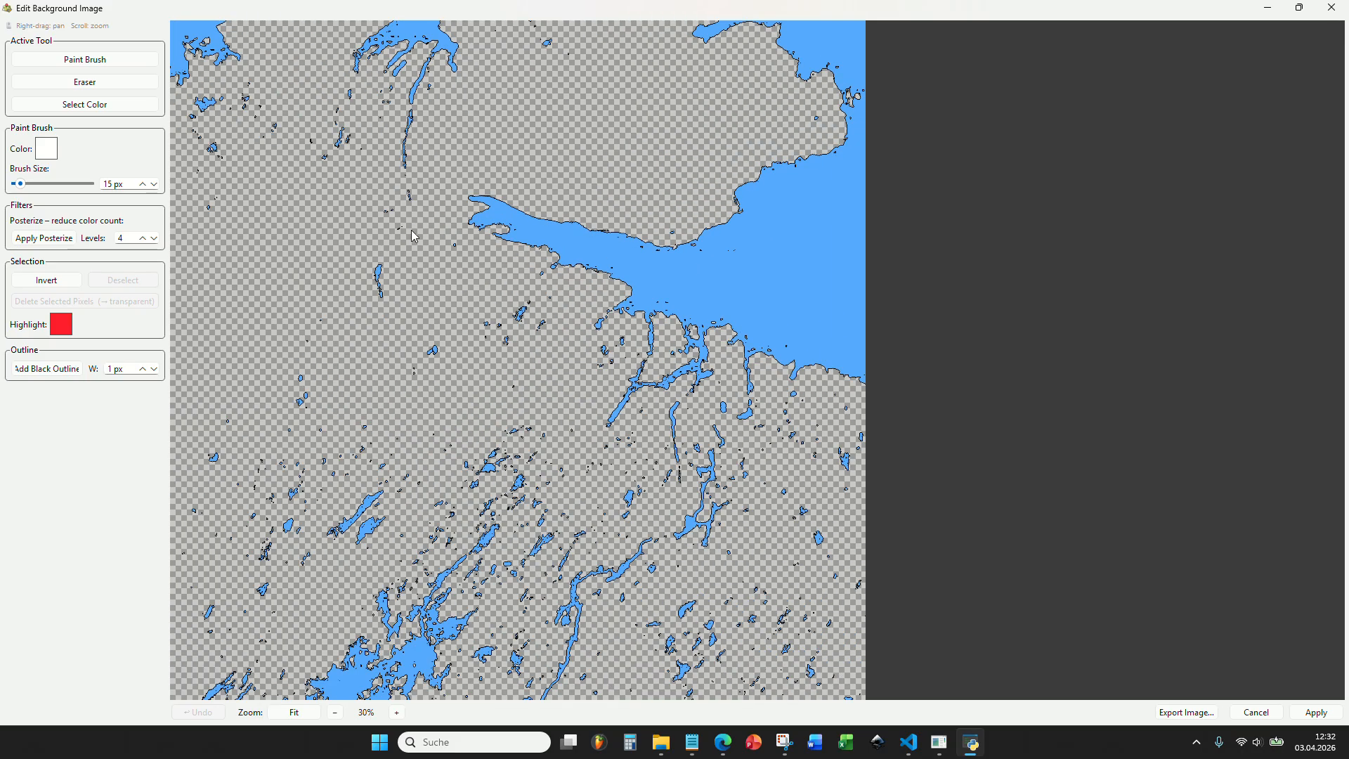
scroll(411, 234, "down", 3)
scroll(412, 231, "up", 1)
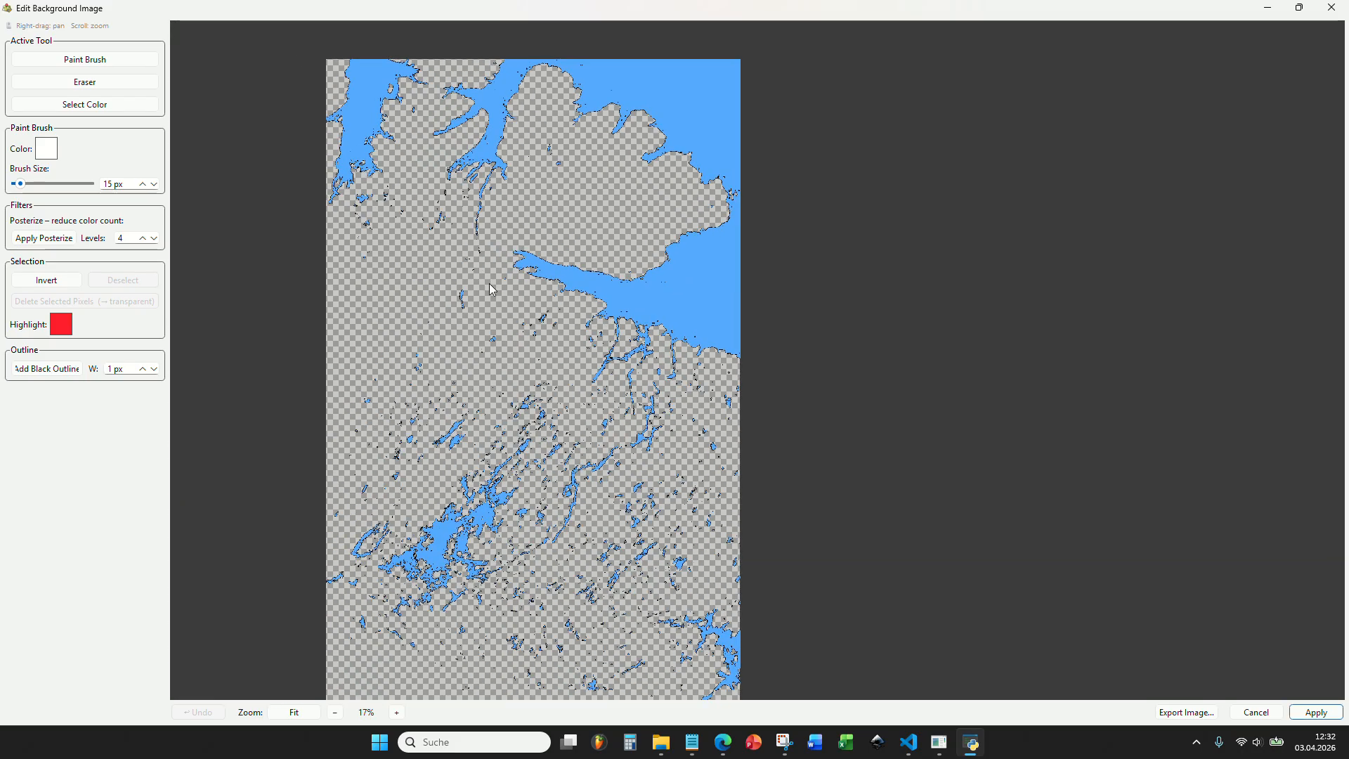
scroll(486, 281, "up", 1)
left_click_drag(543, 194, 568, 276)
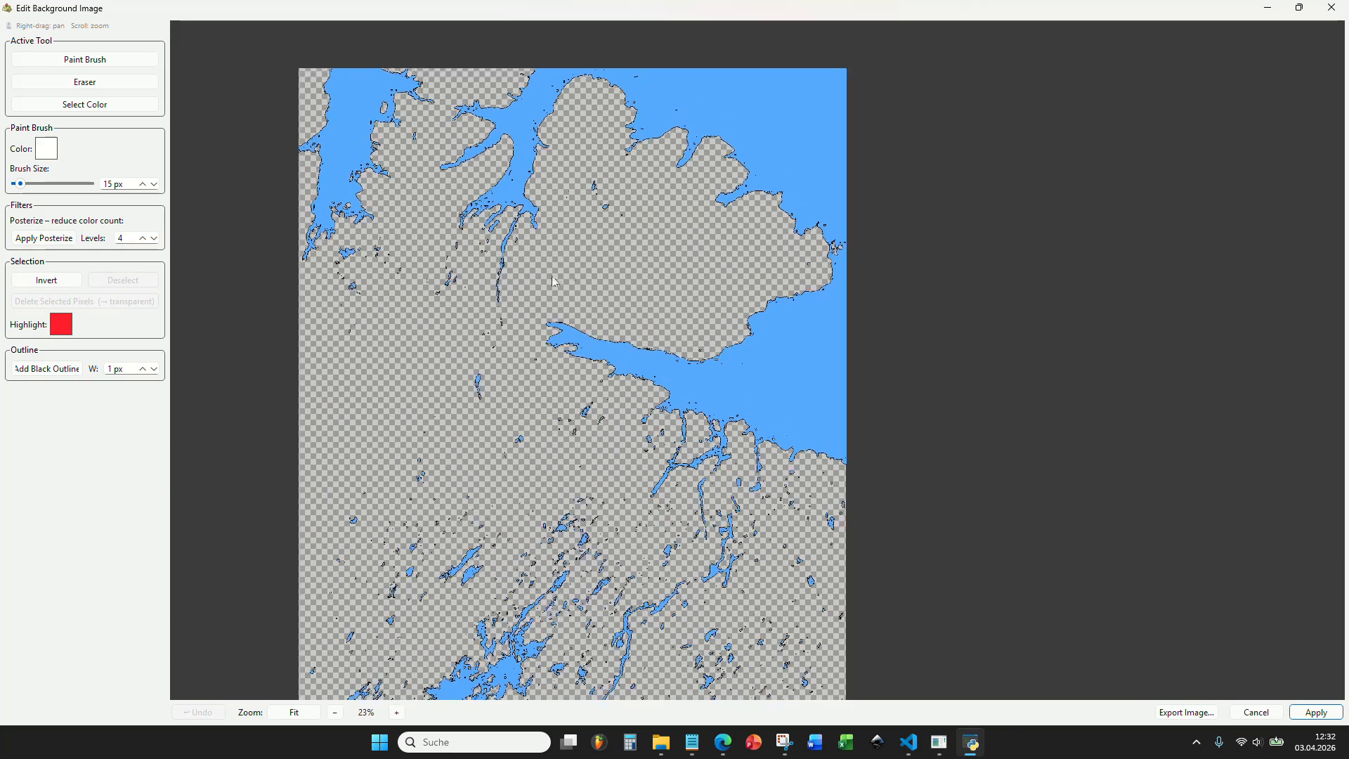
left_click(118, 102)
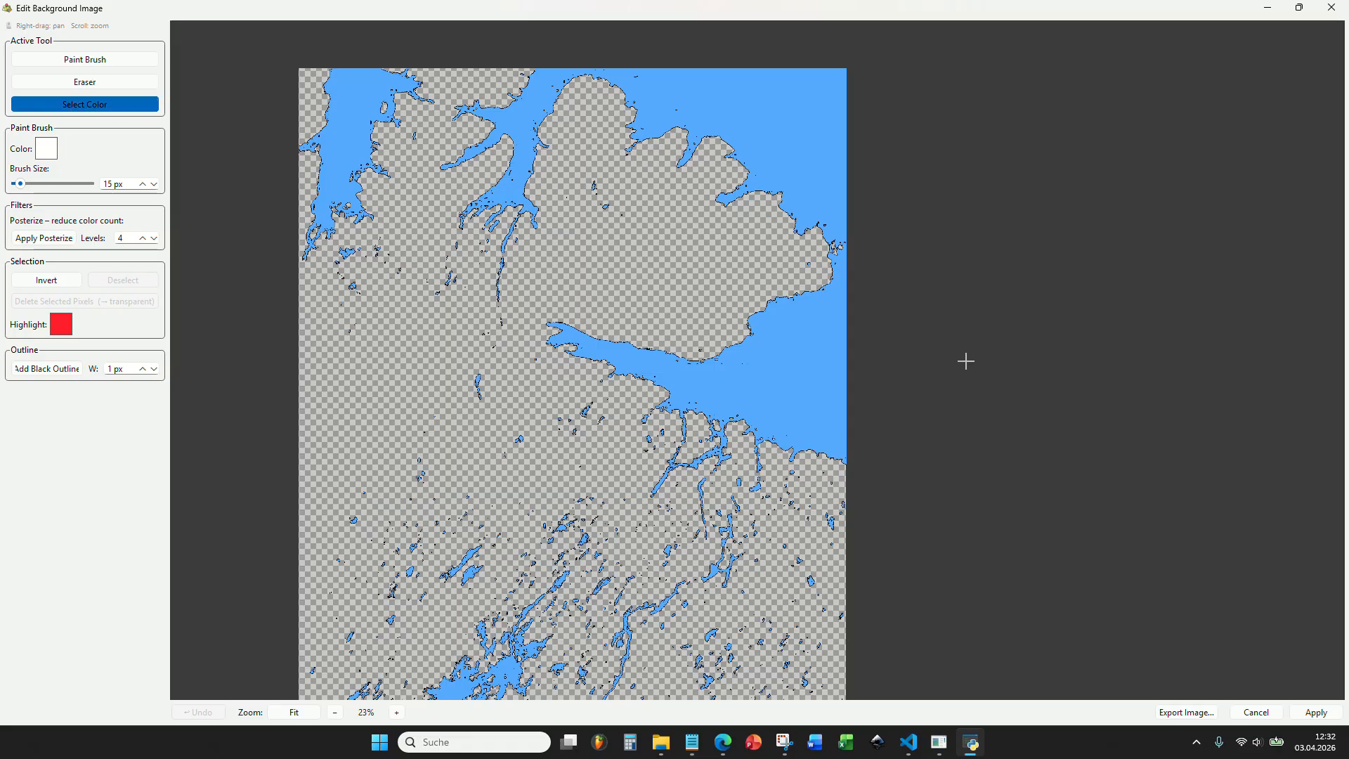
scroll(783, 338, "up", 5)
scroll(727, 419, "up", 3)
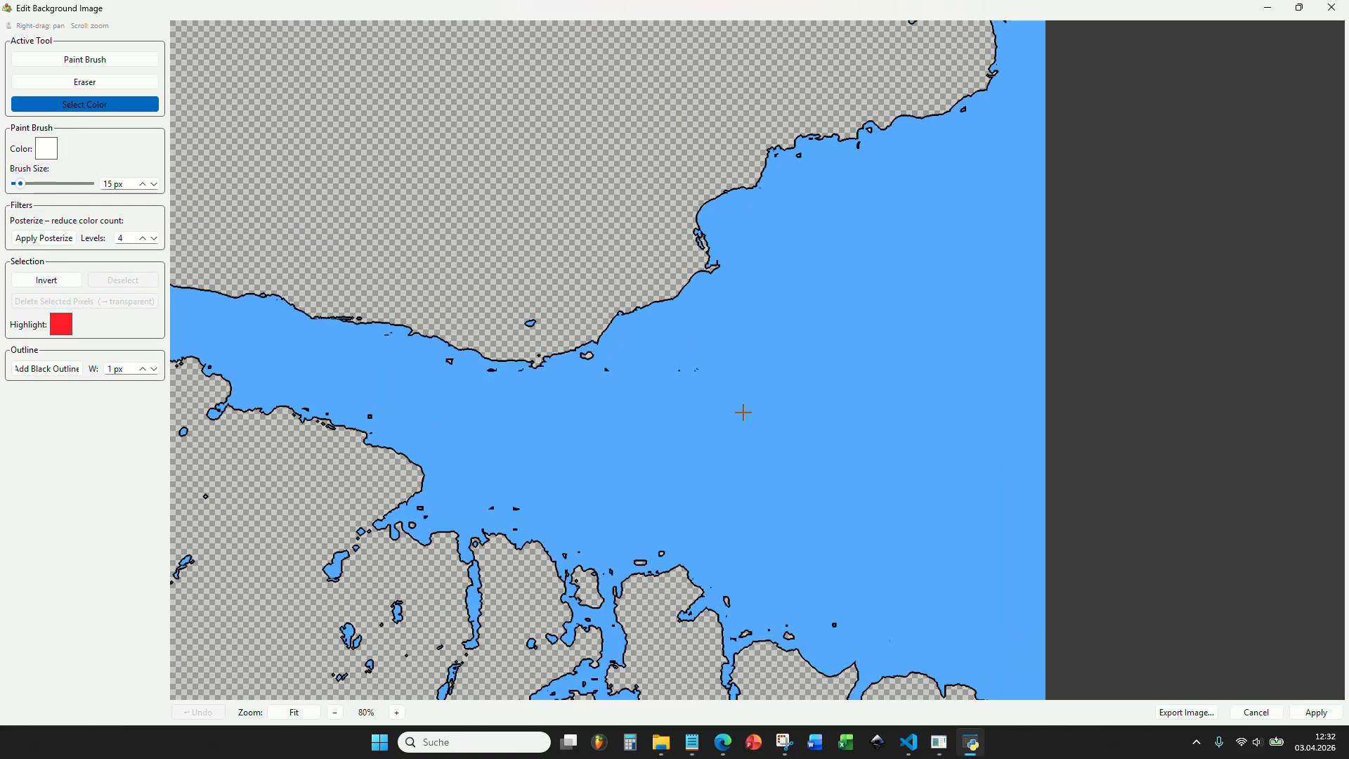
left_click(743, 413)
Examine the highlighted water selection across the whole image, from the southern lakes to the northern coast.
scroll(743, 412, "down", 16)
left_click_drag(712, 428, 702, 333)
scroll(661, 395, "up", 7)
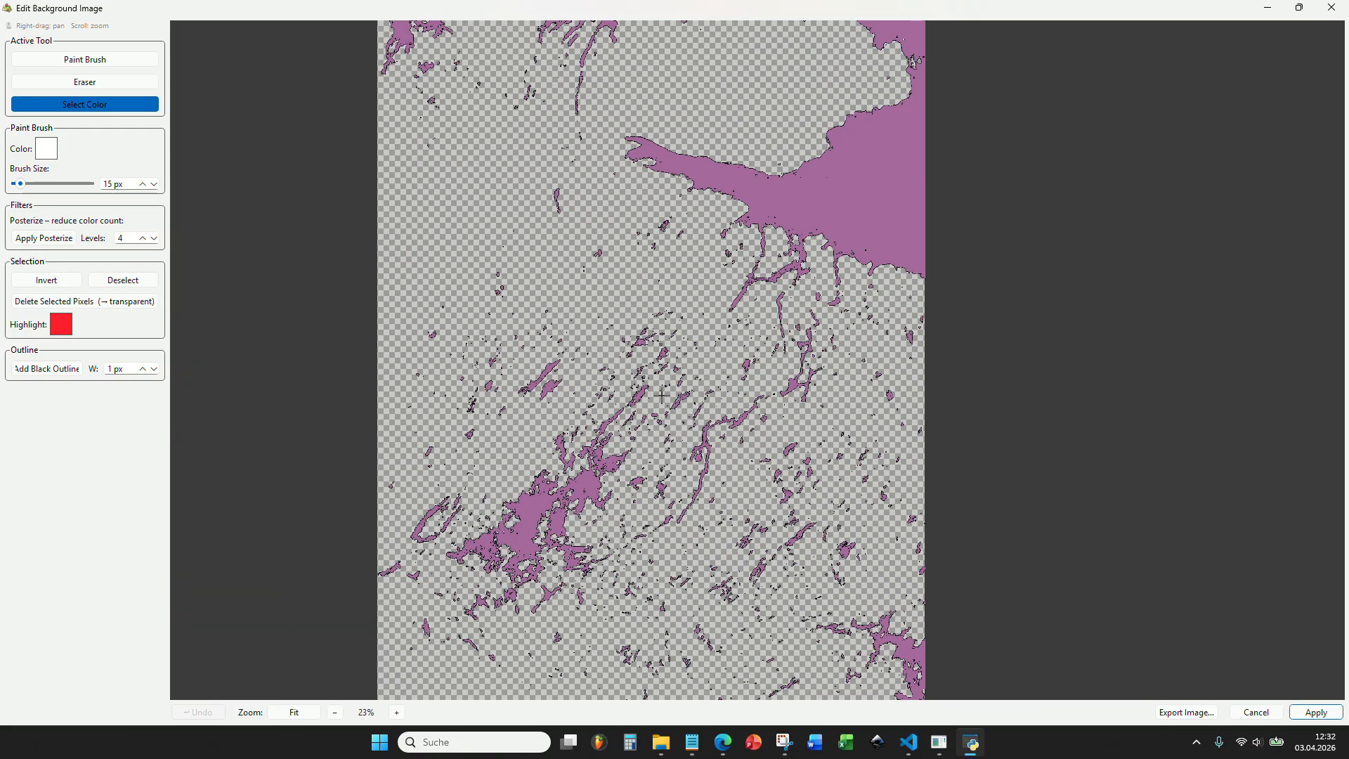
left_click_drag(619, 375, 618, 560)
left_click_drag(749, 309, 717, 58)
scroll(732, 306, "up", 7)
scroll(709, 271, "down", 6)
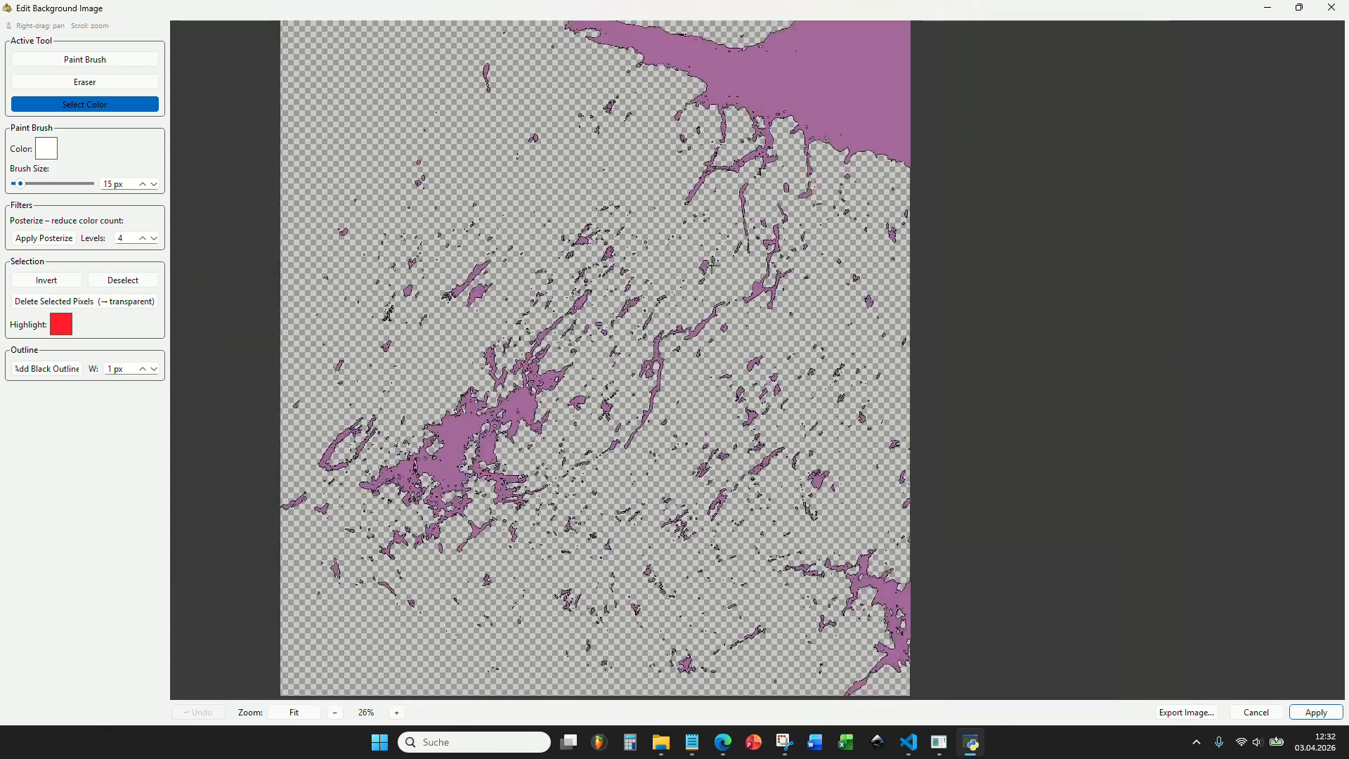
left_click_drag(626, 67, 702, 556)
scroll(528, 229, "up", 3)
left_click_drag(412, 355, 421, 320)
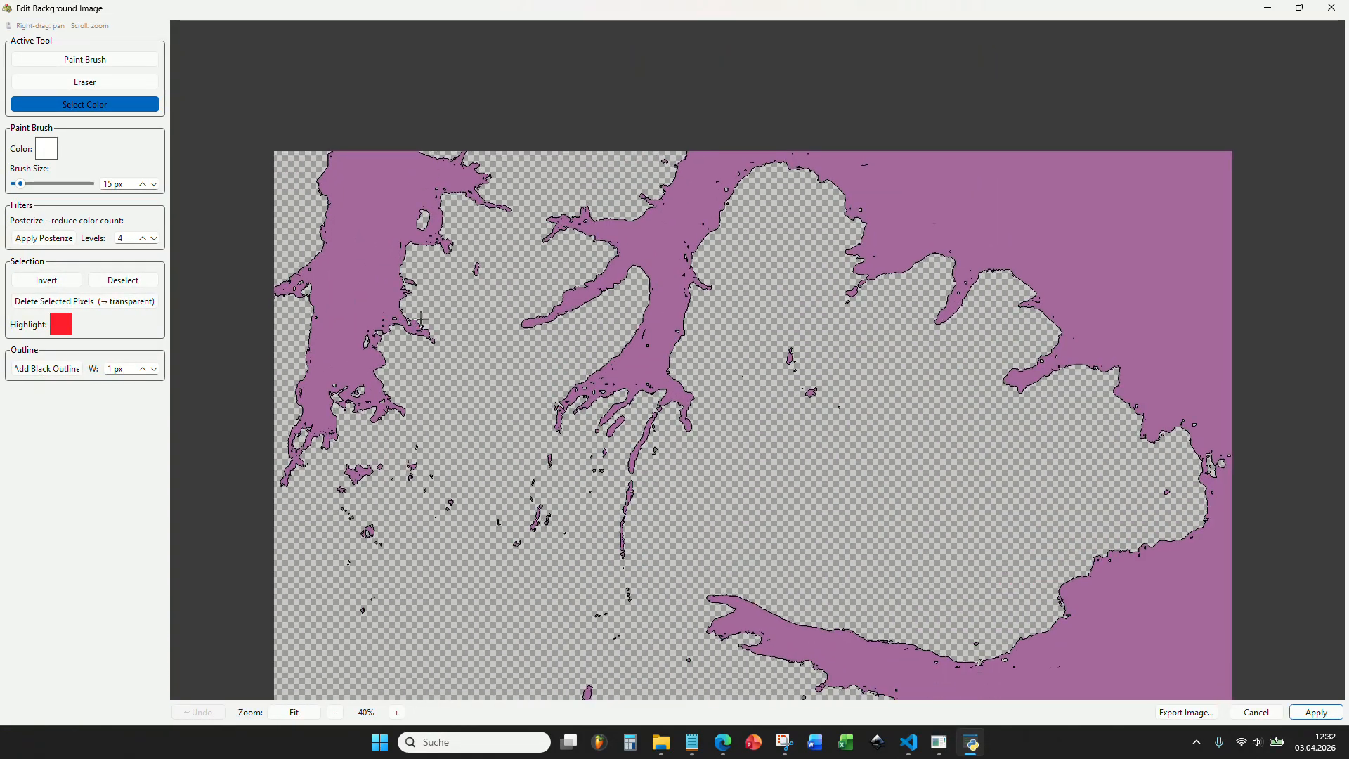
Activate the Paint Brush and set its color to the sea code #6dcff6 copied from the Notepad list.
left_click(127, 62)
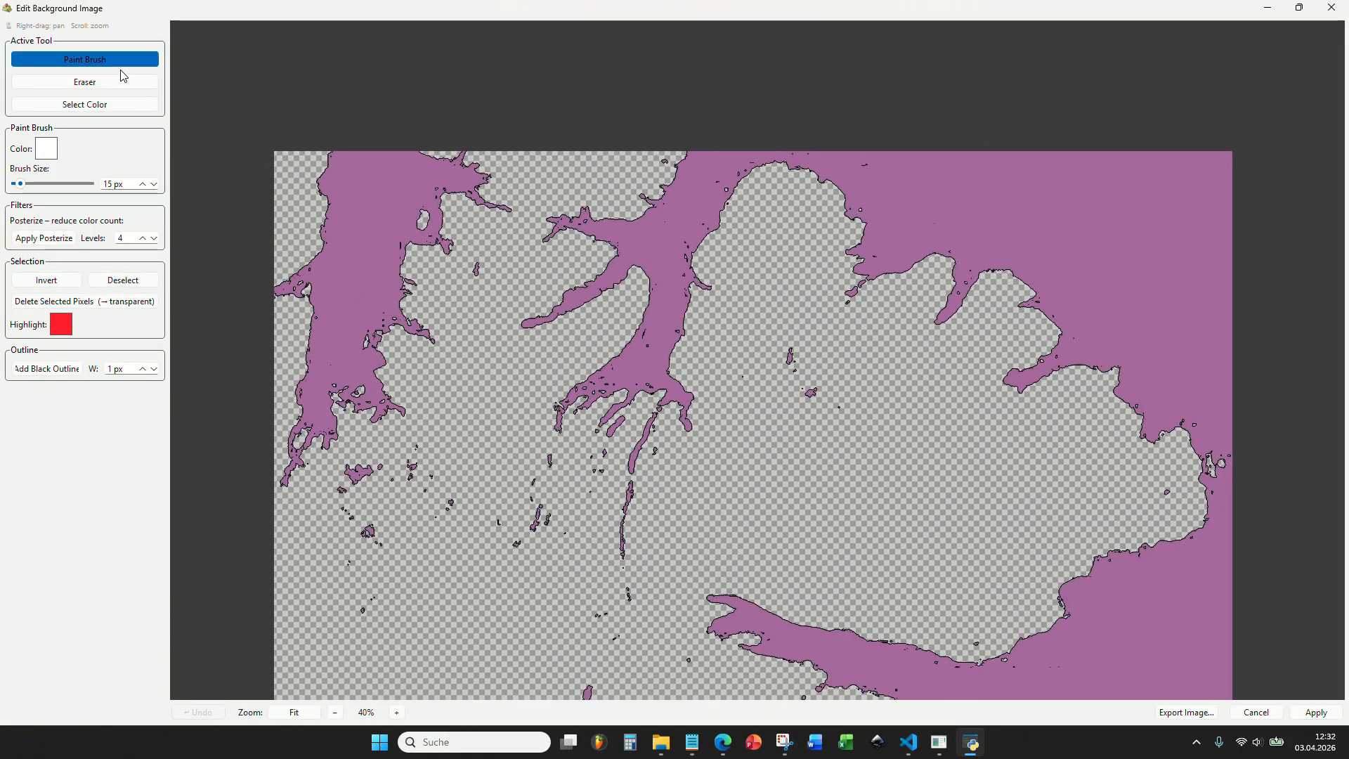
left_click(55, 154)
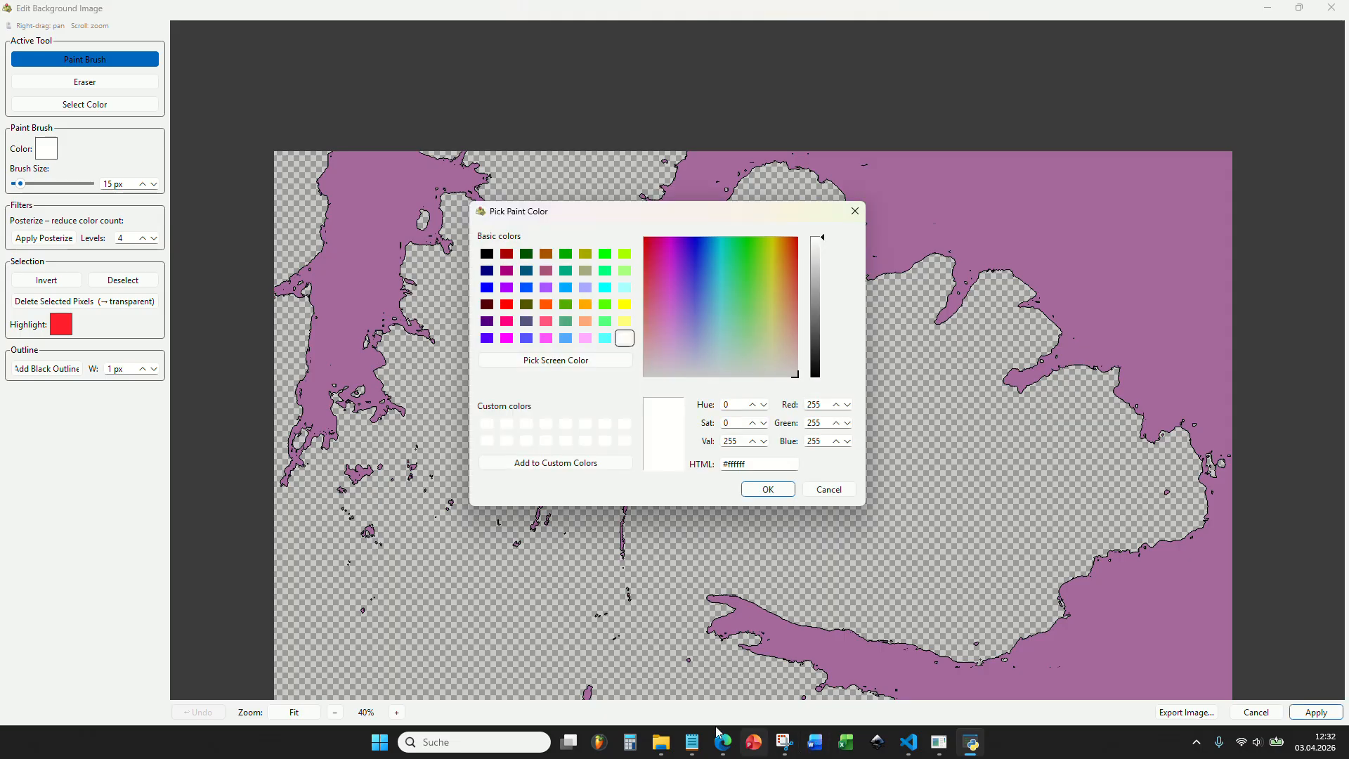
mouse_move(691, 742)
left_click(632, 675)
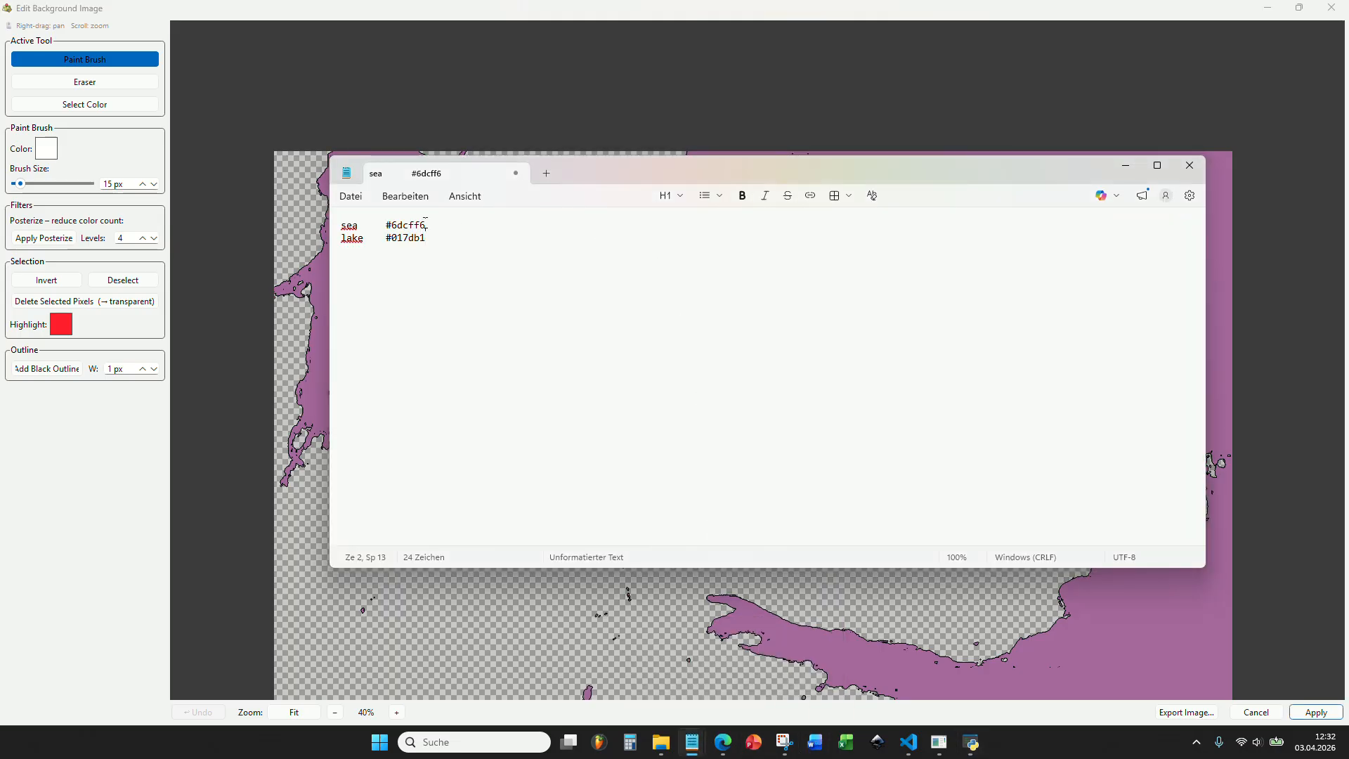
left_click_drag(388, 223, 385, 225)
key("ctrl+c")
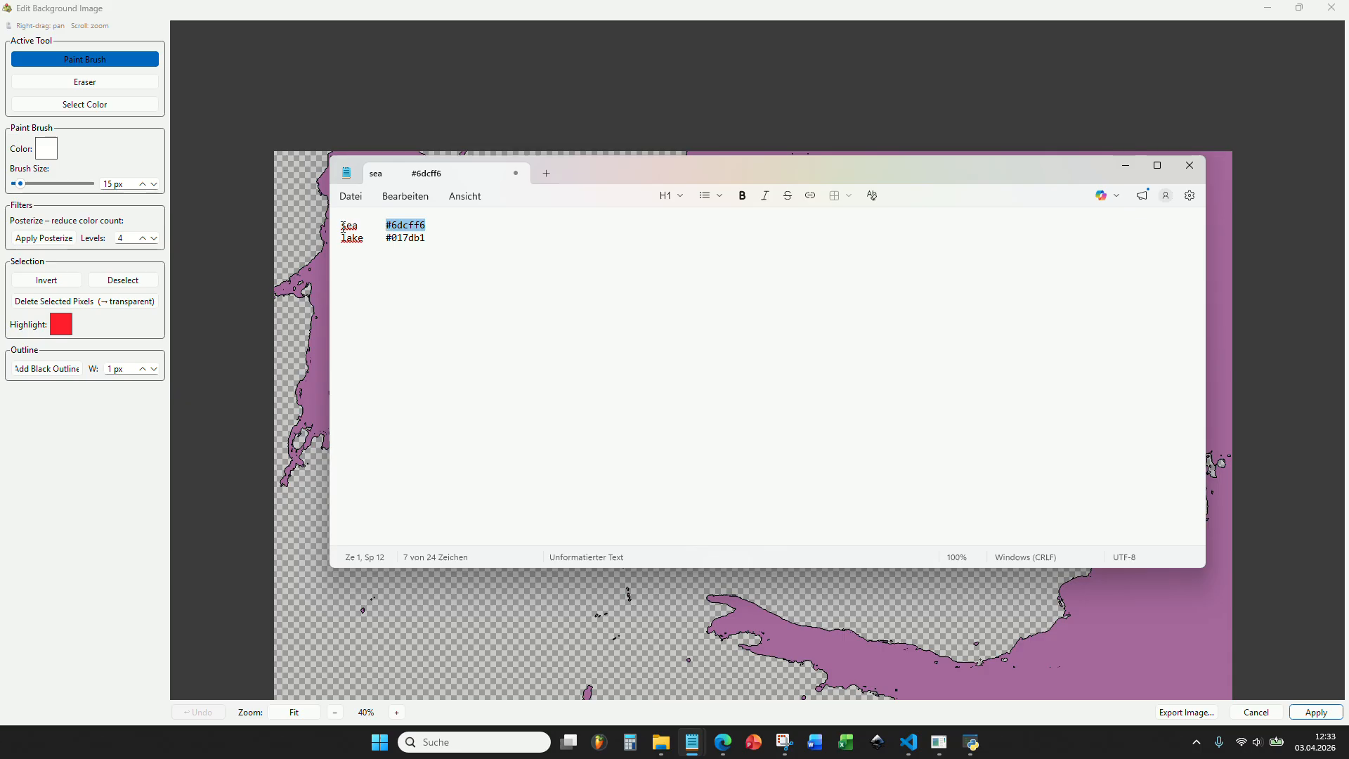
left_click(1123, 167)
key("ctrl+a")
key("ctrl+v")
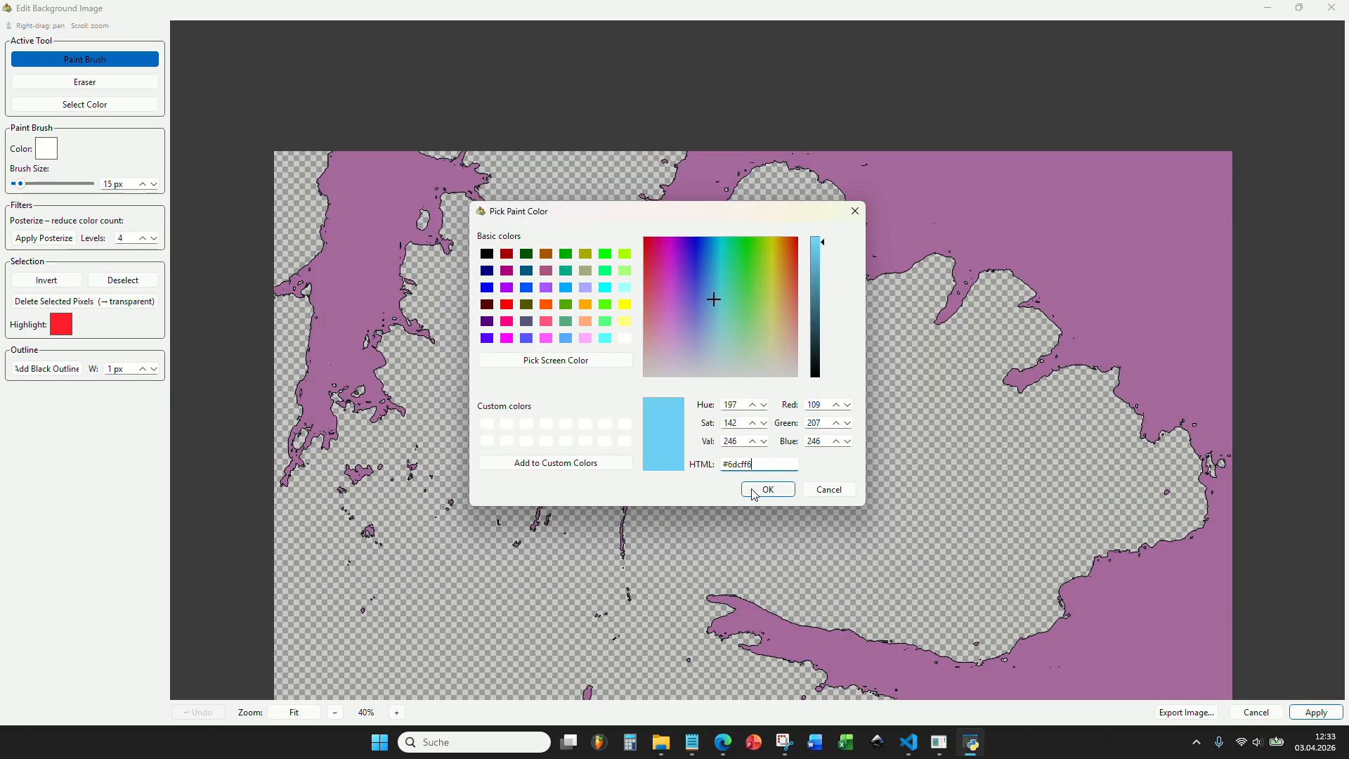
left_click(767, 488)
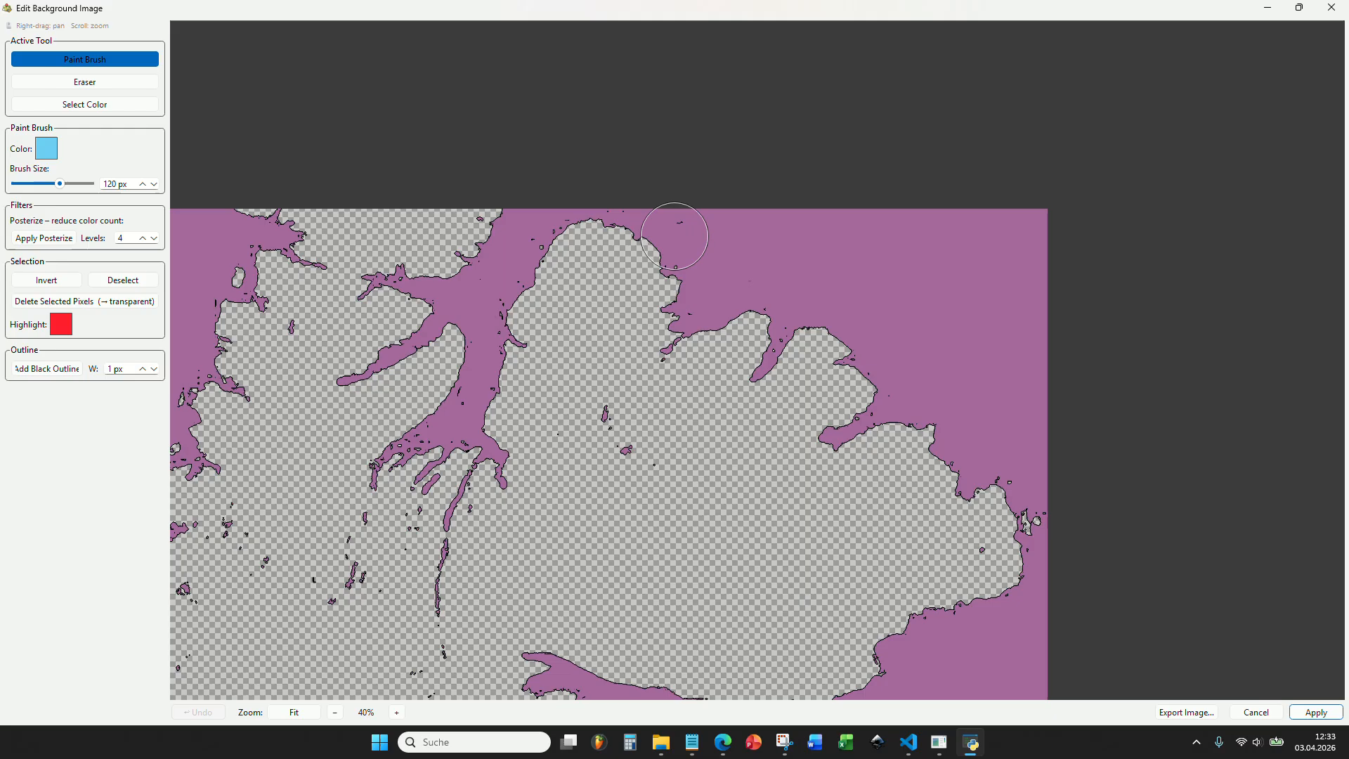
Paint the selected northern sea and its fjords in the sea color with a 120 px brush, leaving the inland lakes unpainted.
mouse_move(672, 232)
left_mouse_down()
mouse_move(1051, 230)
mouse_move(1048, 252)
mouse_move(692, 265)
left_mouse_up()
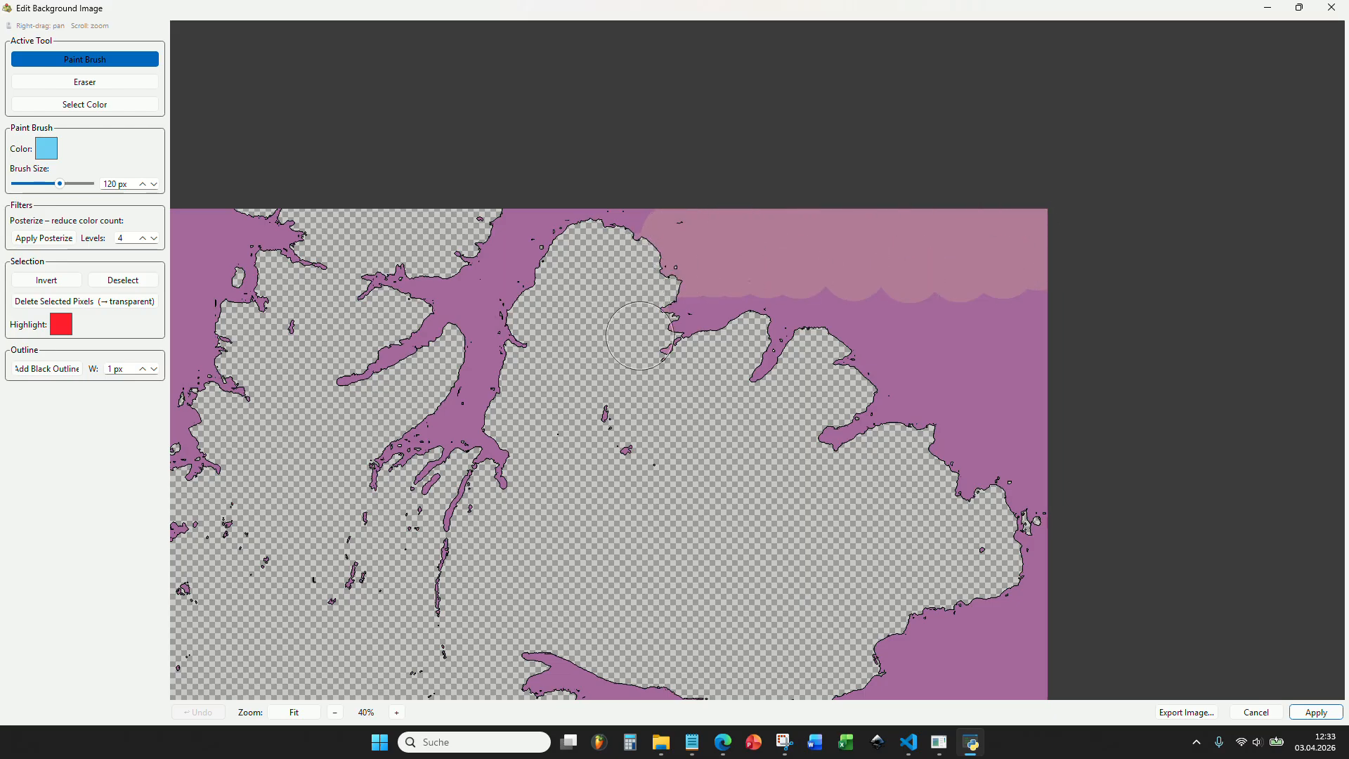
mouse_move(640, 335)
left_mouse_down()
mouse_move(702, 309)
mouse_move(808, 333)
mouse_move(820, 461)
mouse_move(920, 323)
mouse_move(948, 449)
mouse_move(1069, 286)
mouse_move(1018, 391)
mouse_move(1056, 442)
mouse_move(1052, 536)
left_mouse_up()
mouse_move(976, 519)
left_mouse_down()
mouse_move(929, 150)
mouse_move(1025, 333)
mouse_move(1169, 432)
mouse_move(1194, 418)
left_mouse_up()
mouse_move(904, 134)
left_mouse_down()
mouse_move(761, 114)
mouse_move(727, 138)
mouse_move(716, 118)
mouse_move(580, 199)
mouse_move(573, 279)
mouse_move(710, 183)
mouse_move(737, 185)
left_mouse_up()
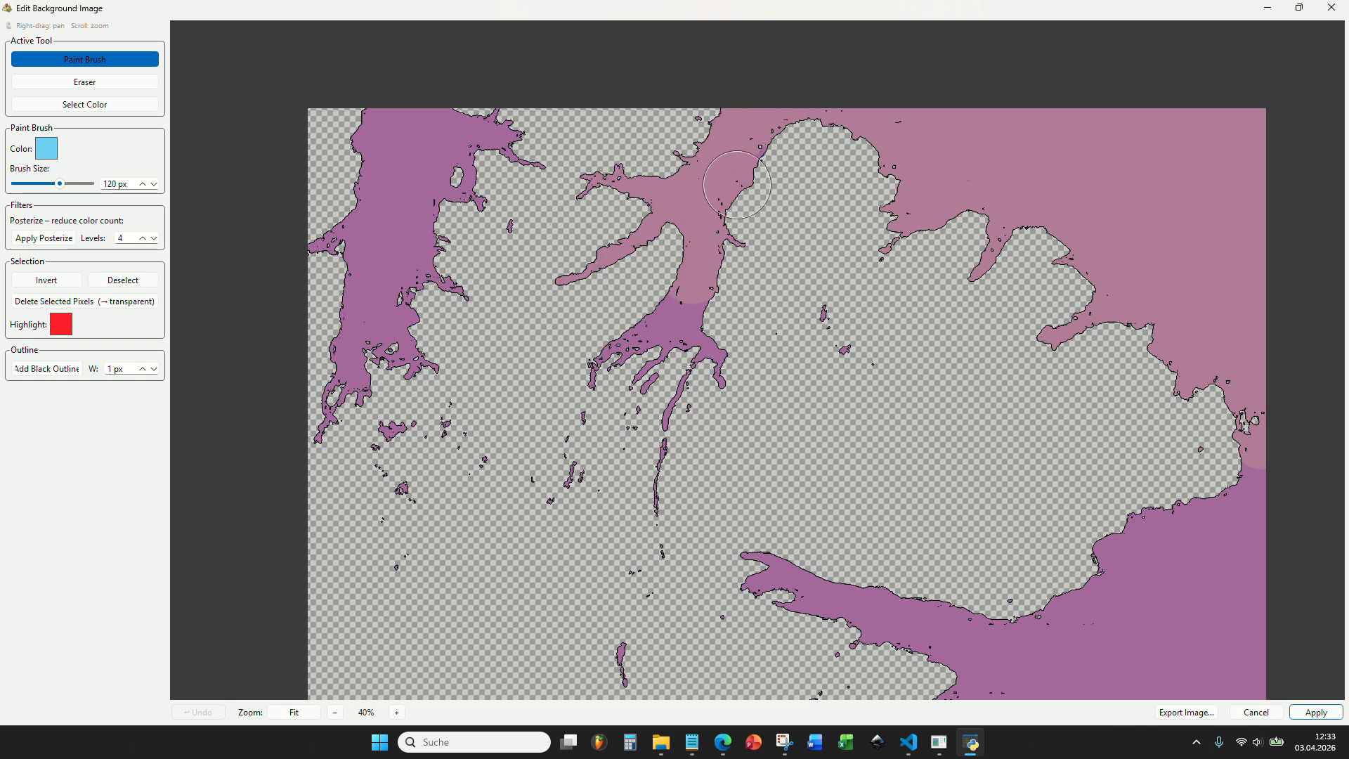
mouse_move(692, 279)
left_mouse_down()
mouse_move(691, 330)
mouse_move(708, 357)
left_mouse_up()
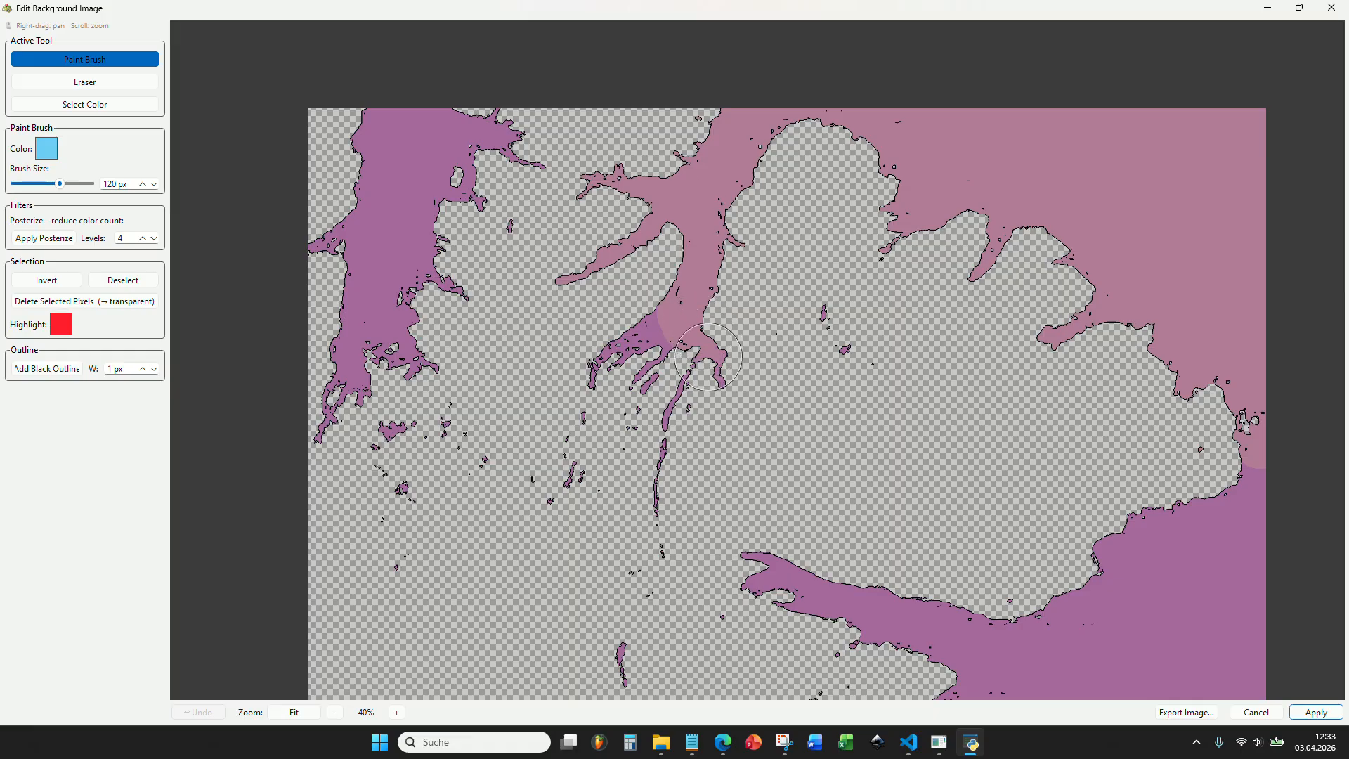
left_click_drag(675, 403, 672, 340)
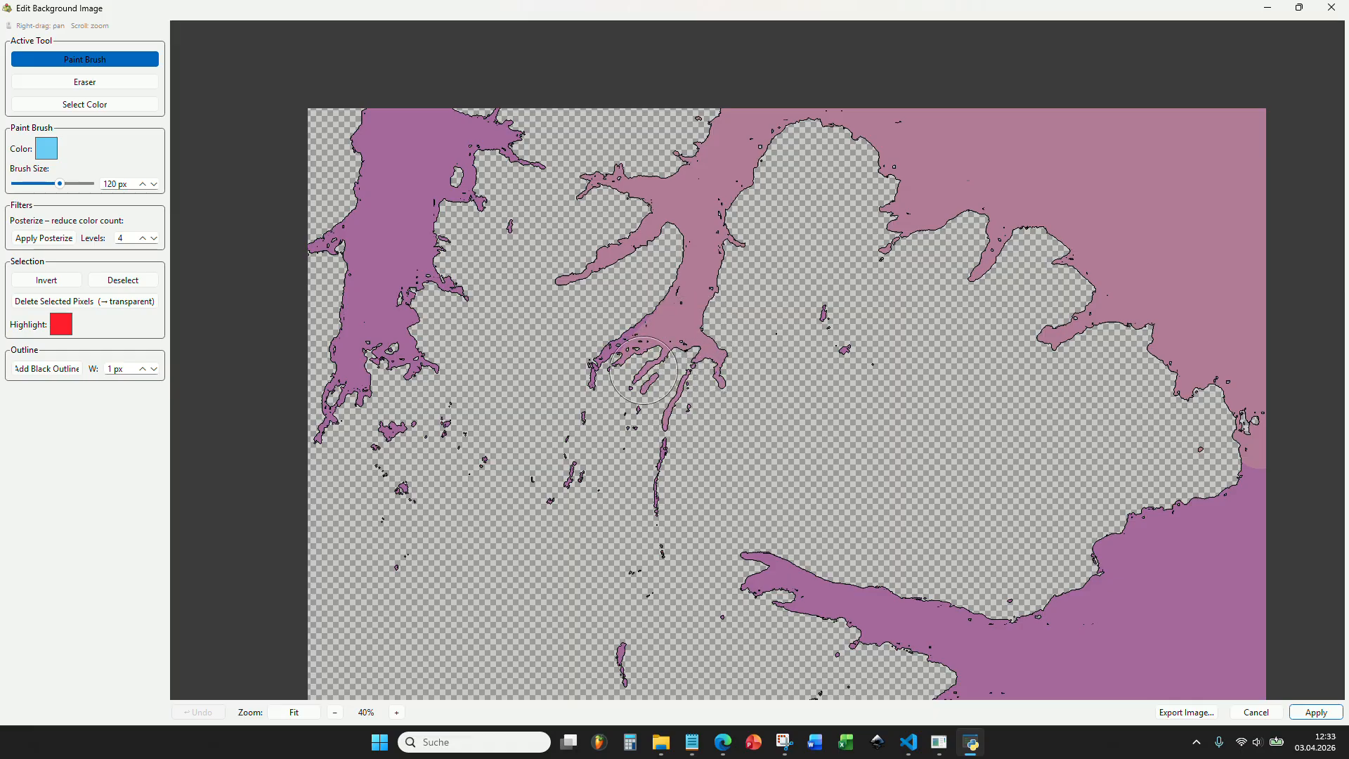
mouse_move(548, 167)
left_mouse_down()
mouse_move(462, 102)
mouse_move(383, 102)
mouse_move(354, 153)
mouse_move(336, 244)
mouse_move(308, 279)
mouse_move(431, 127)
mouse_move(391, 273)
mouse_move(485, 184)
left_mouse_up()
mouse_move(469, 229)
left_mouse_down()
mouse_move(450, 298)
mouse_move(359, 309)
mouse_move(321, 384)
mouse_move(400, 351)
left_mouse_up()
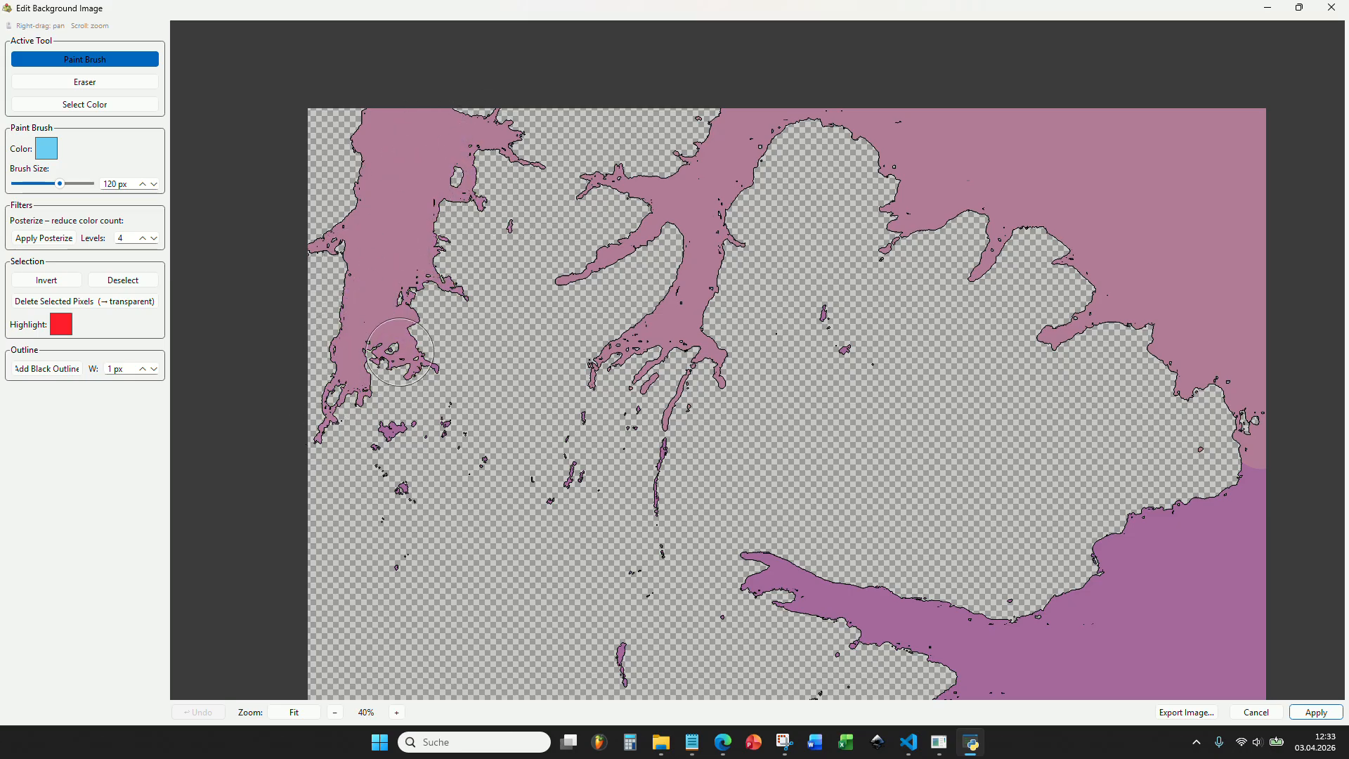
Paint the selected eastern sea, its long inlet and the narrow fjords south of it in the sea color with the 120 px brush.
left_click_drag(591, 377, 465, 192)
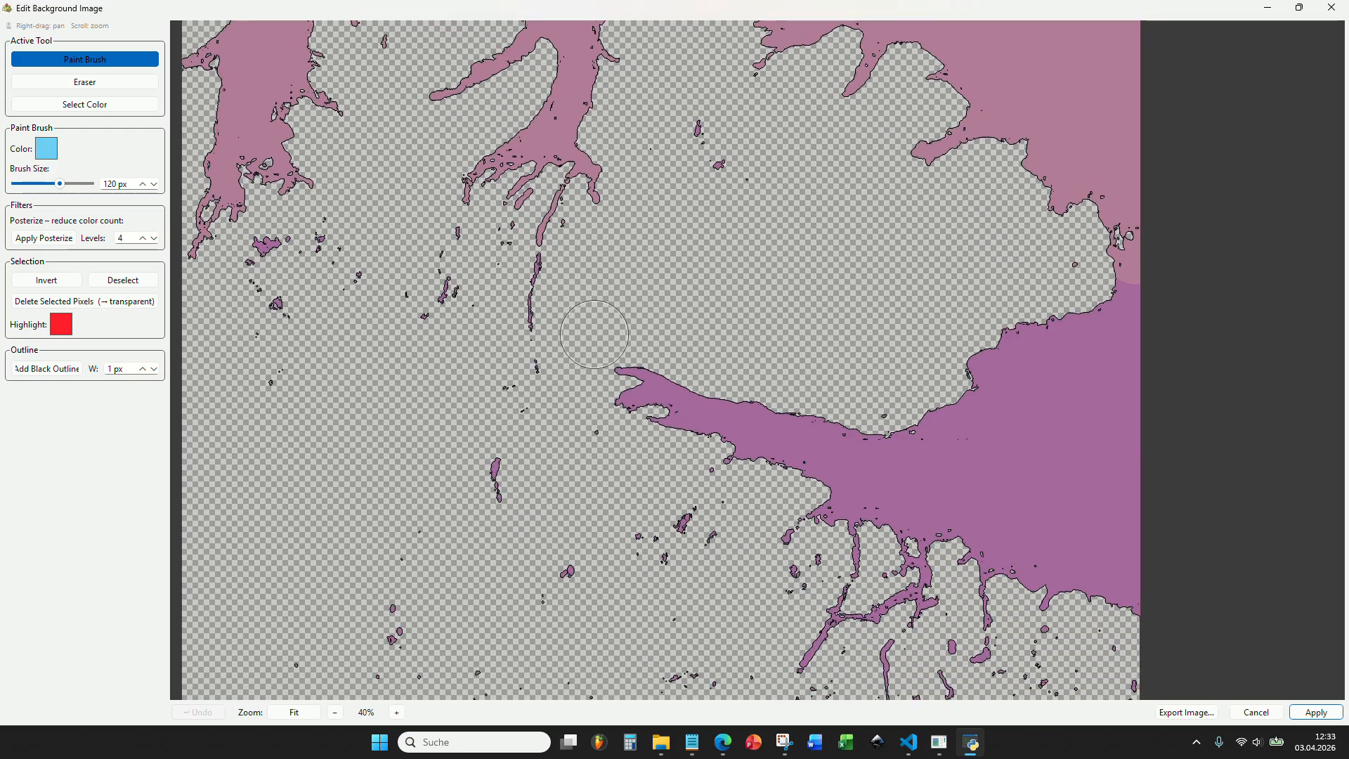
left_click_drag(727, 382, 608, 228)
mouse_move(513, 223)
left_mouse_down()
mouse_move(692, 265)
mouse_move(832, 272)
mouse_move(1002, 99)
mouse_move(1036, 116)
left_mouse_up()
scroll(1019, 283, "up", 1)
scroll(1019, 283, "up", 2)
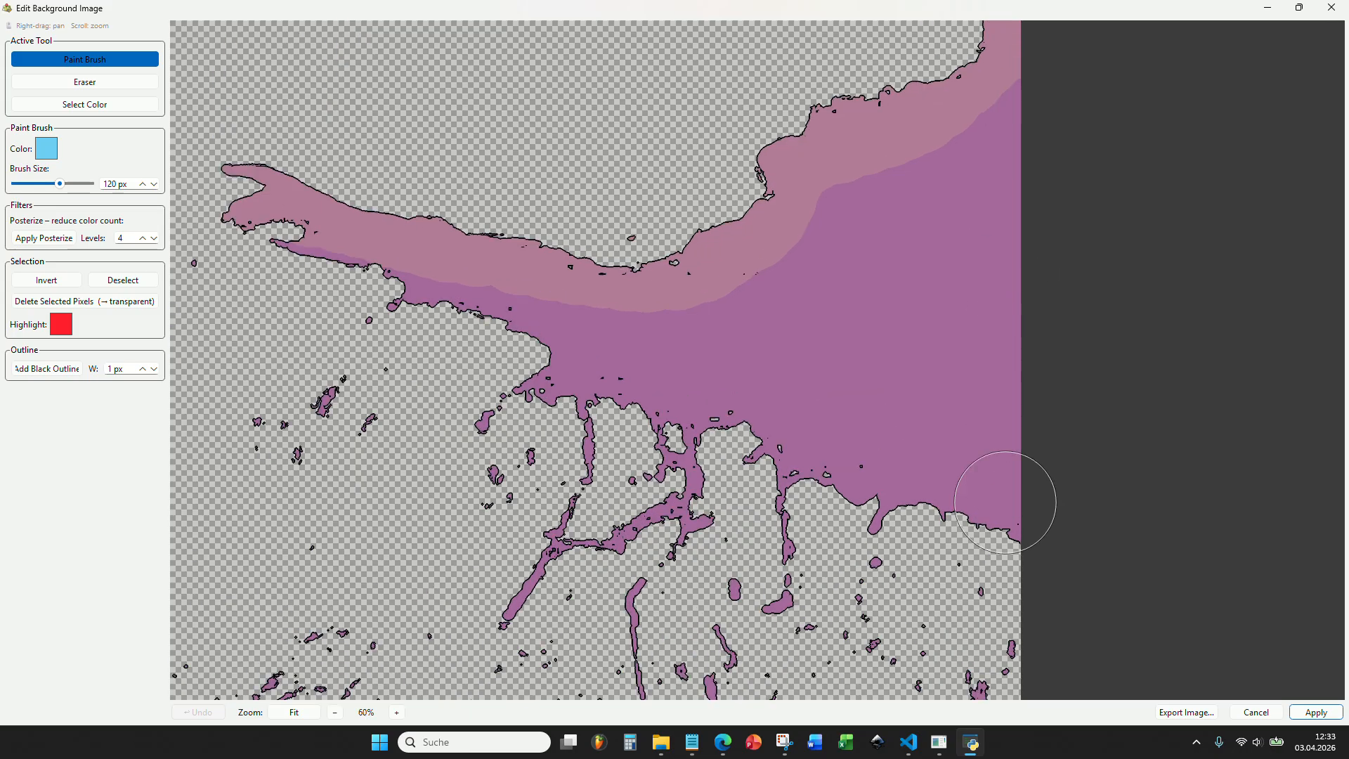
mouse_move(1018, 506)
left_mouse_down()
mouse_move(1018, 107)
mouse_move(926, 179)
mouse_move(833, 205)
mouse_move(784, 247)
mouse_move(832, 260)
mouse_move(942, 234)
mouse_move(944, 479)
mouse_move(927, 503)
mouse_move(875, 505)
mouse_move(876, 320)
mouse_move(369, 272)
mouse_move(307, 252)
left_mouse_up()
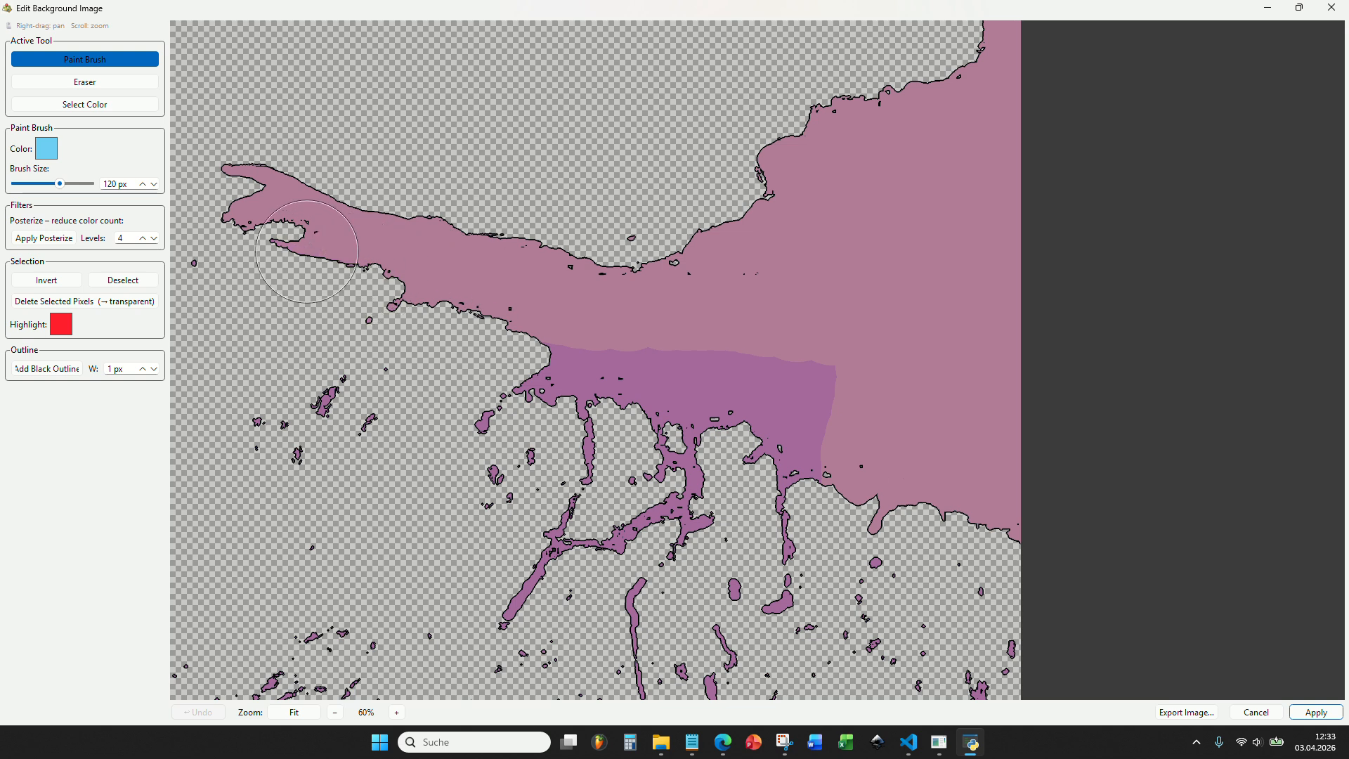
mouse_move(420, 299)
left_mouse_down()
mouse_move(556, 377)
mouse_move(581, 361)
mouse_move(600, 441)
mouse_move(697, 450)
mouse_move(780, 492)
mouse_move(786, 513)
mouse_move(663, 361)
left_mouse_up()
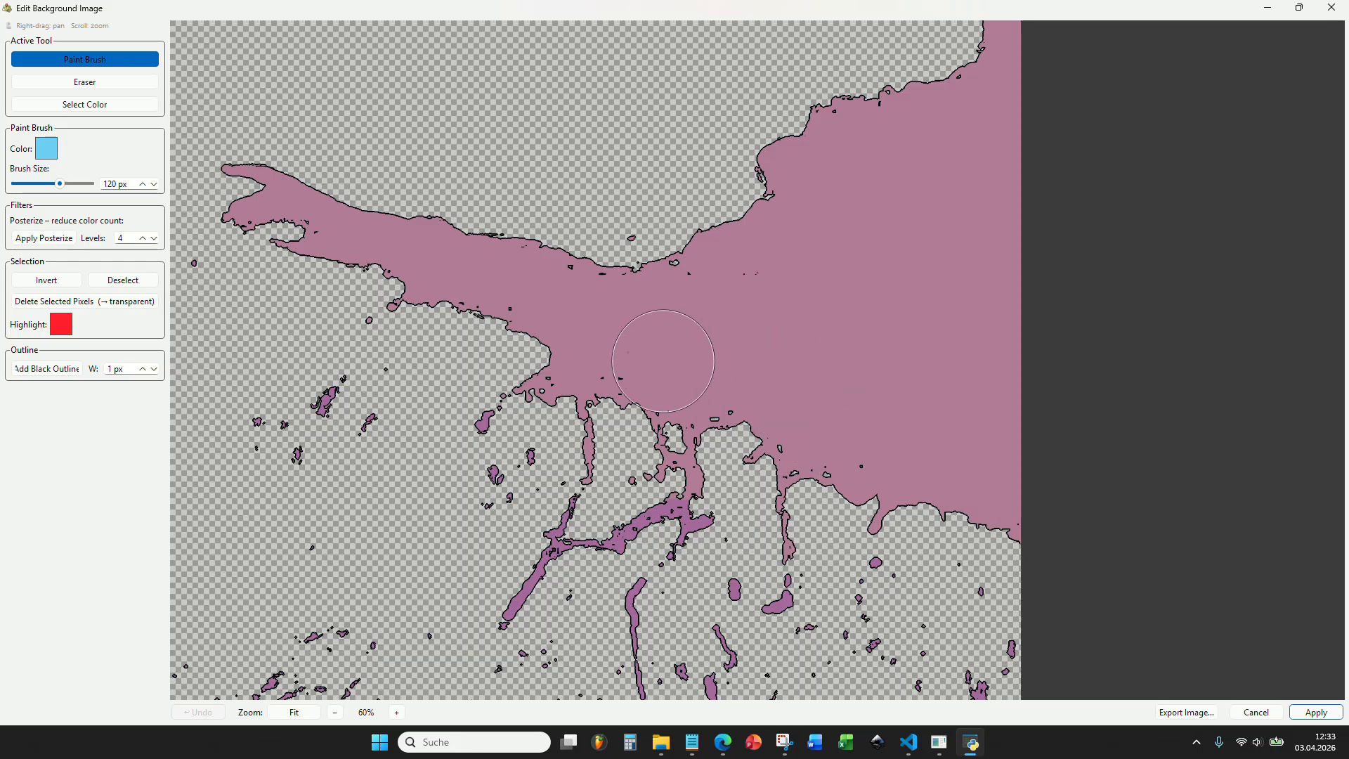
scroll(611, 369, "up", 3)
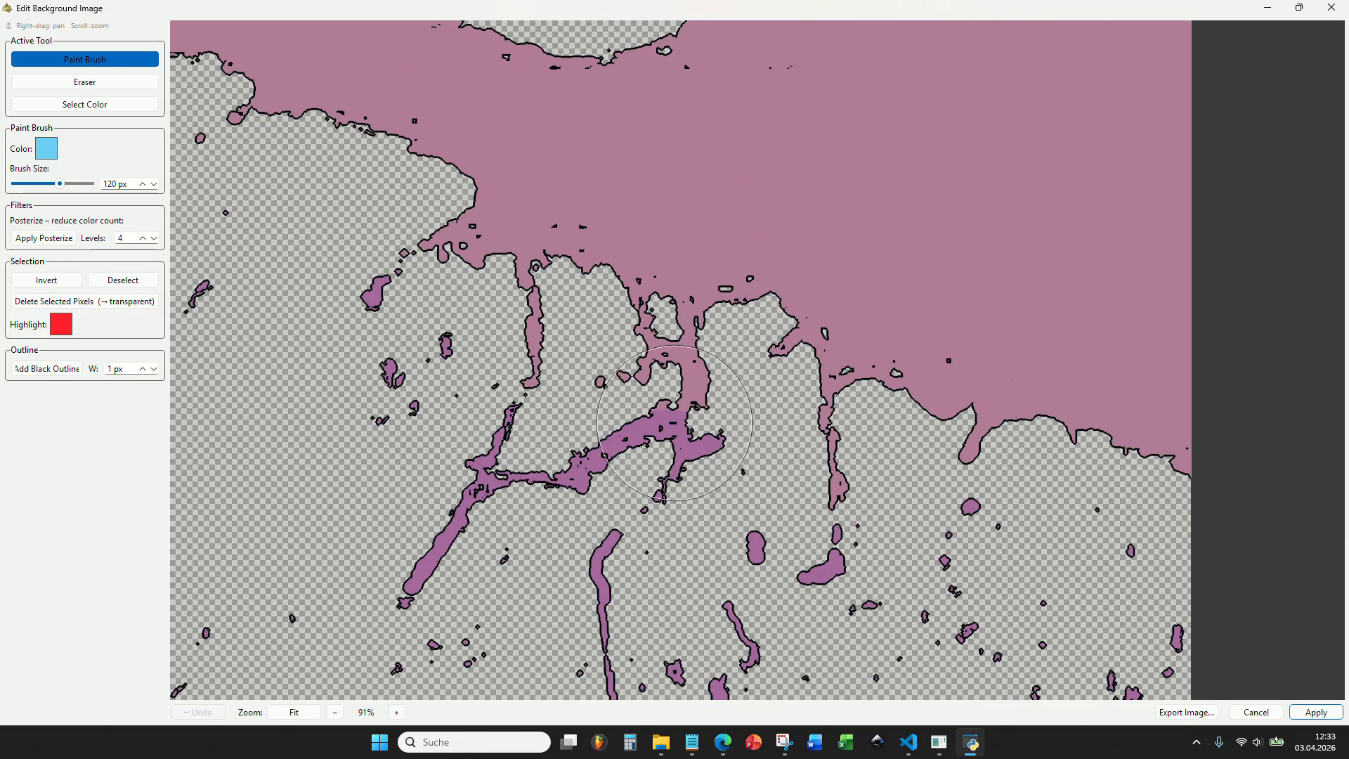
mouse_move(676, 426)
left_mouse_down()
mouse_move(646, 430)
mouse_move(642, 413)
mouse_move(548, 437)
mouse_move(453, 532)
left_mouse_up()
Compare the water bodies in the southern part of the image with the reference map in SAS.Planet to tell lakes from sea.
scroll(453, 533, "down", 10)
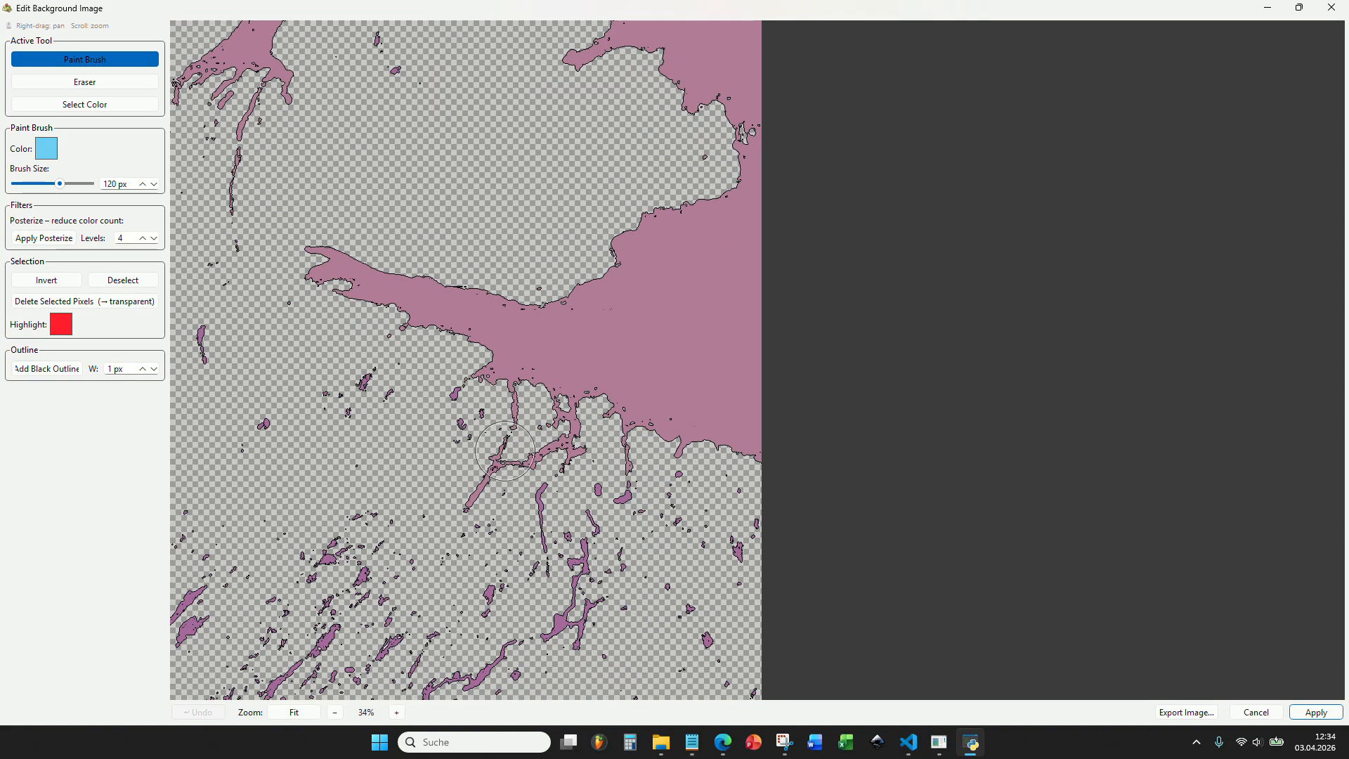
left_click_drag(585, 211, 580, 183)
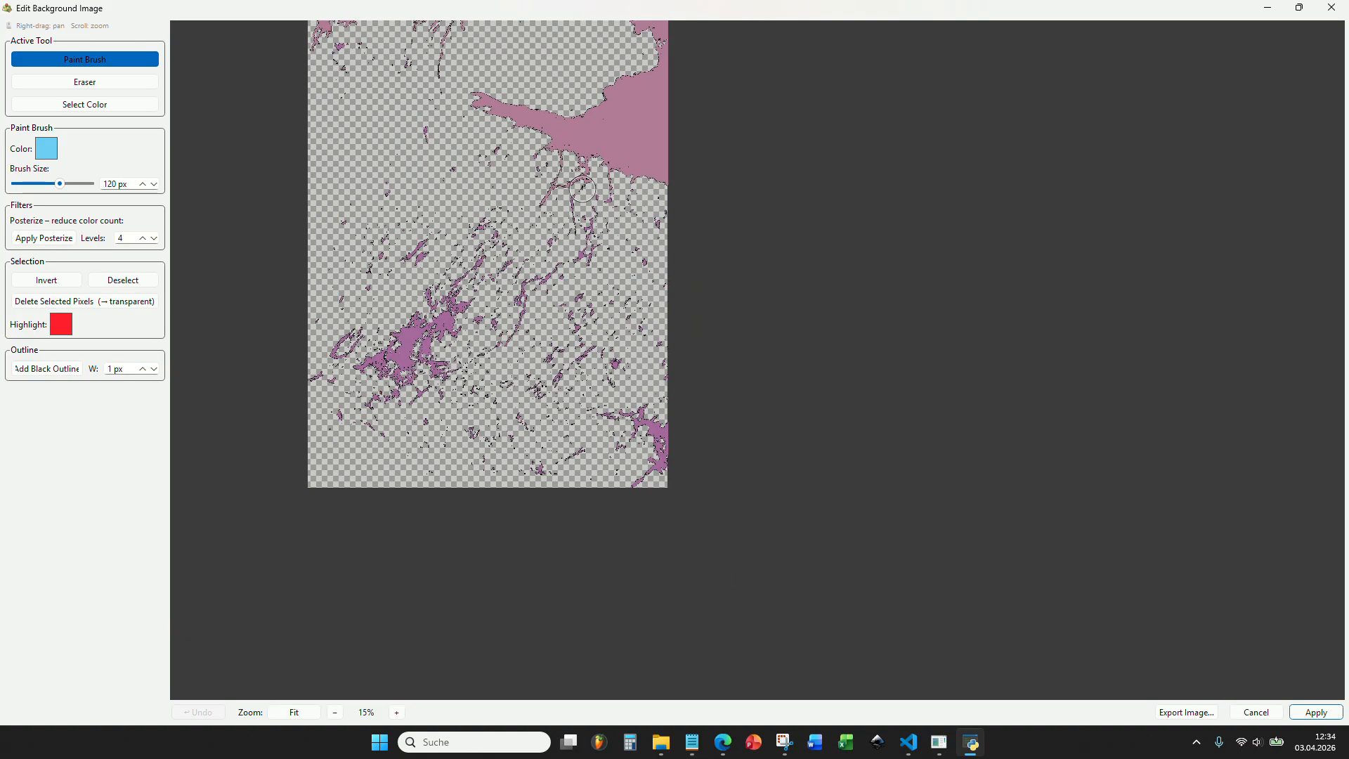
scroll(651, 444, "up", 4)
scroll(664, 451, "down", 5)
left_click_drag(587, 327, 670, 464)
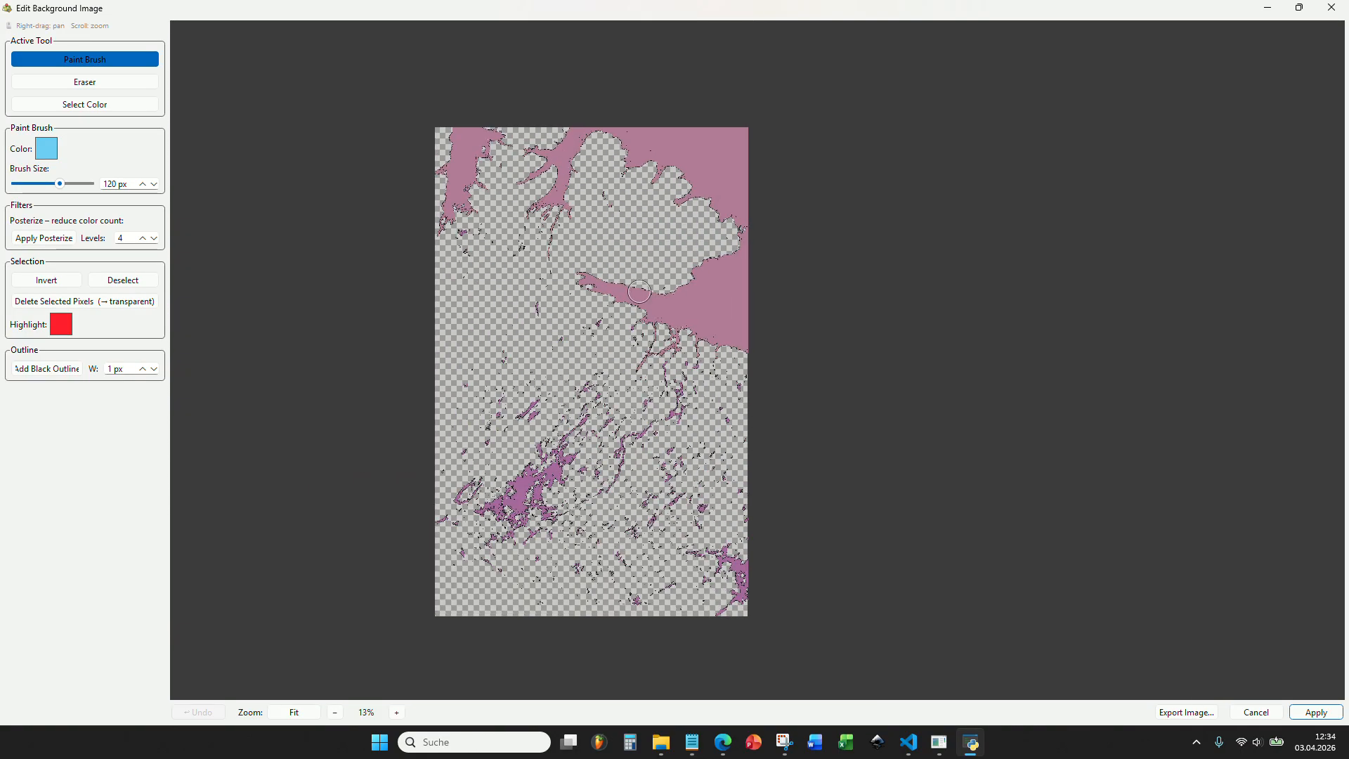
left_click_drag(646, 317, 594, 209)
scroll(694, 470, "up", 7)
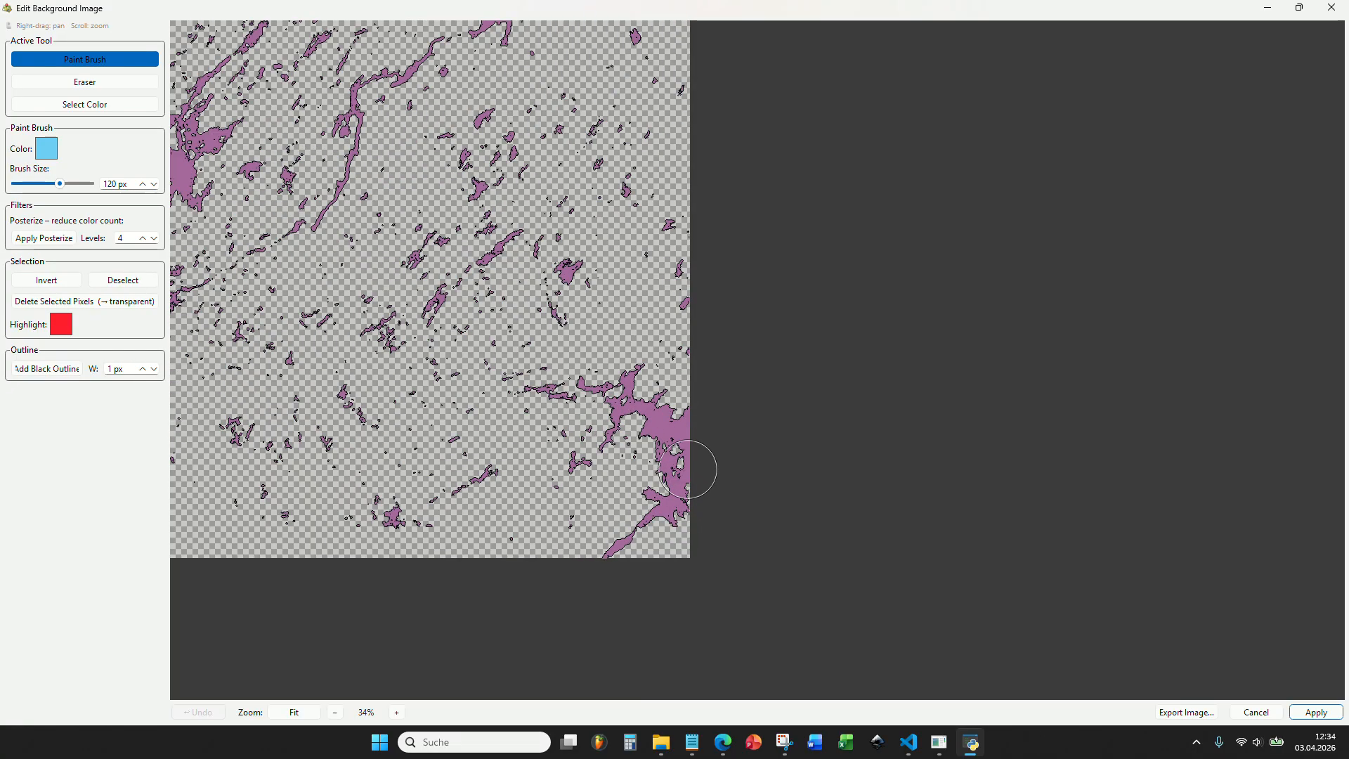
left_click(939, 739)
scroll(687, 404, "down", 1)
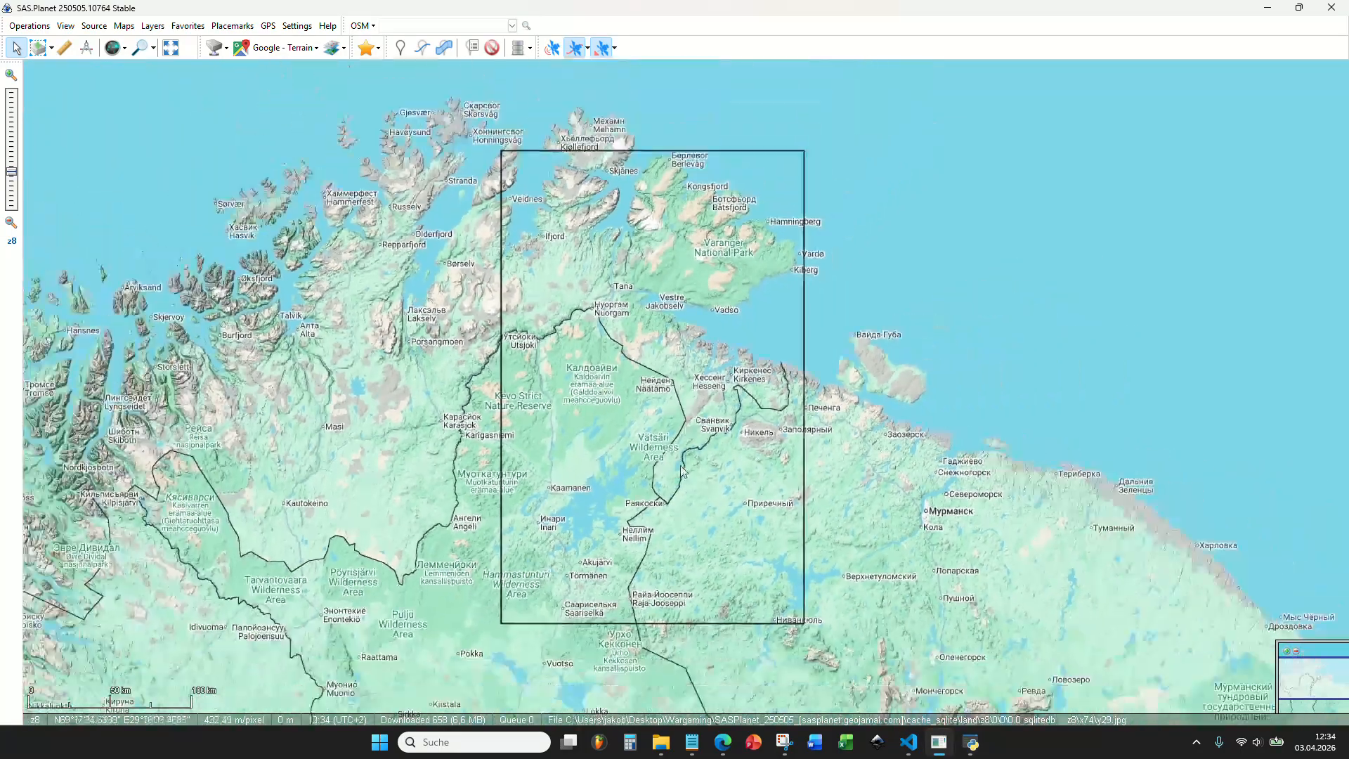
scroll(759, 567, "up", 1)
scroll(850, 562, "up", 2)
scroll(871, 554, "down", 2)
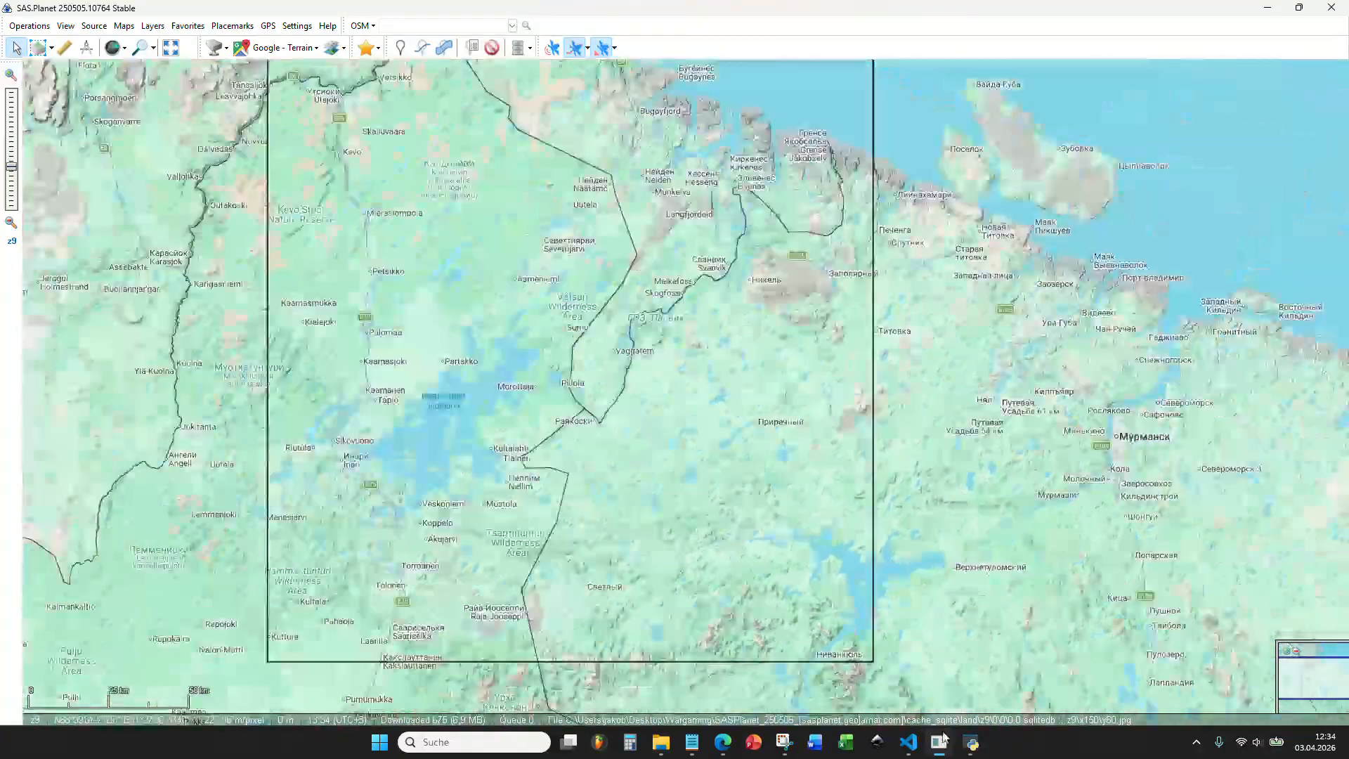
left_click(976, 746)
scroll(638, 371, "down", 4)
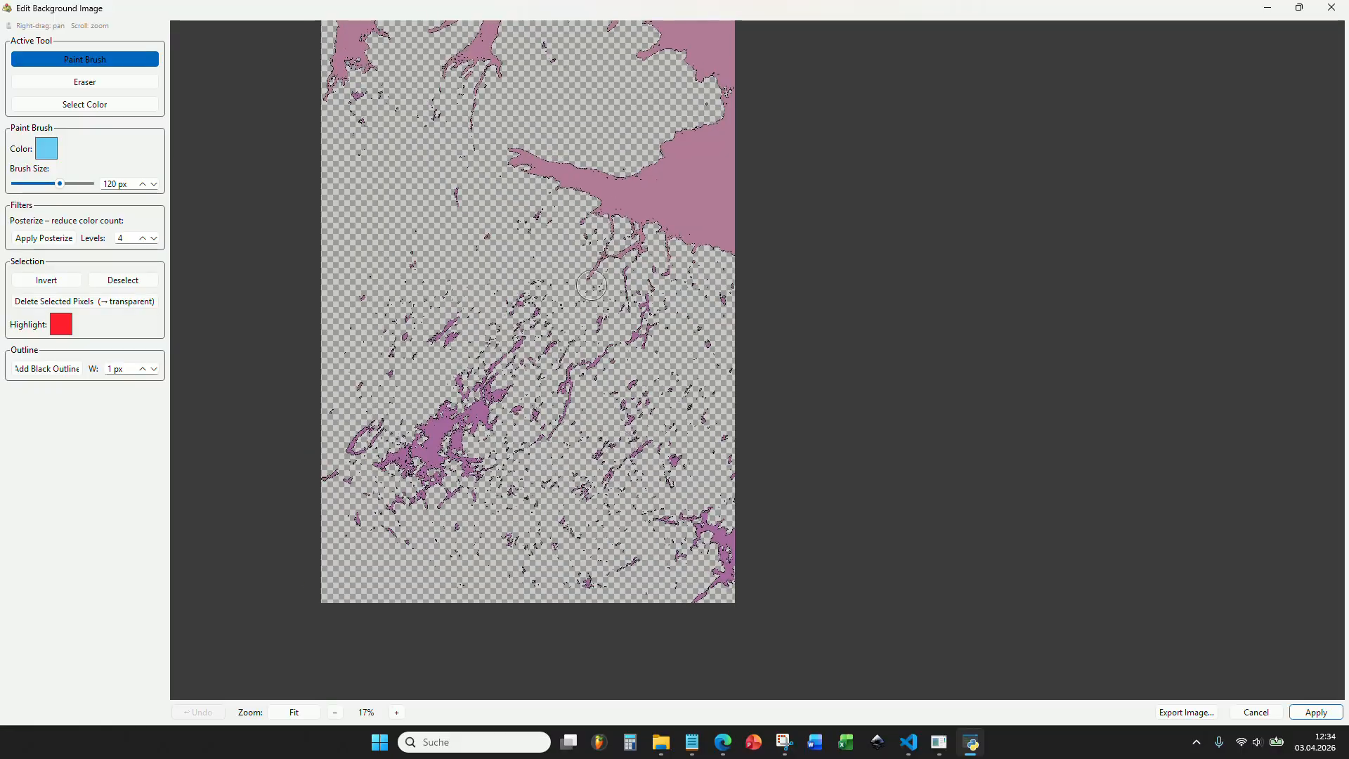
left_click_drag(637, 372, 598, 269)
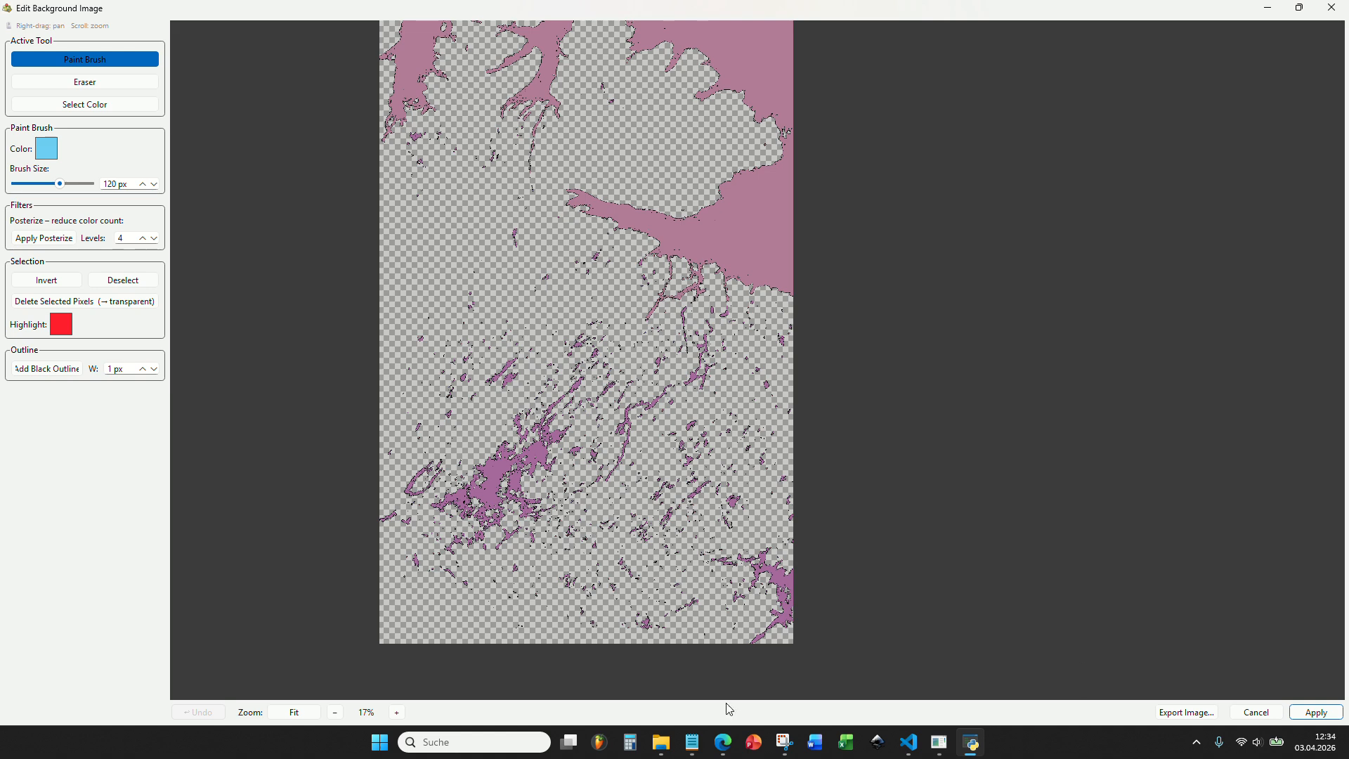
Set the Paint Brush color to the lake code #017db1 copied from the Notepad list.
mouse_move(699, 744)
left_click(615, 671)
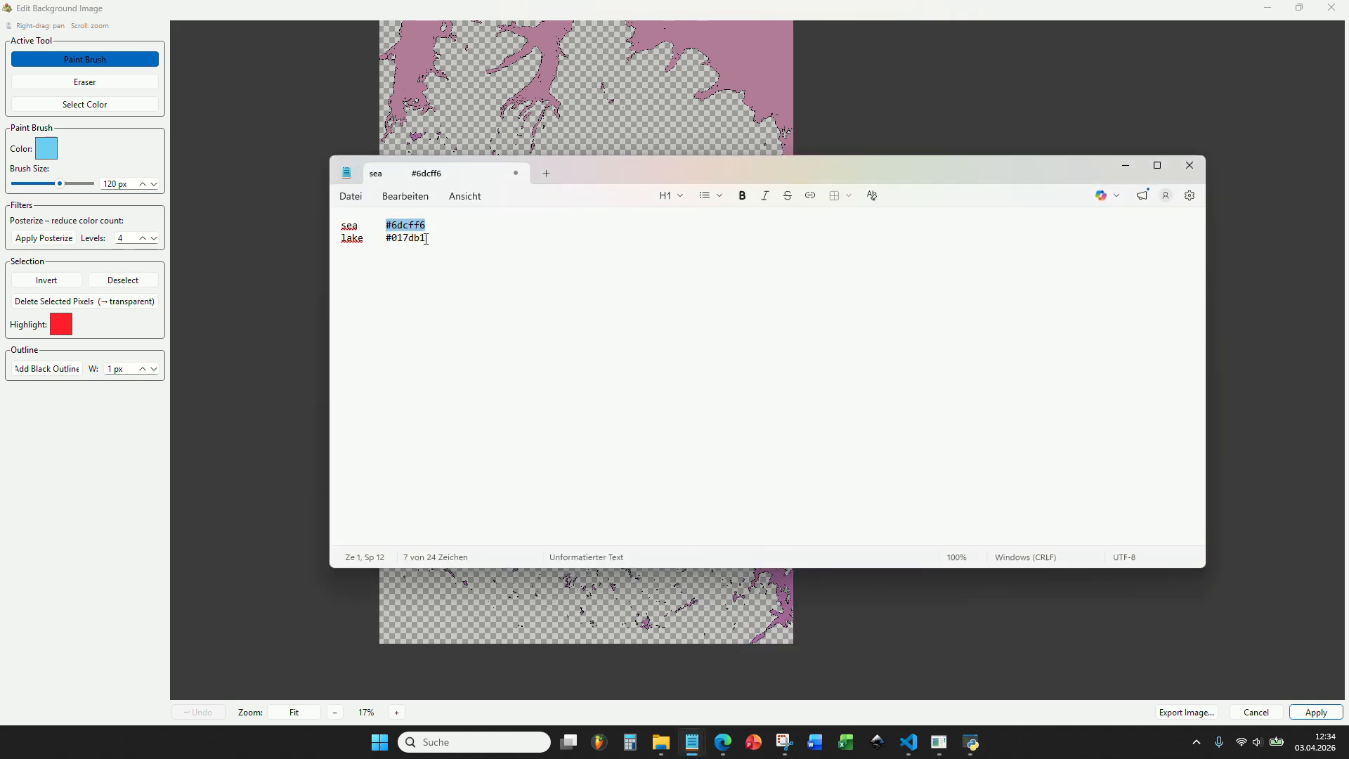
left_click(1121, 171)
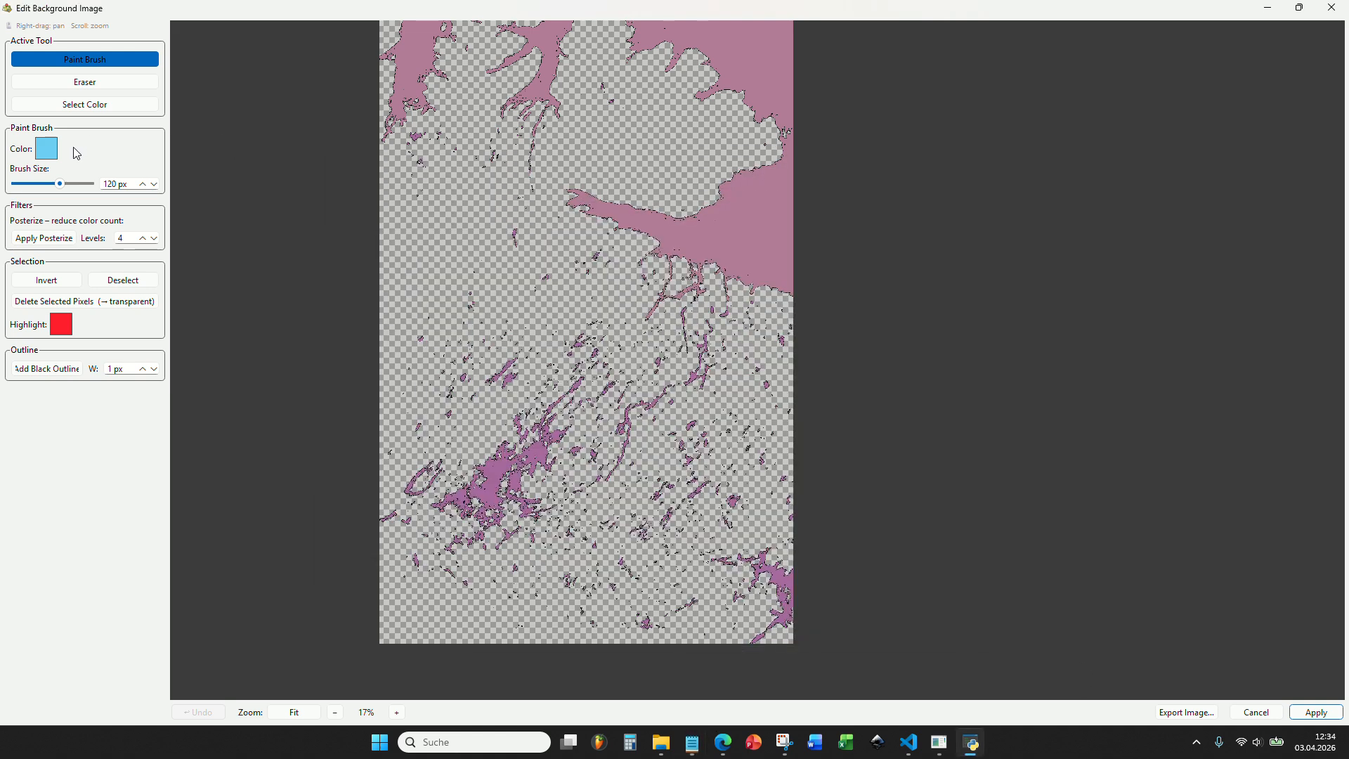
left_click(47, 148)
left_click(760, 464)
key("ctrl+a")
type("#017db1")
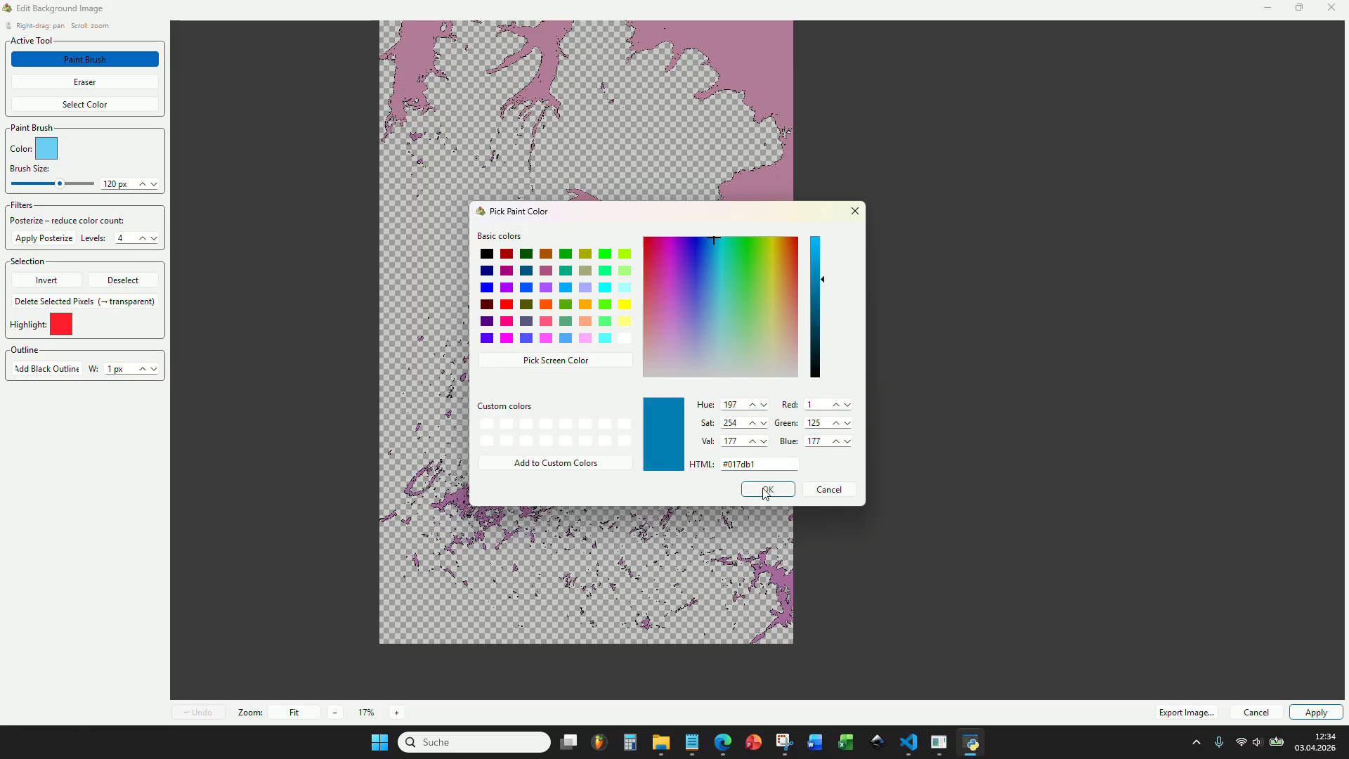
left_click(765, 490)
Paint the selected southern lakes, including the large southwestern lake and the southeastern corner, in the lake color with a 200 px brush.
left_click_drag(464, 432, 487, 342)
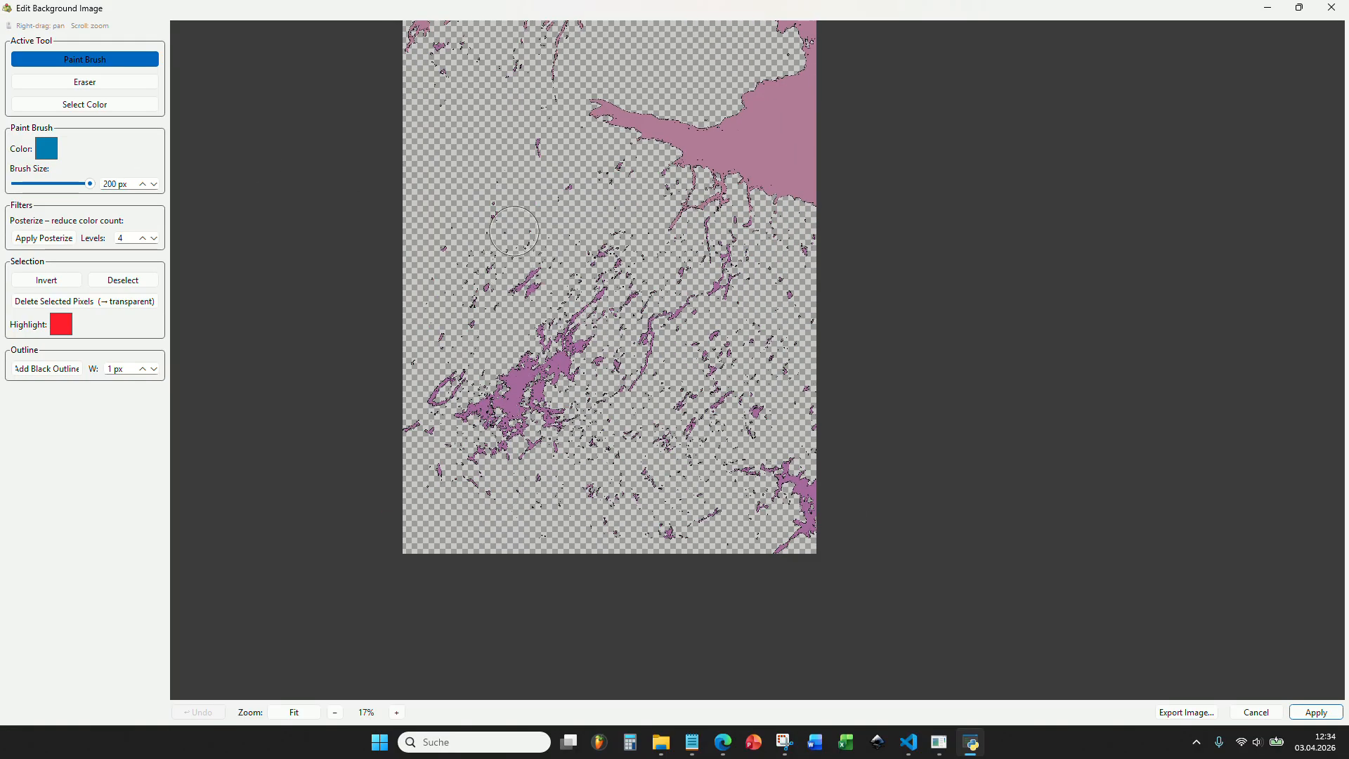
scroll(605, 499, "up", 3)
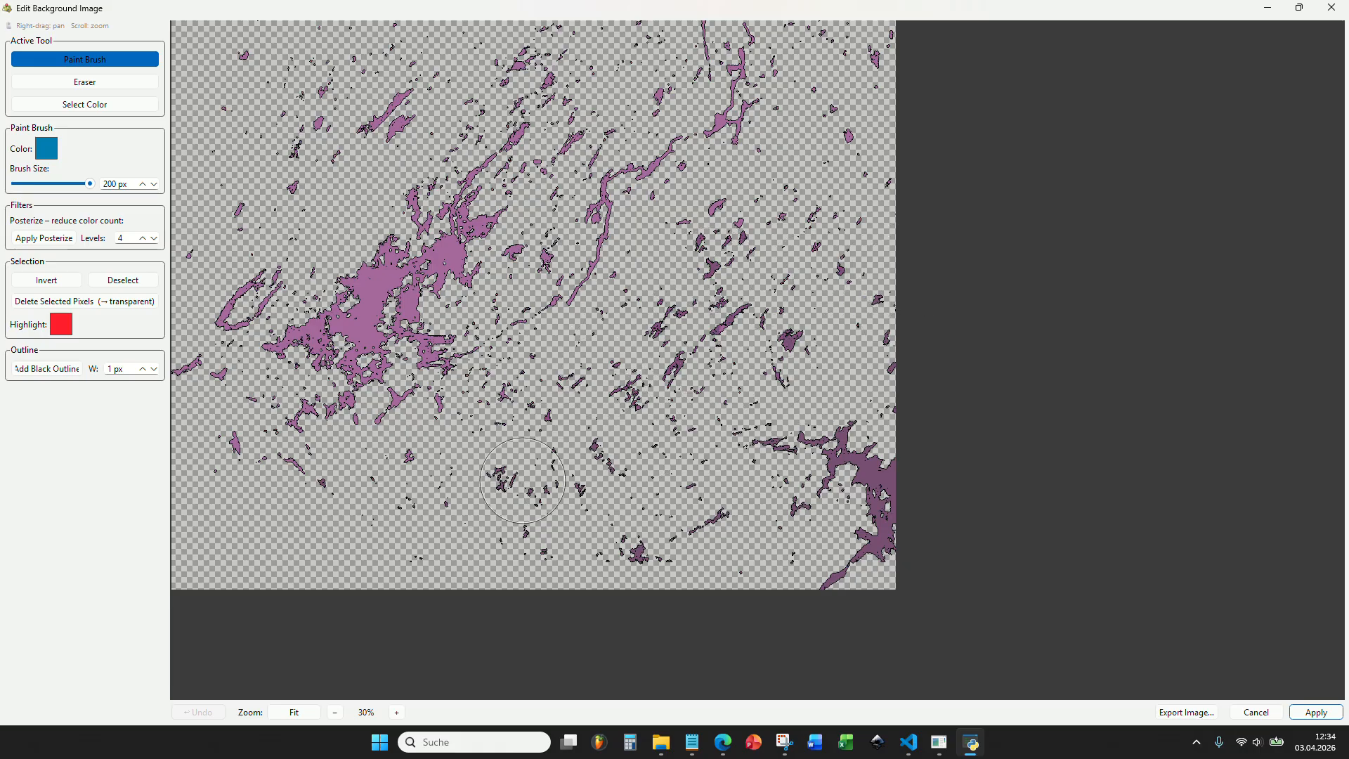
left_click_drag(427, 507, 633, 519)
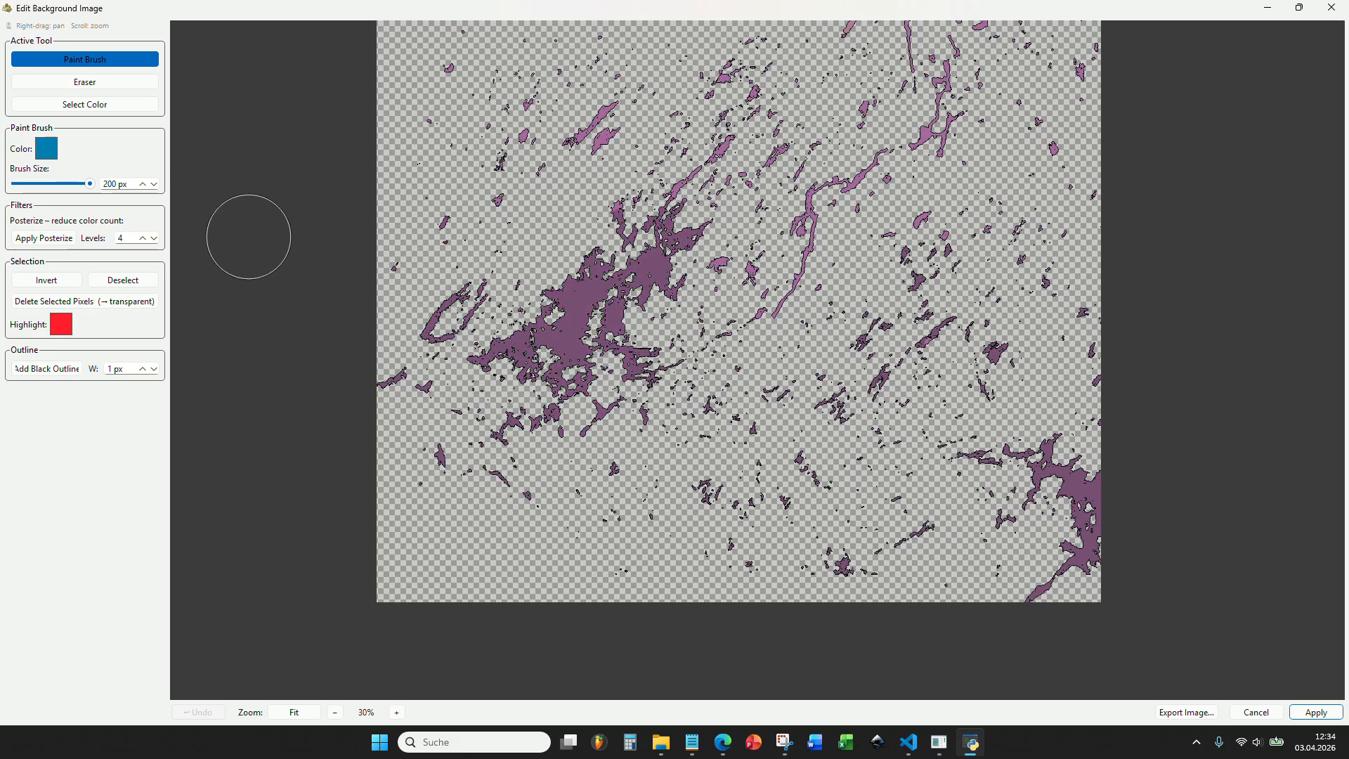
left_click_drag(792, 331, 745, 413)
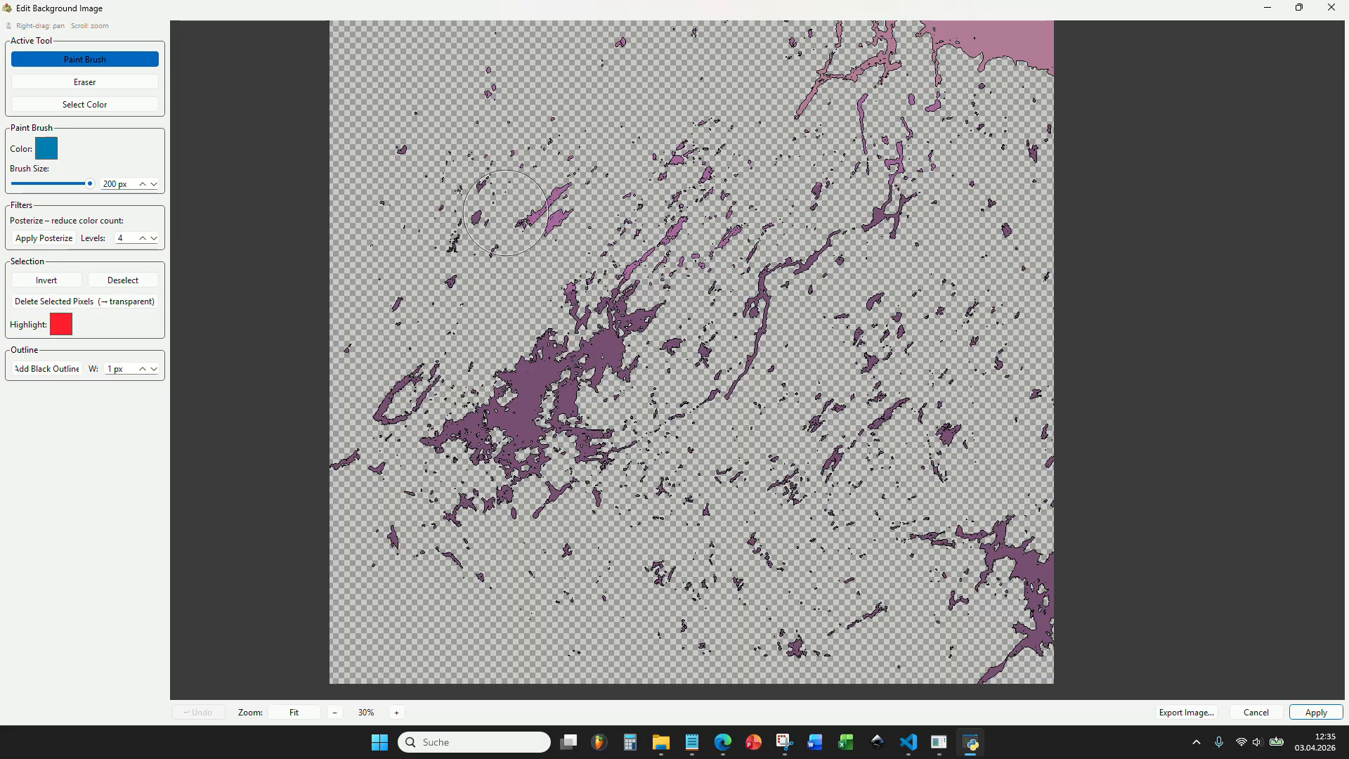
Paint the remaining lakes and rivers between the large southwestern lake and the southern fjords with the 200 px brush.
left_click_drag(488, 247, 466, 339)
scroll(466, 339, "up", 3)
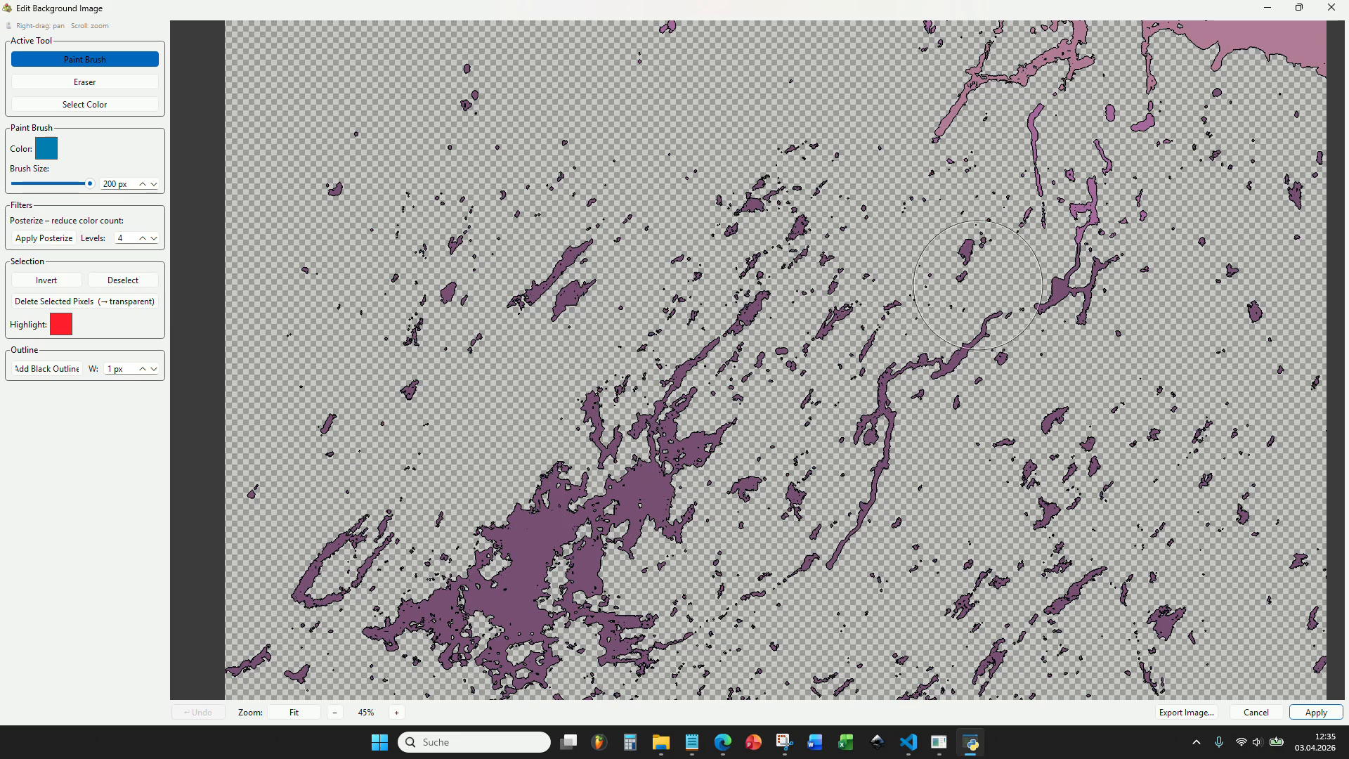
left_click_drag(978, 285, 872, 461)
scroll(872, 462, "up", 3)
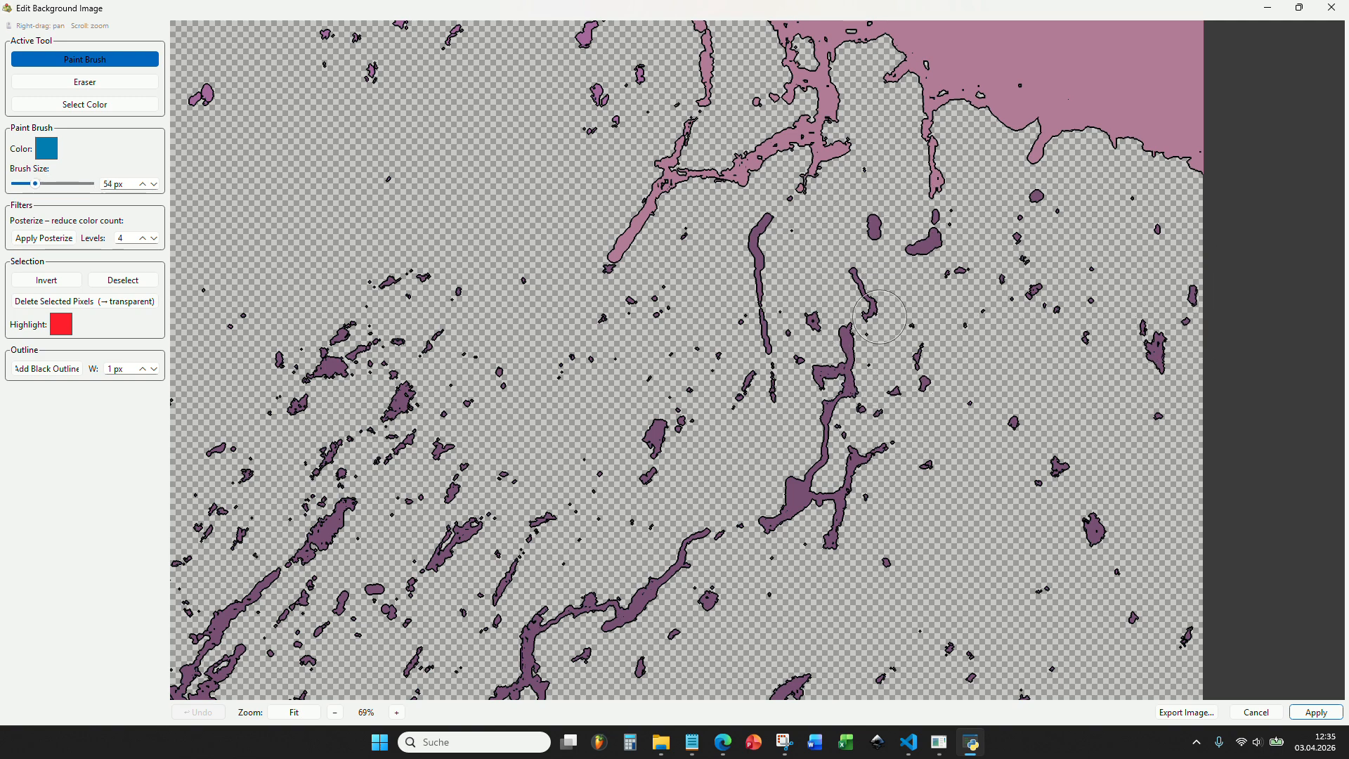
Paint the small lakes around the southern fjords and west of them with a 54 px brush, leaving the fjords in the sea color.
scroll(852, 239, "up", 7)
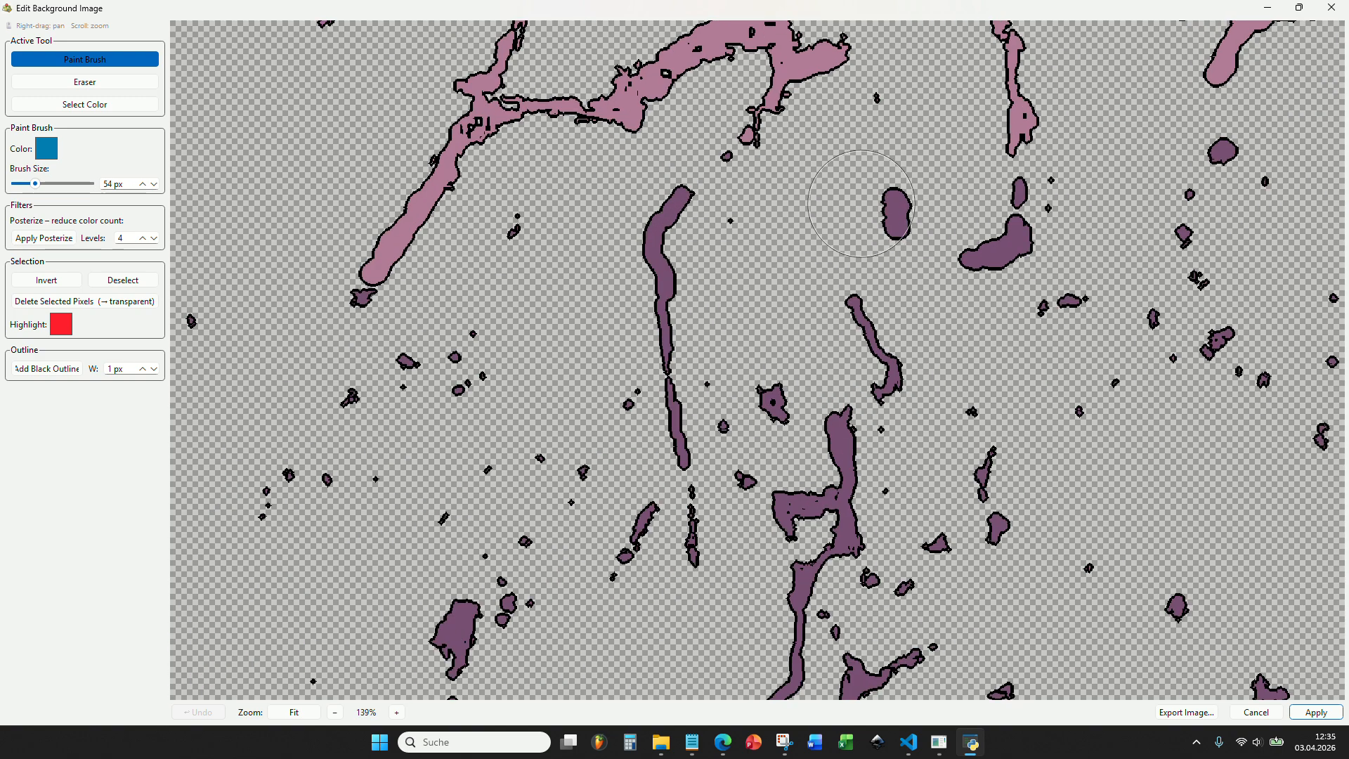
scroll(834, 235, "down", 6)
left_click_drag(805, 201, 821, 389)
scroll(822, 389, "up", 4)
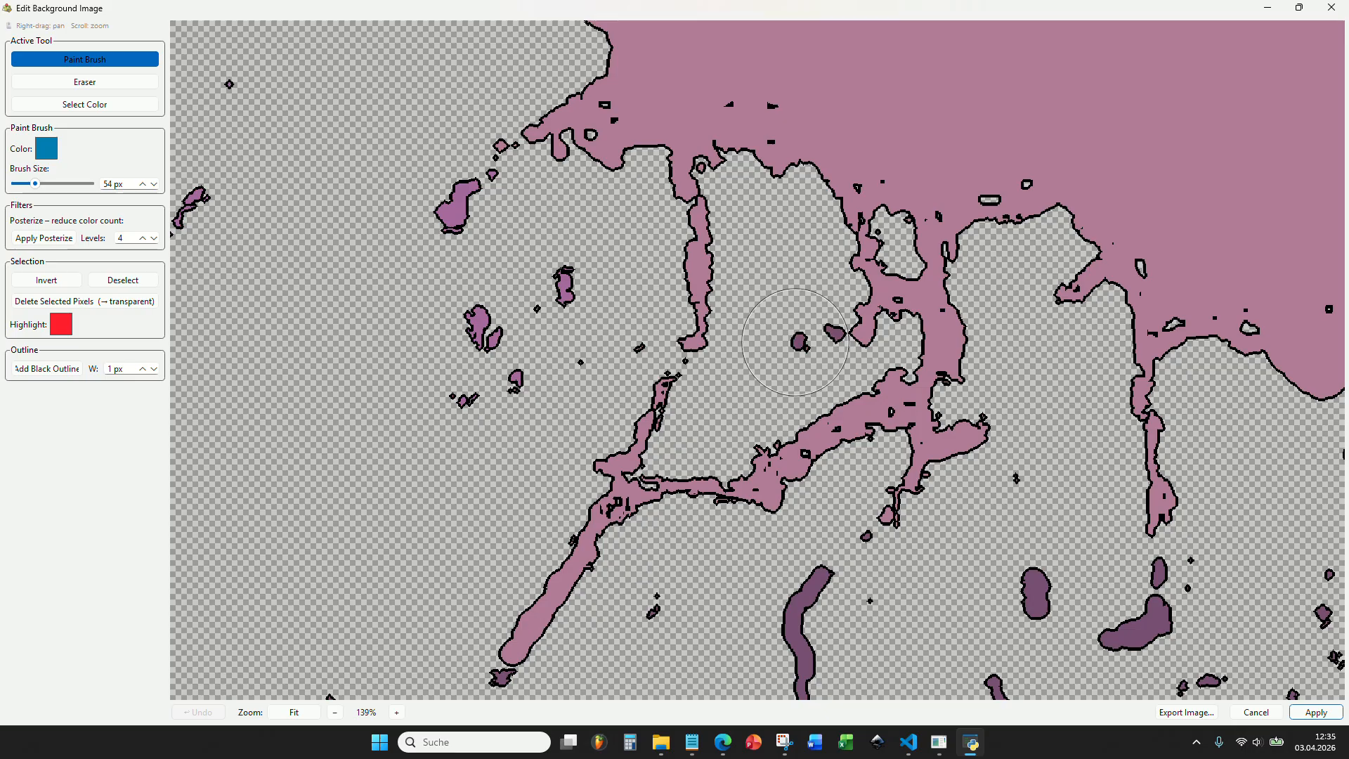
mouse_move(601, 330)
left_mouse_down()
mouse_move(442, 387)
mouse_move(477, 347)
mouse_move(451, 213)
left_mouse_up()
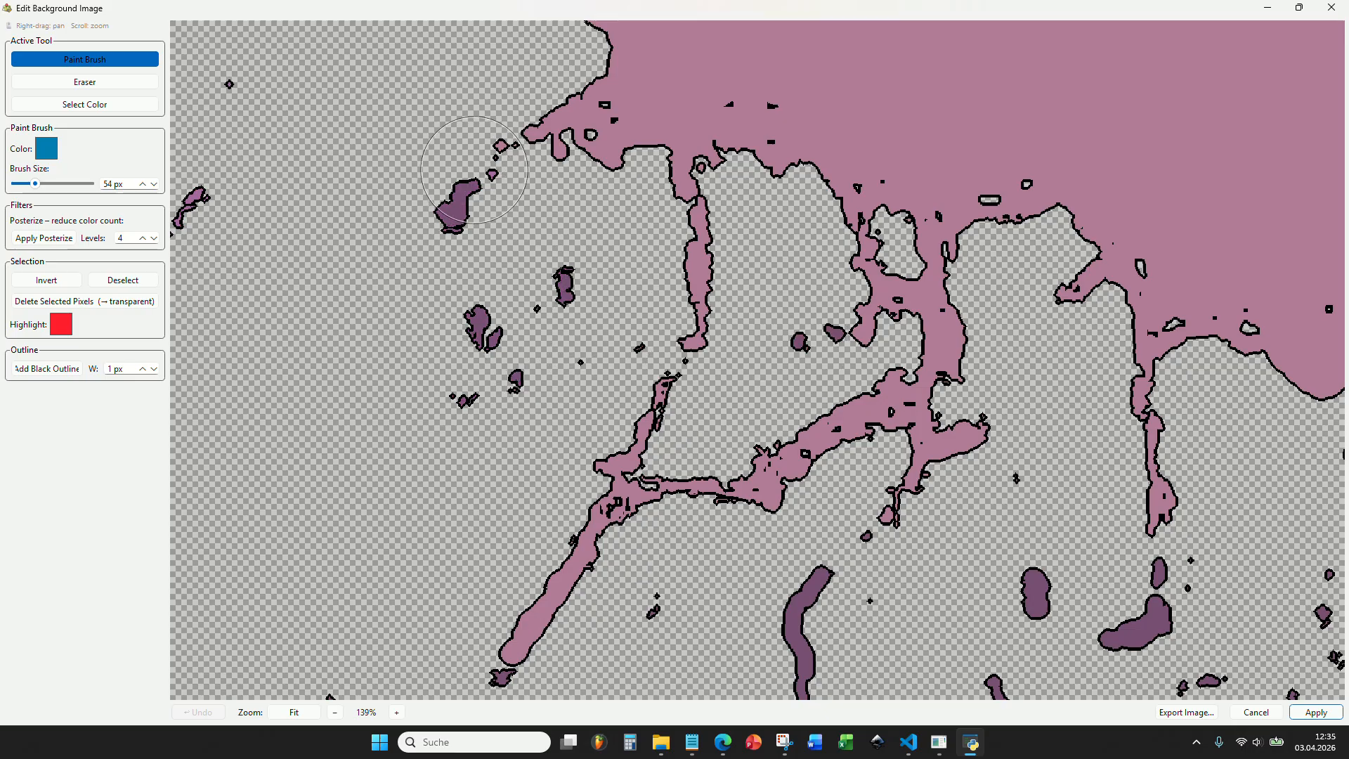
scroll(656, 380, "down", 1)
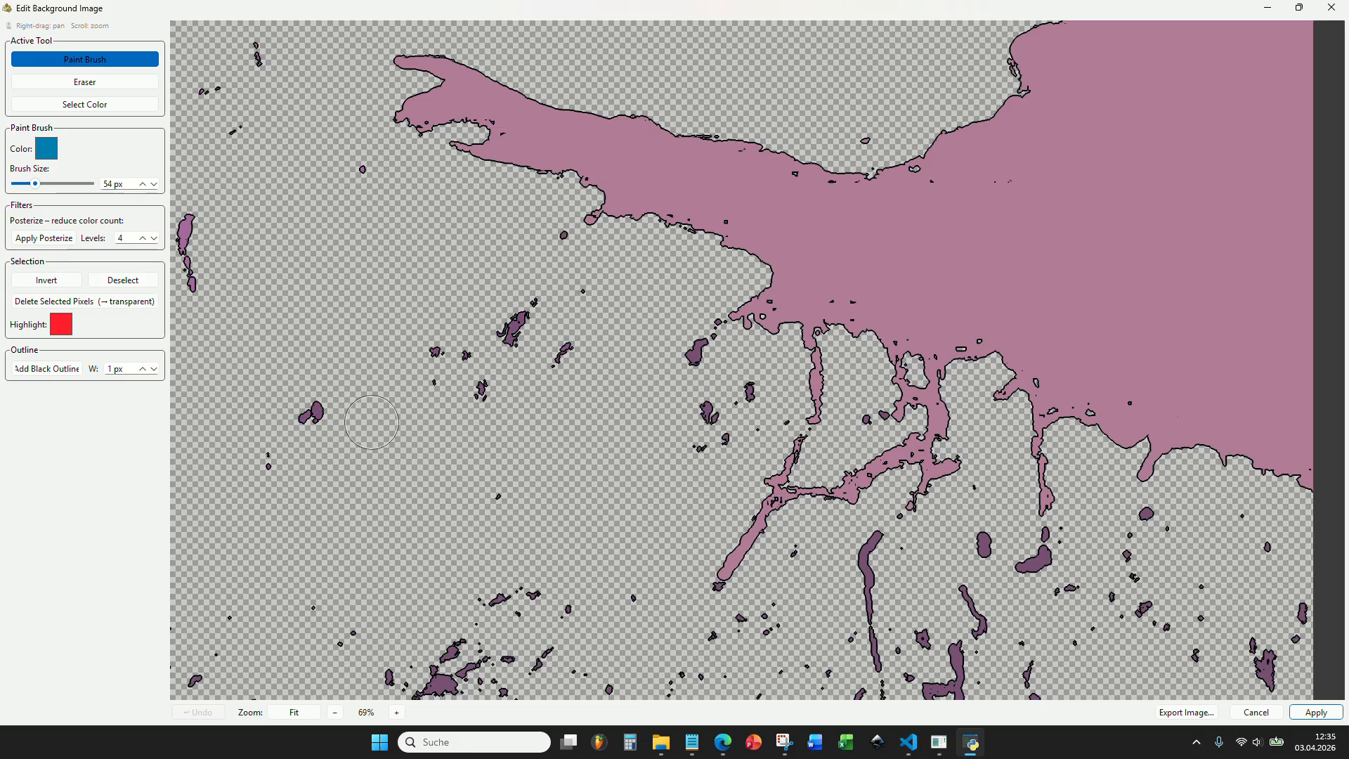
scroll(386, 344, "up", 13)
scroll(415, 293, "down", 7)
Paint the scattered lakes west of the long inlet and below the northern fjords in the lake color with a 177 px brush.
left_click_drag(367, 399, 625, 324)
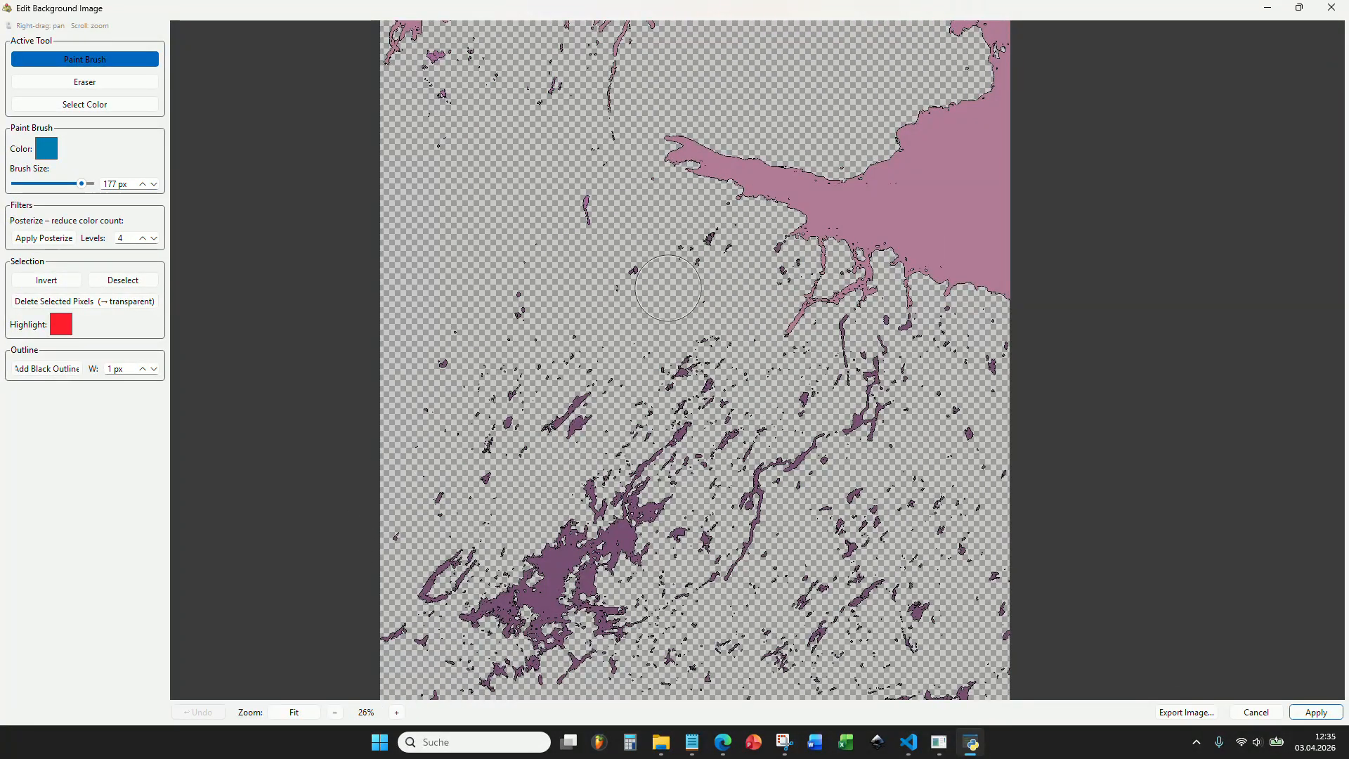
left_click_drag(596, 272, 646, 439)
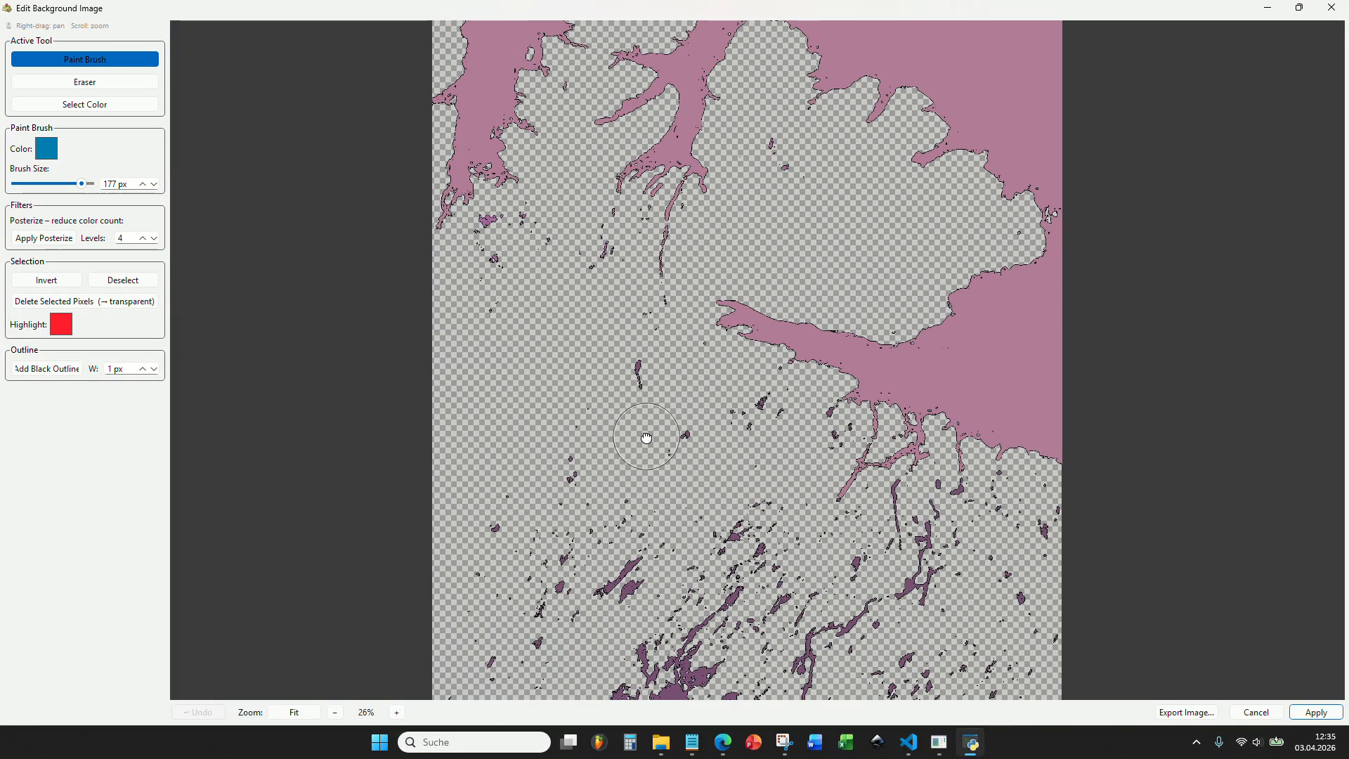
scroll(552, 268, "up", 4)
left_click_drag(518, 281, 546, 393)
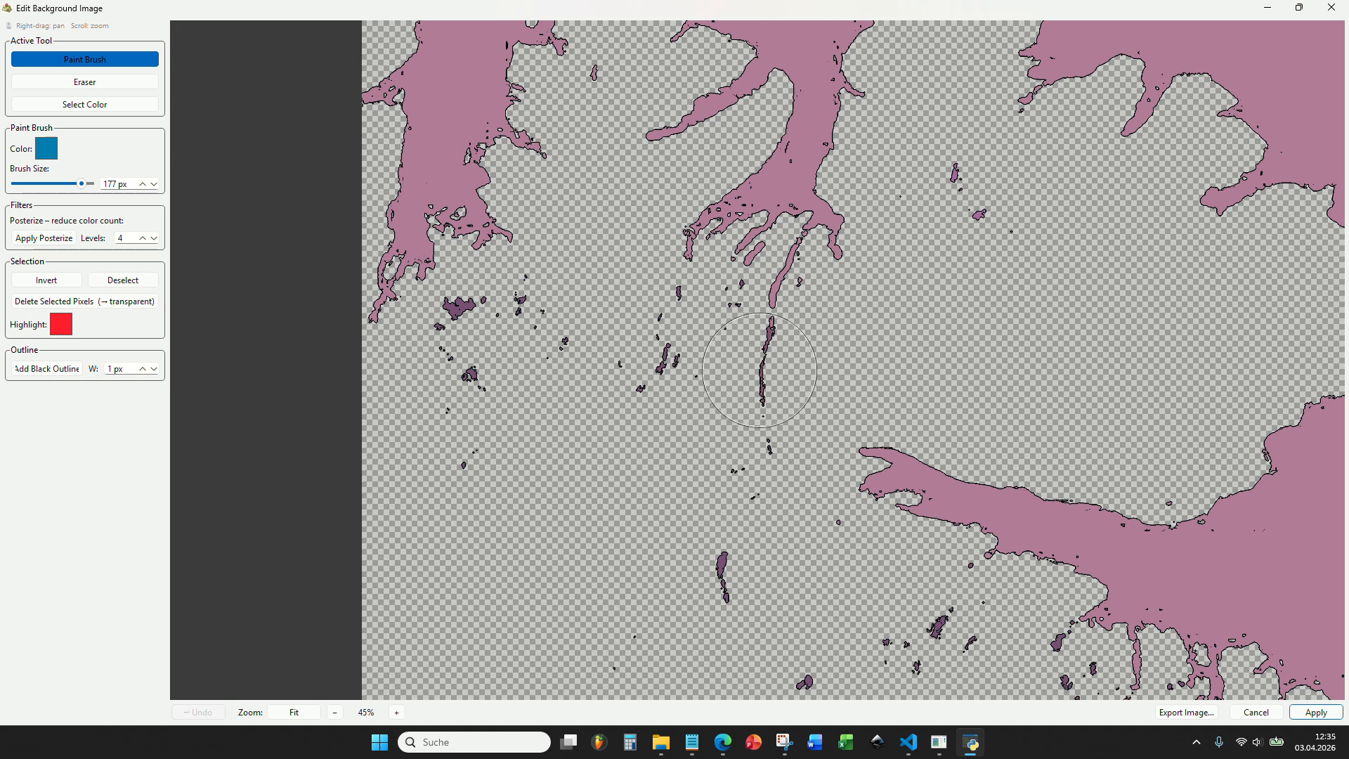
Paint the small lakes on the northeastern peninsula and between the northern fjords with an 88 px brush.
left_click_drag(997, 185, 918, 394)
scroll(934, 357, "up", 3)
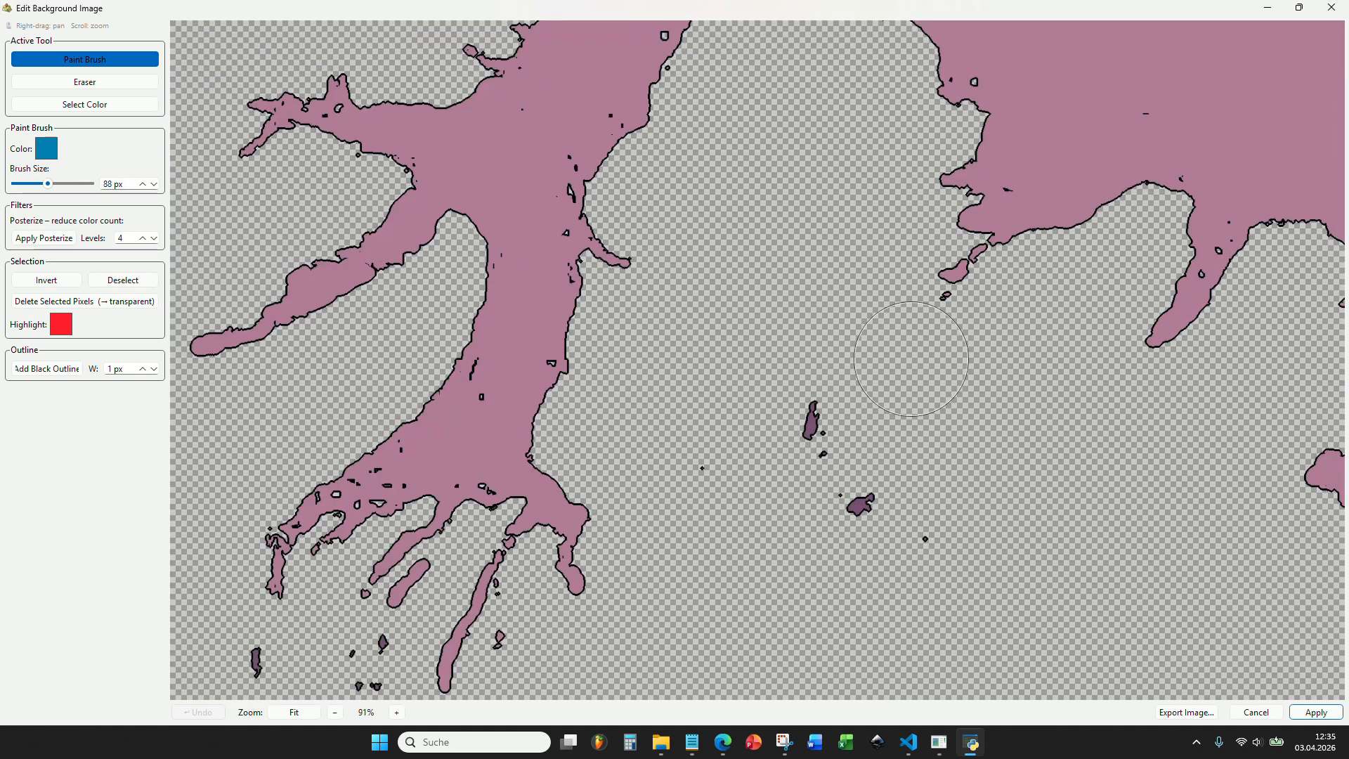
scroll(807, 337, "down", 3)
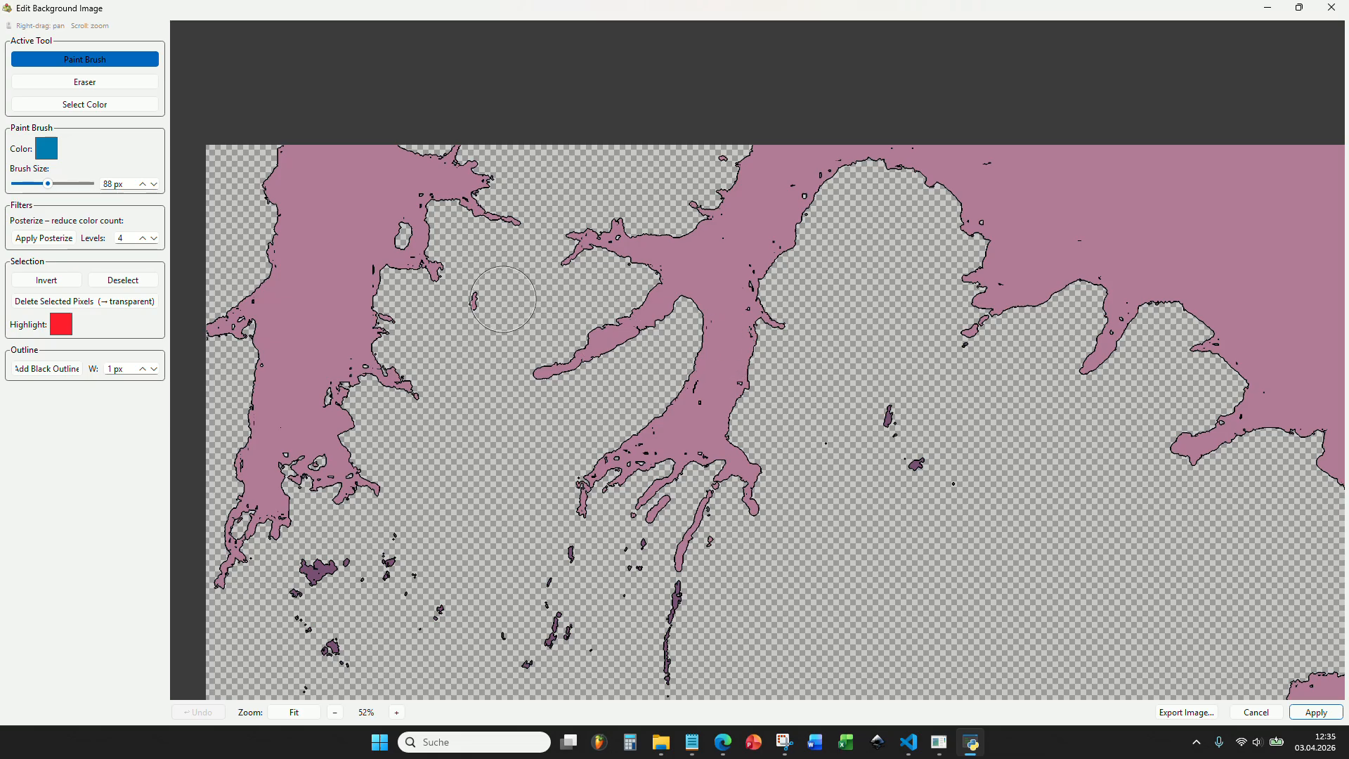
left_click_drag(431, 438, 570, 325)
scroll(403, 464, "up", 4)
scroll(622, 378, "down", 5)
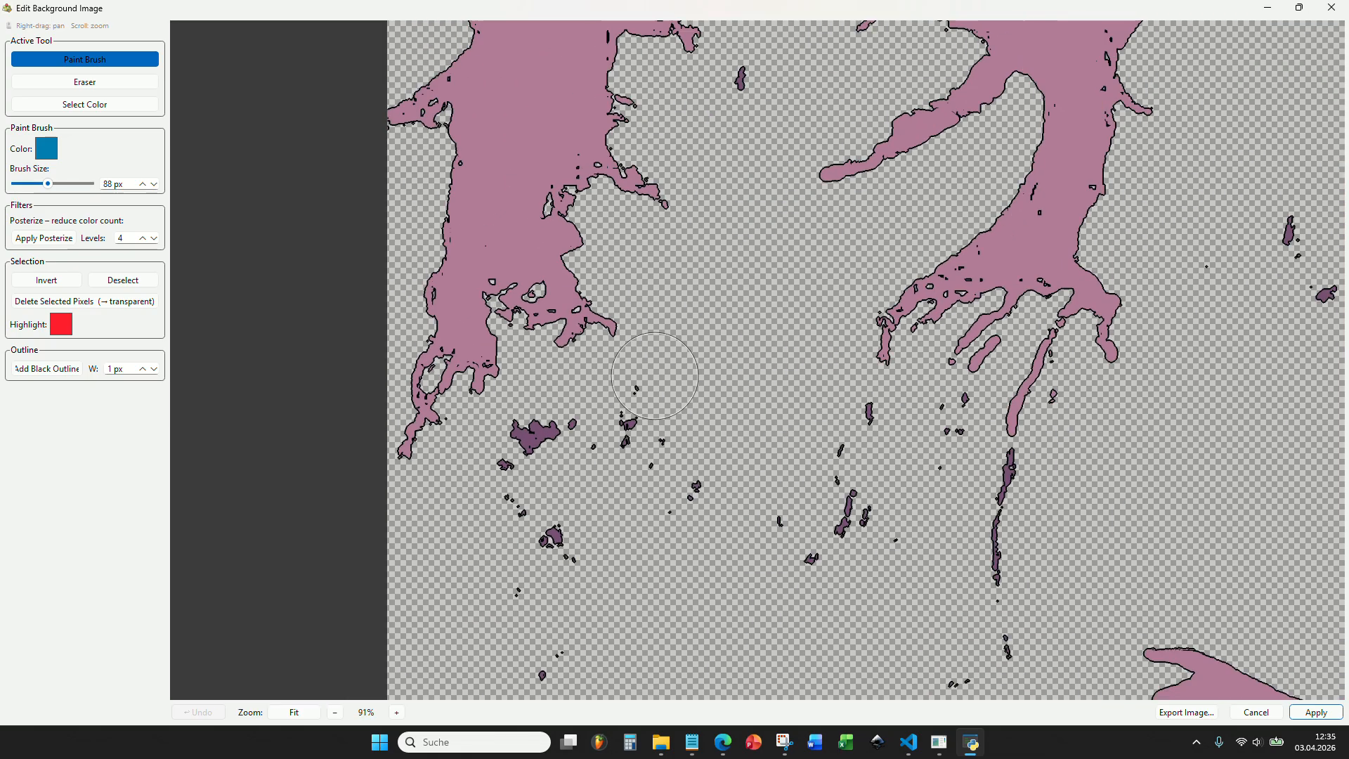
left_click_drag(680, 328, 633, 409)
scroll(632, 409, "up", 4)
scroll(639, 485, "down", 3)
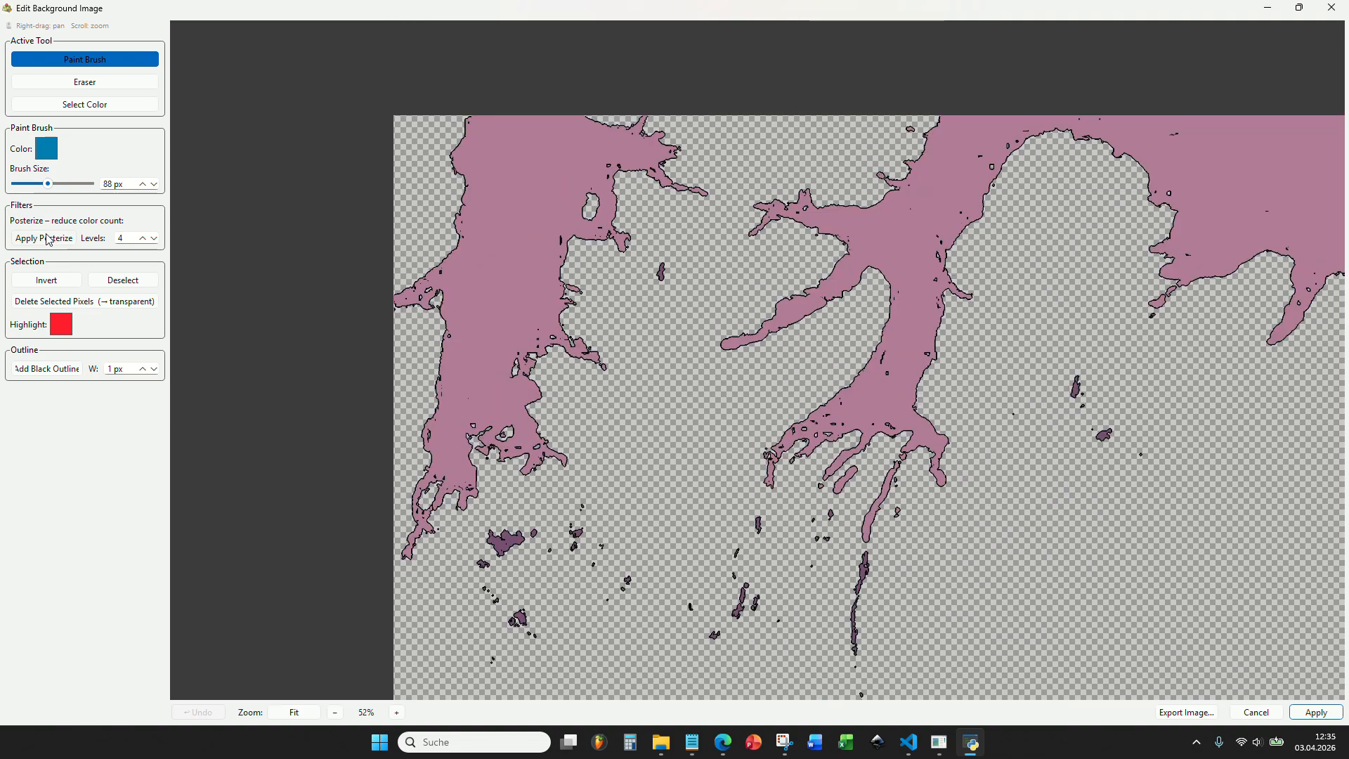
Clear the pixel selection and inspect the recolored sea and lakes around the eastern inlet.
left_click(115, 278)
scroll(623, 271, "down", 3)
left_click_drag(624, 271, 587, 225)
scroll(674, 418, "down", 2)
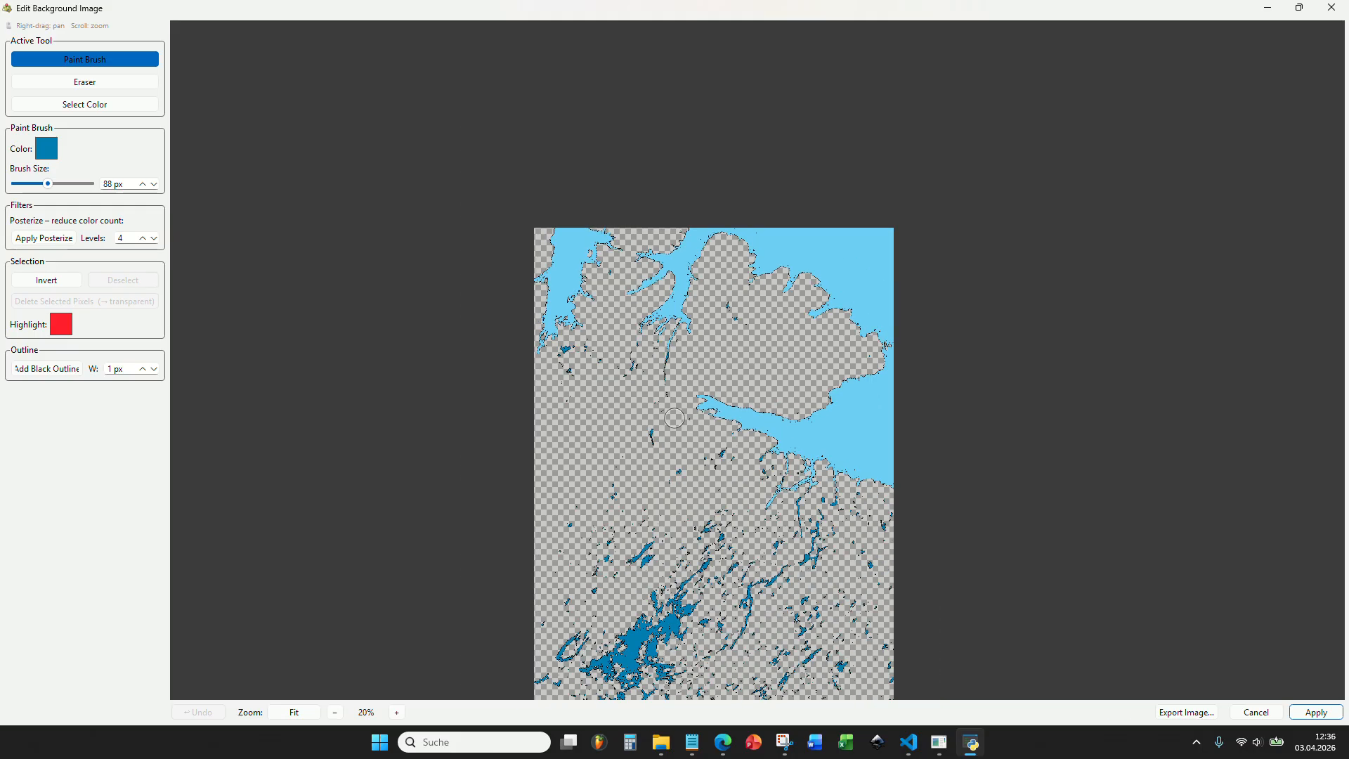
left_click_drag(674, 418, 640, 251)
scroll(747, 232, "up", 5)
scroll(808, 311, "up", 4)
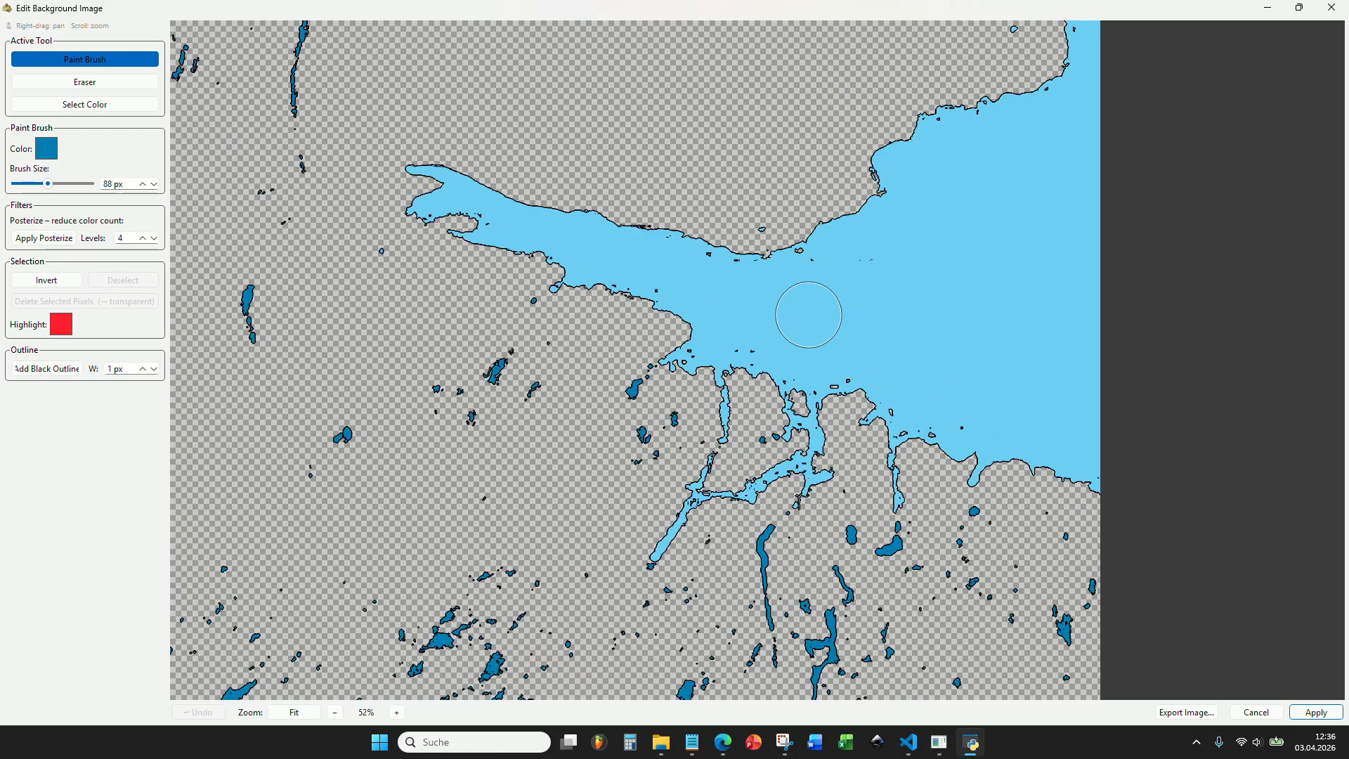
Inspect the recolored sea, fjords and lakes across the whole image before accepting the edits.
left_click_drag(809, 315, 836, 355)
scroll(837, 356, "down", 7)
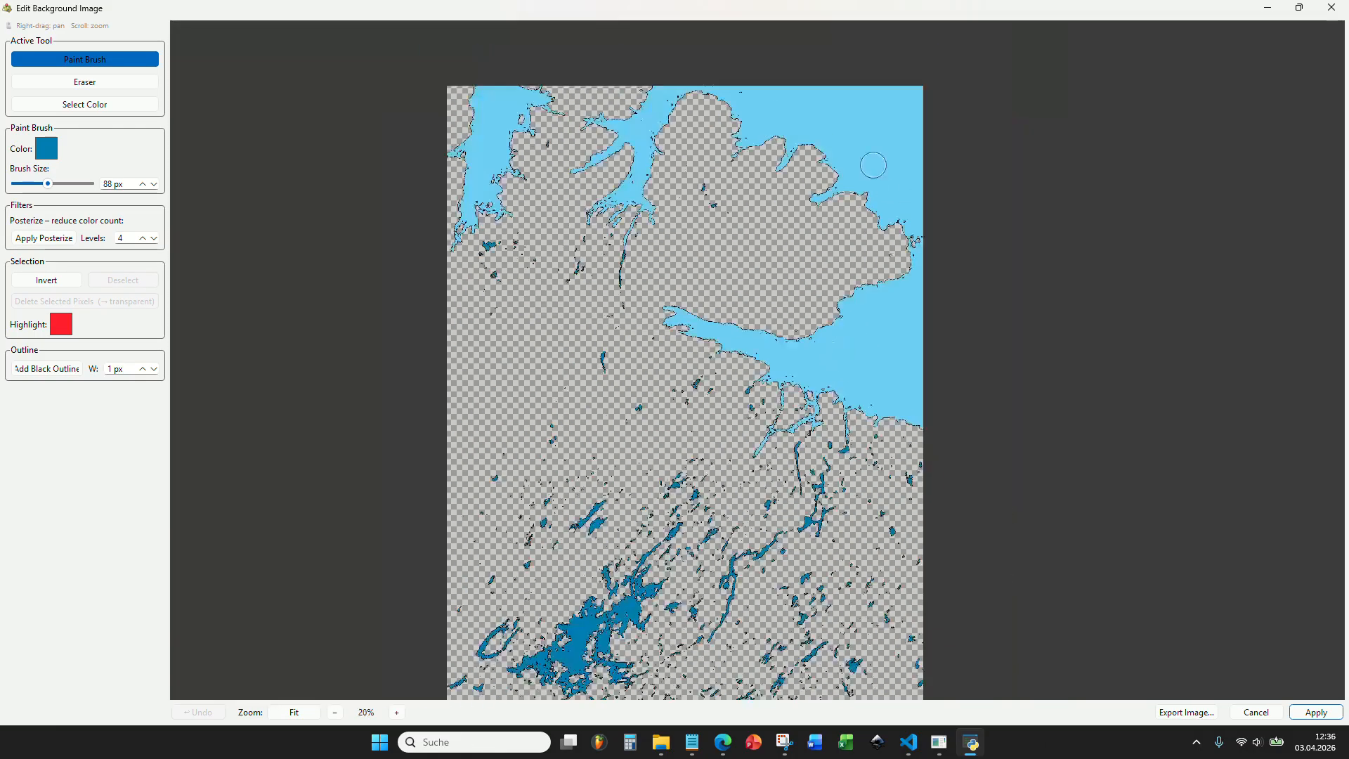
left_click_drag(873, 166, 888, 235)
scroll(563, 321, "up", 7)
scroll(806, 309, "up", 4)
scroll(784, 360, "down", 12)
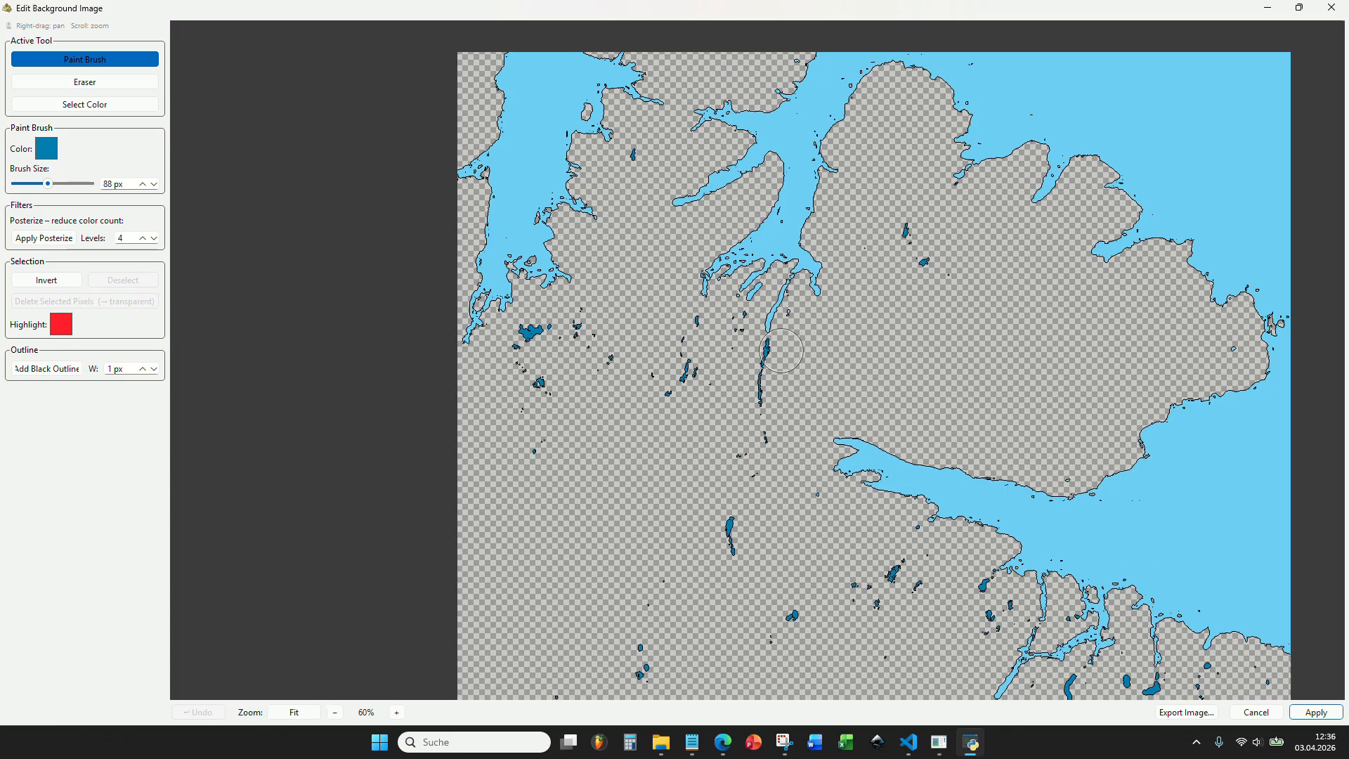
left_click_drag(795, 394, 734, 273)
scroll(770, 472, "up", 6)
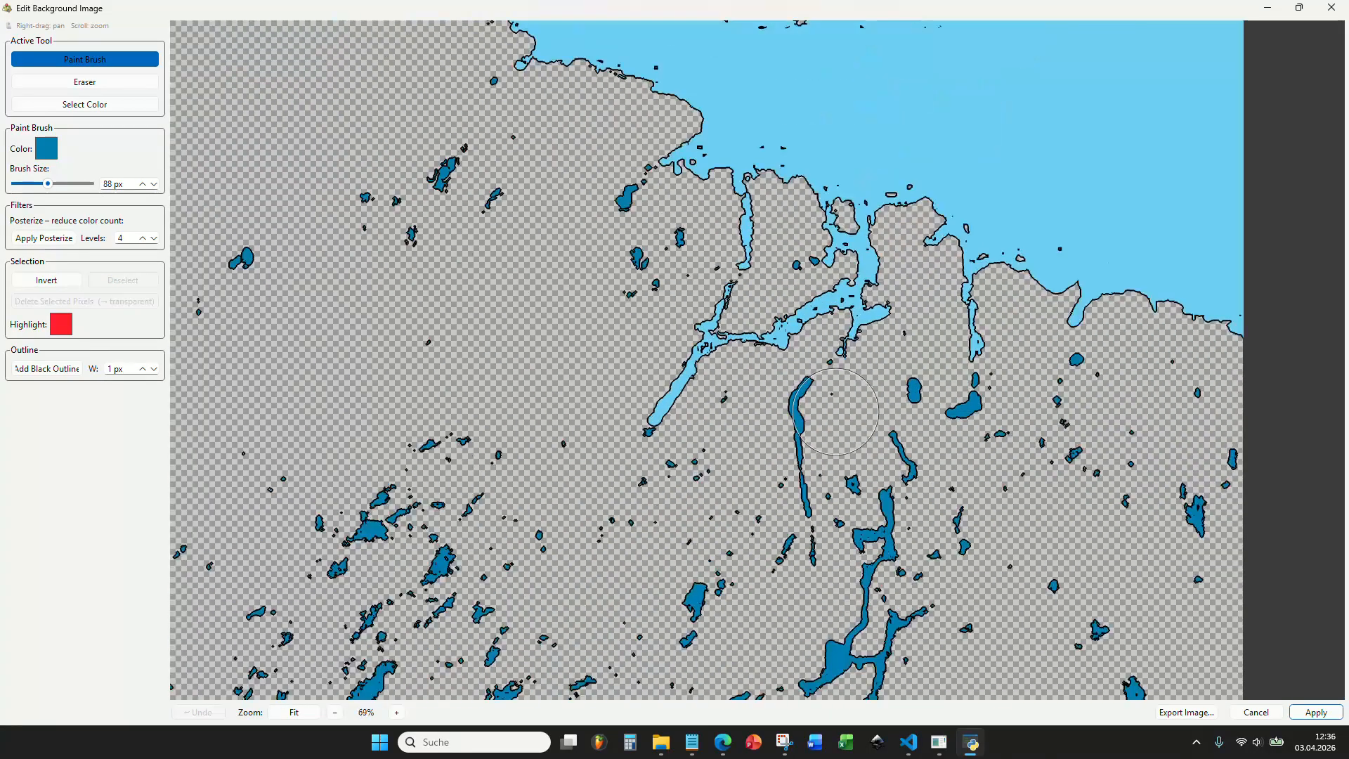
scroll(667, 281, "down", 5)
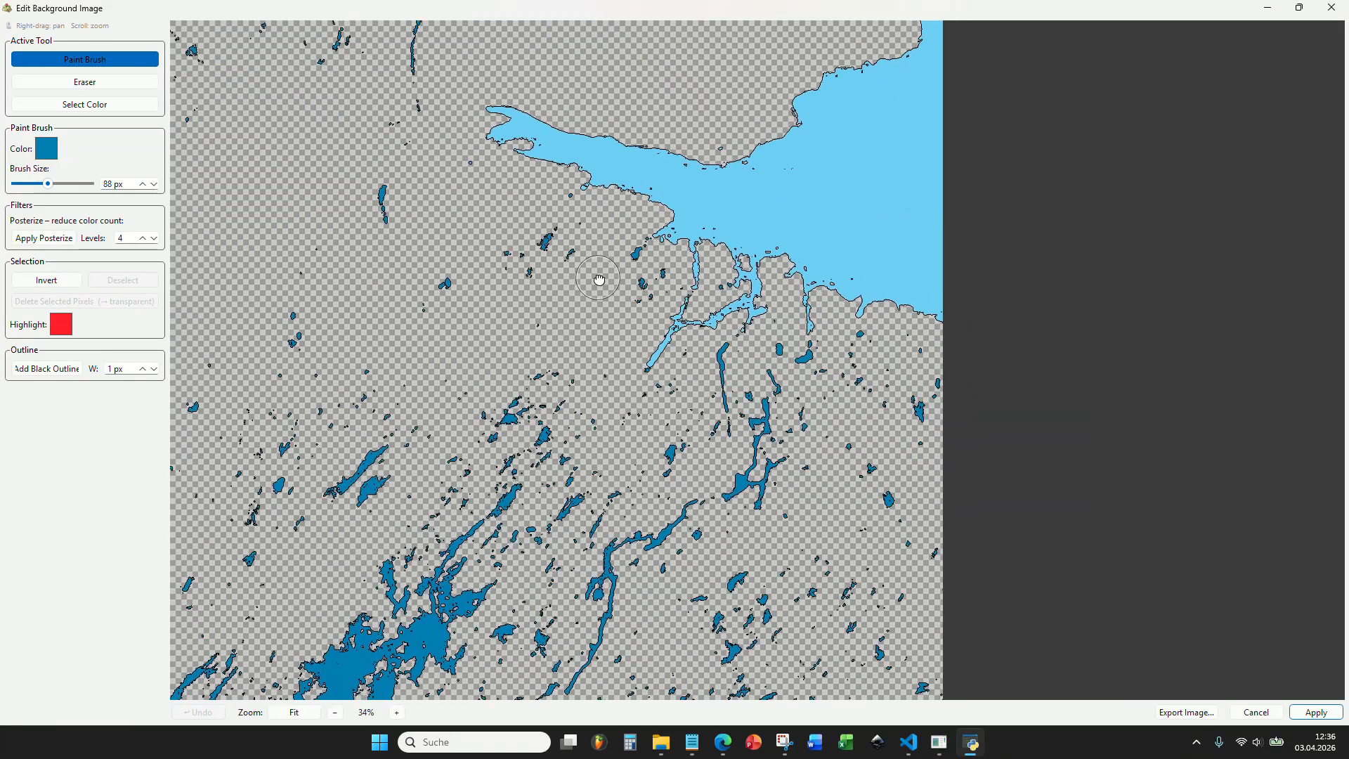
left_click_drag(597, 281, 752, 500)
left_click_drag(628, 245, 561, 157)
scroll(530, 291, "down", 5)
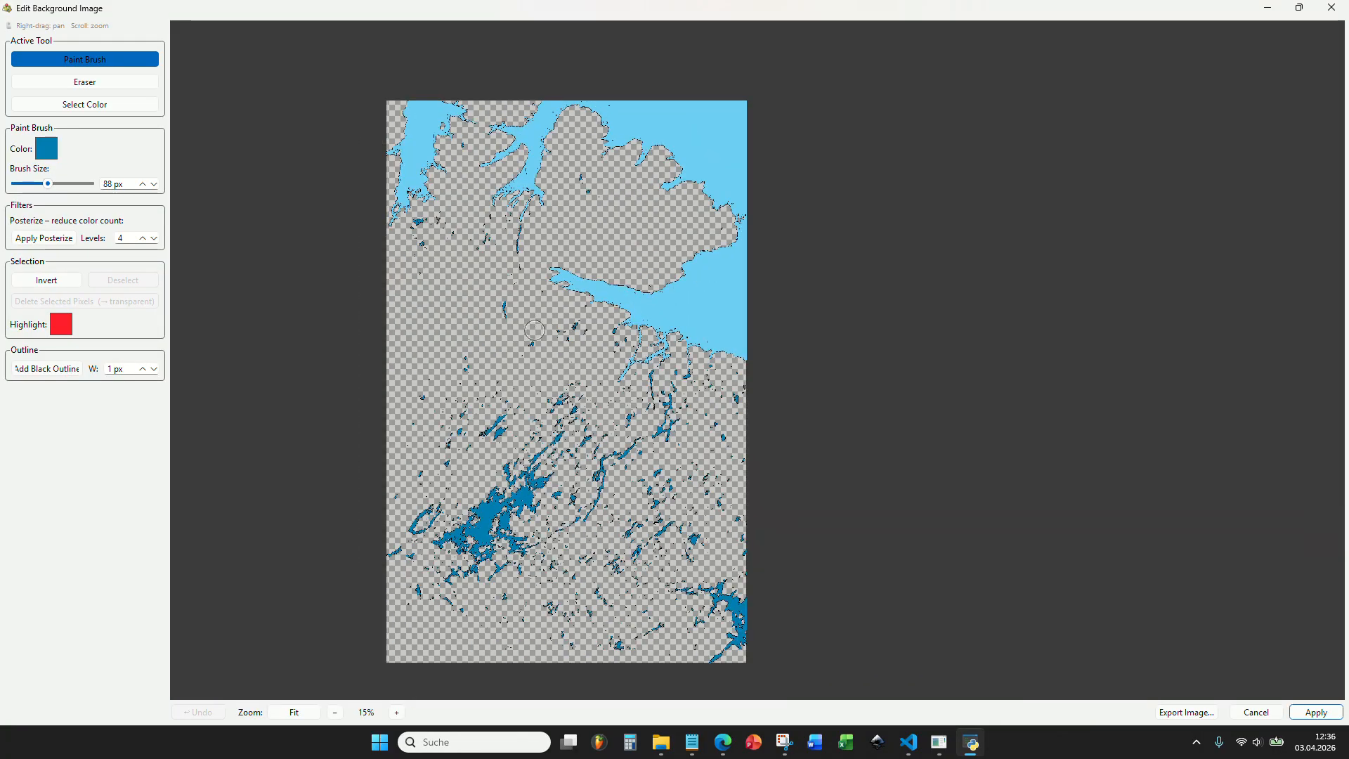
Apply the background image edits to the hex map.
left_click(1314, 711)
scroll(644, 421, "down", 3)
scroll(644, 448, "up", 3)
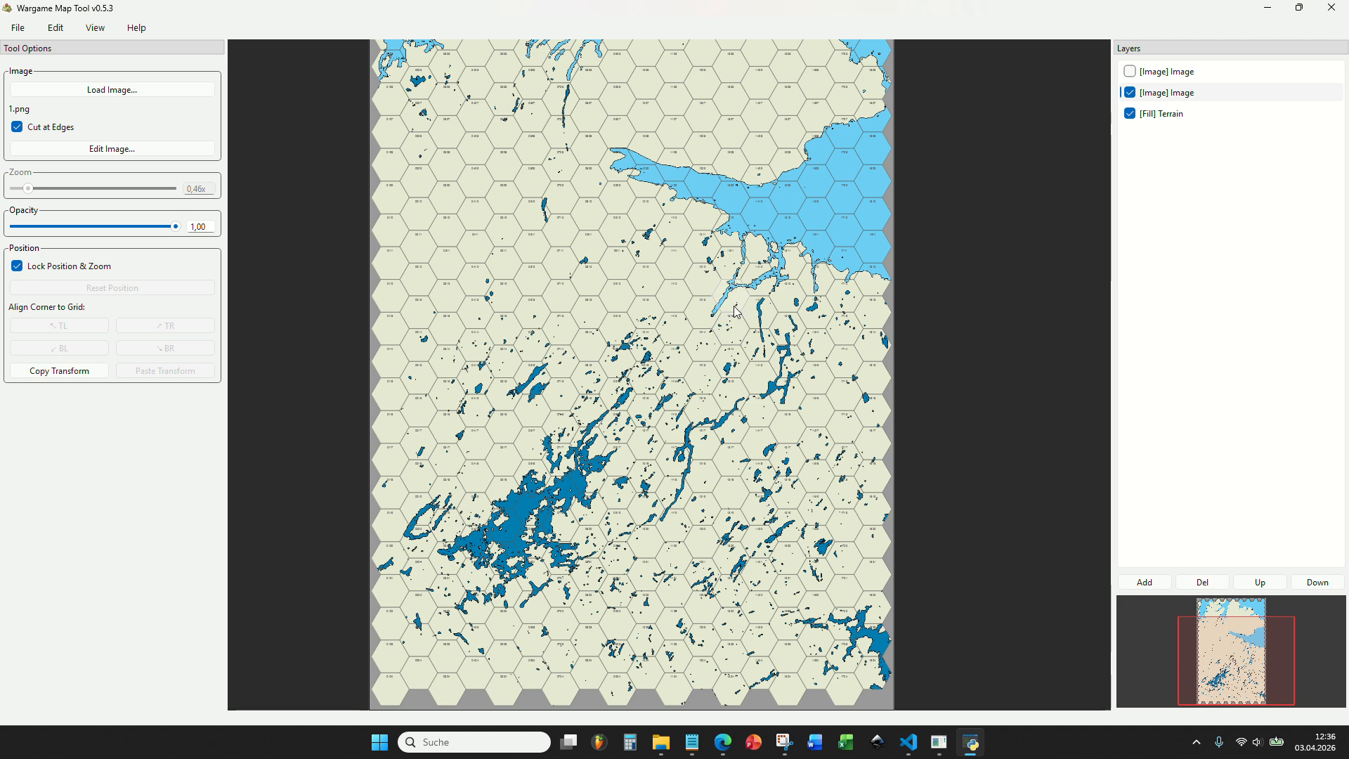
Examine how the recolored sea and lakes look over the terrain fill and hex grid, especially around the large lake.
scroll(736, 311, "down", 2)
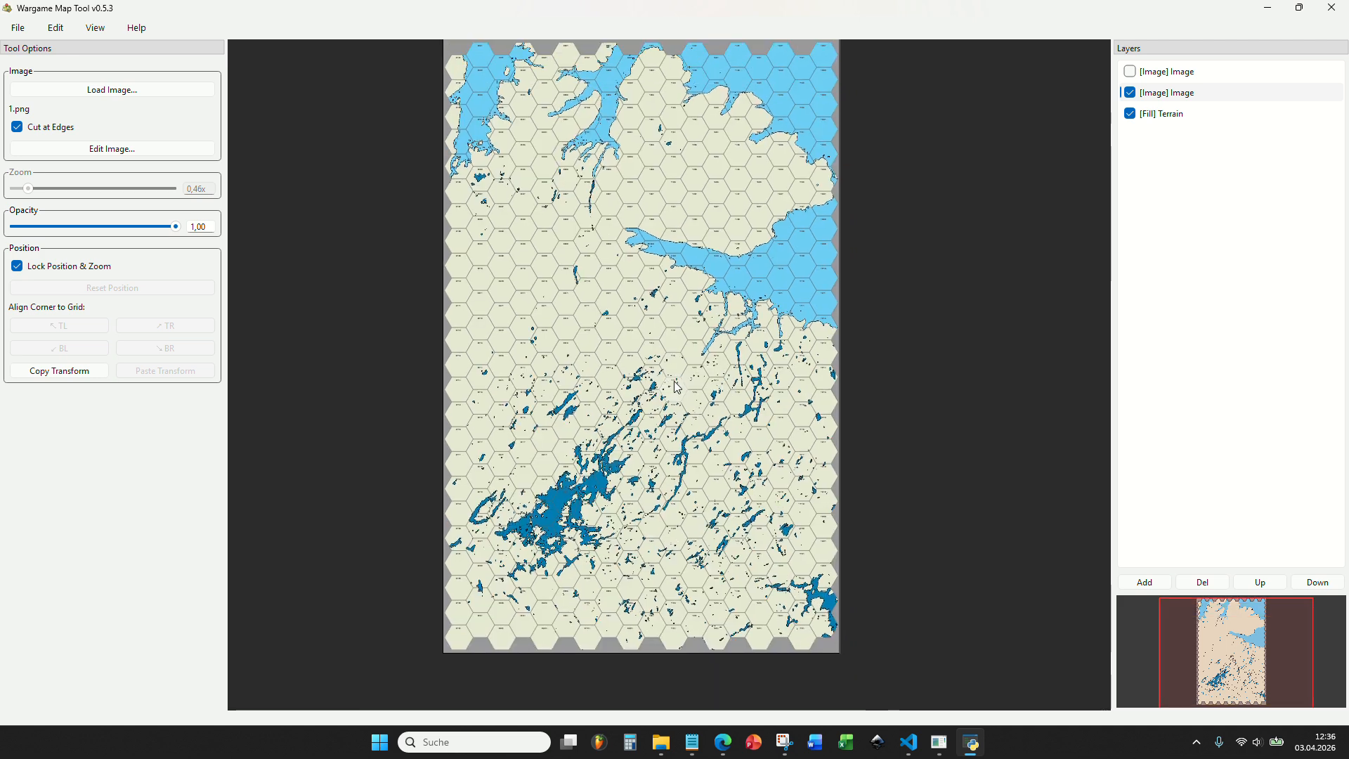
scroll(677, 387, "up", 2)
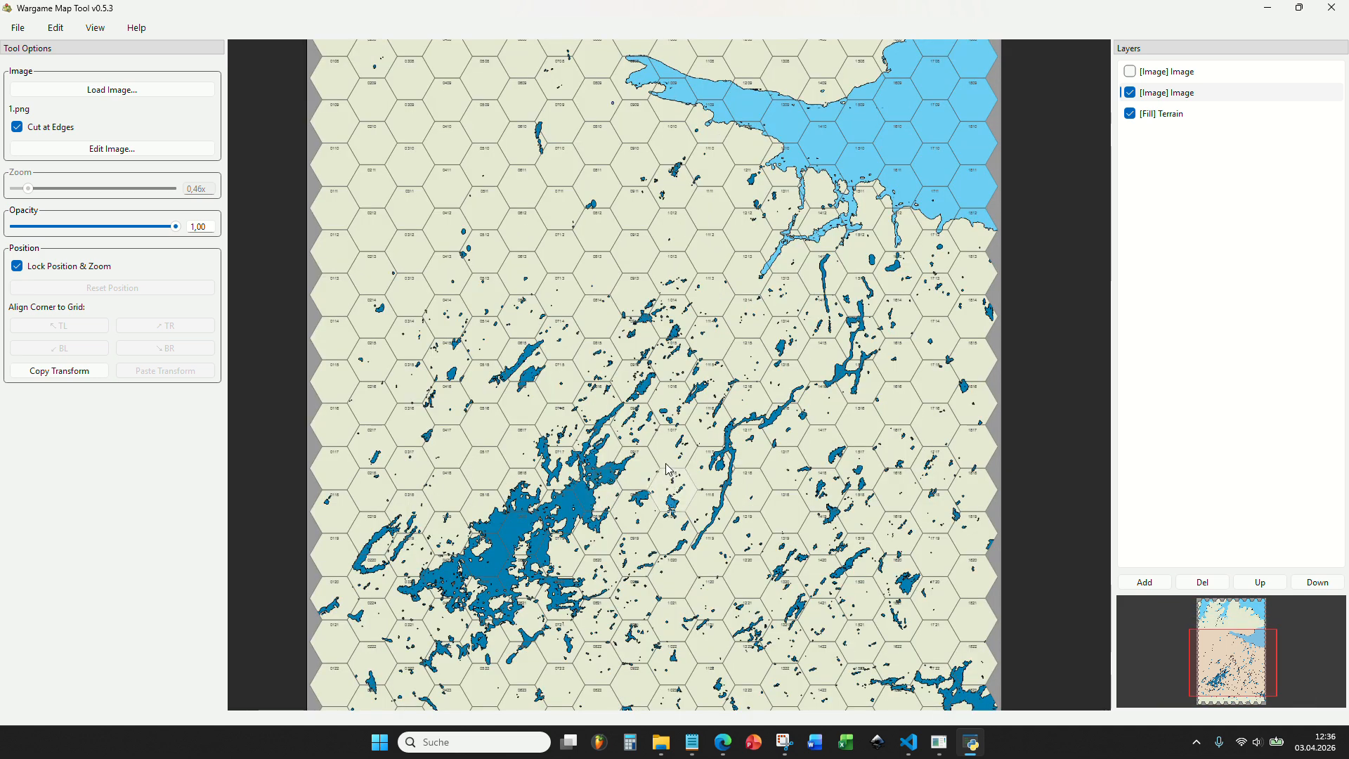
left_click_drag(614, 362, 678, 389)
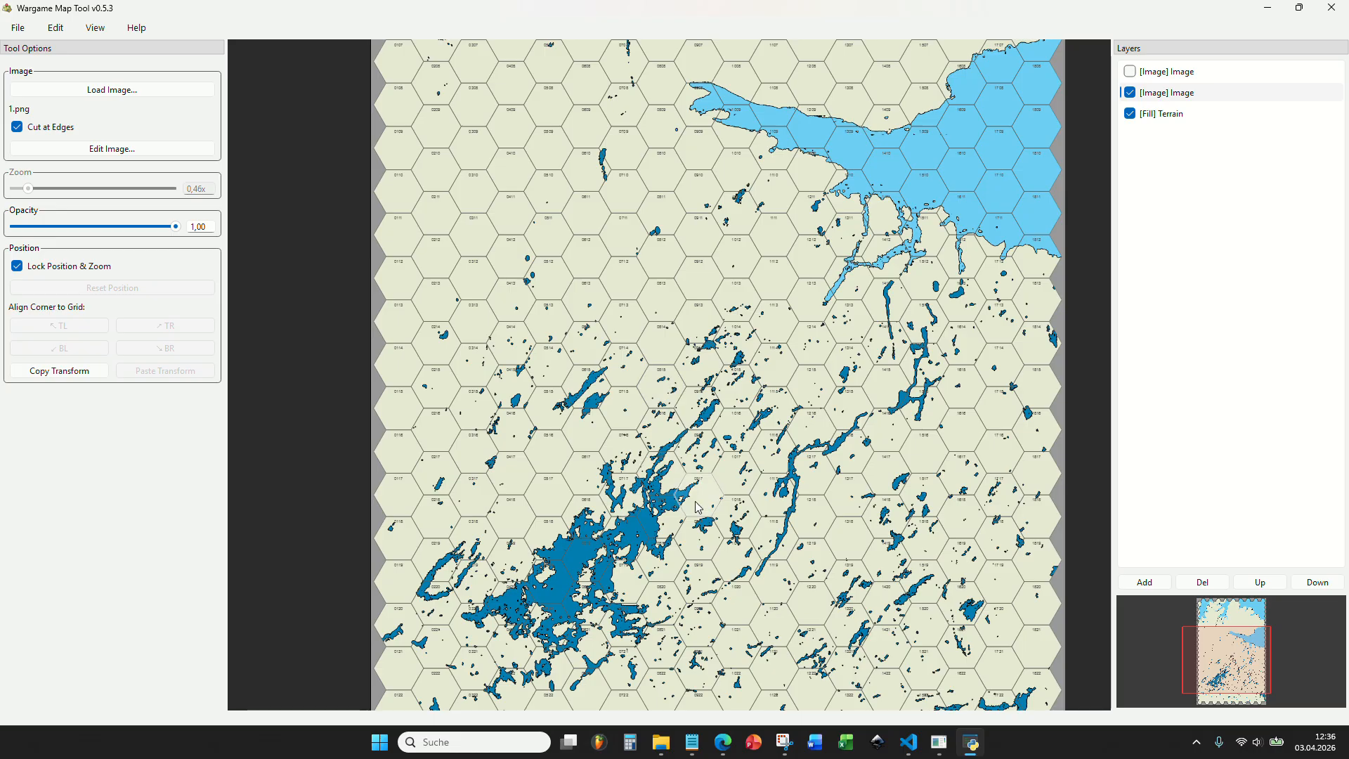
left_click_drag(718, 485, 684, 315)
scroll(581, 419, "up", 4)
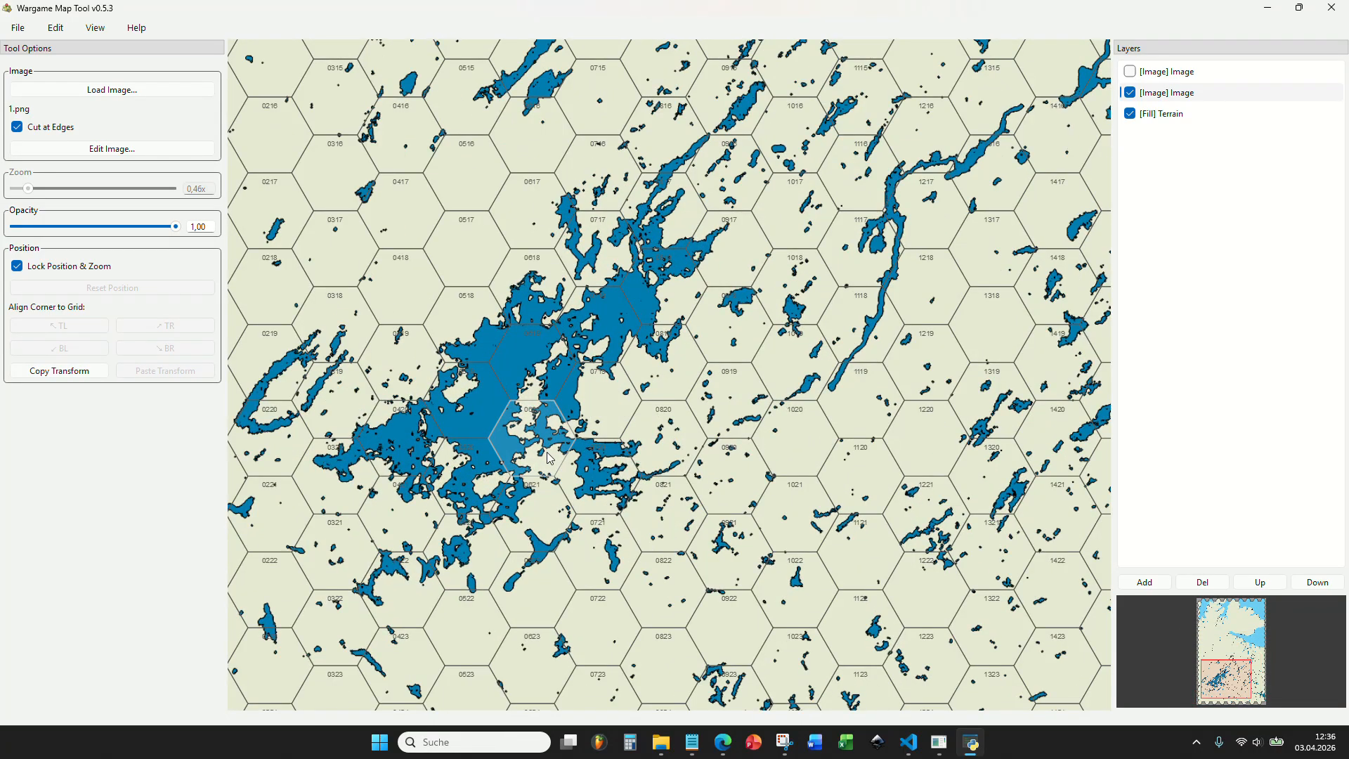
scroll(792, 449, "down", 5)
scroll(820, 395, "up", 5)
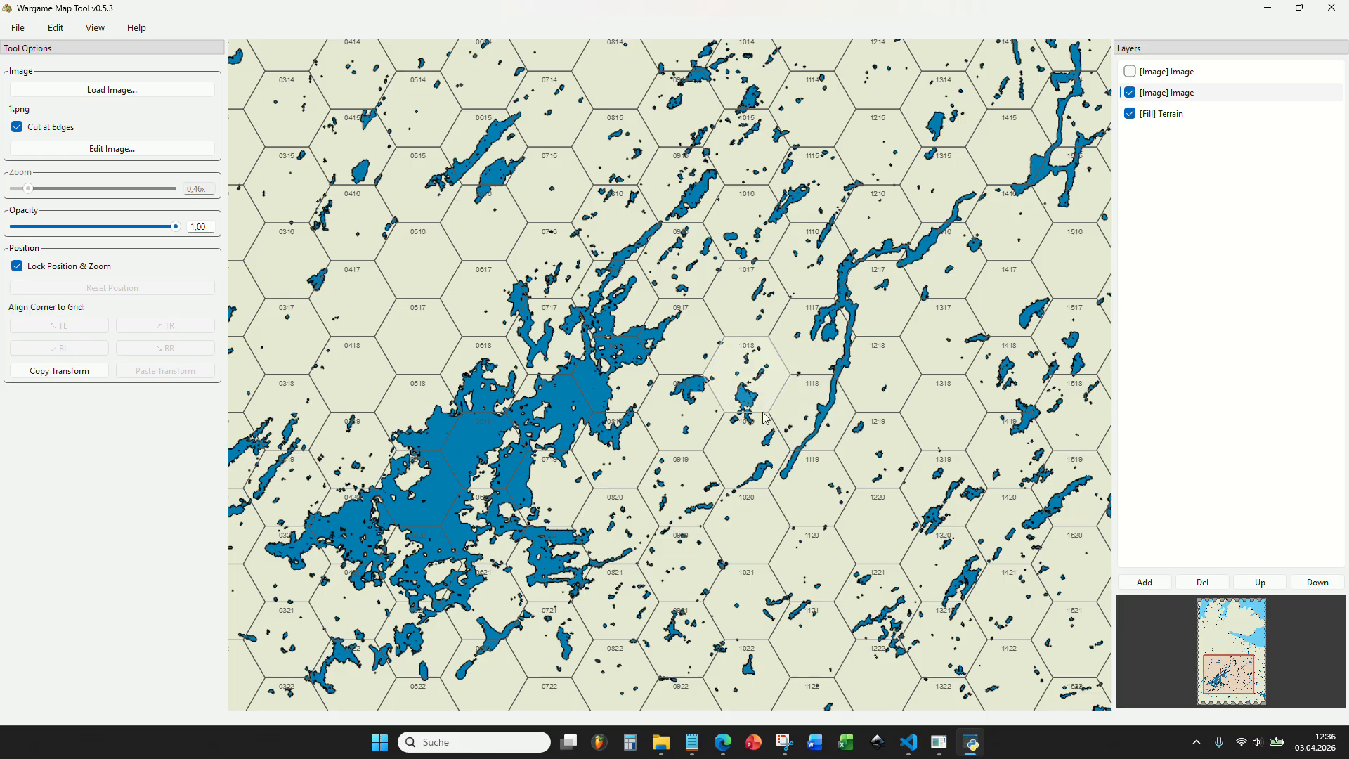
scroll(736, 421, "down", 4)
left_click_drag(734, 399, 759, 459)
left_click_drag(616, 288, 571, 276)
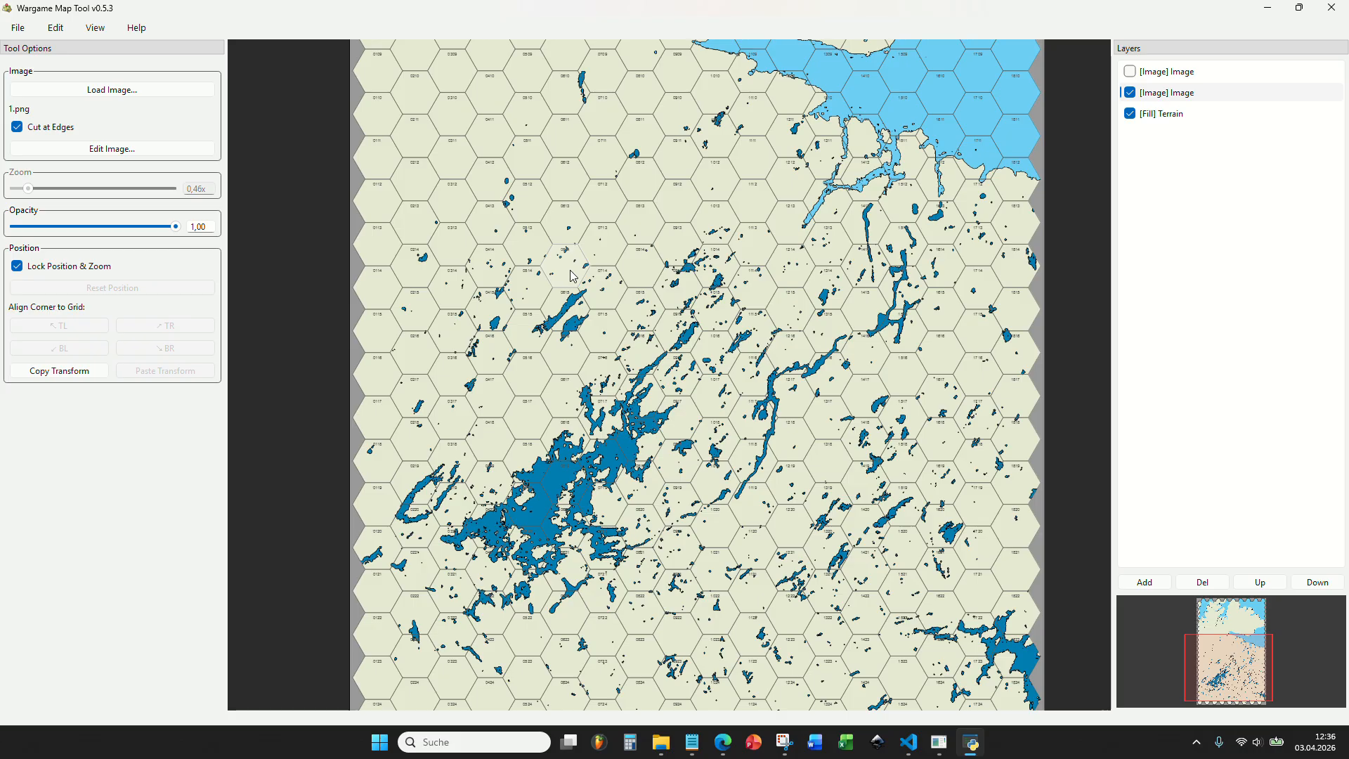
scroll(572, 276, "down", 4)
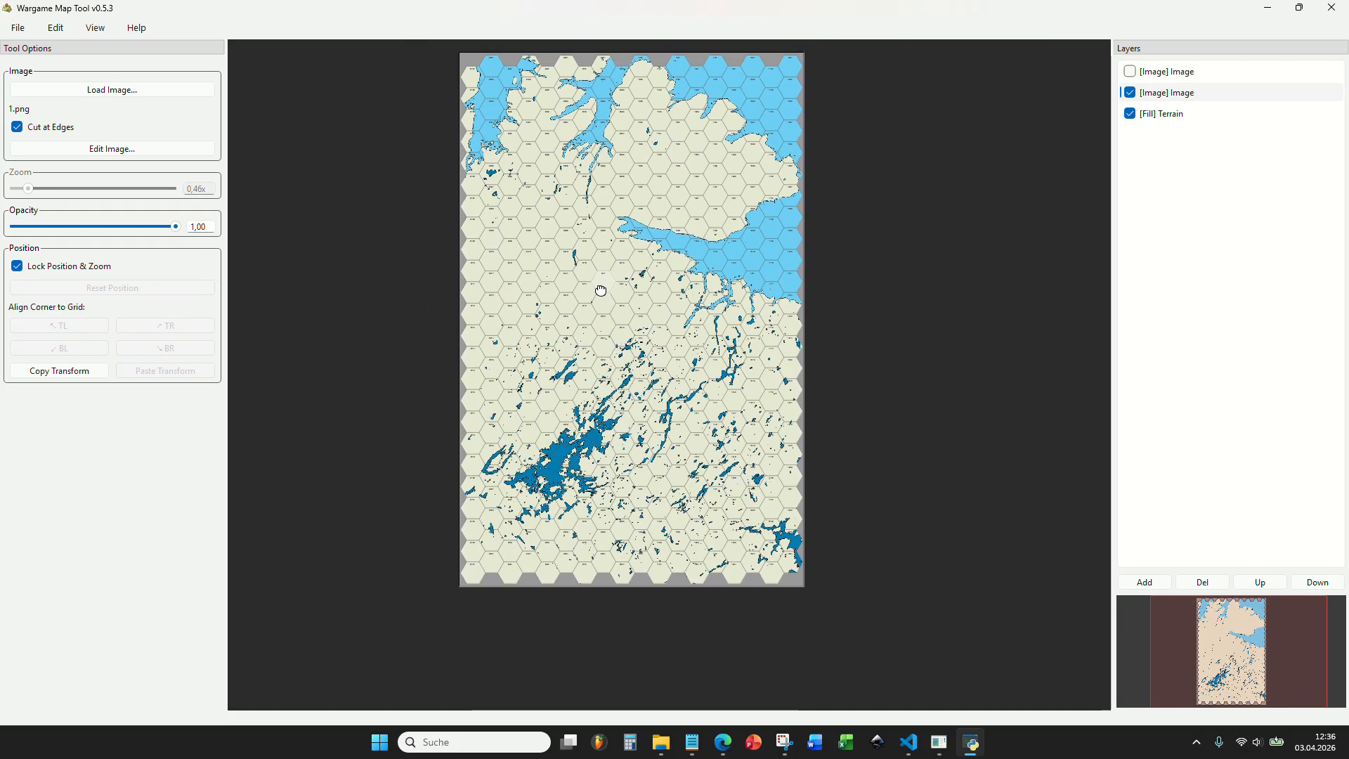
scroll(611, 311, "up", 2)
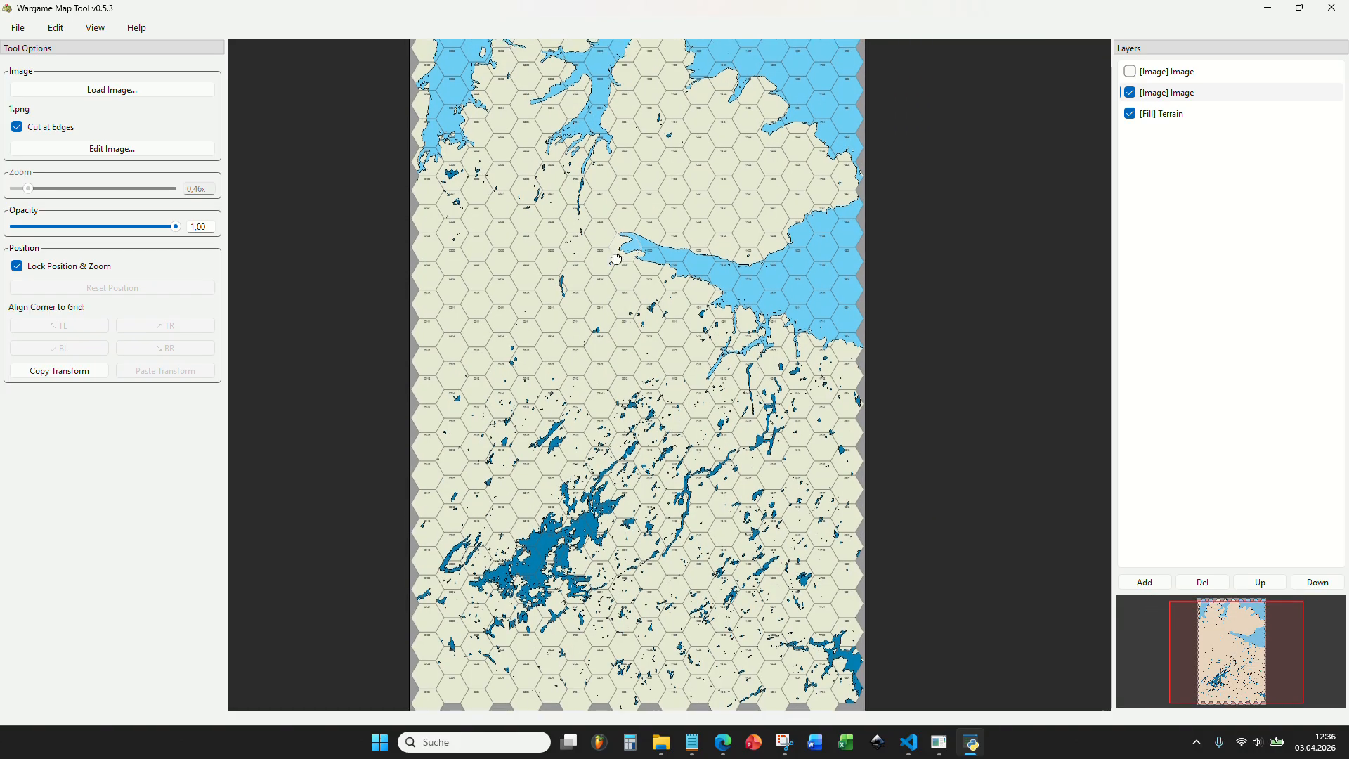
Show the reference map layer beneath the recolored water layer, compare both by toggling visibility, and leave the water layer selected.
left_click(1129, 71)
left_click_drag(1163, 73, 1170, 104)
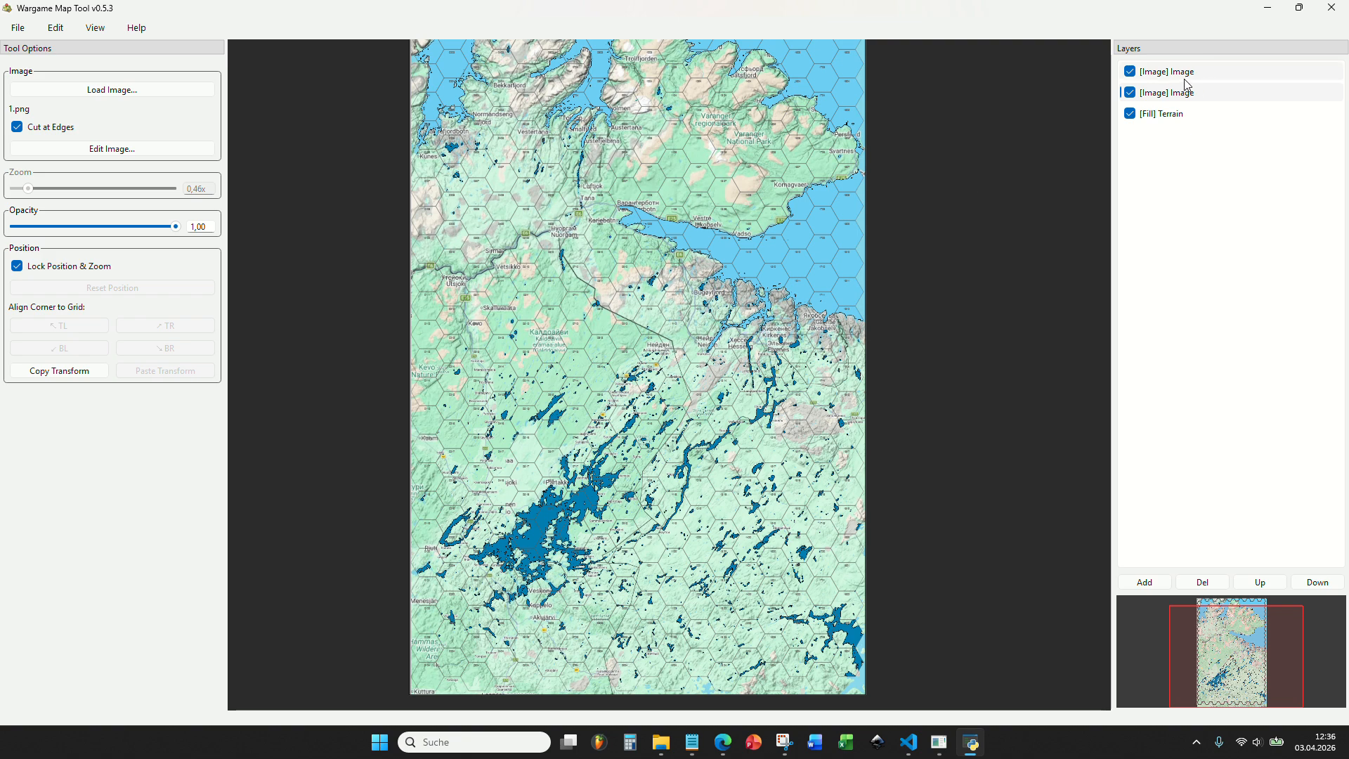
left_click(1130, 72)
left_click(1130, 72)
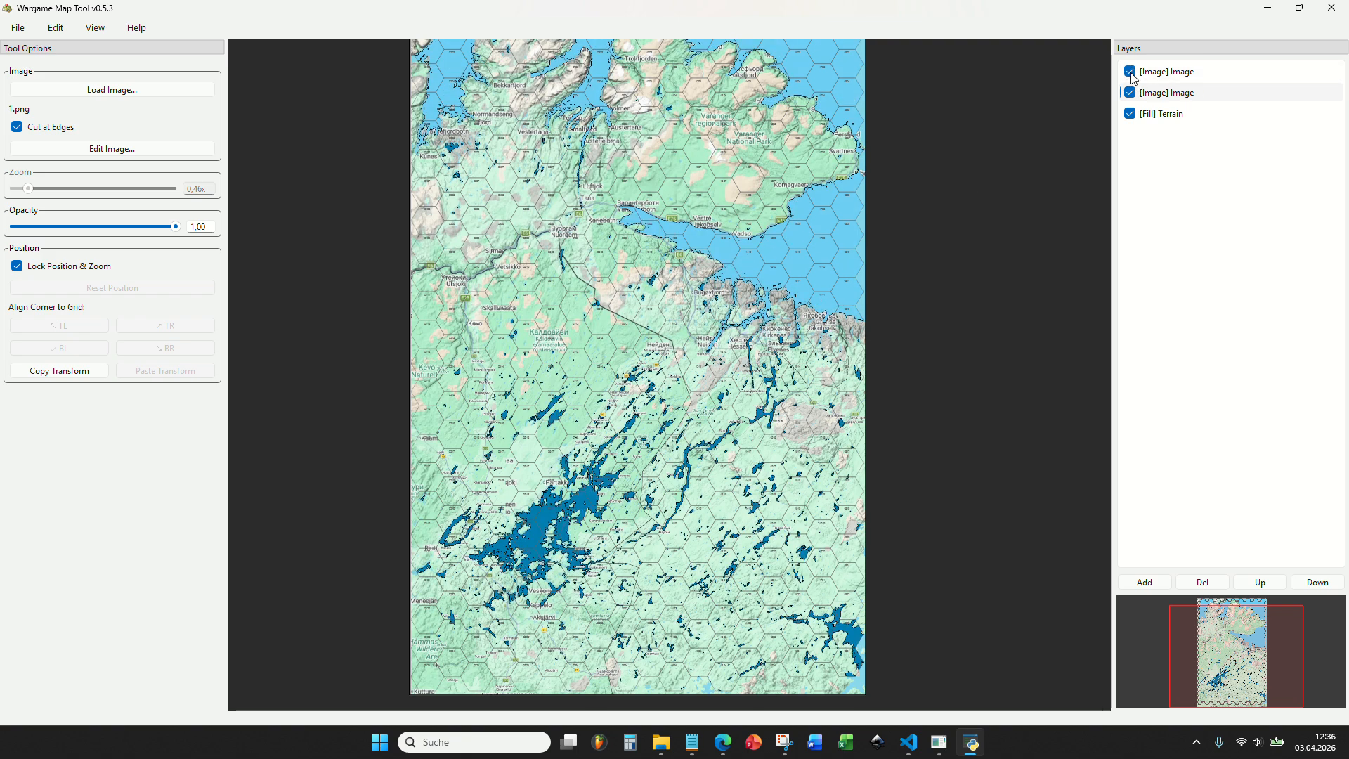
left_click(1130, 92)
left_click(1154, 72)
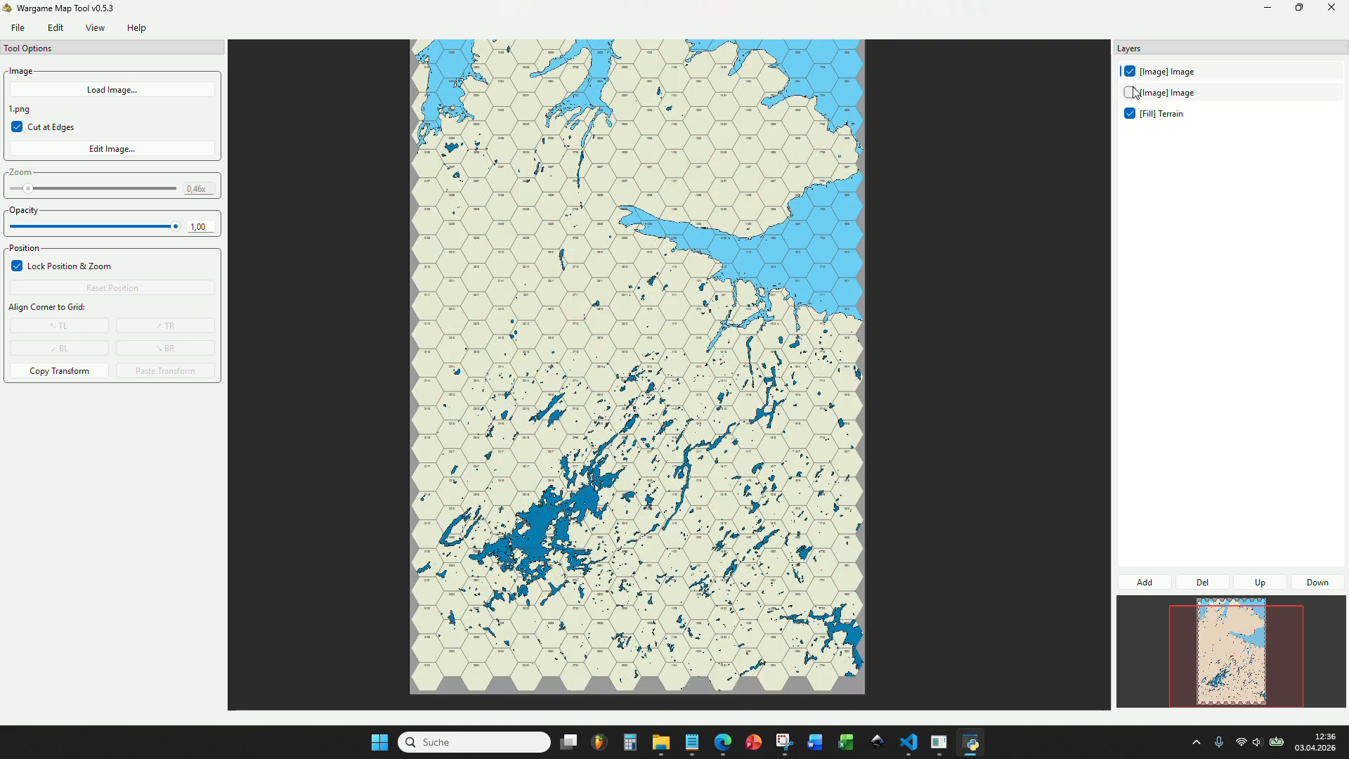
left_click(1130, 92)
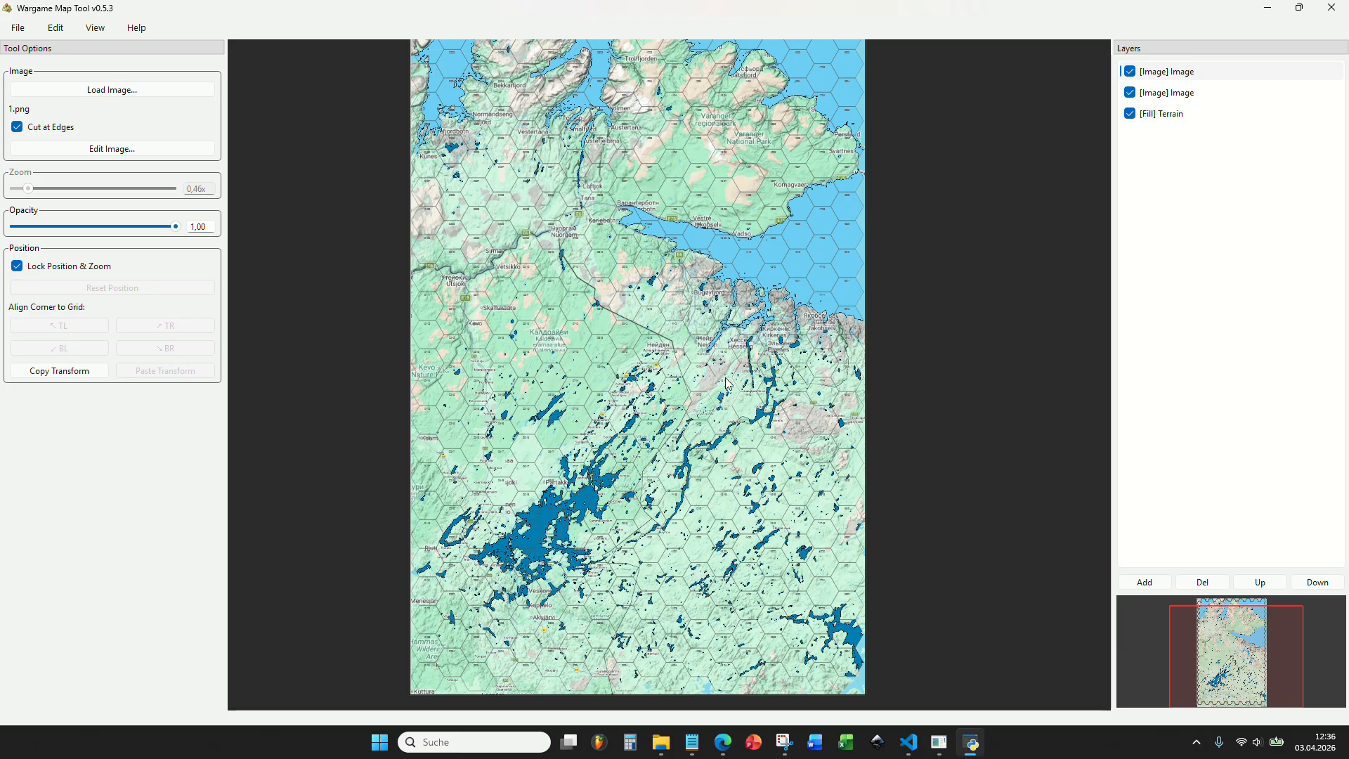
Examine the reference map under the water layer from the large lake northward to Nuorgam and Tana.
scroll(720, 481, "up", 6)
left_click_drag(713, 559, 775, 394)
scroll(746, 306, "down", 5)
scroll(683, 408, "up", 5)
left_click_drag(731, 182, 719, 408)
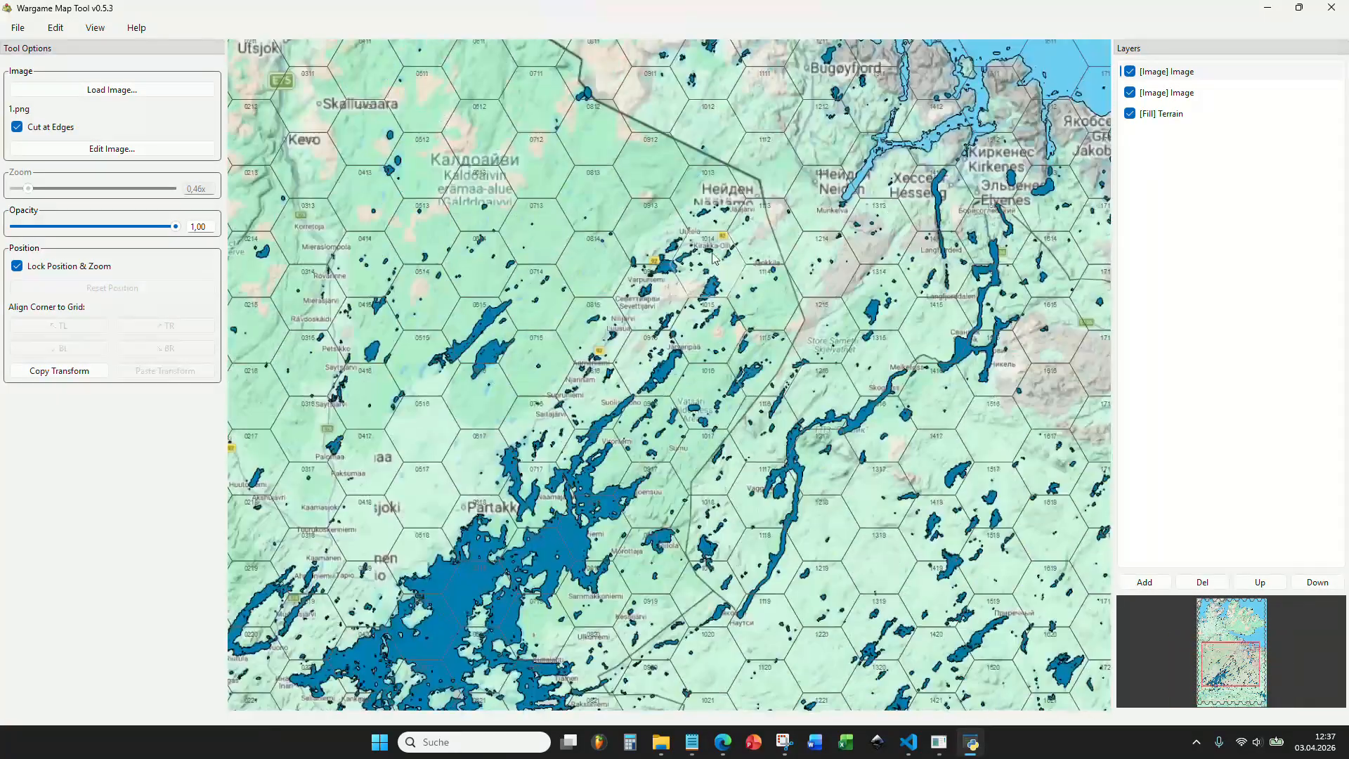
left_click_drag(693, 107, 763, 369)
scroll(791, 350, "down", 6)
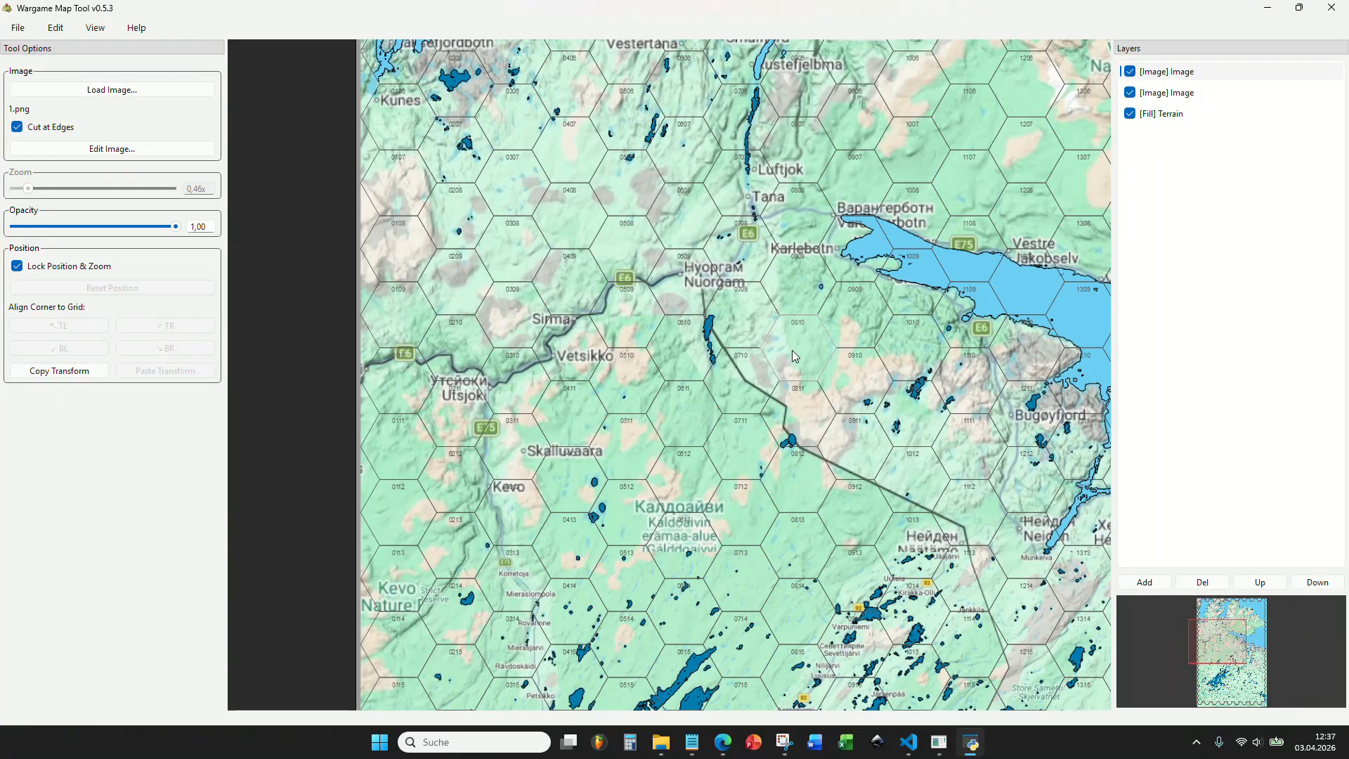
Examine the roads, place names and coastline around the northern fjords and the Varanger peninsula.
left_click_drag(681, 247, 566, 278)
scroll(661, 286, "up", 1)
scroll(661, 287, "up", 2)
scroll(671, 294, "down", 4)
scroll(566, 278, "up", 4)
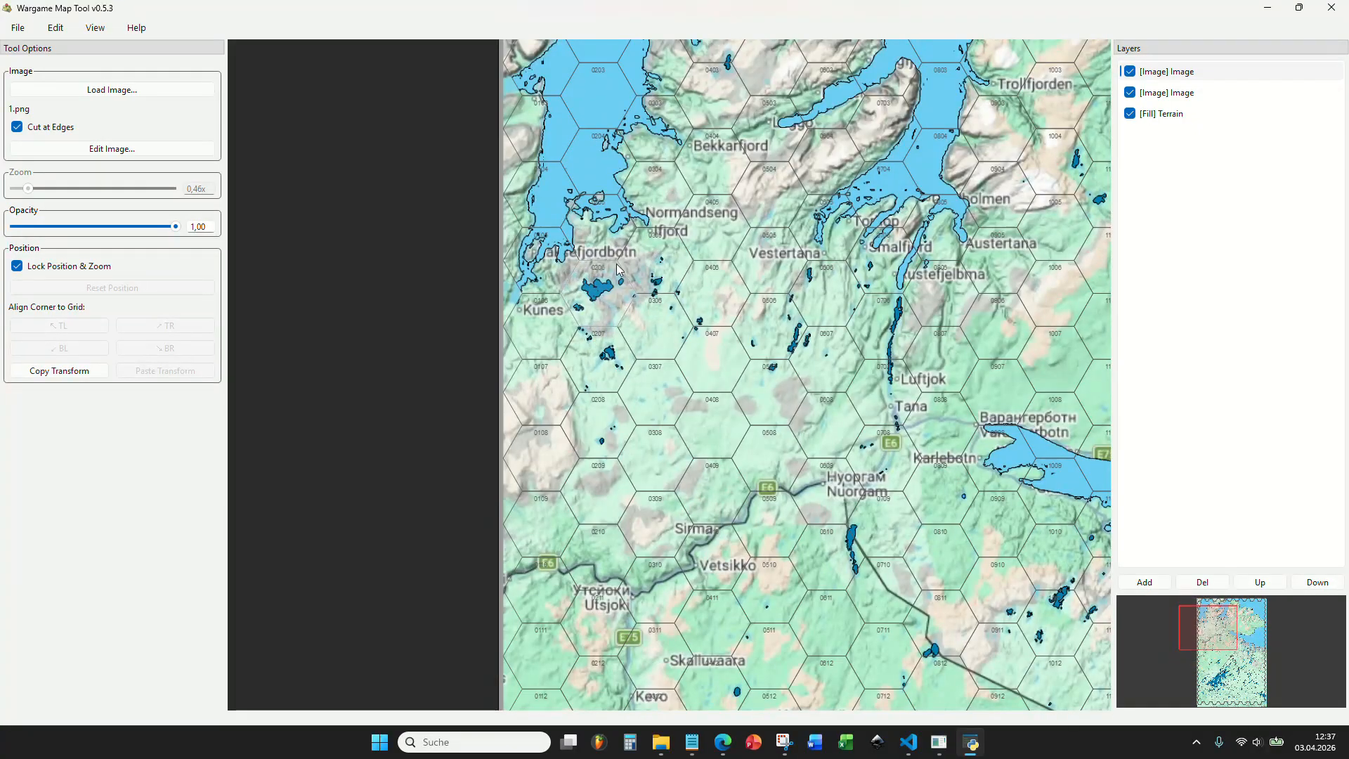
left_click_drag(699, 243, 571, 271)
scroll(574, 269, "down", 2)
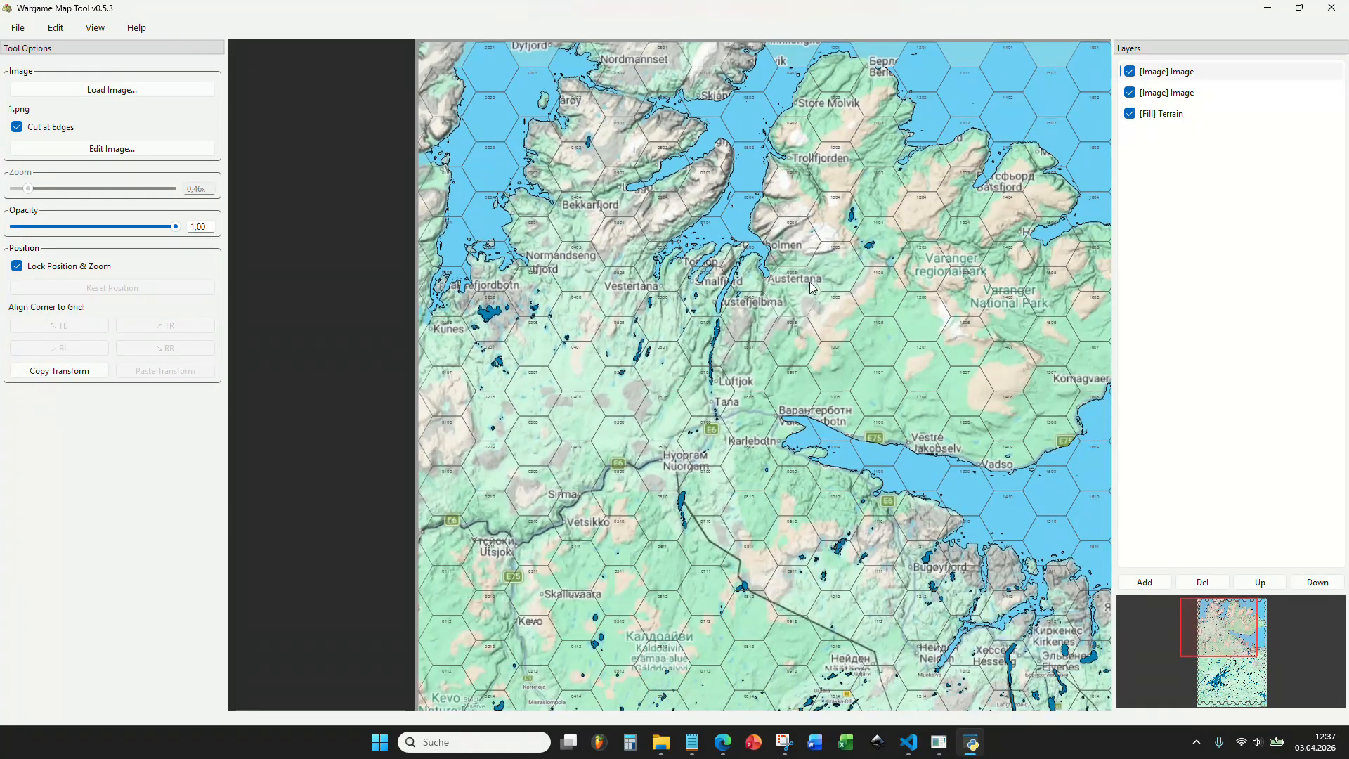
left_click_drag(803, 278, 793, 268)
Examine the reference map's southern half, from the large lake down to the southwestern corner.
left_click_drag(759, 503, 439, 182)
scroll(663, 403, "up", 4)
scroll(692, 301, "down", 6)
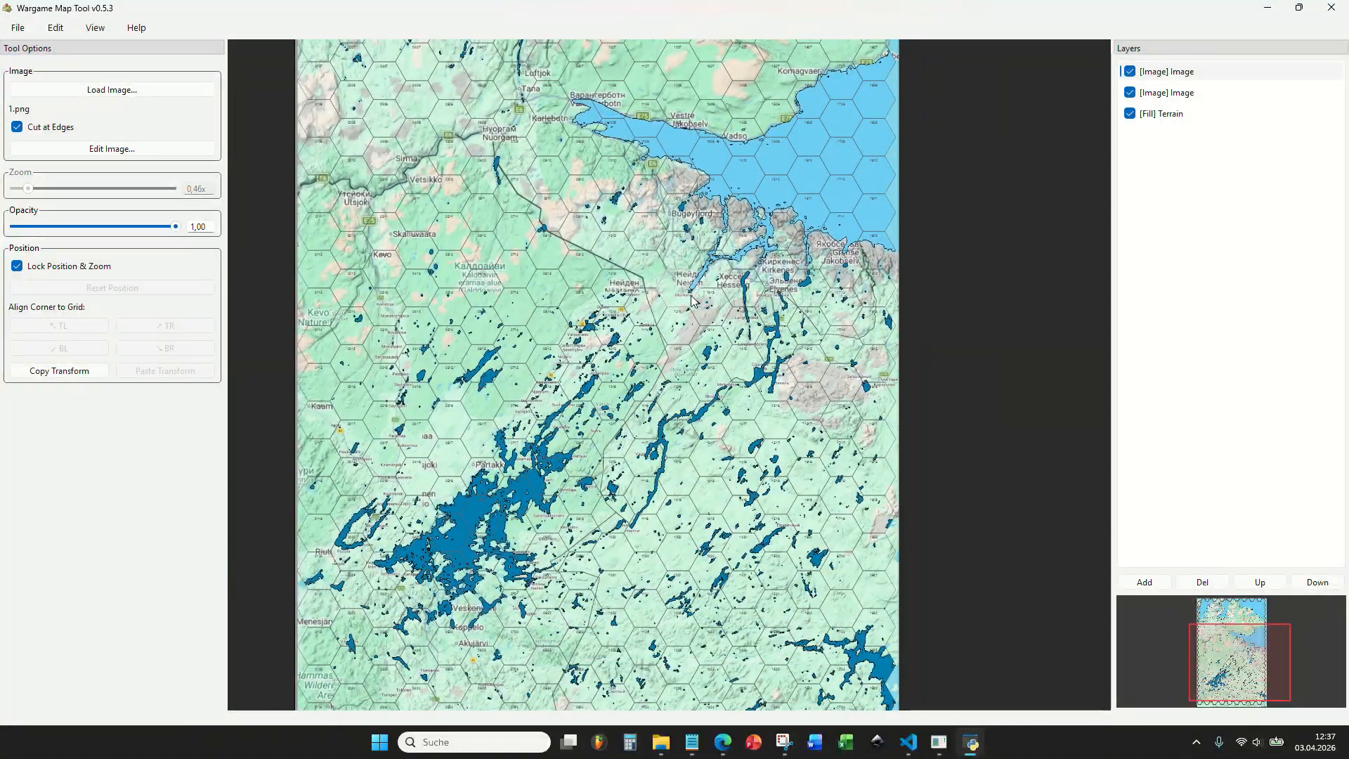
left_click_drag(648, 402, 646, 254)
scroll(570, 465, "up", 4)
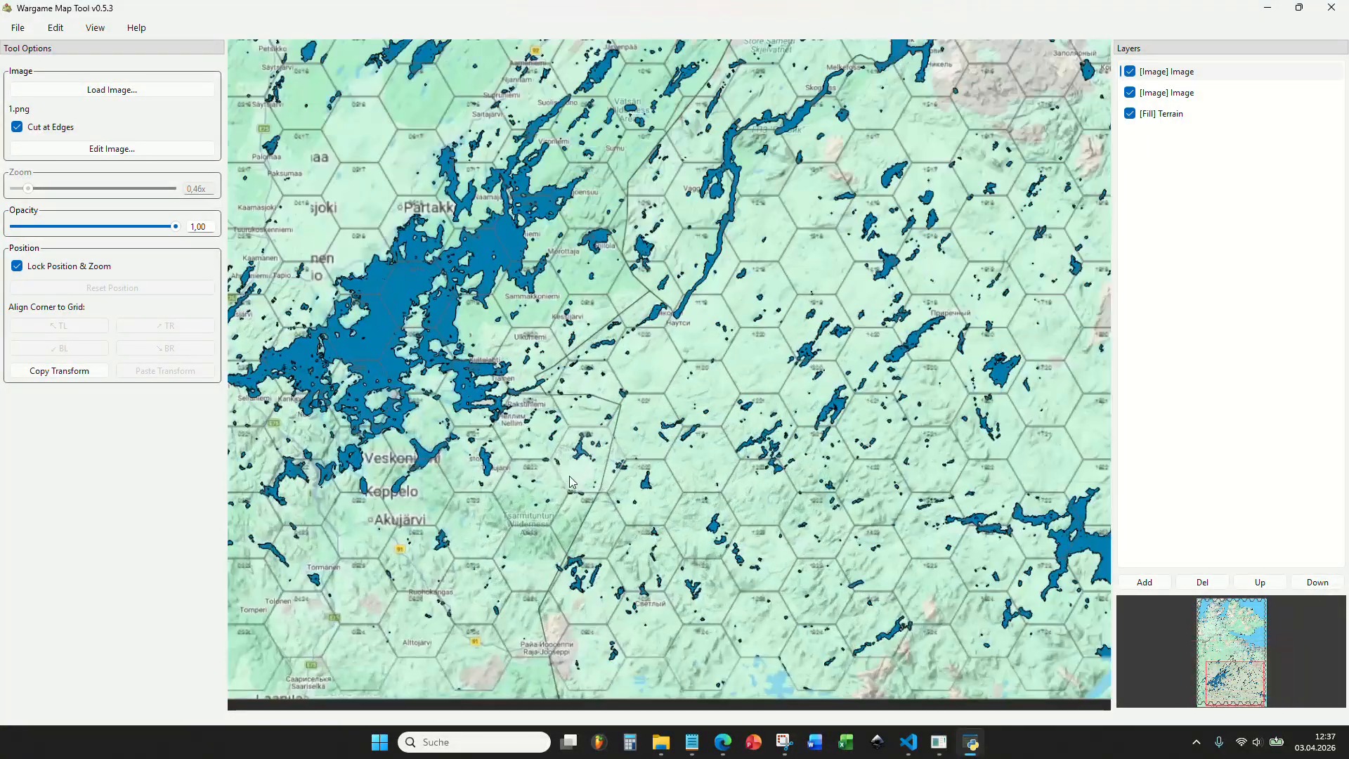
left_click_drag(466, 586, 904, 370)
scroll(595, 379, "up", 3)
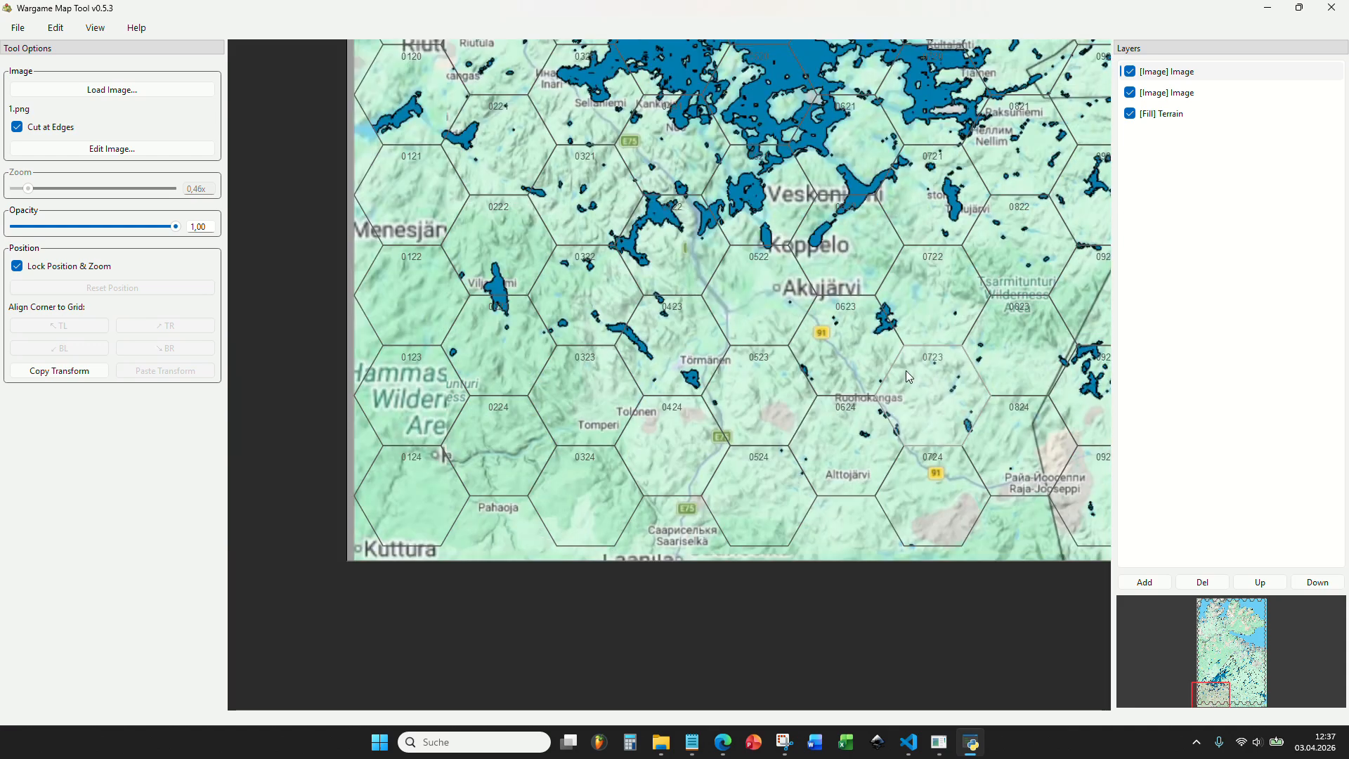
Follow the E75 road on the reference map northward from the southwestern corner toward Utsjoki and Nuorgam.
scroll(746, 347, "down", 1)
left_click_drag(746, 303, 735, 470)
left_click_drag(606, 215, 588, 409)
left_click_drag(651, 247, 666, 372)
scroll(638, 334, "up", 2)
left_click_drag(670, 229, 644, 457)
scroll(644, 458, "down", 1)
scroll(605, 534, "up", 2)
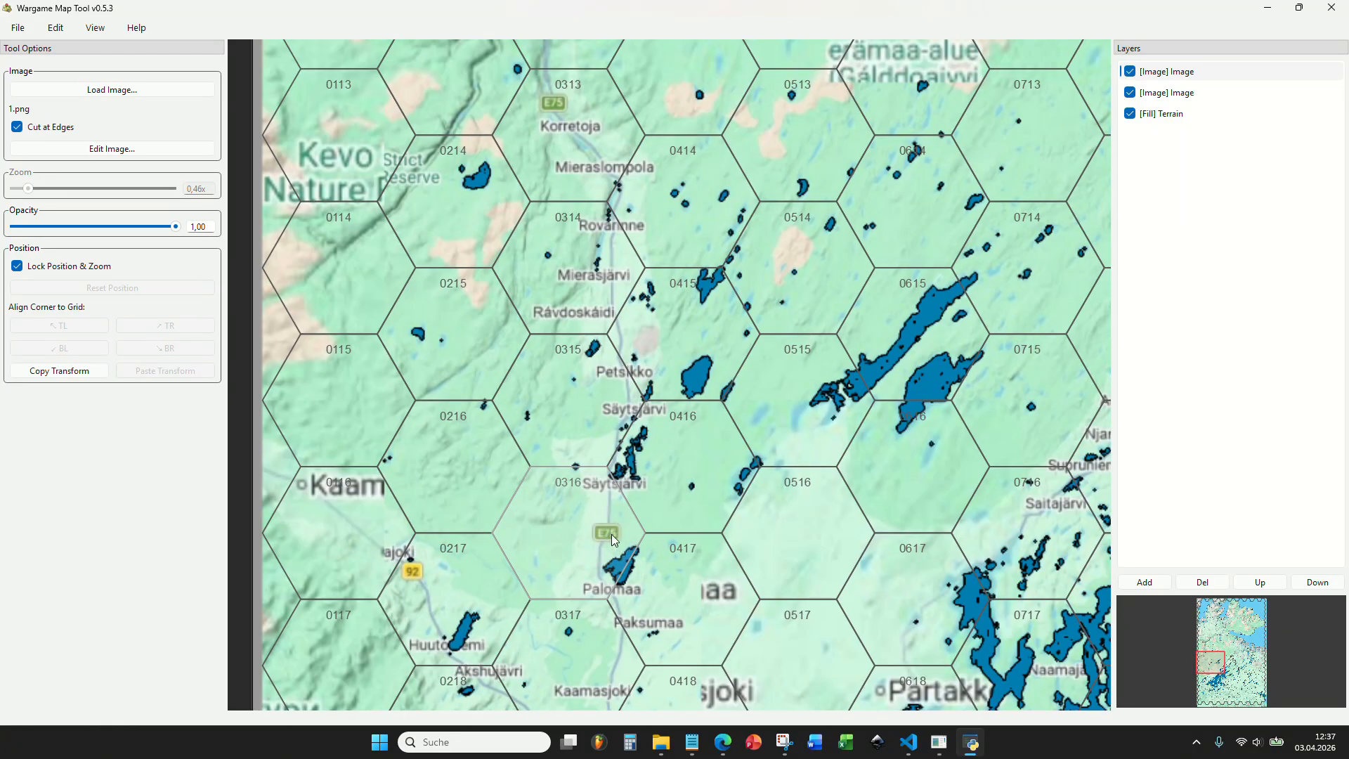
left_click_drag(609, 246, 602, 506)
left_click_drag(517, 120, 550, 381)
scroll(541, 237, "down", 3)
left_click_drag(741, 172, 582, 351)
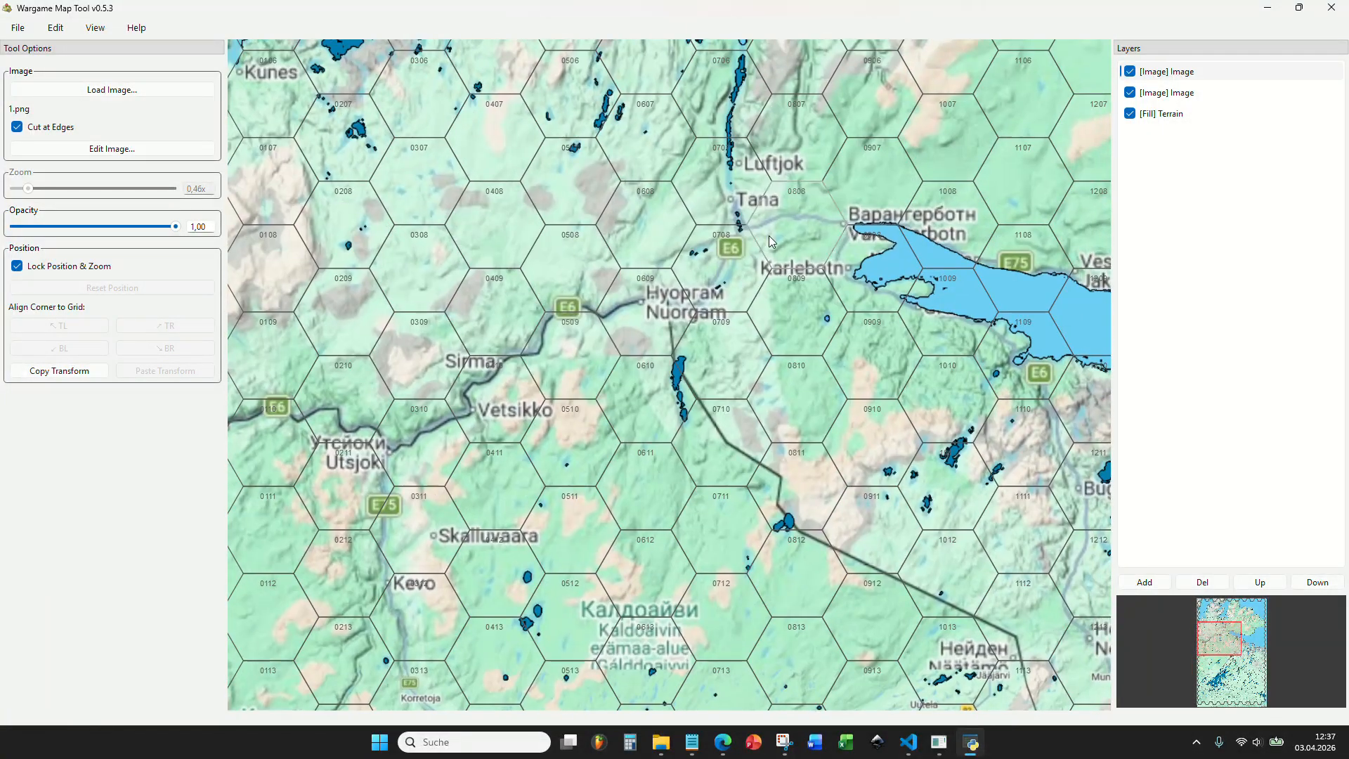
Examine the roads and national borders on the reference map around Kirkenes and Grense Jakobselv.
scroll(764, 240, "down", 4)
scroll(761, 266, "down", 4)
left_click_drag(829, 590, 616, 509)
scroll(707, 353, "up", 4)
scroll(706, 354, "up", 4)
scroll(617, 508, "down", 3)
scroll(668, 347, "down", 3)
left_click_drag(745, 298, 686, 378)
scroll(685, 378, "up", 3)
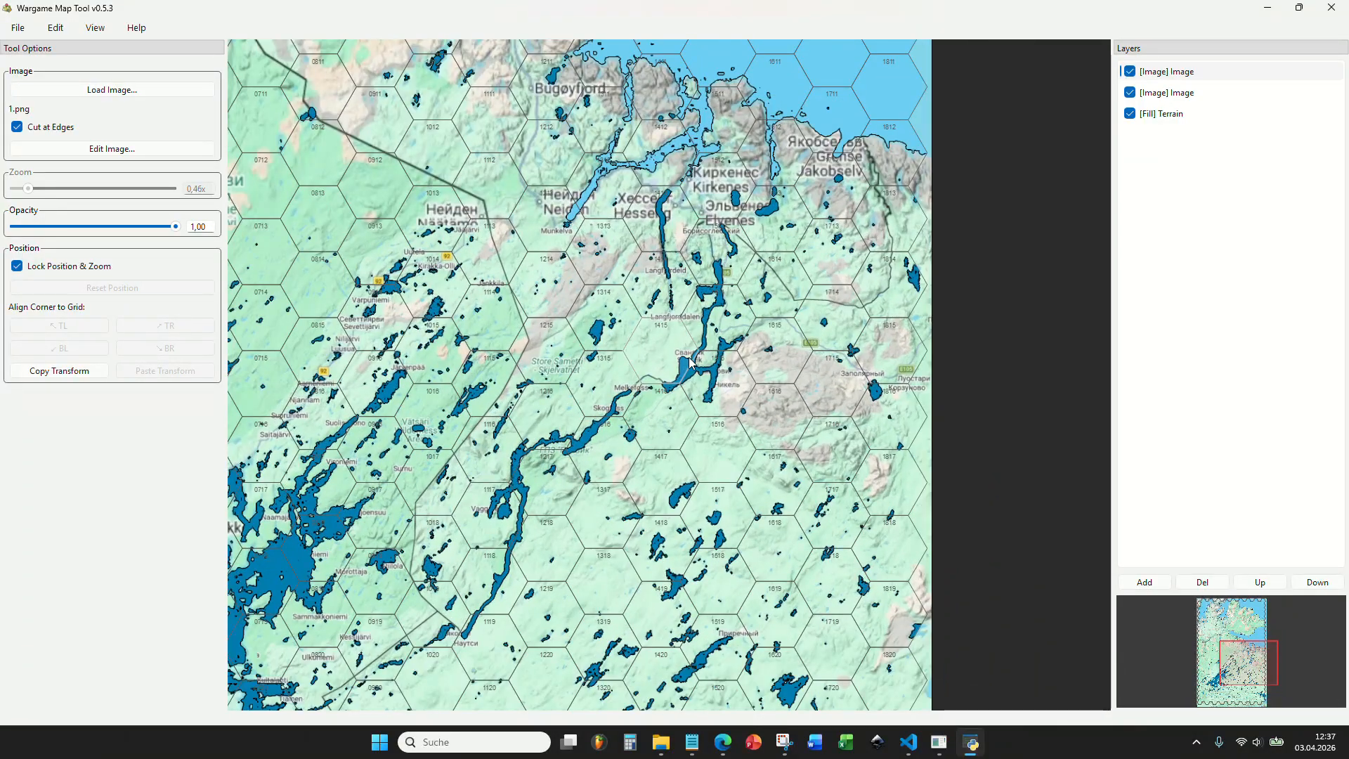
scroll(736, 270, "up", 6)
scroll(764, 232, "down", 3)
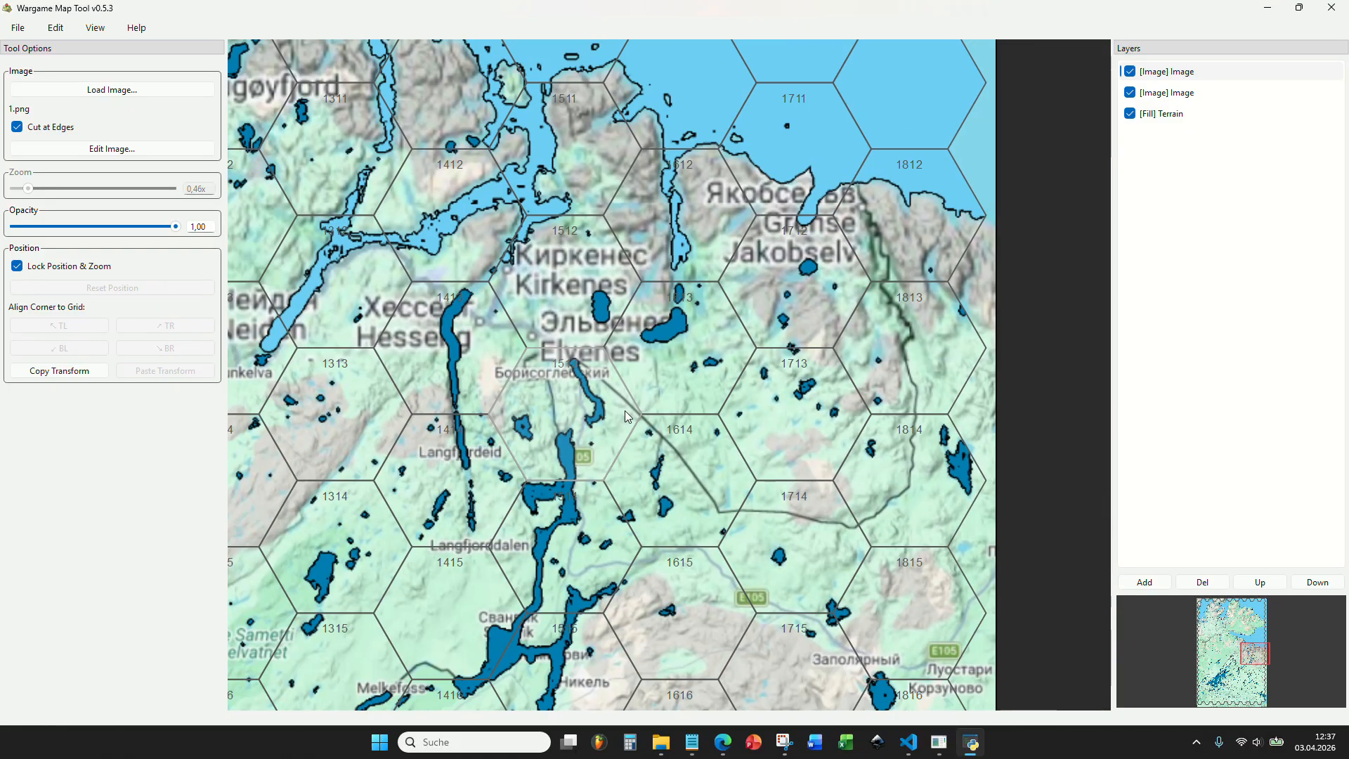
scroll(718, 271, "down", 3)
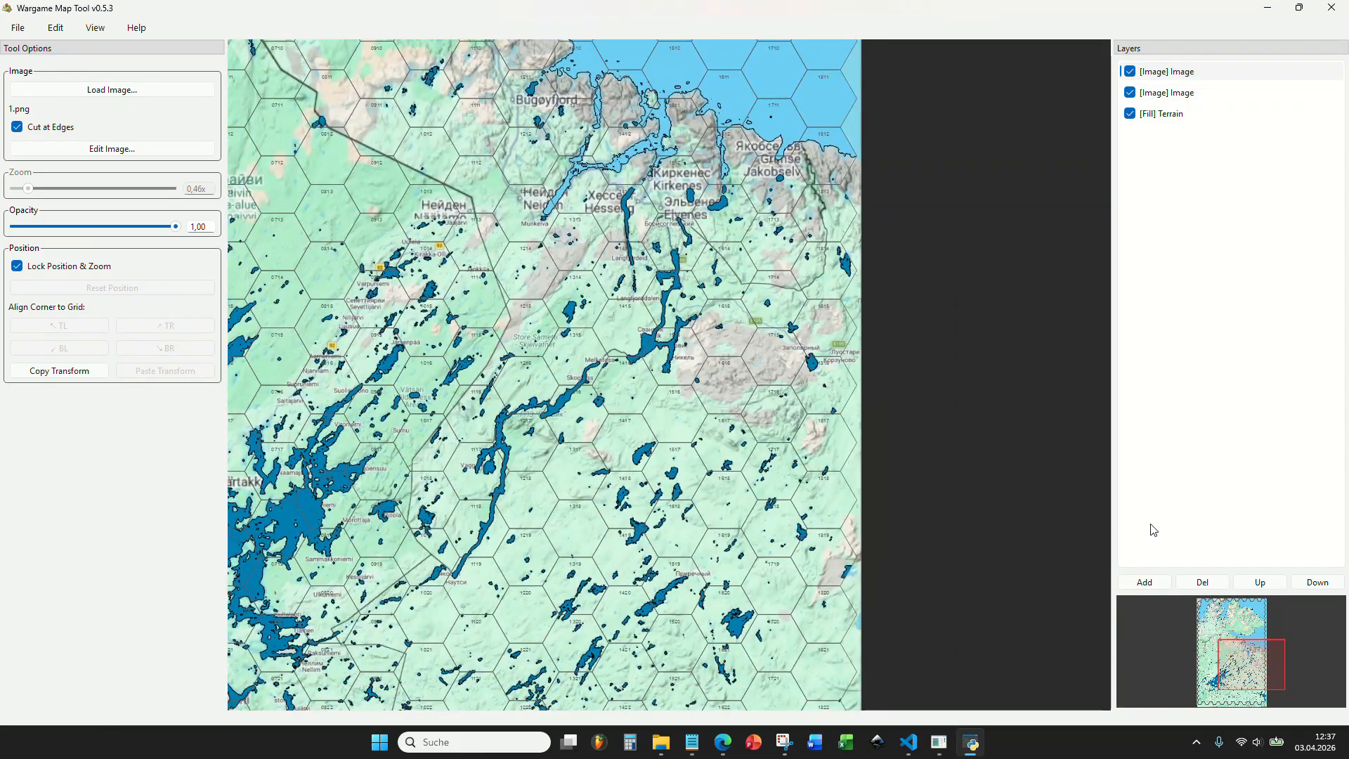
Add a new layer of type Border above the image layers.
left_click(1144, 582)
left_click(672, 347)
left_click(661, 384)
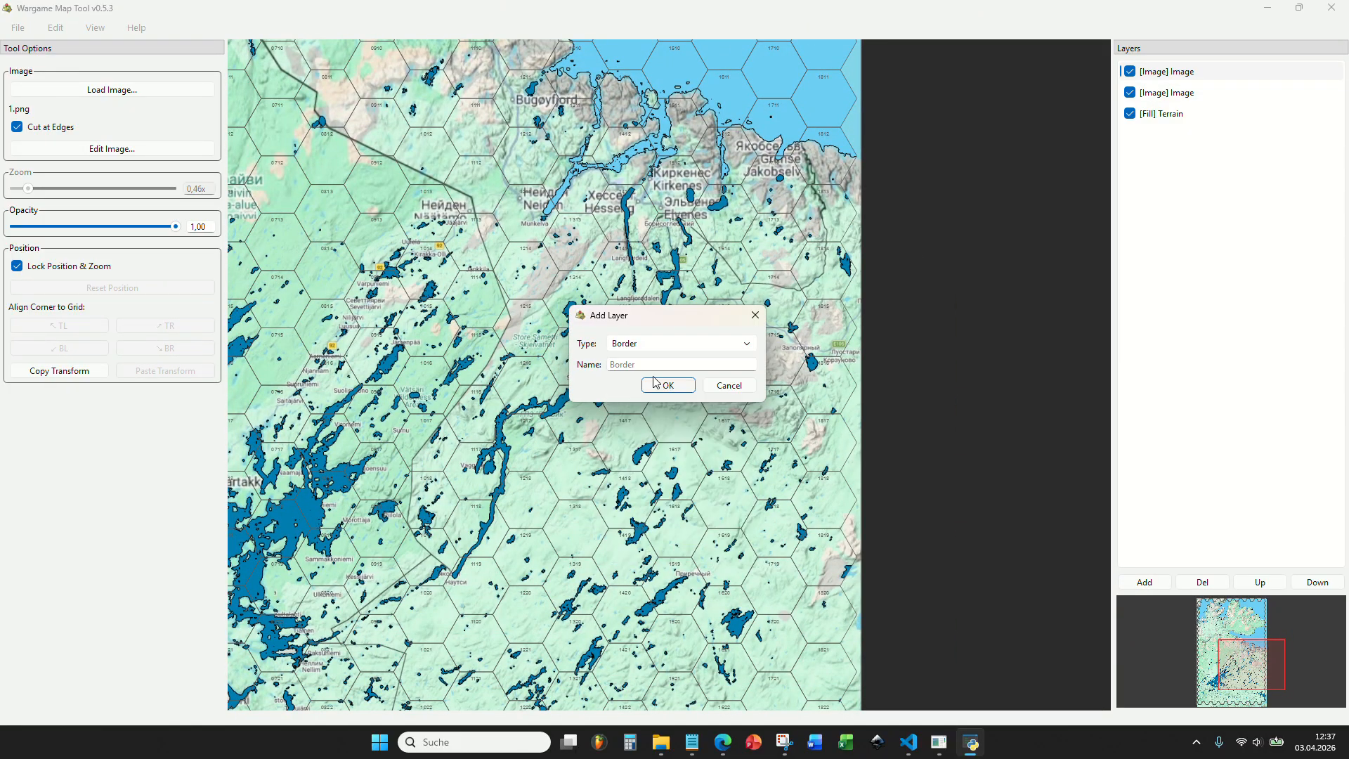
left_click(656, 382)
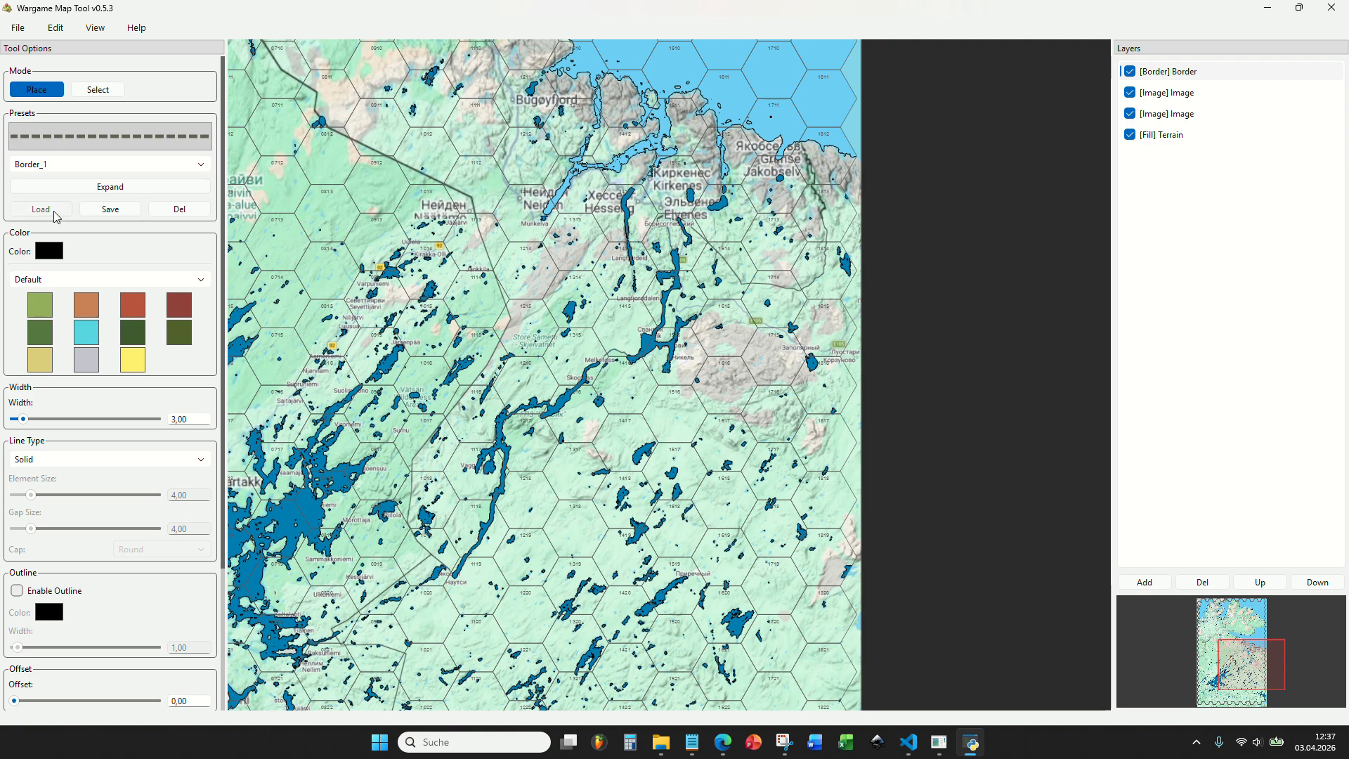
Load the Border_1 preset as the line style for the new border layer.
left_click(41, 208)
scroll(493, 494, "up", 3)
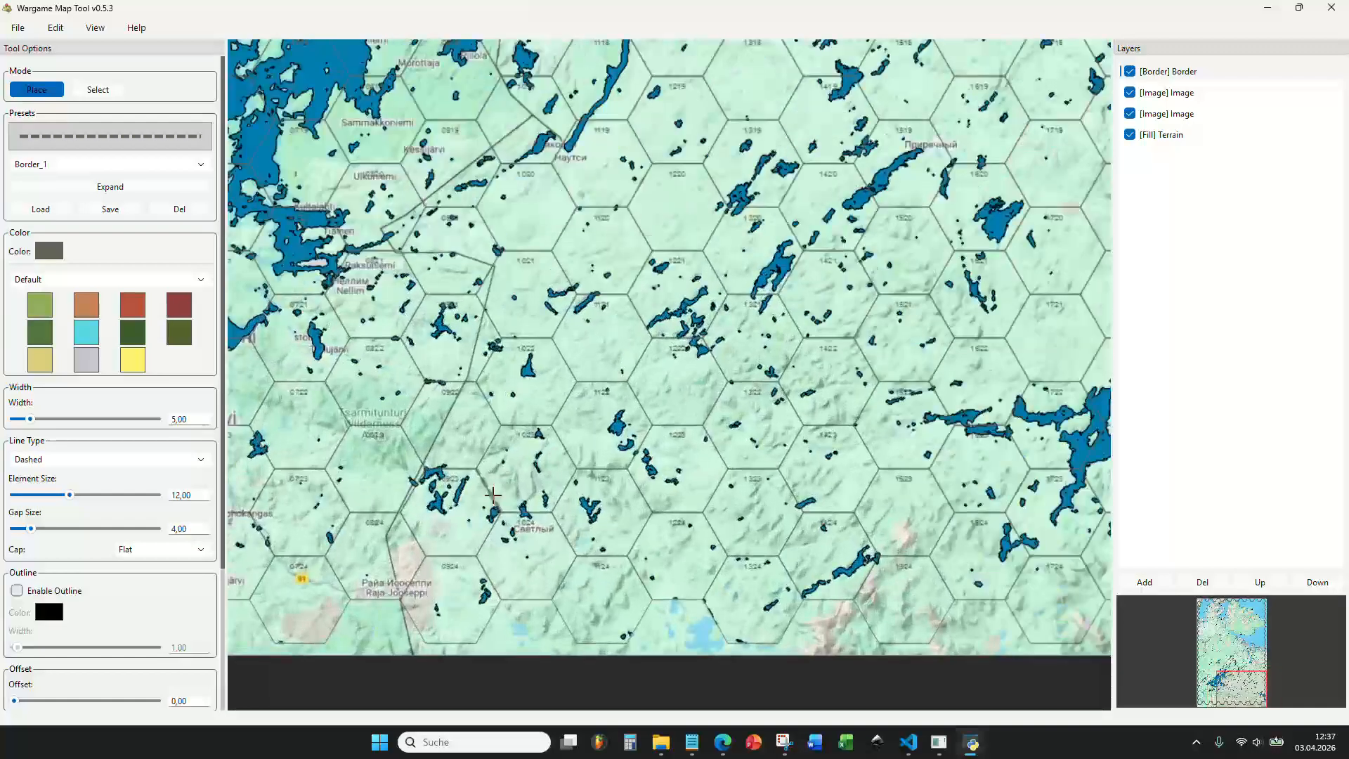
scroll(491, 506, "up", 3)
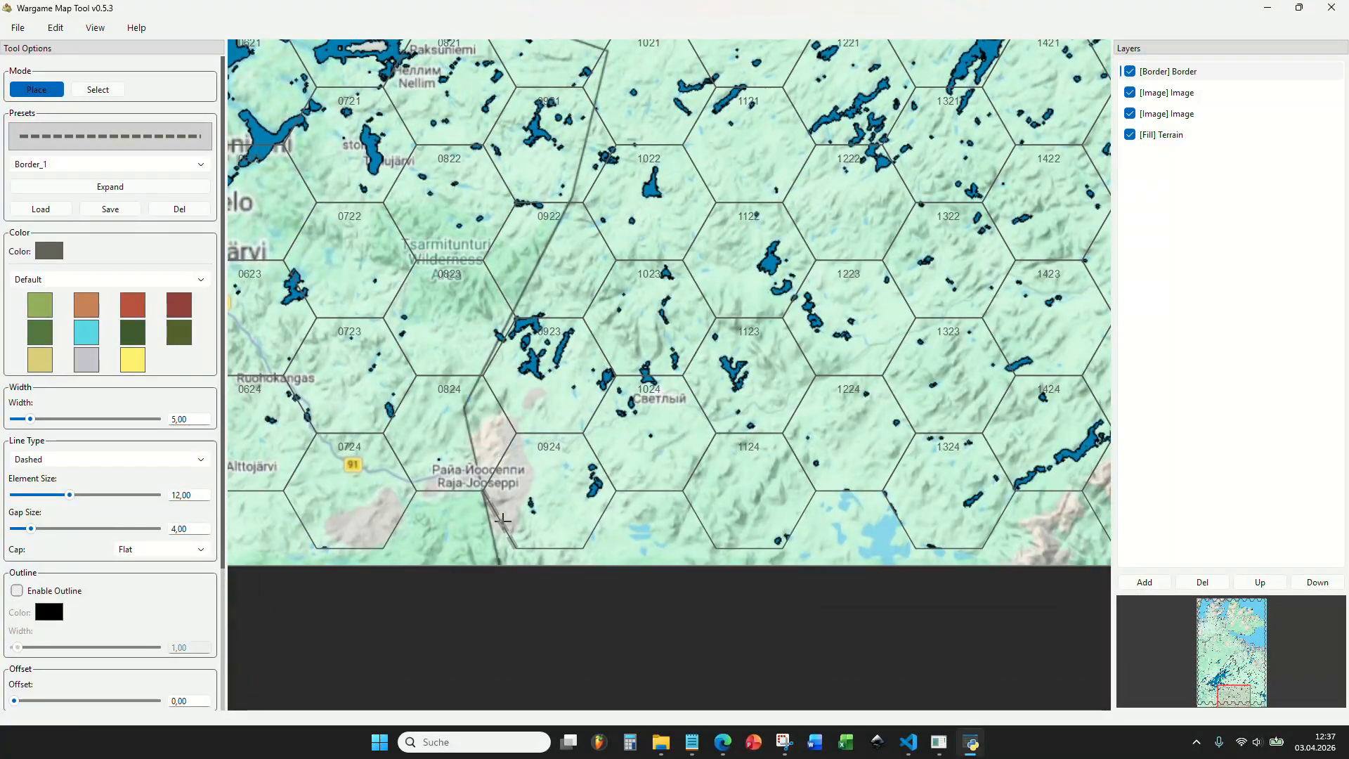
scroll(502, 520, "down", 2)
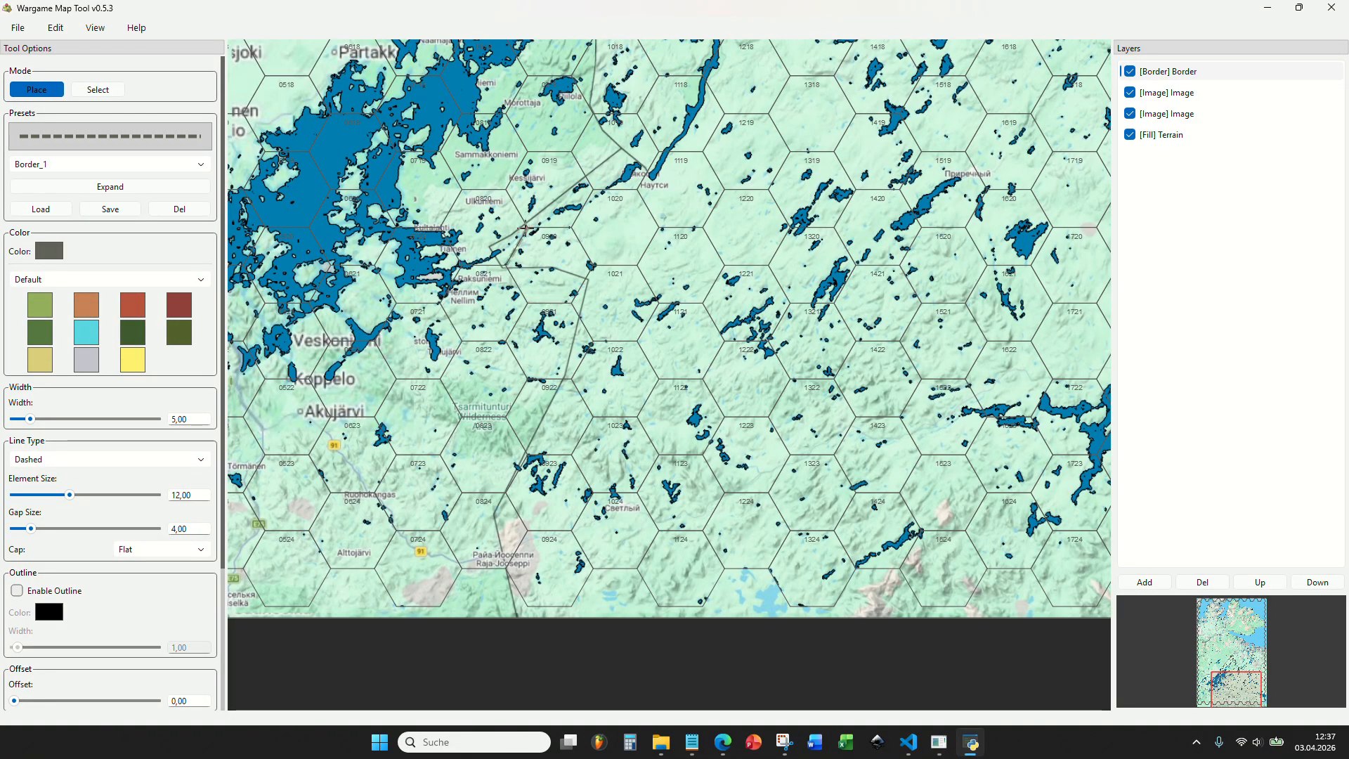
Place border segments along the hex edges from the southern map edge at Raja-Jooseppi north past Nellim to hex 1020.
scroll(520, 588, "up", 1)
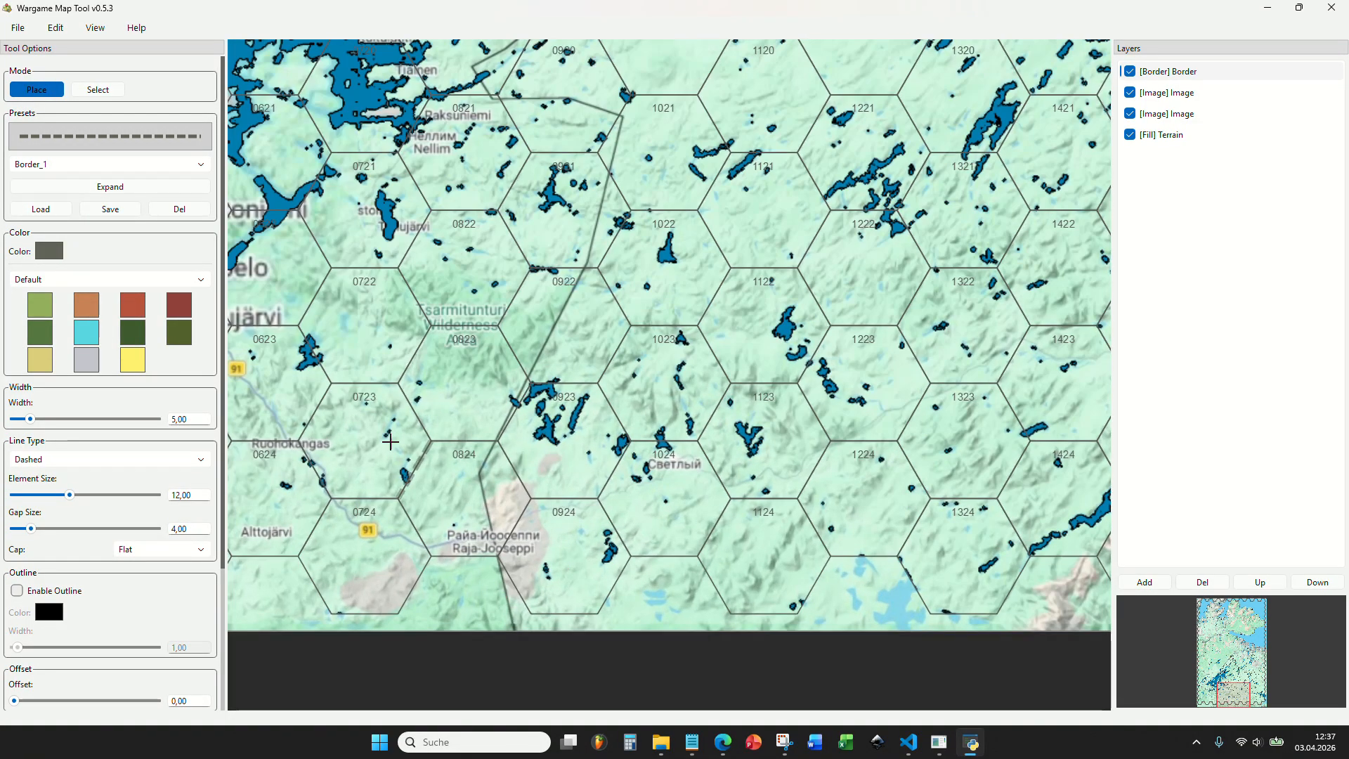
scroll(525, 385, "down", 2)
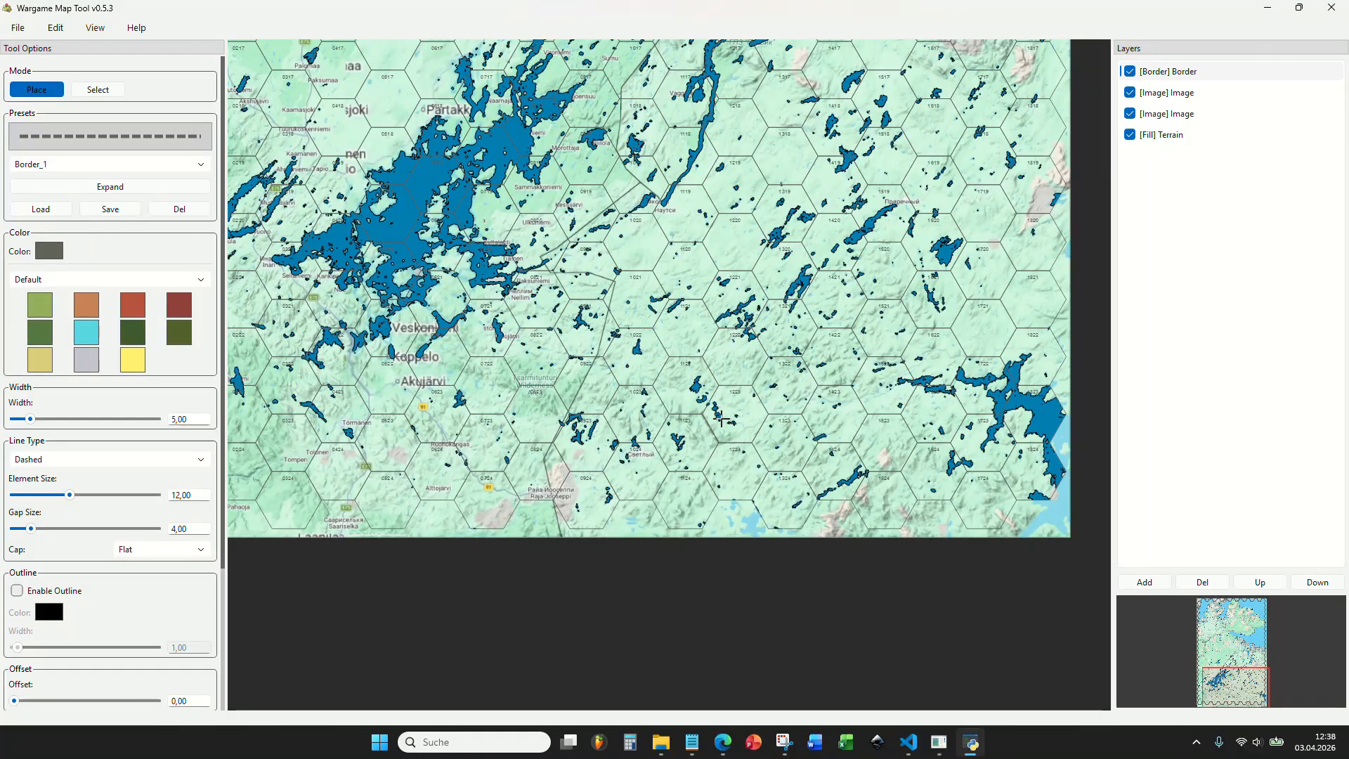
scroll(592, 521, "up", 4)
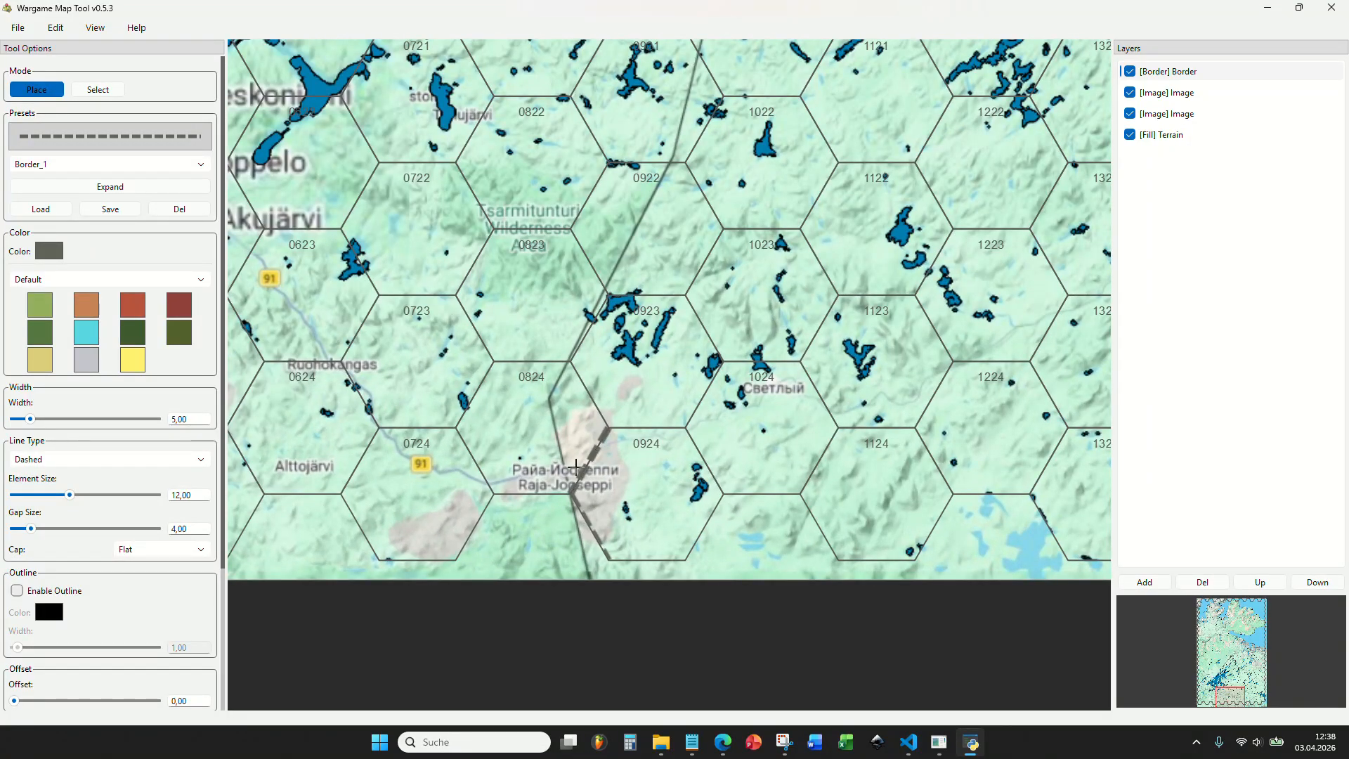
left_click_drag(657, 234, 603, 460)
left_click(545, 420)
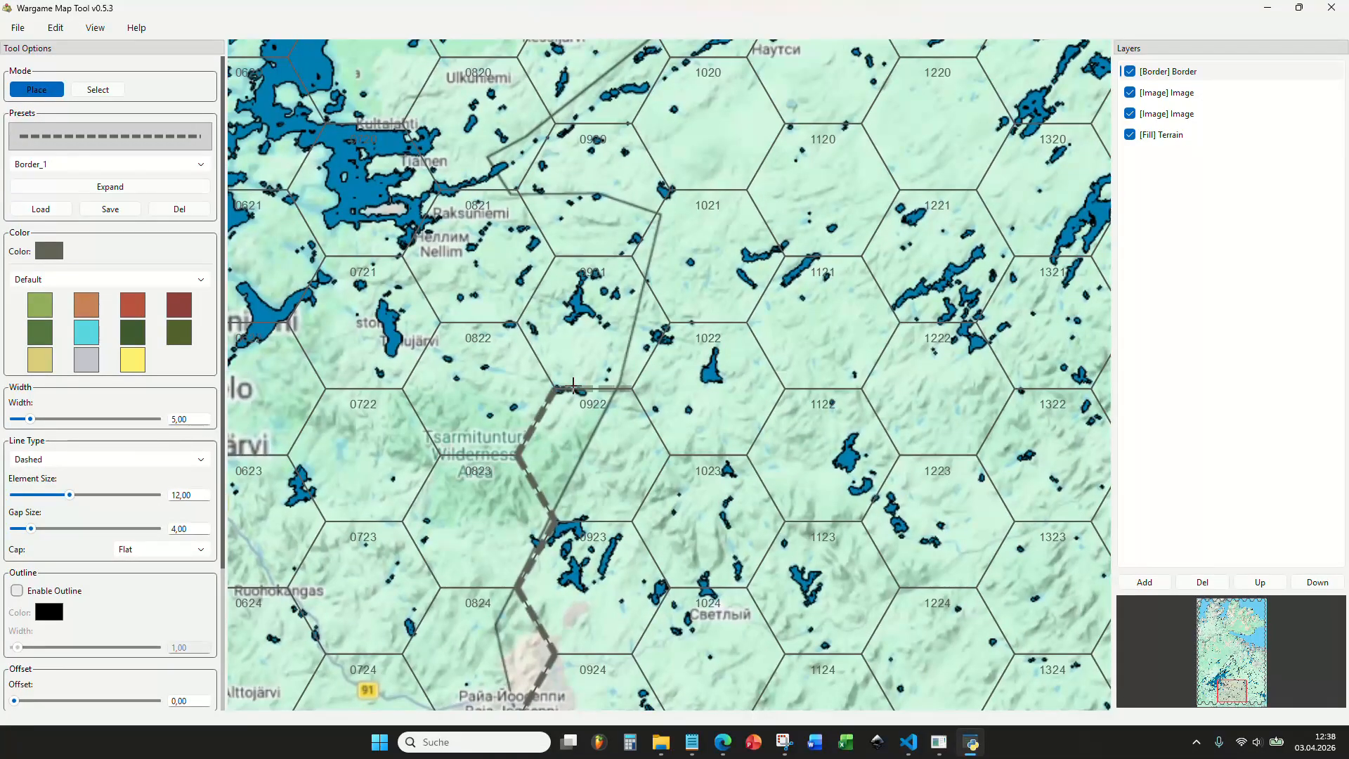
left_click_drag(633, 346, 643, 307)
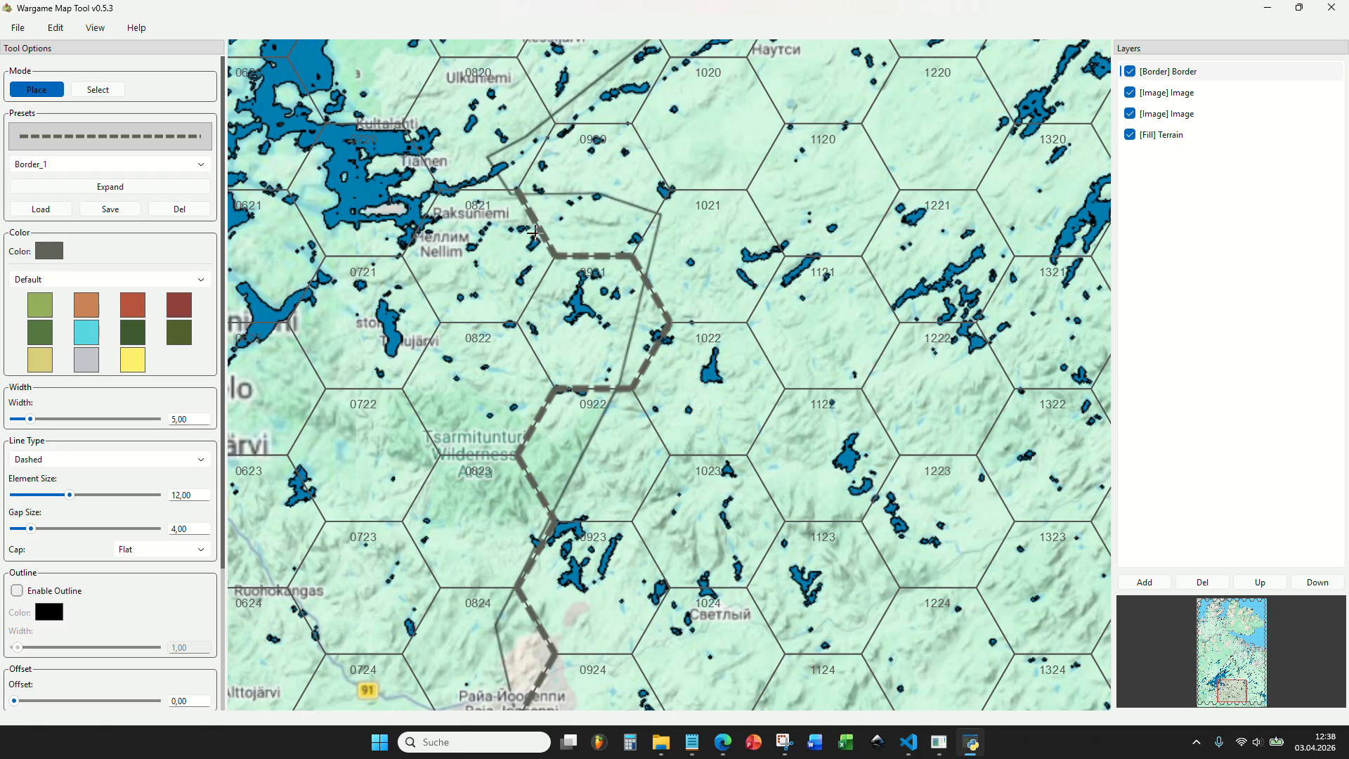
left_click_drag(534, 232, 485, 422)
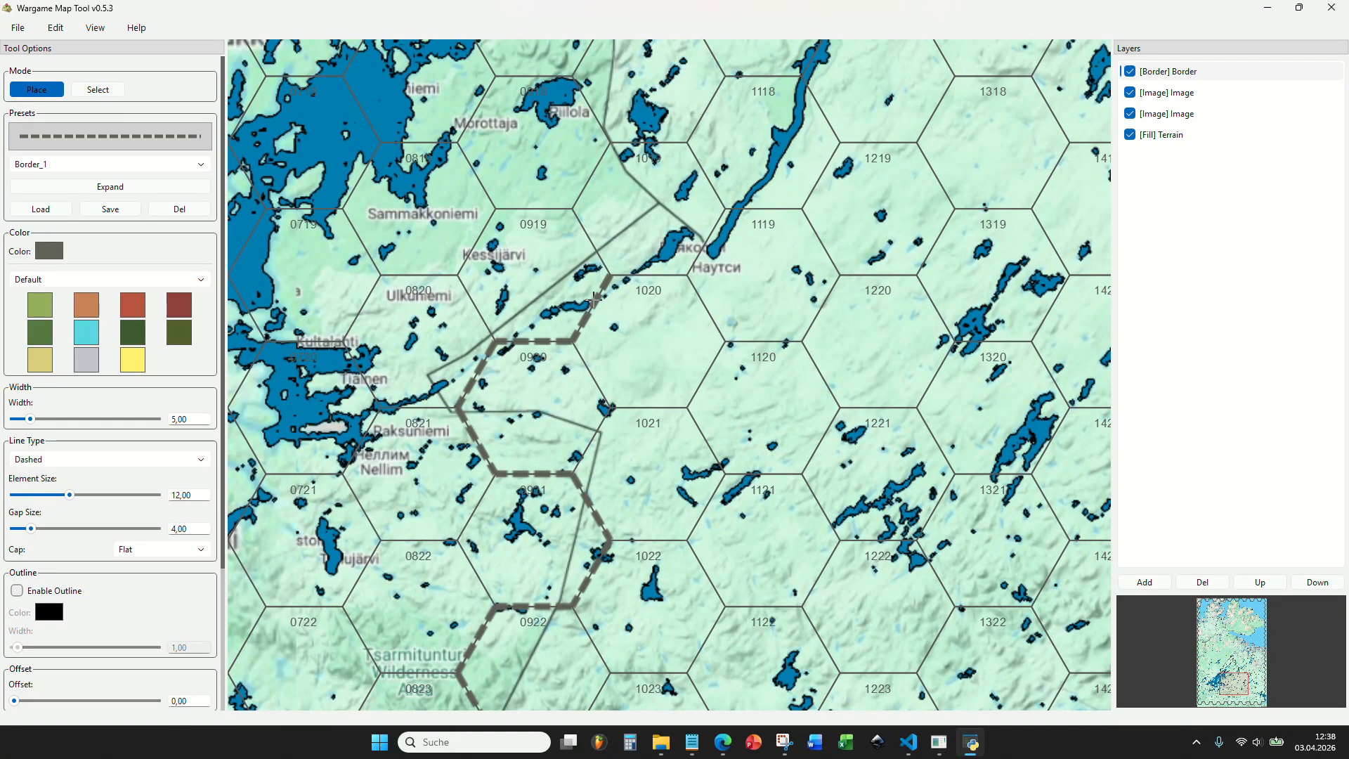
Continue the border past hex 1119 at Nautsi and along the western branch around hexes 1019 and 1018.
scroll(593, 300, "down", 5)
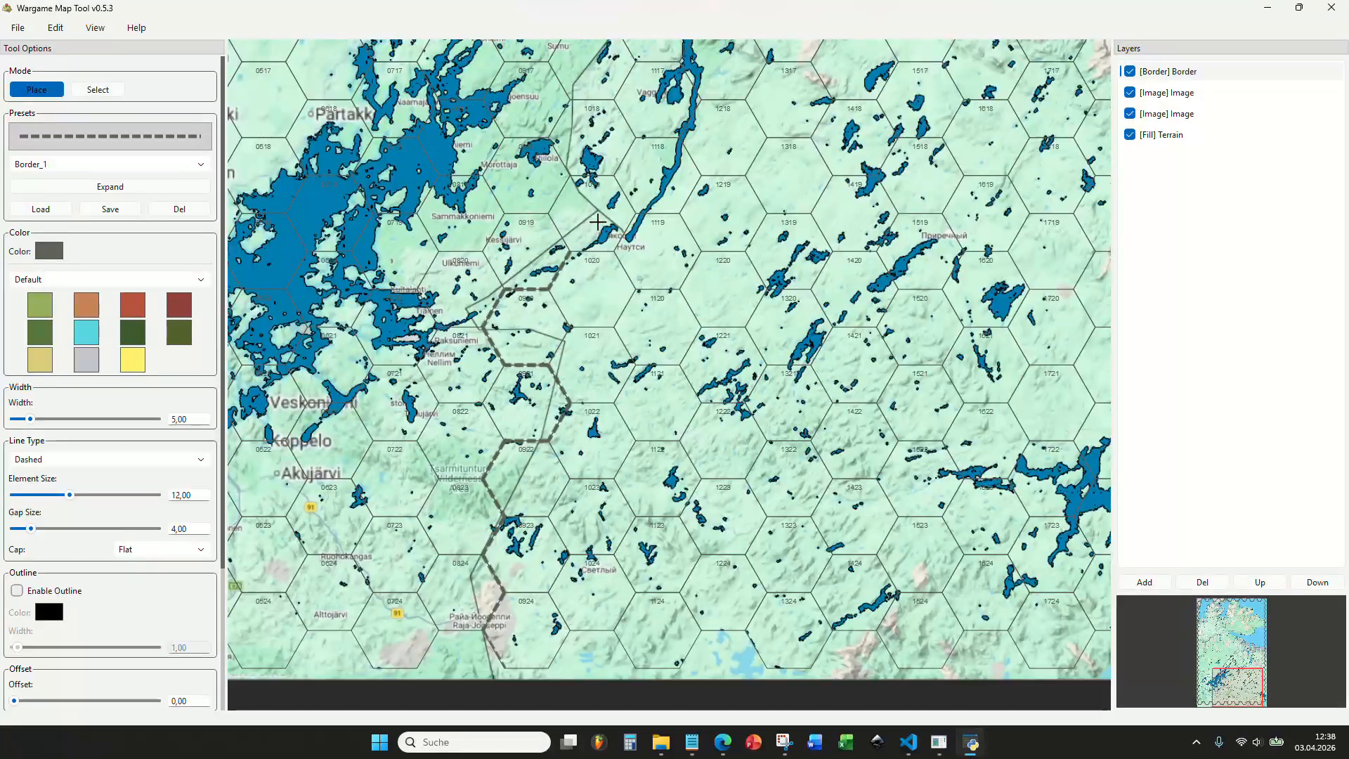
scroll(625, 314, "down", 4)
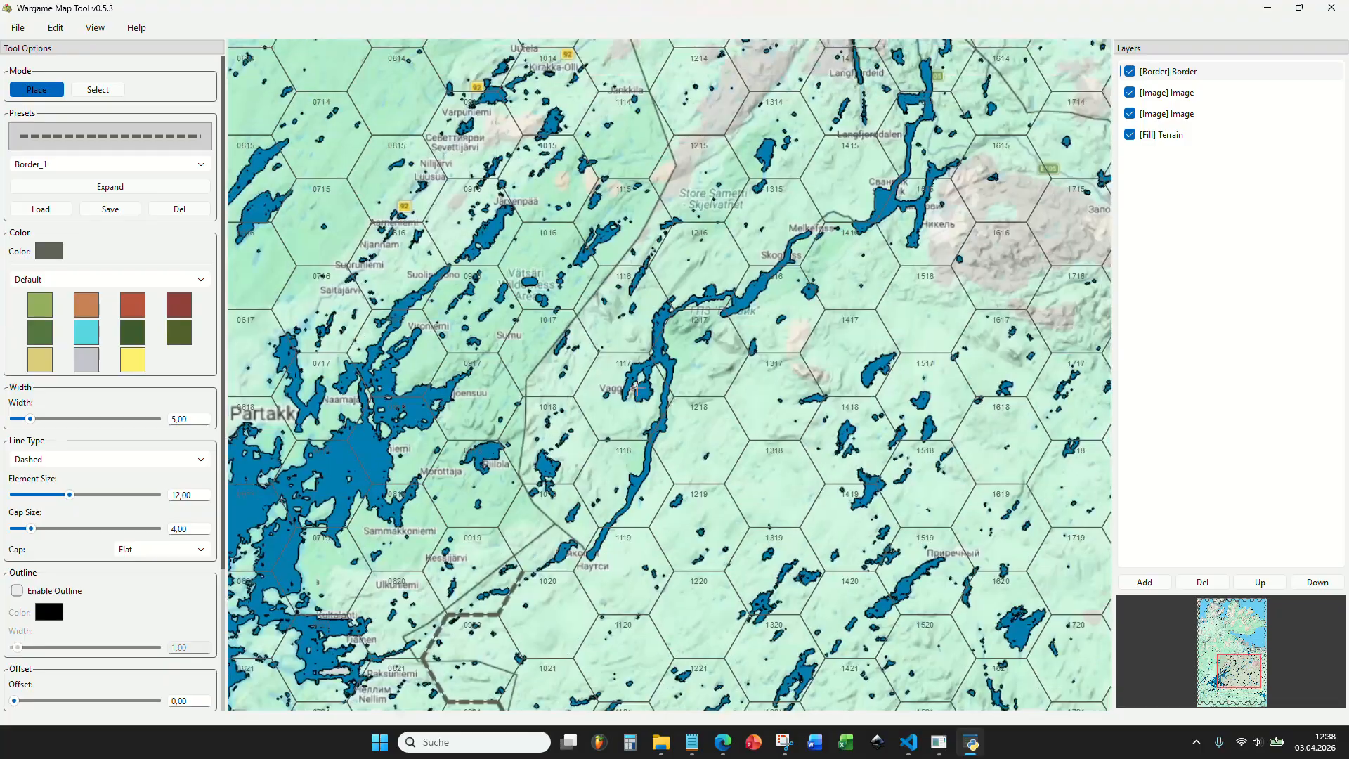
scroll(637, 377, "up", 5)
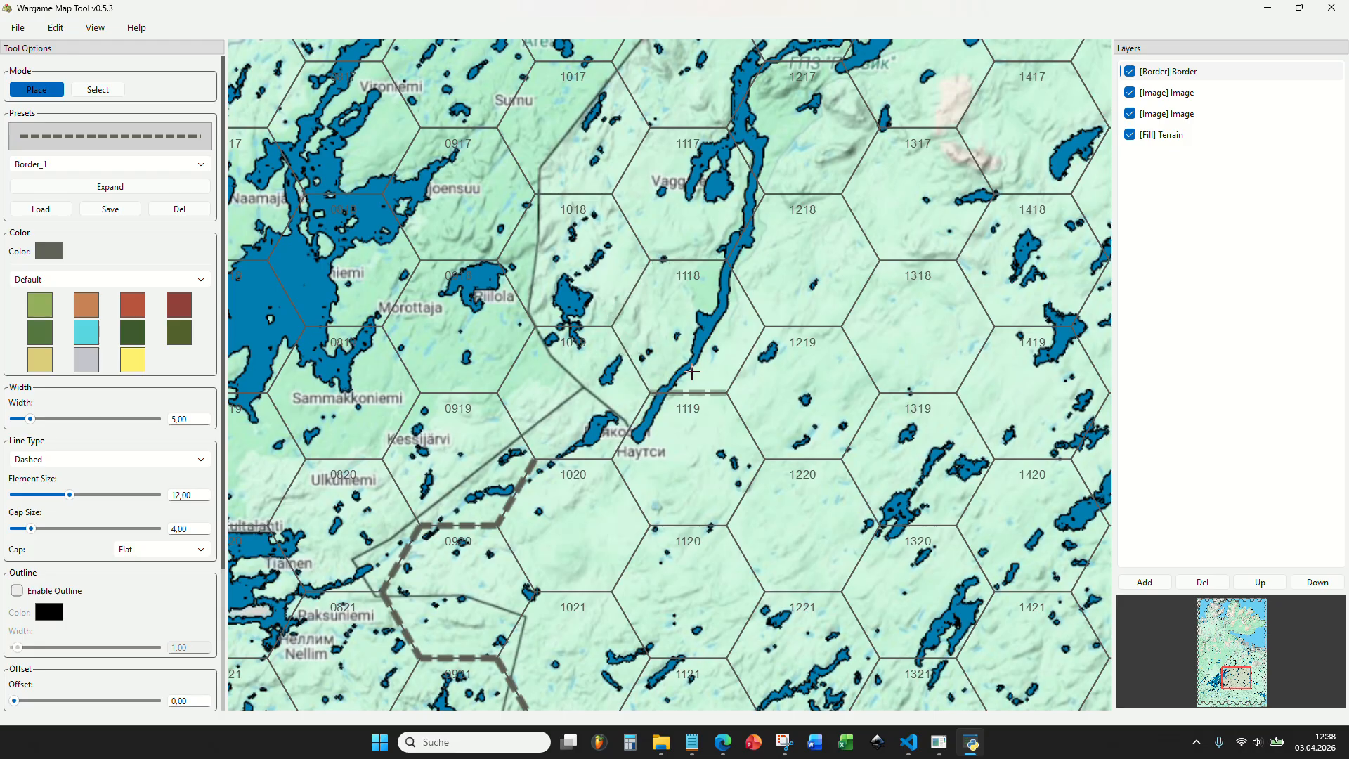
scroll(633, 418, "down", 3)
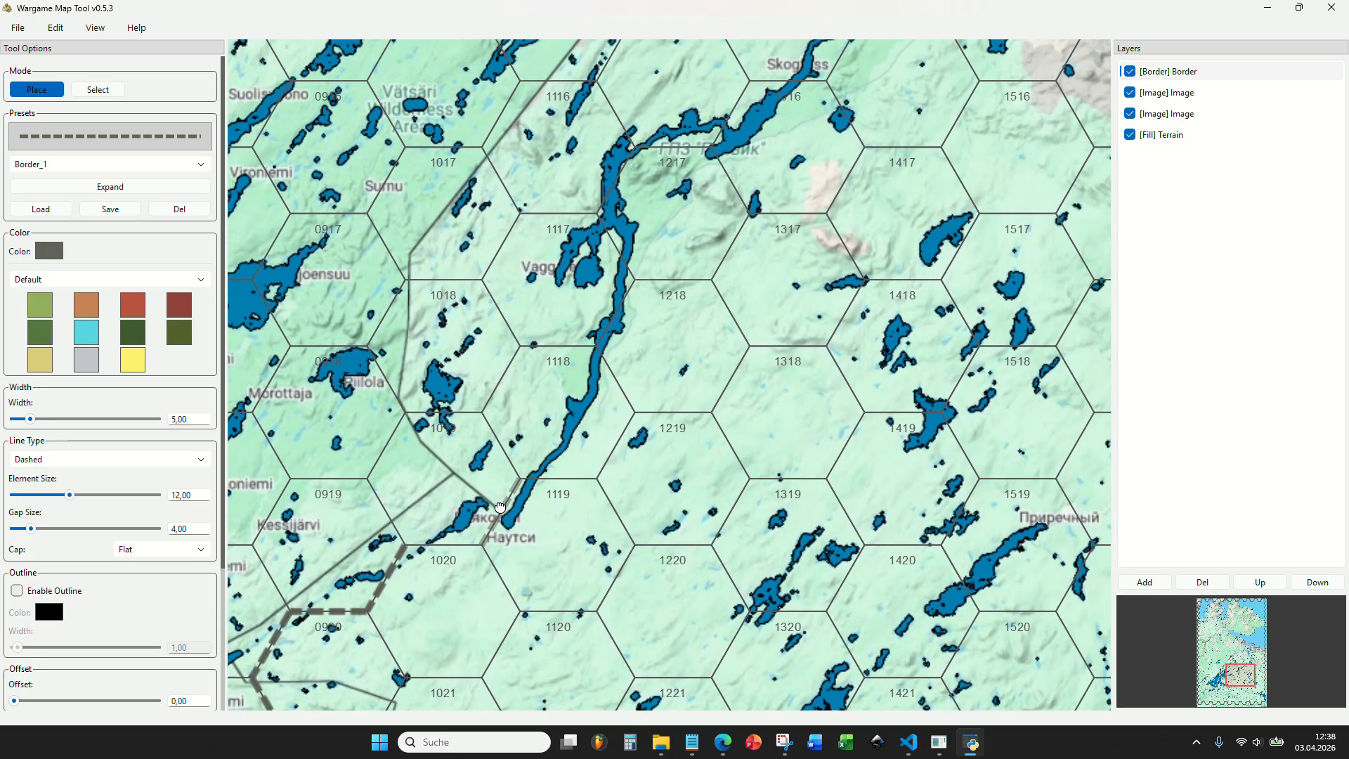
left_click_drag(741, 196, 588, 393)
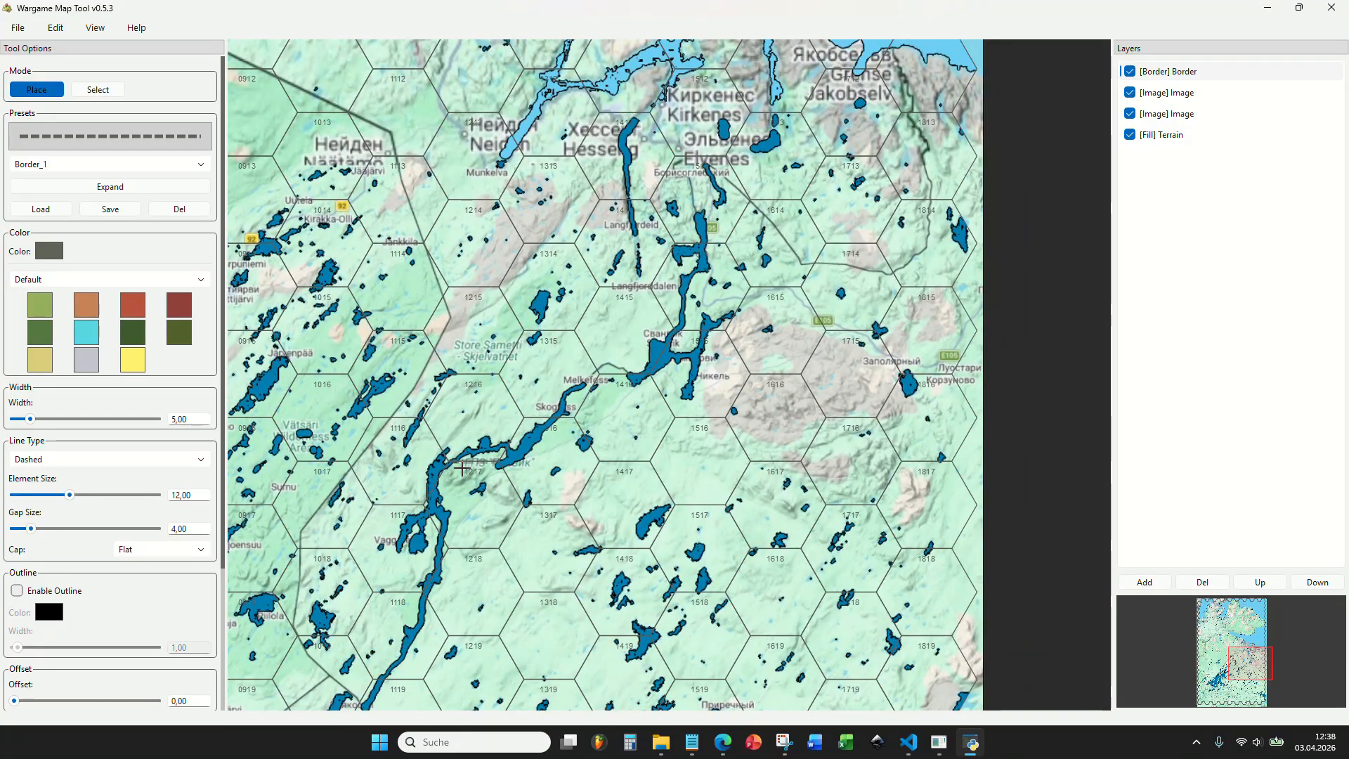
scroll(462, 468, "up", 3)
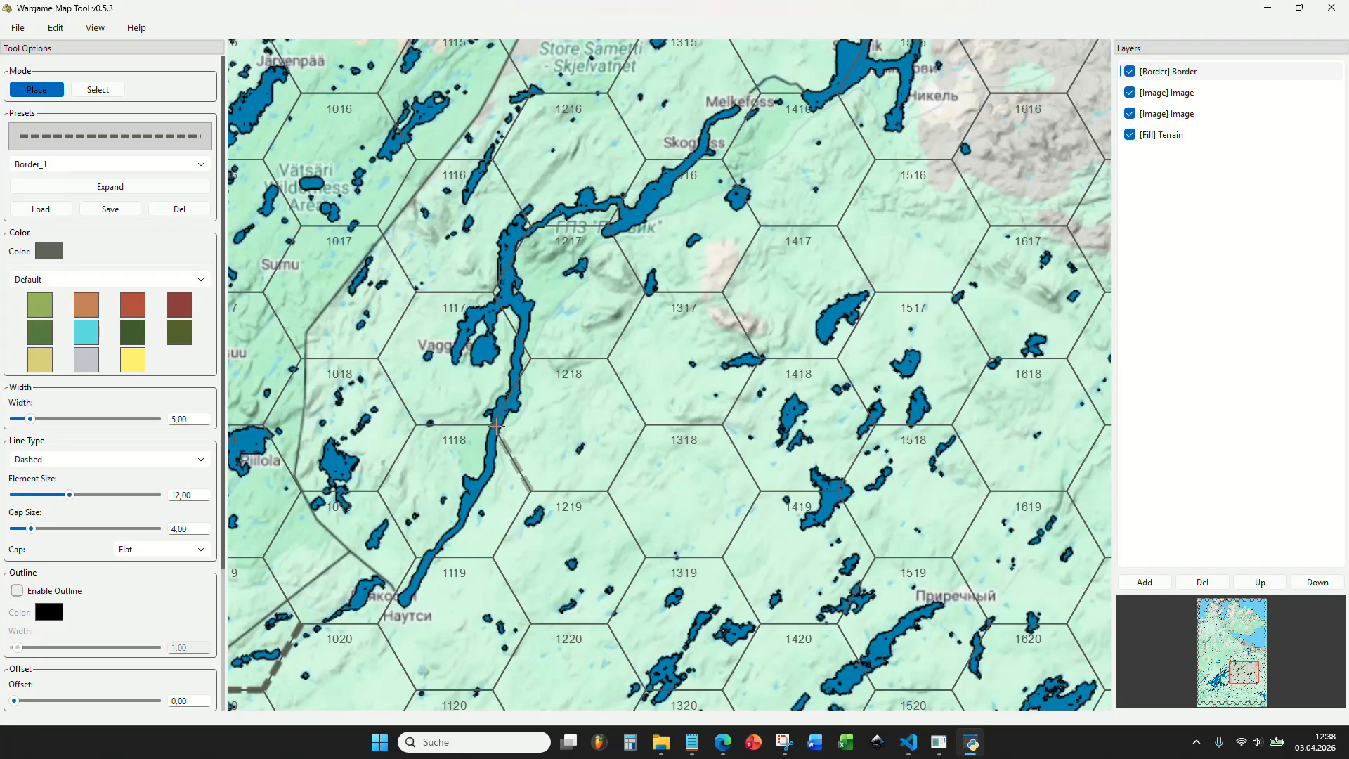
left_click_drag(413, 539, 479, 431)
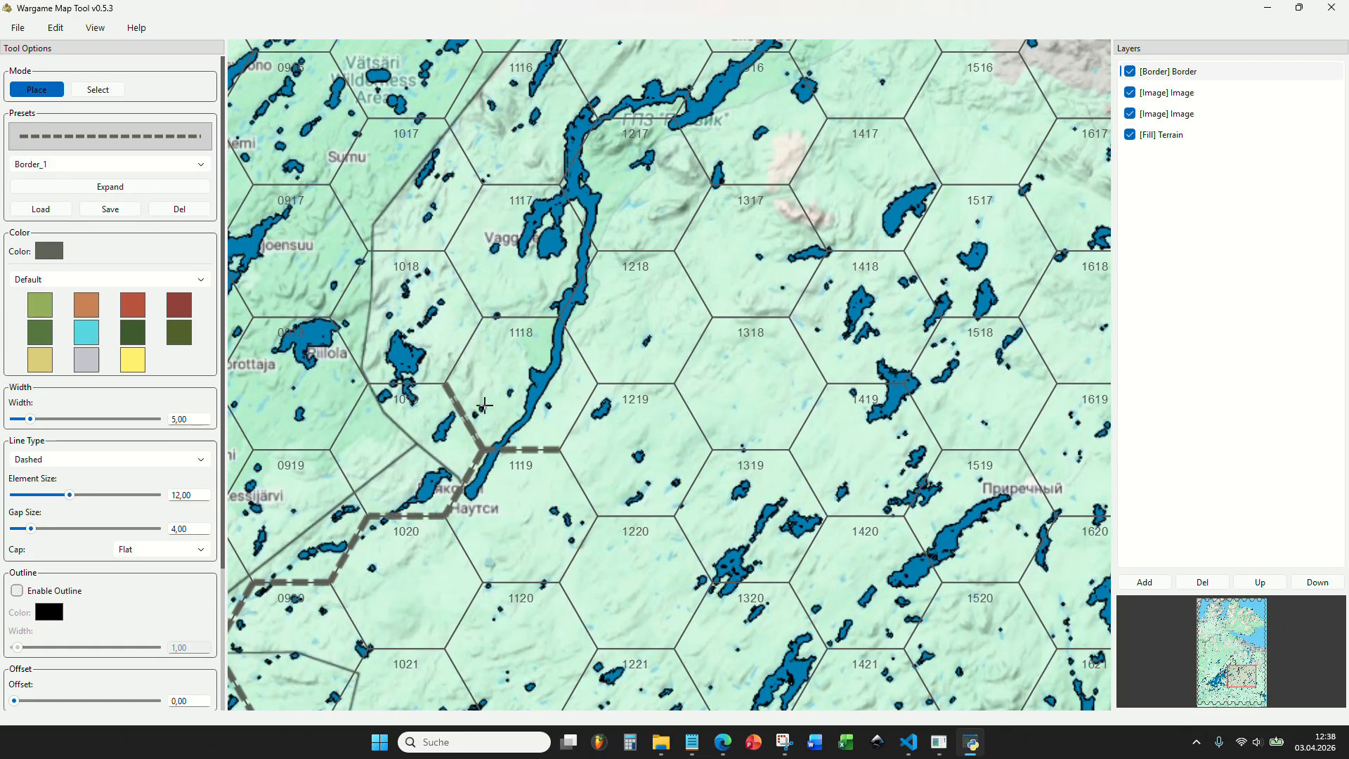
left_click(422, 382)
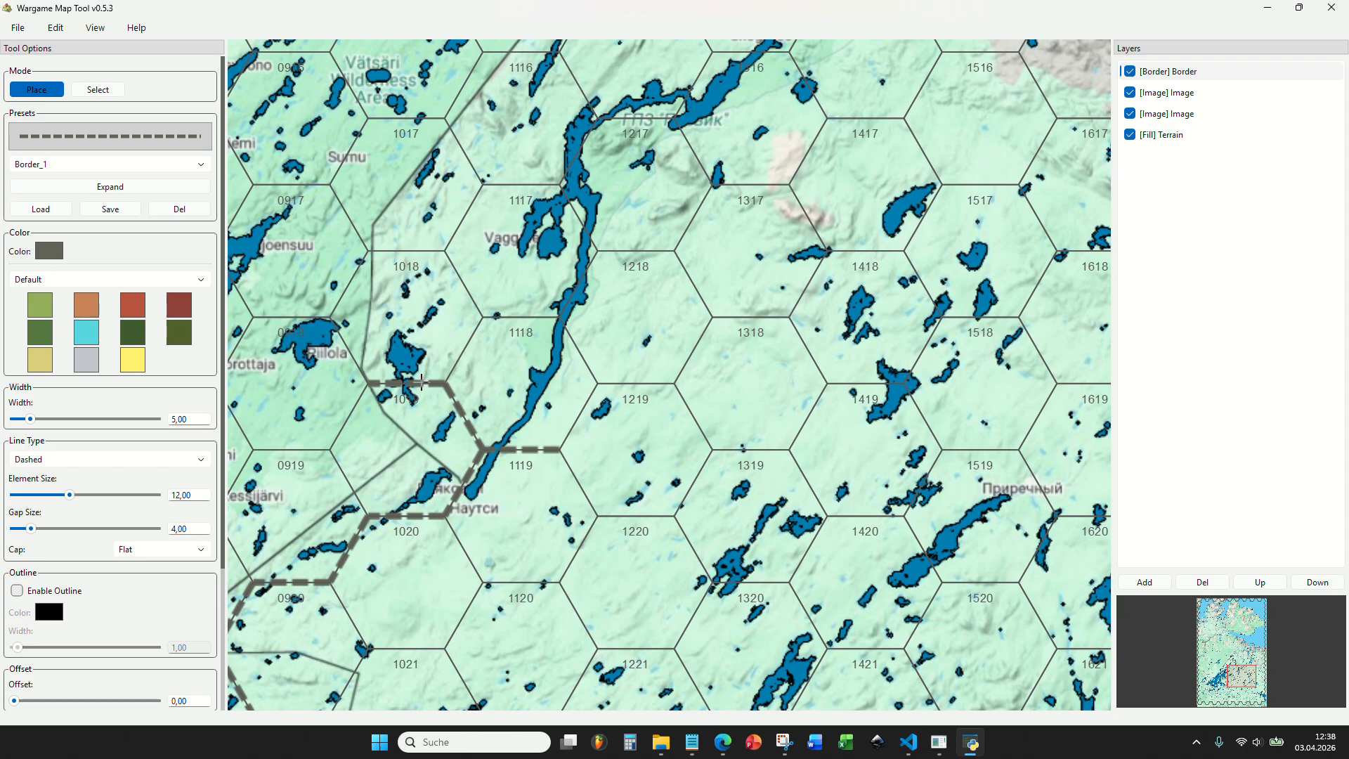
left_click(351, 349)
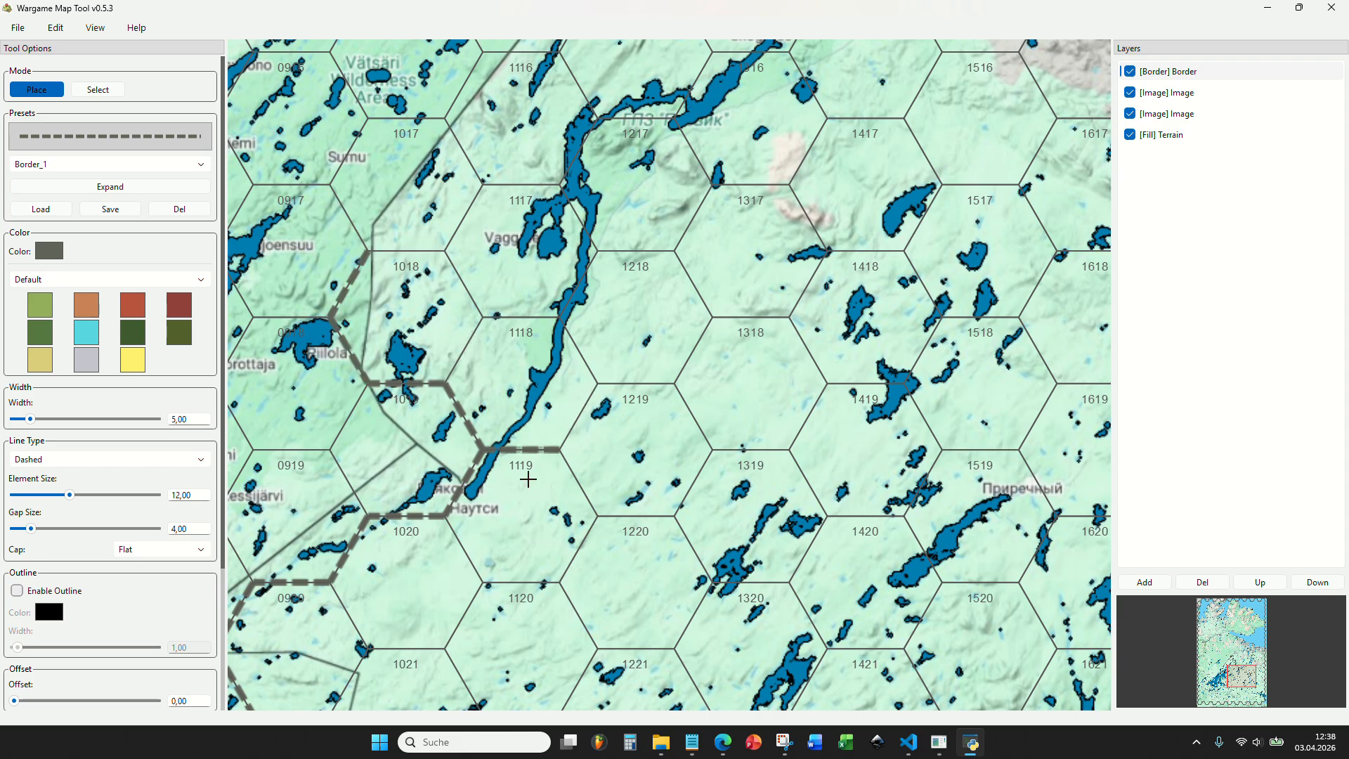
Place the eastern border branch along the river from the top of hex 1119 north past hexes 1118 and 1218.
left_click_drag(493, 453, 540, 543)
scroll(586, 505, "down", 3)
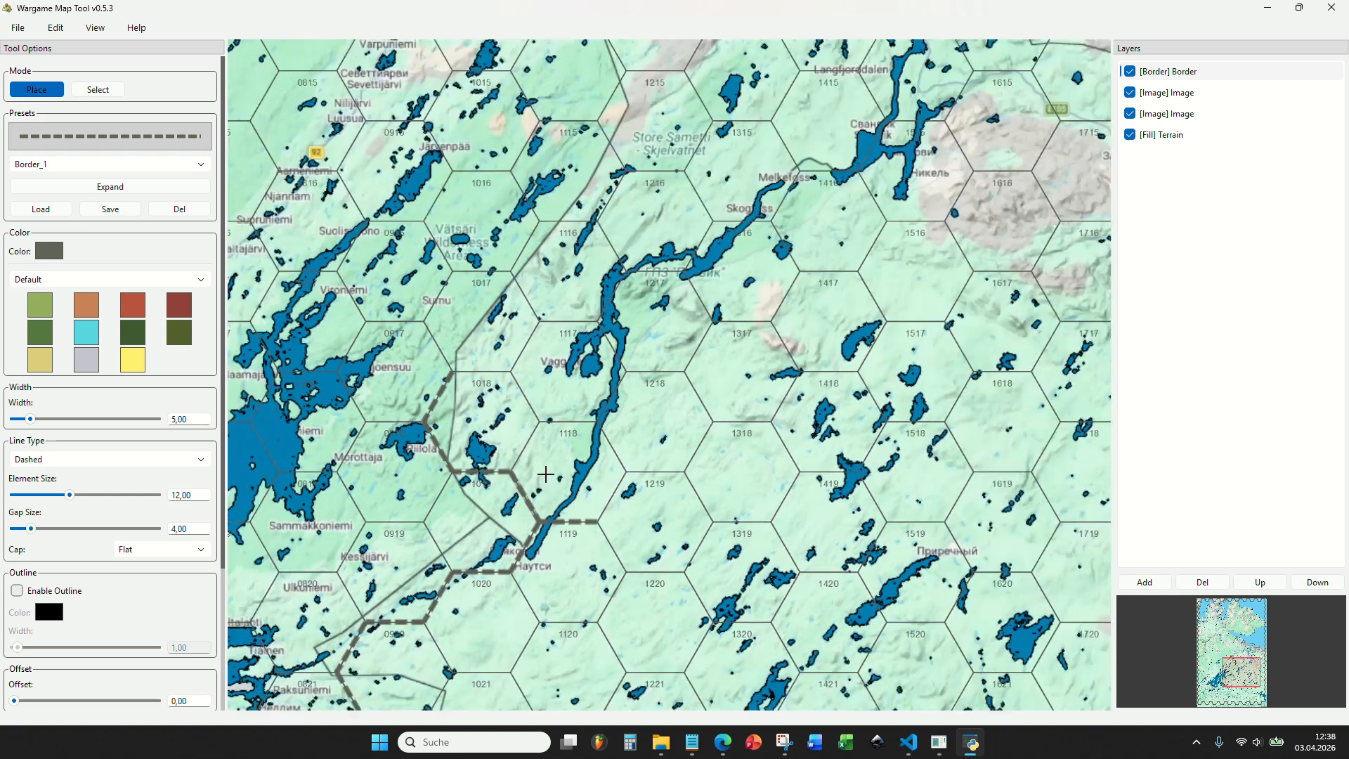
scroll(592, 504, "up", 3)
left_click(618, 505)
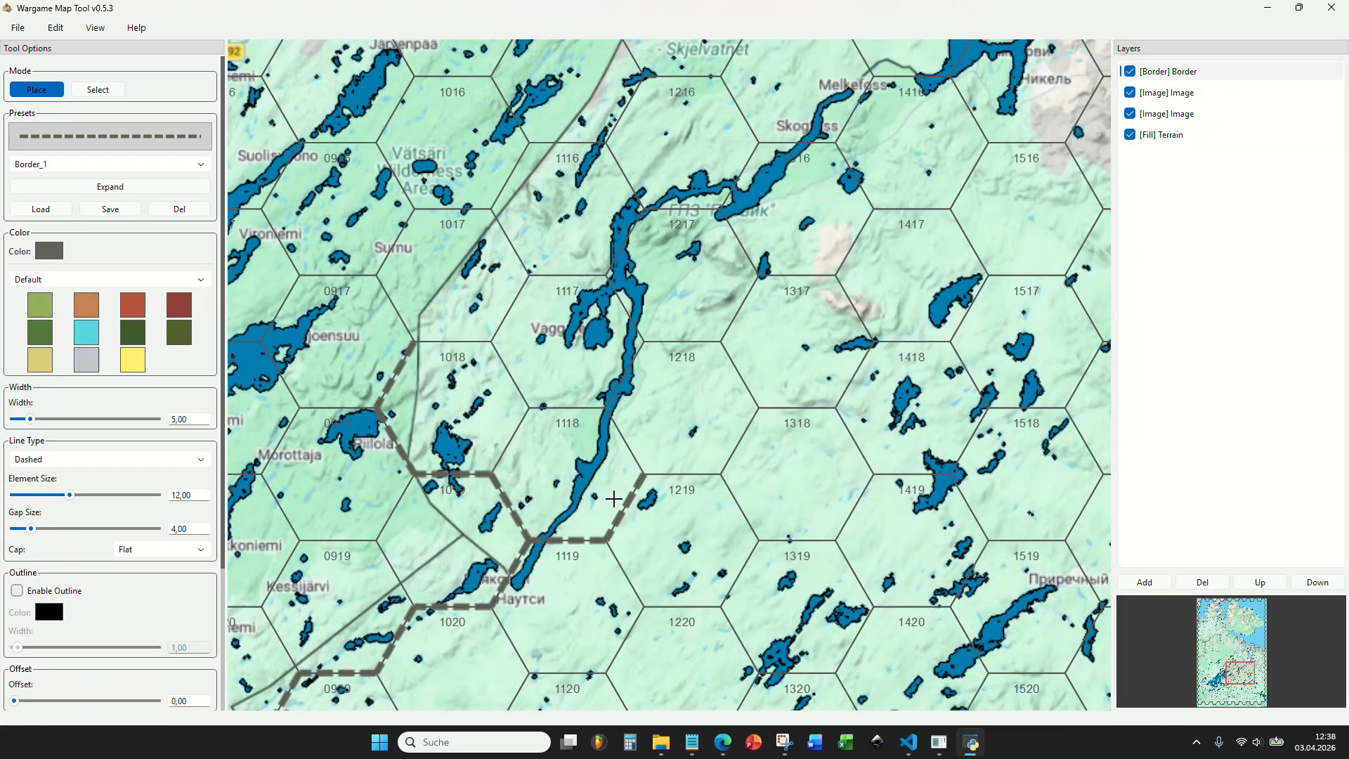
left_click(624, 439)
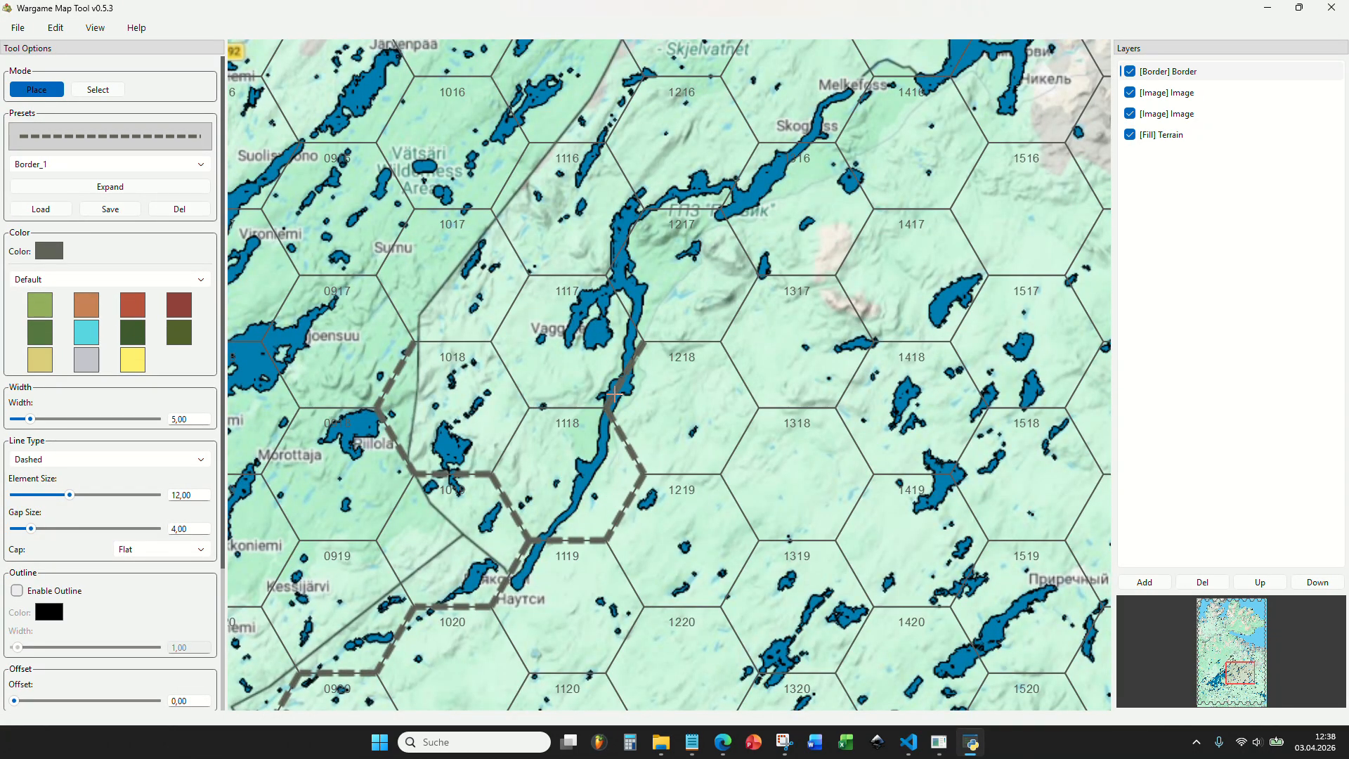
Extend the western border branch around hex 1017 to the top of hex 1116, and the eastern branch along the top of hex 1217.
left_click(403, 306)
left_click(397, 242)
left_click(453, 209)
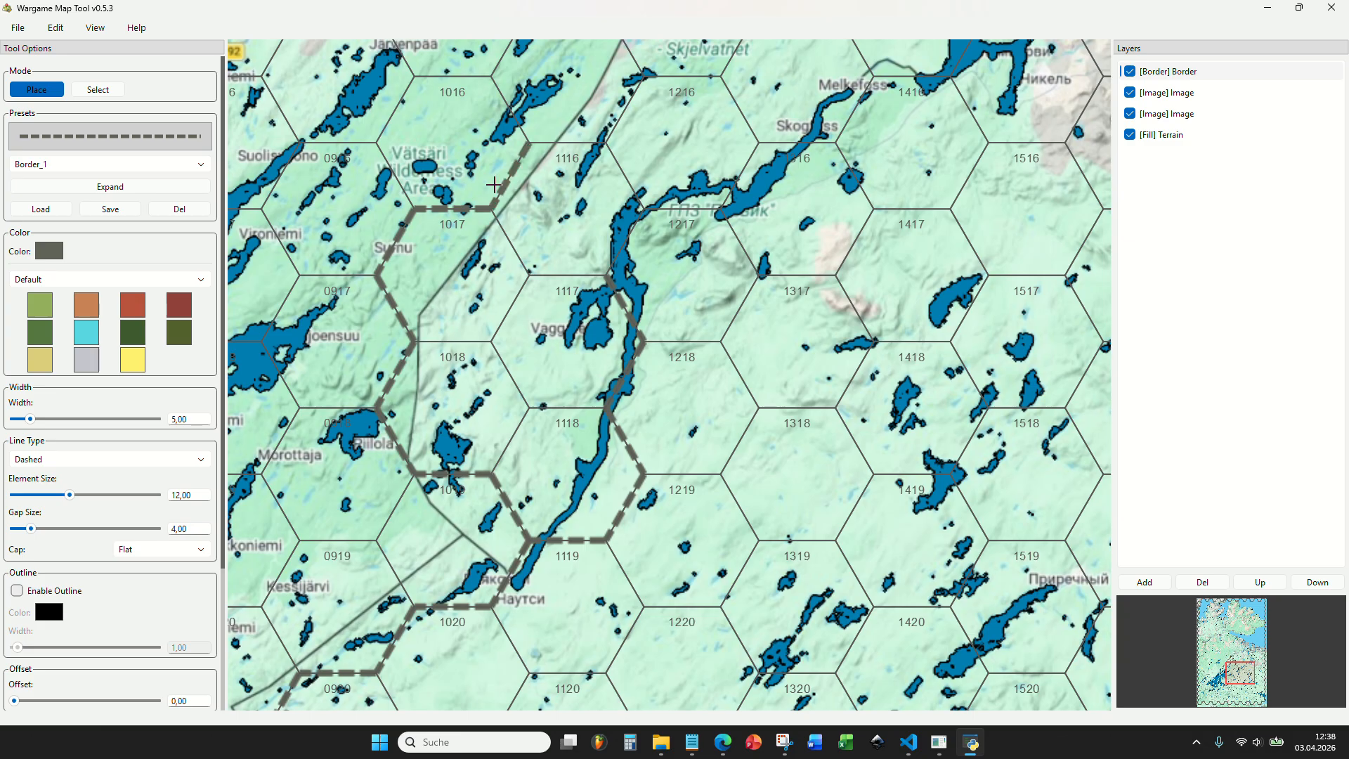
left_click(667, 210)
left_click_drag(575, 158, 451, 354)
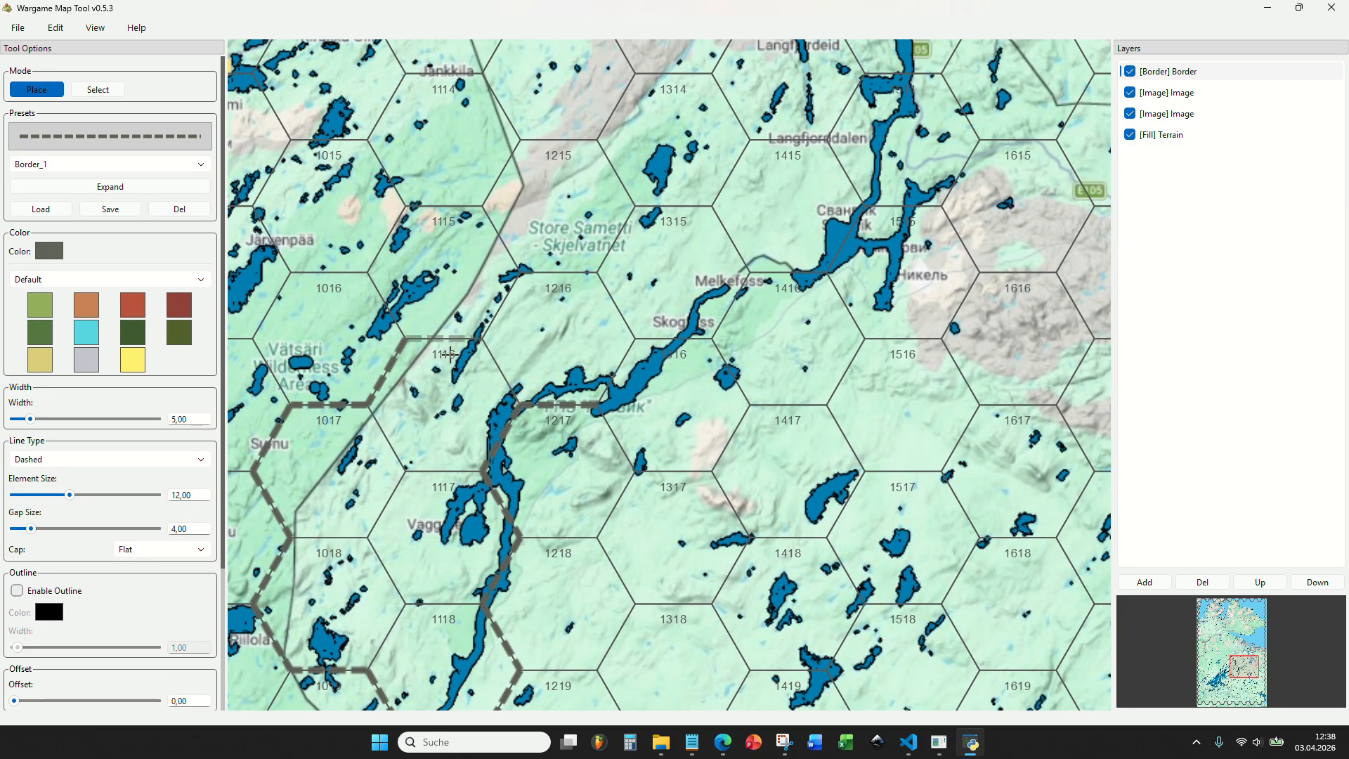
left_click(434, 335)
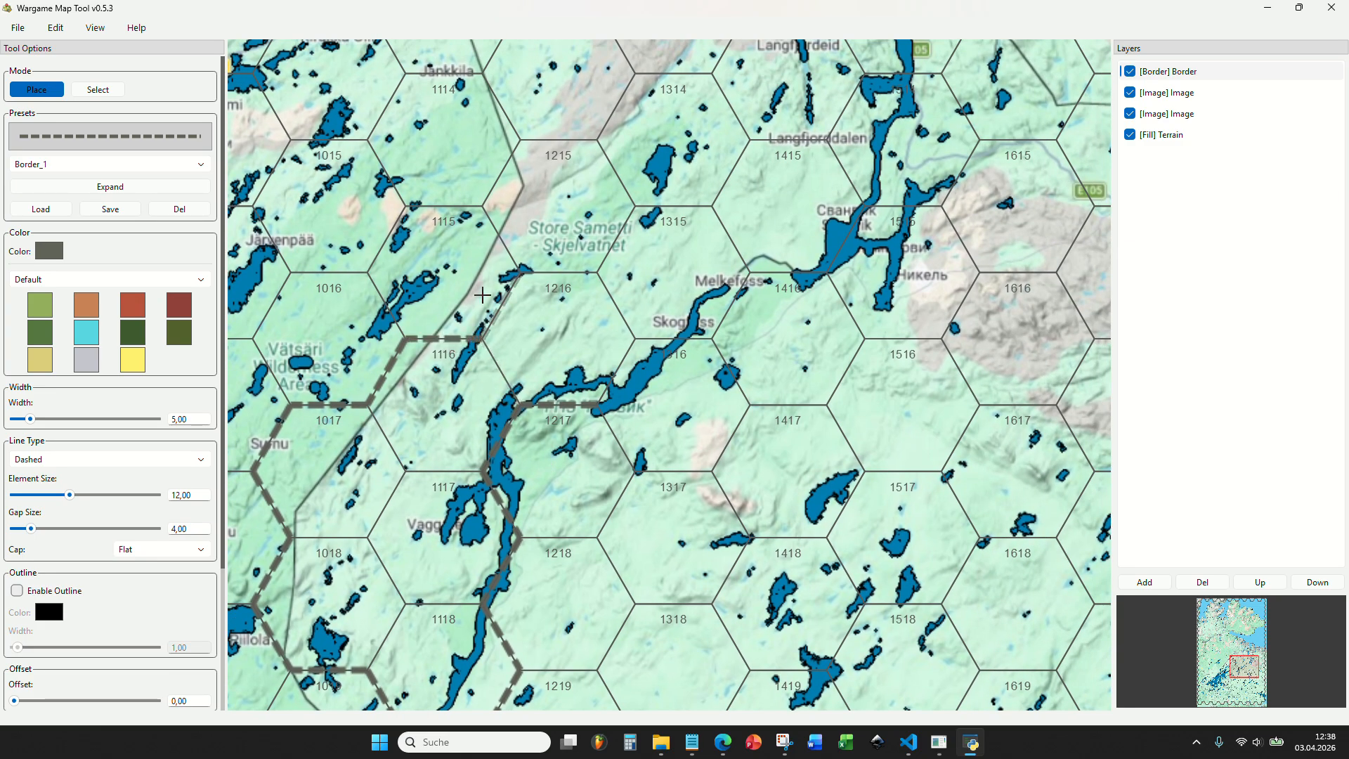
Extend the western border branch north from hex 1116 along hexes 1115 and 1114 to the top of hex 1113 near Näätämö.
scroll(482, 295, "down", 4)
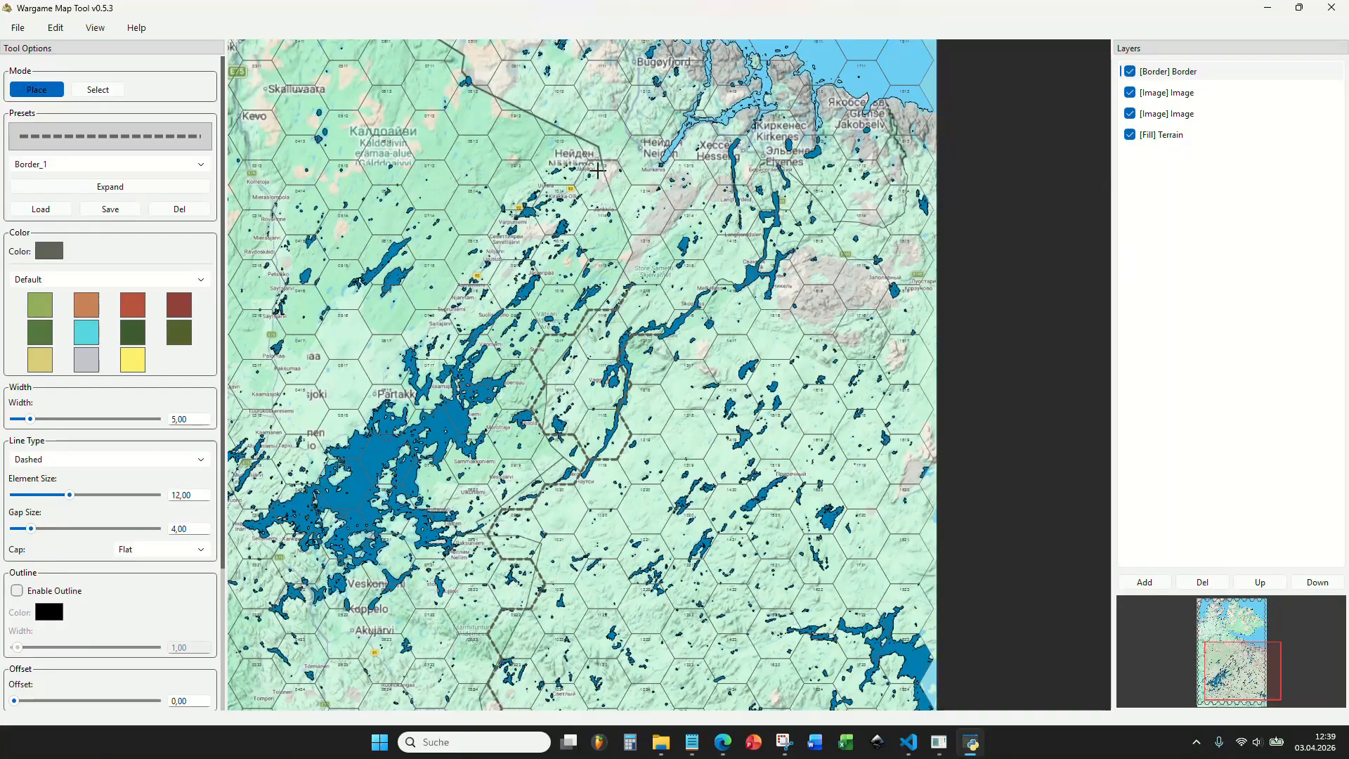
scroll(583, 239, "up", 4)
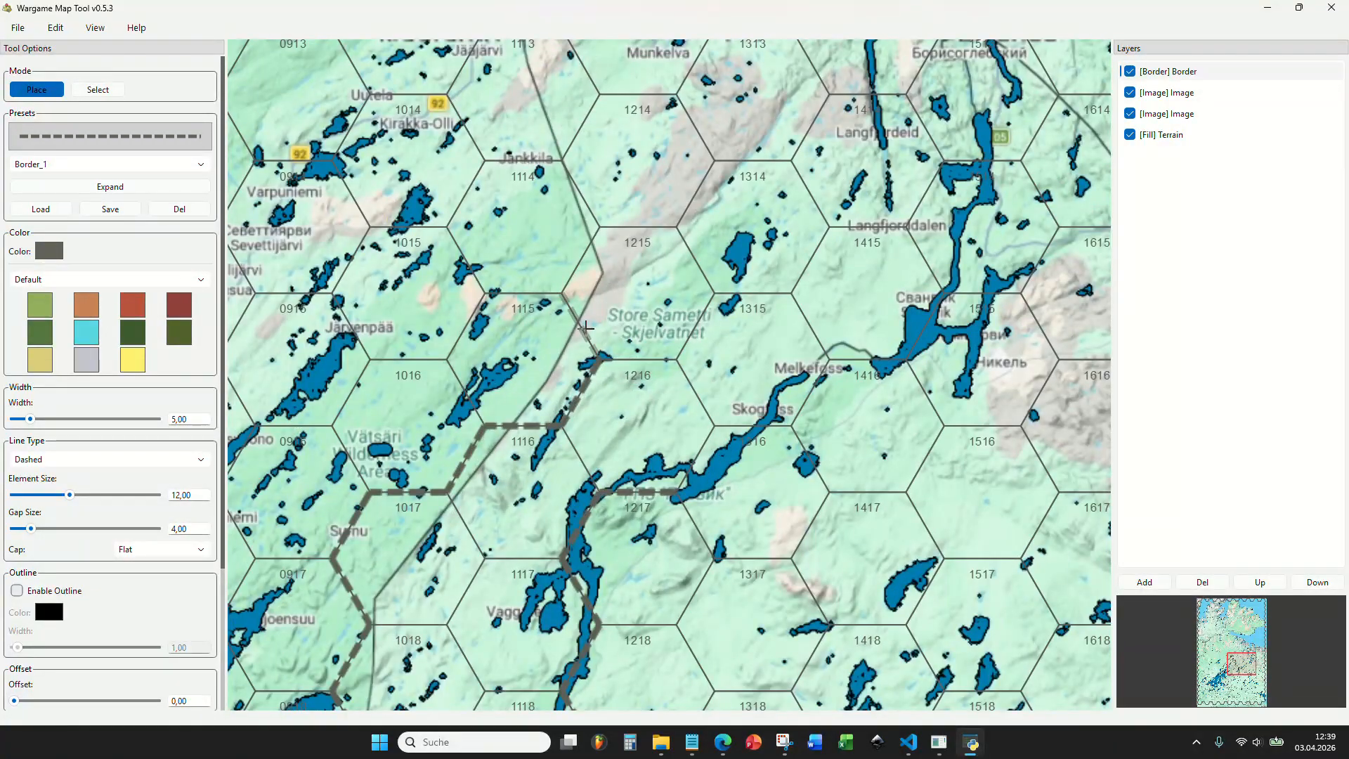
left_click(585, 328)
left_click(581, 260)
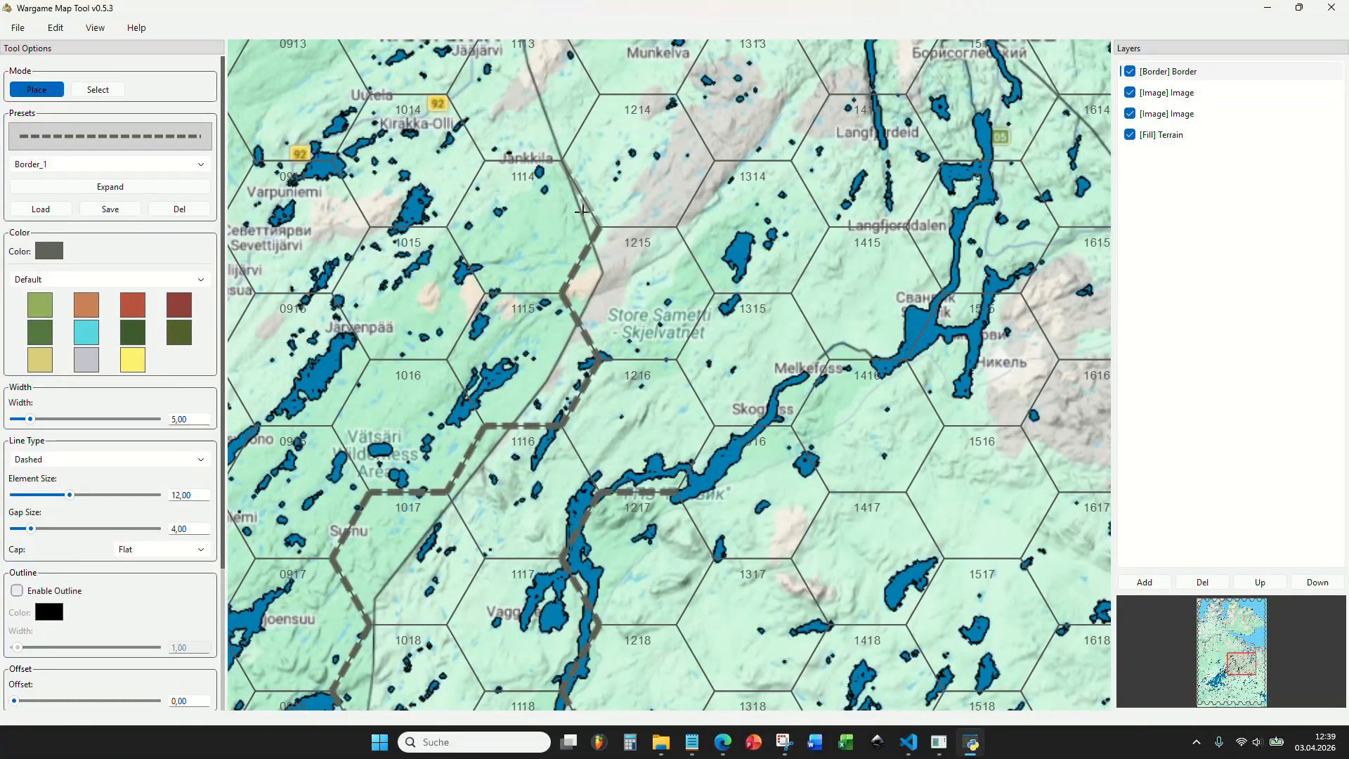
left_click(583, 195)
left_click_drag(581, 128, 589, 455)
left_click(589, 455)
left_click(594, 403)
left_click(496, 346)
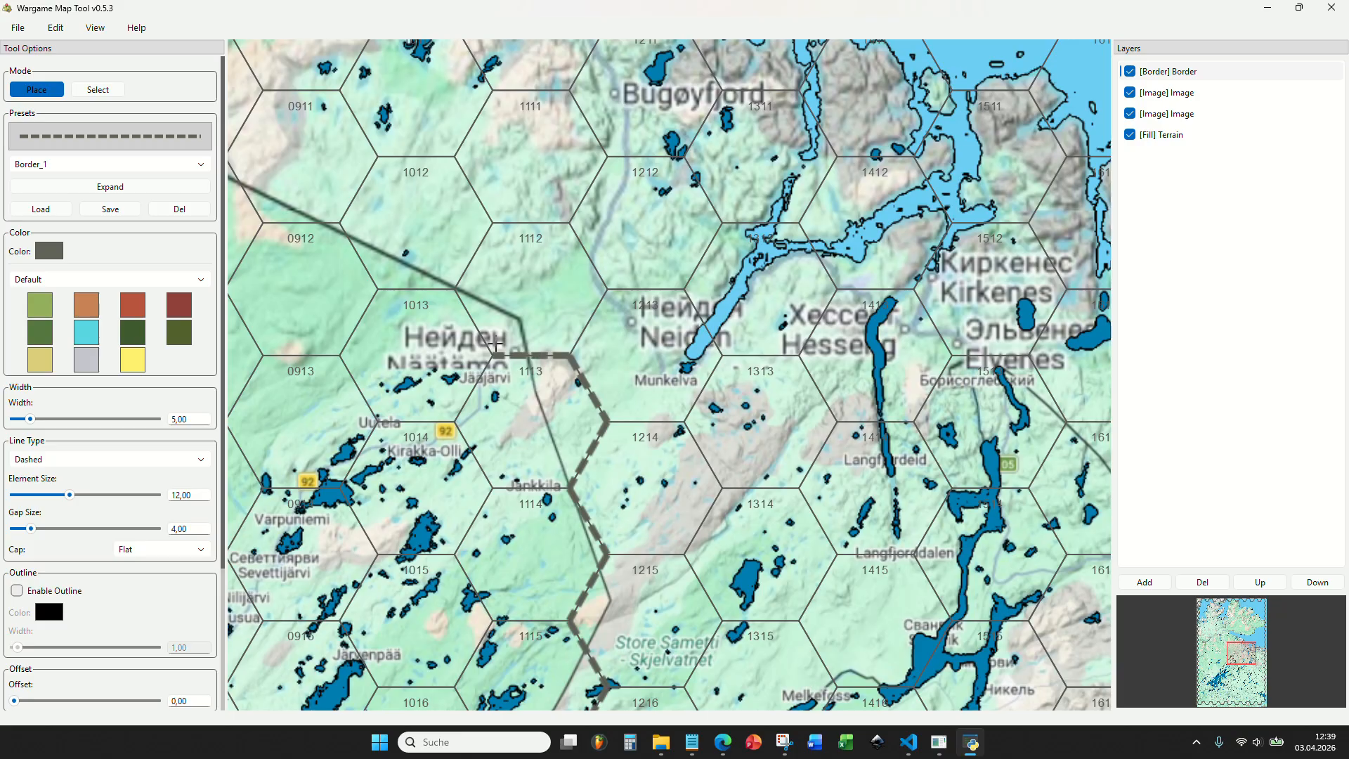
Place the border northwestward from hex 1113 along hexes 1013, 0912 and 0812 to the top of hex 0711.
left_click(415, 295)
left_click(361, 253)
mouse_move(297, 215)
left_mouse_down()
mouse_move(702, 351)
mouse_move(771, 409)
left_mouse_up()
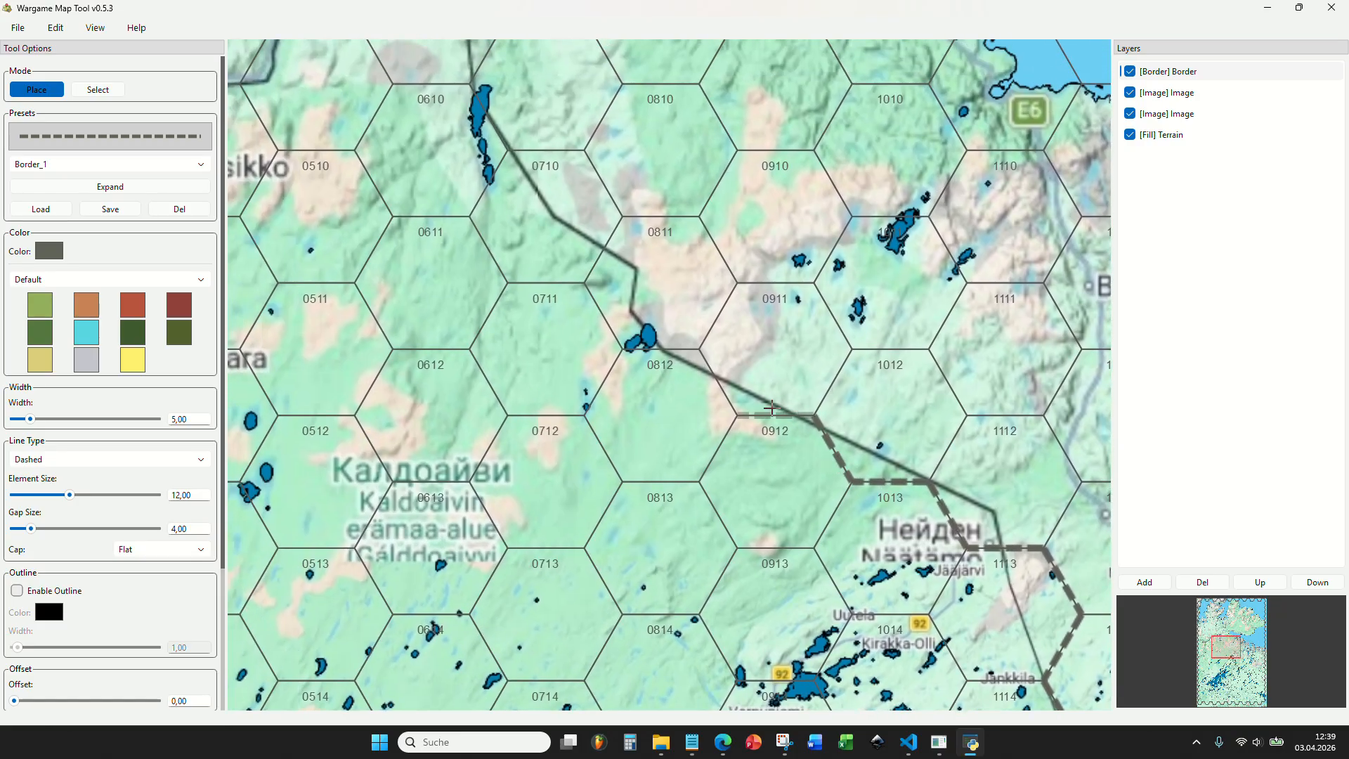
left_click(772, 408)
left_click(720, 379)
left_click(677, 344)
left_click(617, 317)
left_click(551, 281)
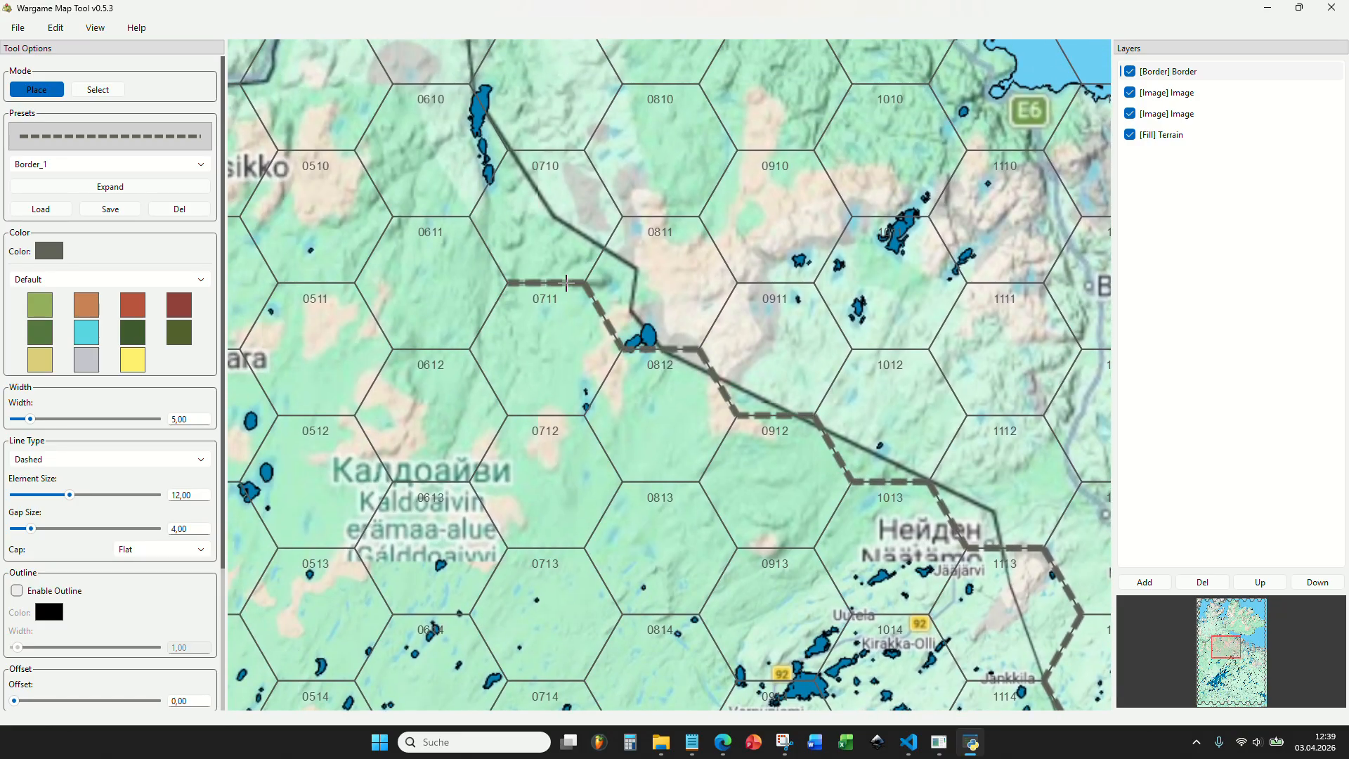
Continue the border north from hex 0711 to Nuorgam and around the northern side of hex 0609.
left_click(503, 250)
left_click(493, 186)
left_click_drag(536, 147, 568, 463)
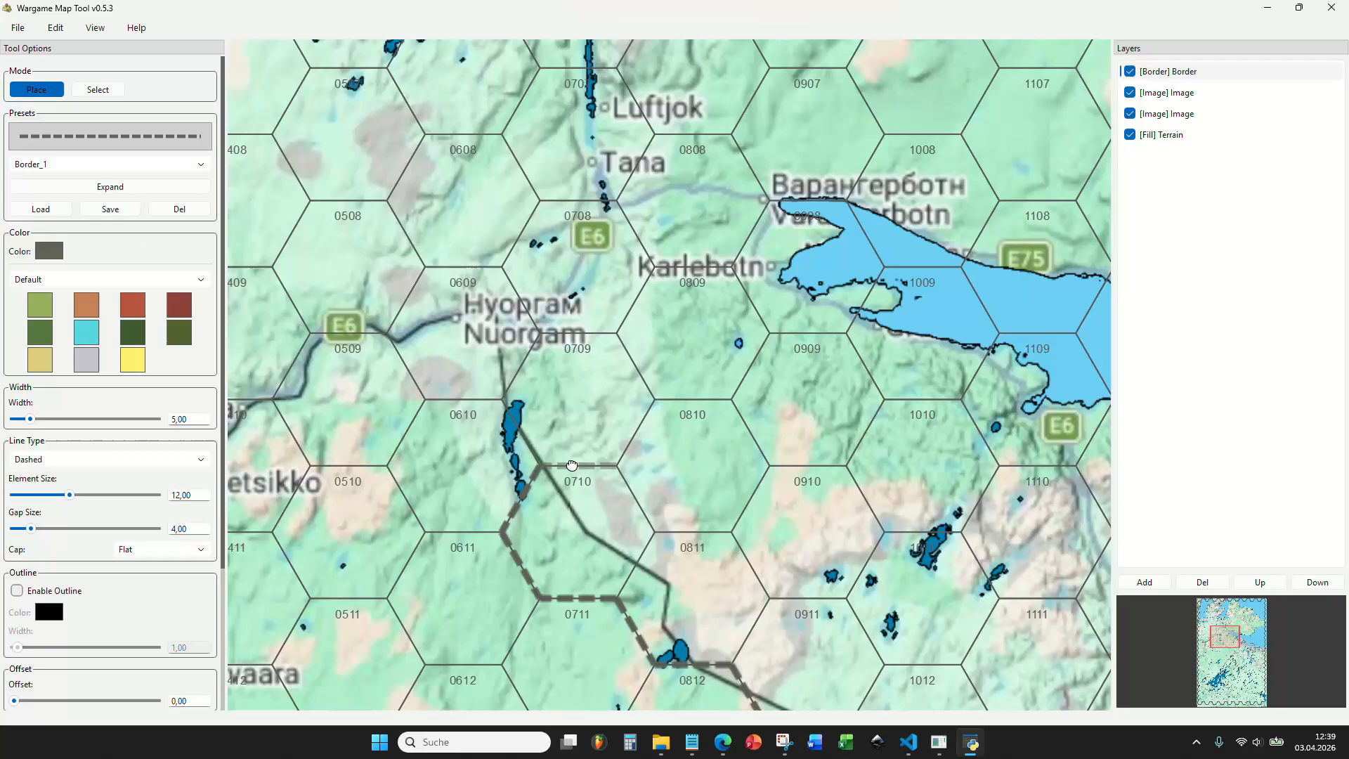
left_click(520, 435)
left_click(540, 332)
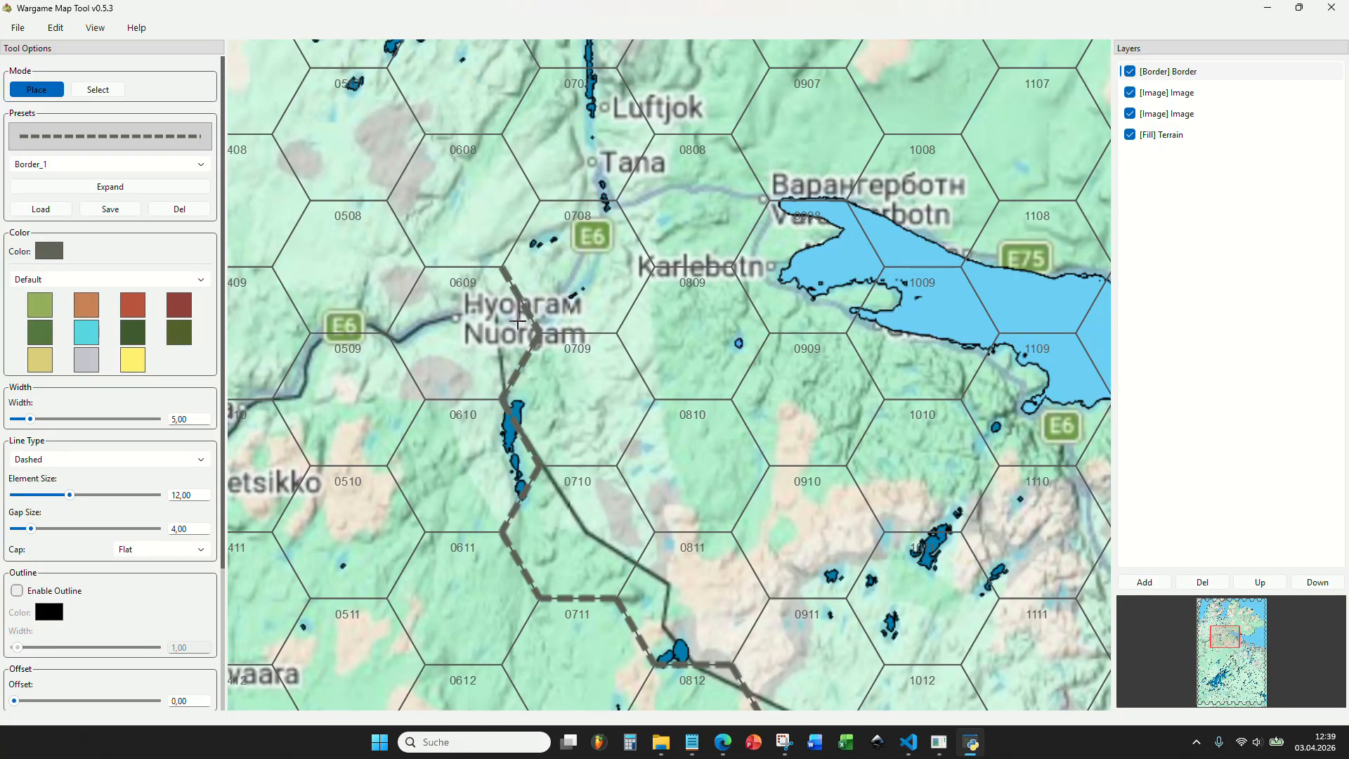
left_click(502, 266)
left_click(424, 266)
left_click(386, 333)
Place the border westward along the E6 river valley from hex 0509 past Sirma and Utsjoki to the western map edge.
left_click_drag(383, 348, 811, 288)
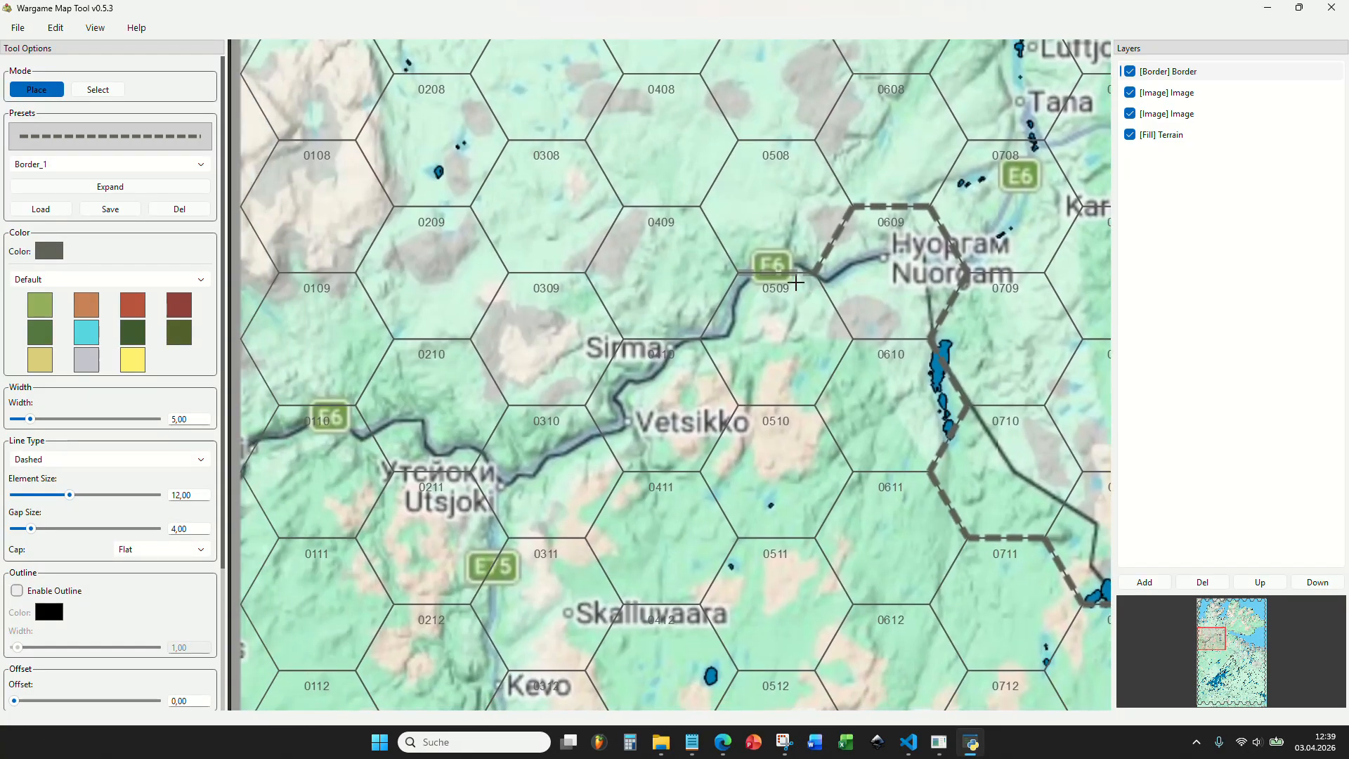
left_click(774, 274)
left_click(718, 307)
left_click(660, 340)
left_click(602, 372)
left_click(551, 393)
left_click(491, 437)
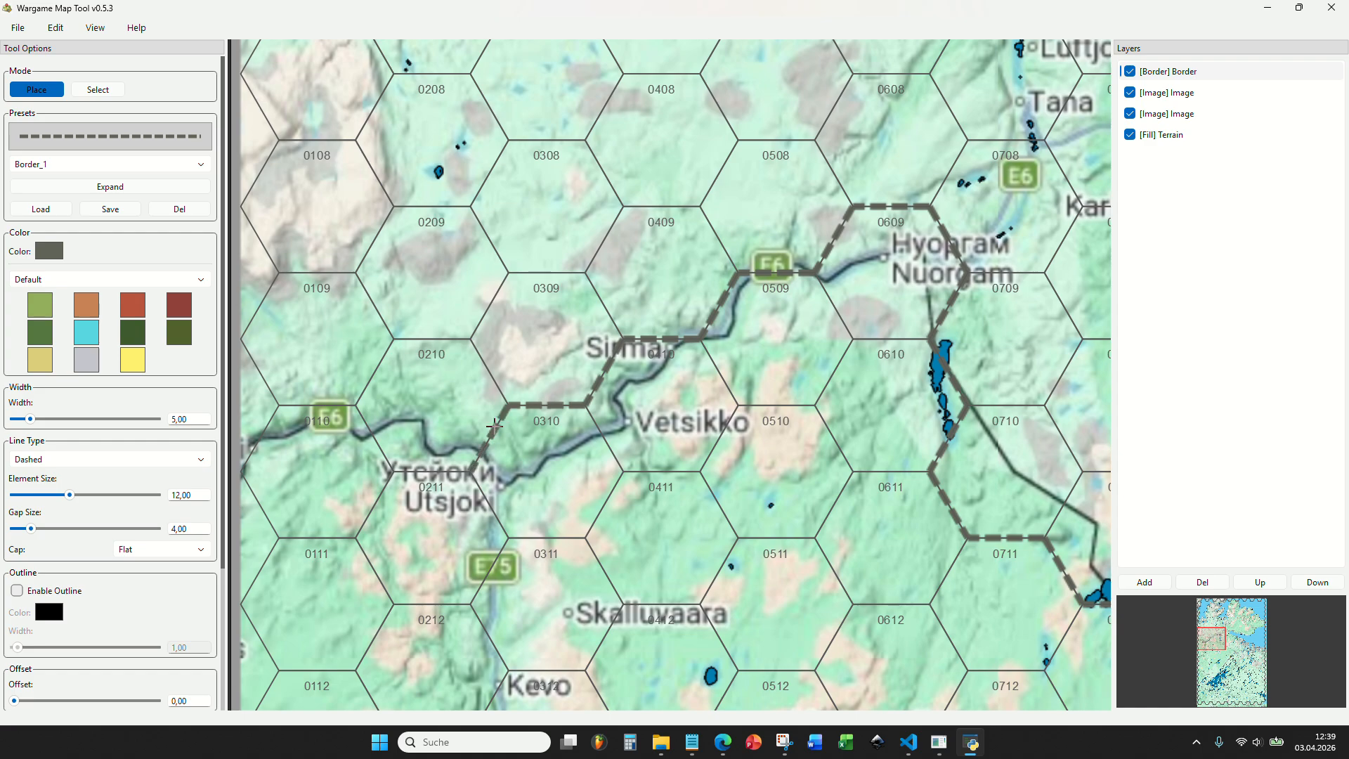
left_click(432, 469)
left_click(372, 437)
left_click(316, 406)
left_click_drag(263, 439, 407, 411)
left_click(407, 411)
Hide the reference map image layer to check the placed borders against the plain terrain, and show it again.
scroll(408, 411, "down", 8)
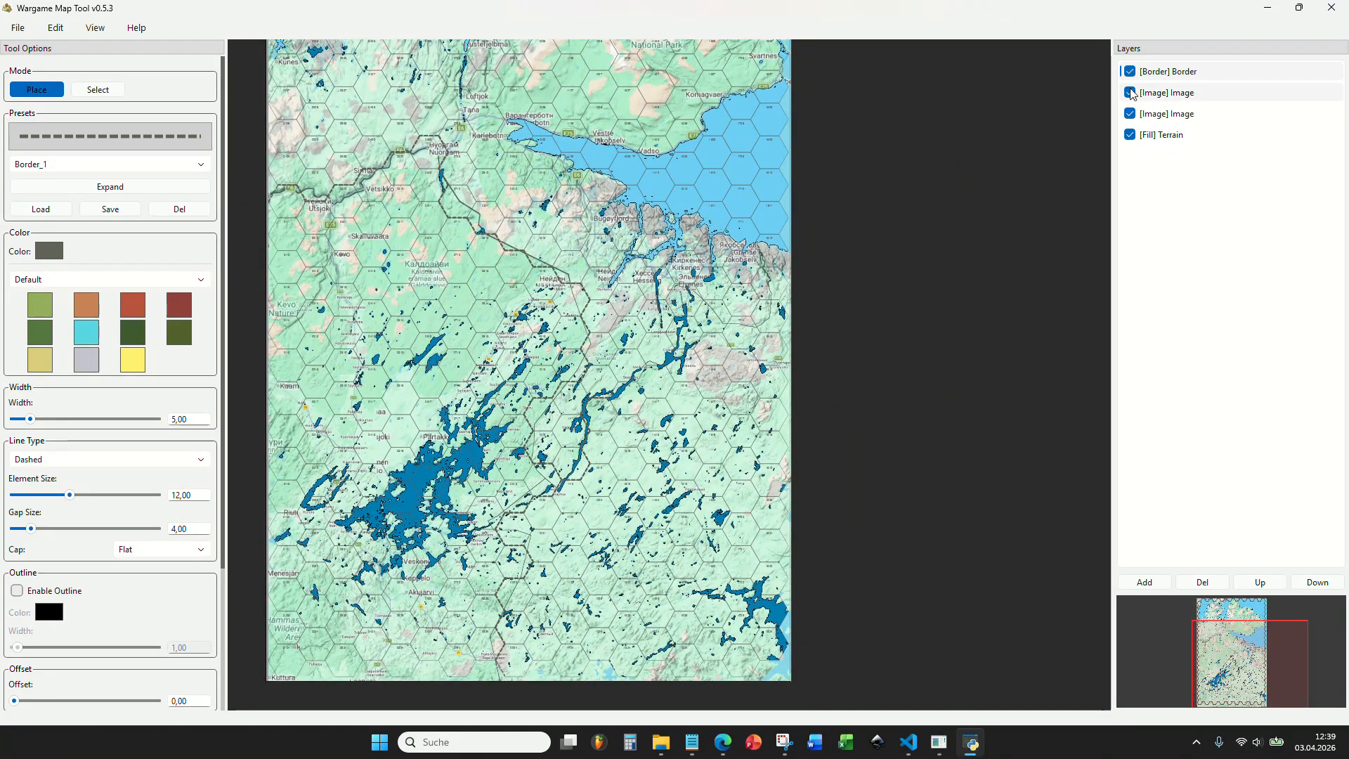
left_click(1130, 93)
left_click(1129, 93)
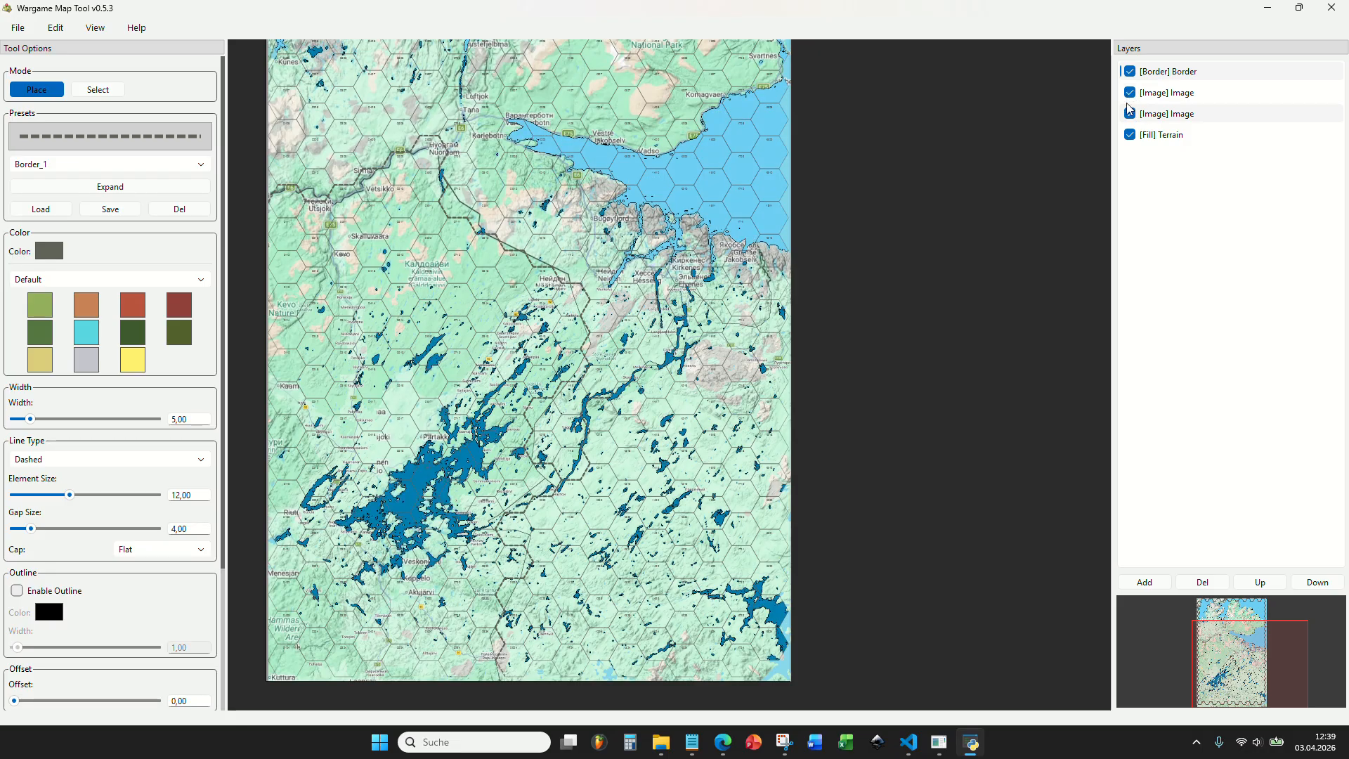
left_click(1130, 114)
scroll(577, 314, "up", 7)
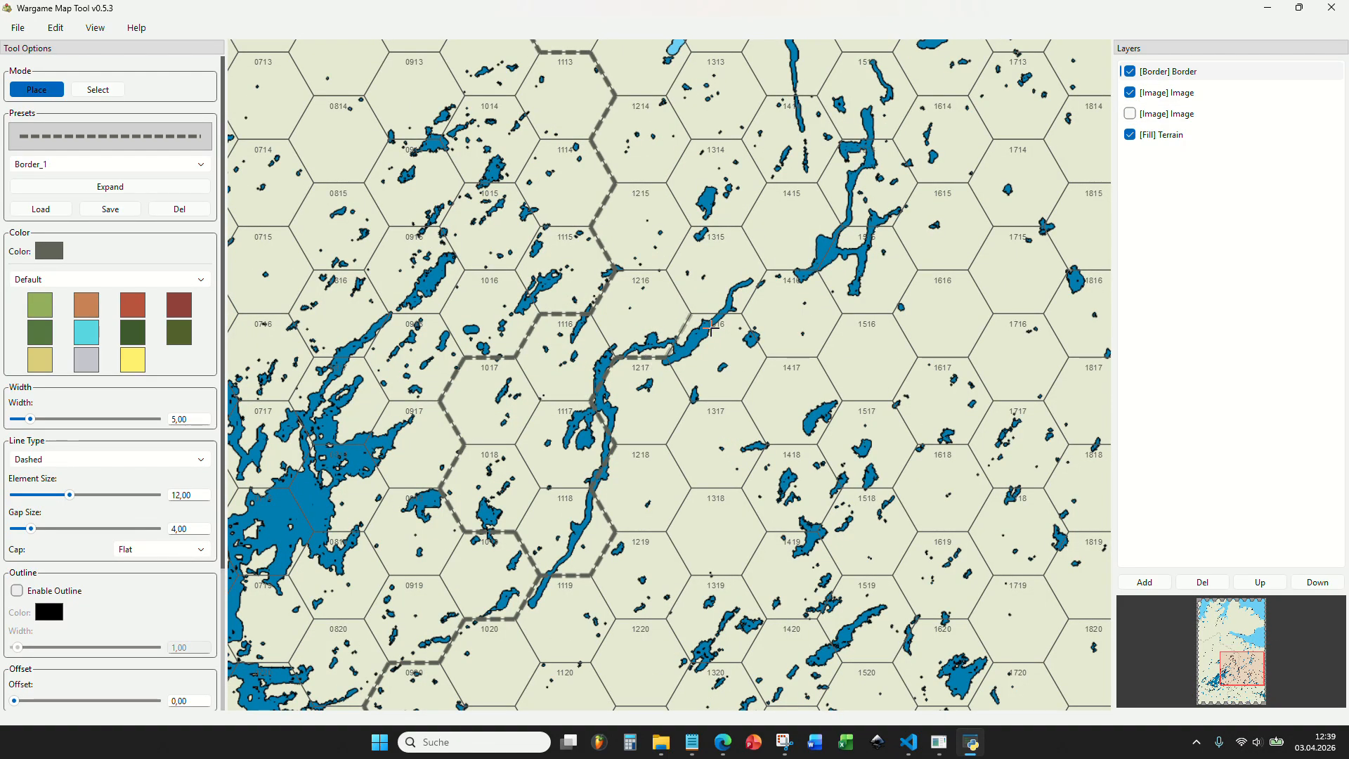
left_click(1129, 114)
scroll(711, 347, "up", 3)
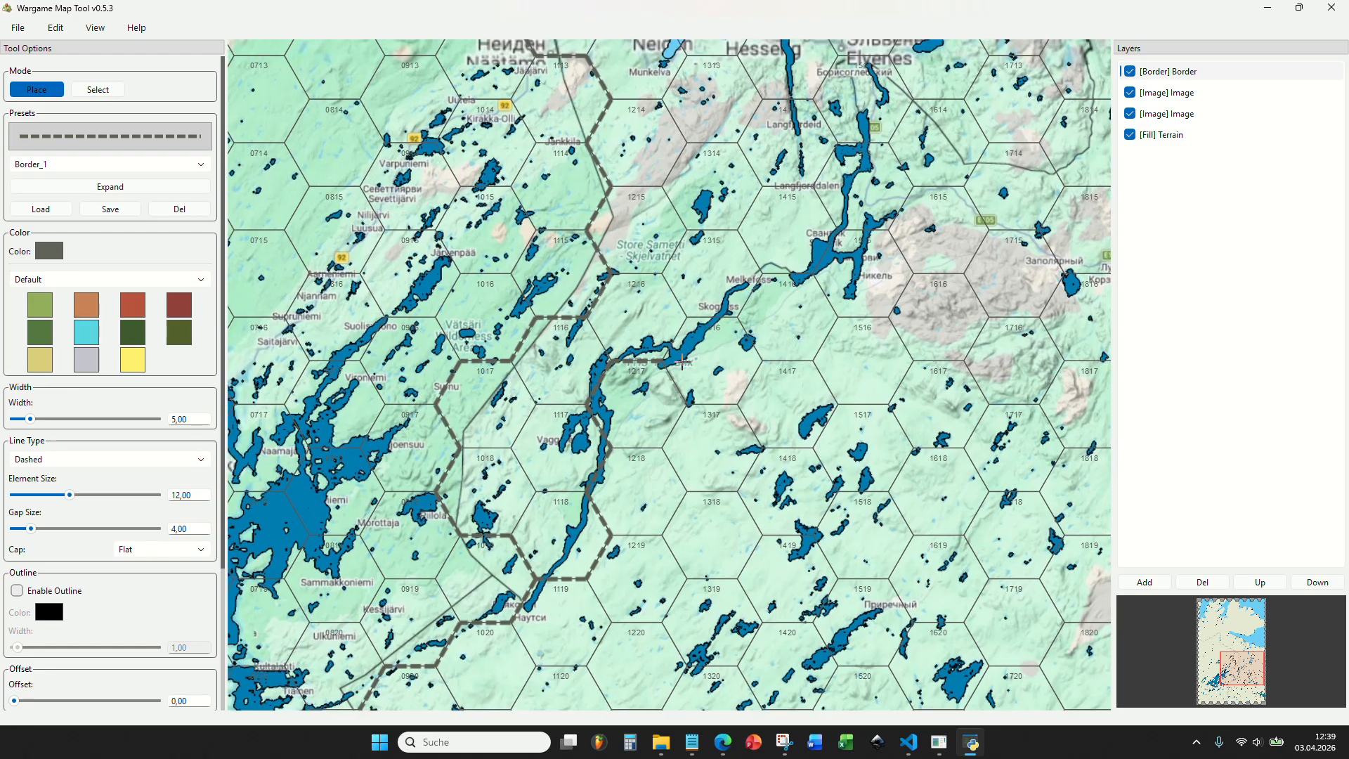
Continue the border northeast from hex 1217 along hexes 1316 and 1416 to Svanvik at the edge of hex 1515.
left_click_drag(711, 347, 555, 428)
left_click(498, 409)
left_click(561, 370)
left_click(625, 333)
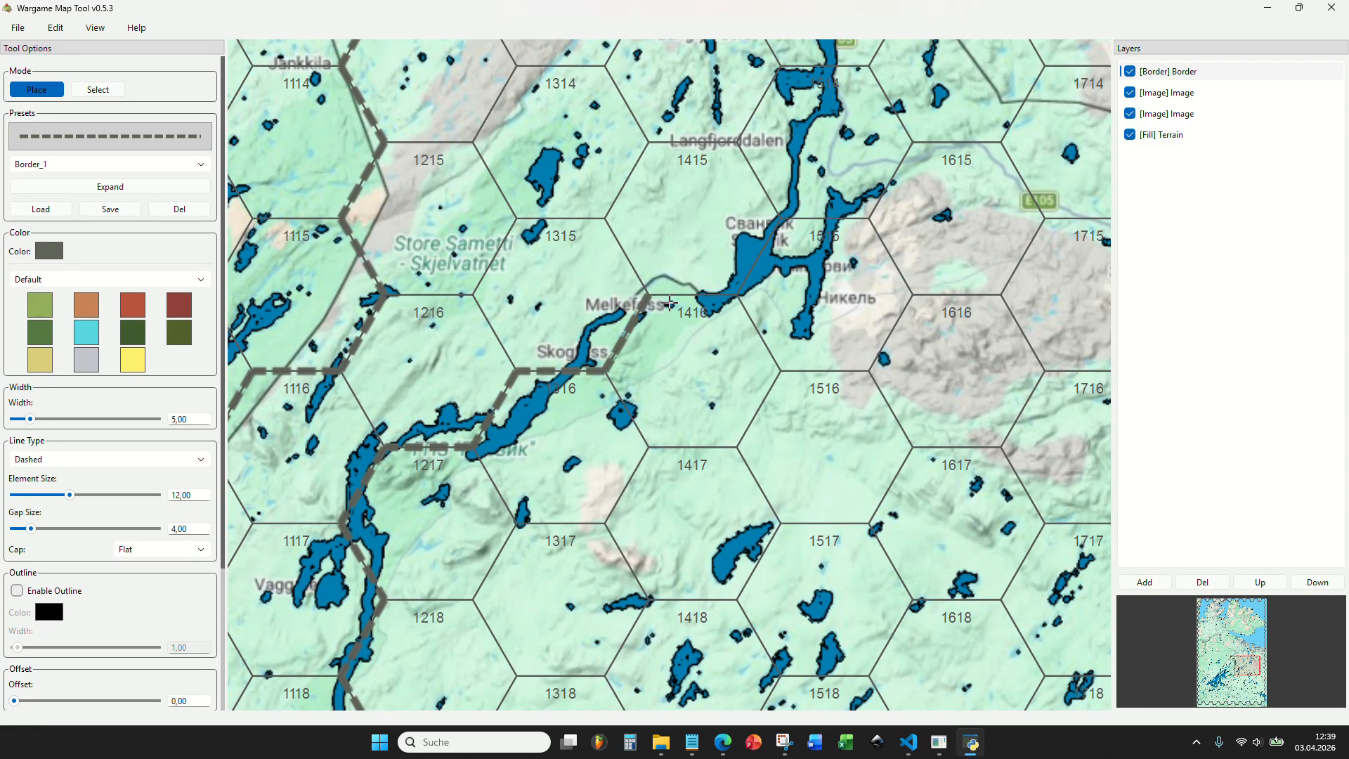
left_click_drag(785, 251, 499, 475)
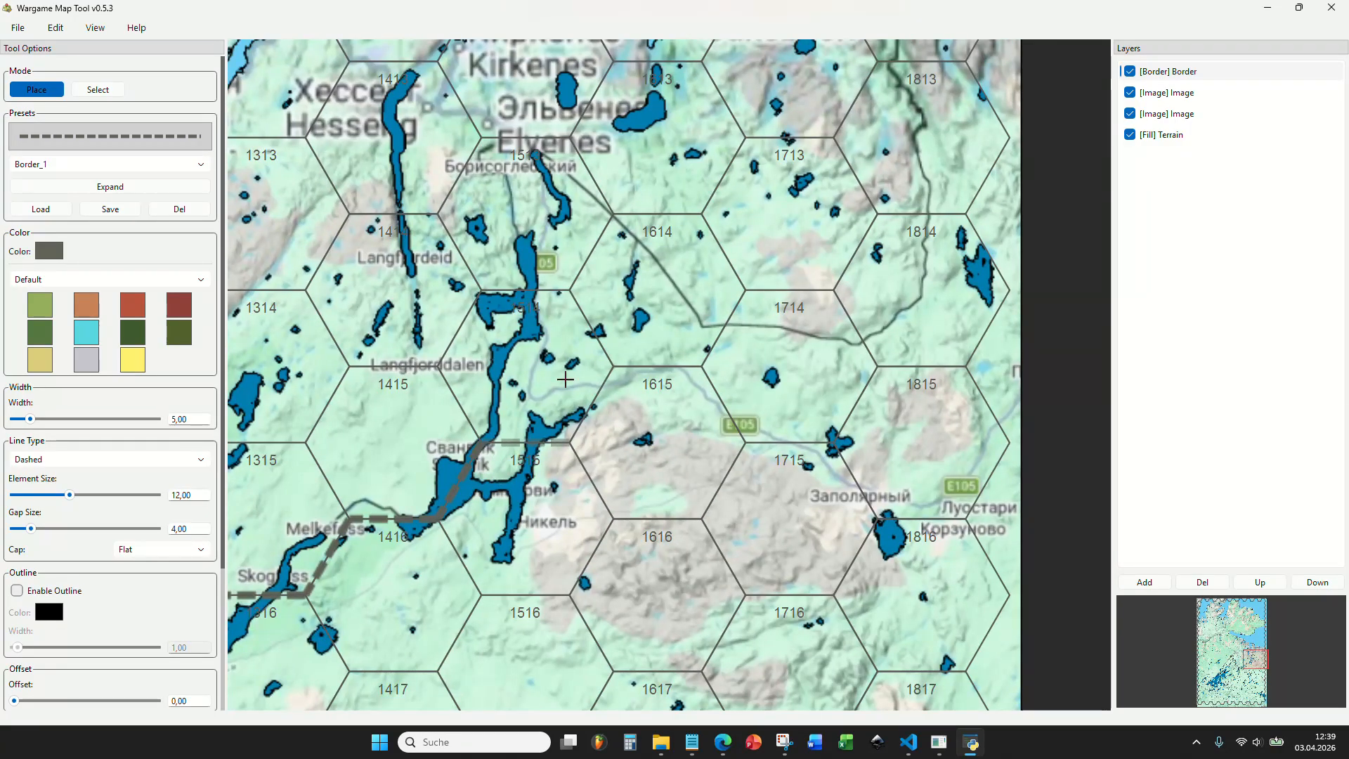
Place the border from the coast at hex 1812 south along hexes 1712 and 1713, then west around hexes 1614 and 1514 to Svanvik.
left_click_drag(826, 244, 825, 392)
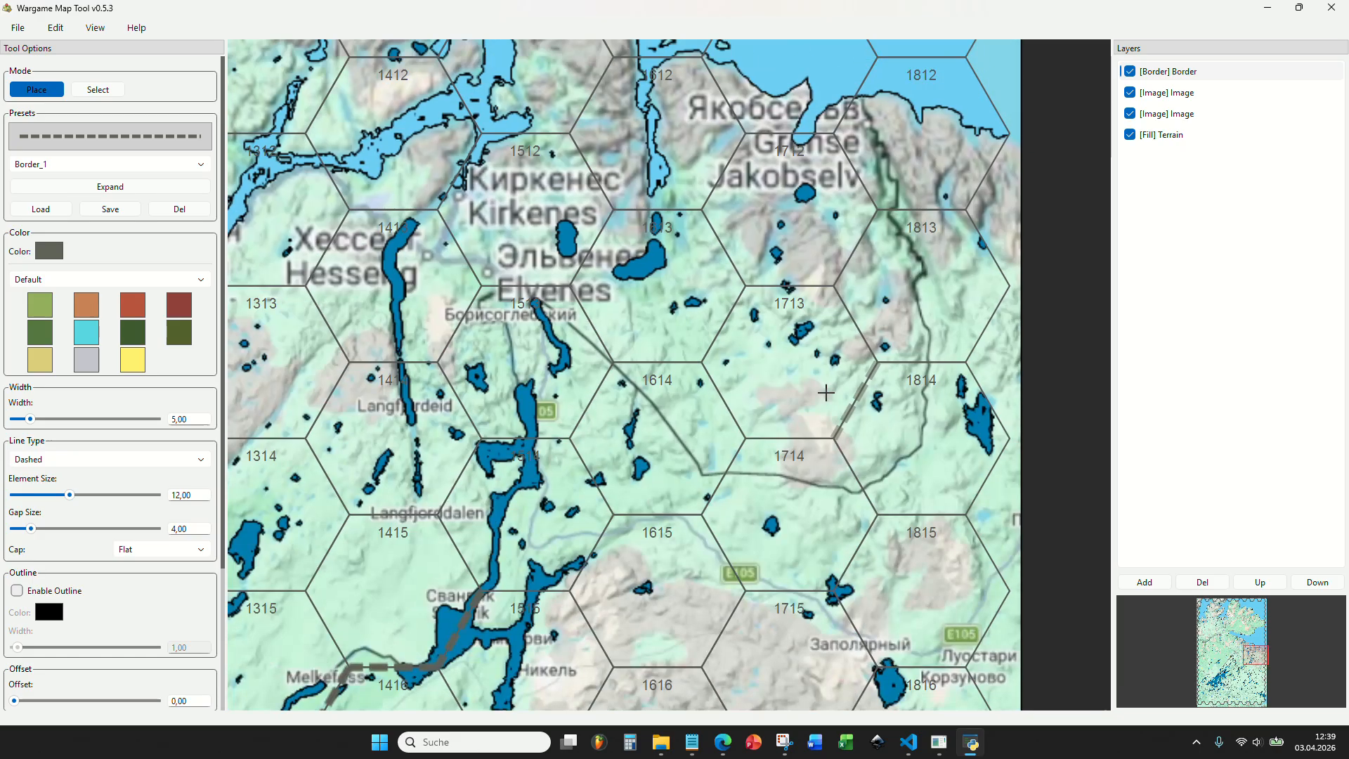
scroll(825, 392, "down", 1)
scroll(861, 320, "up", 1)
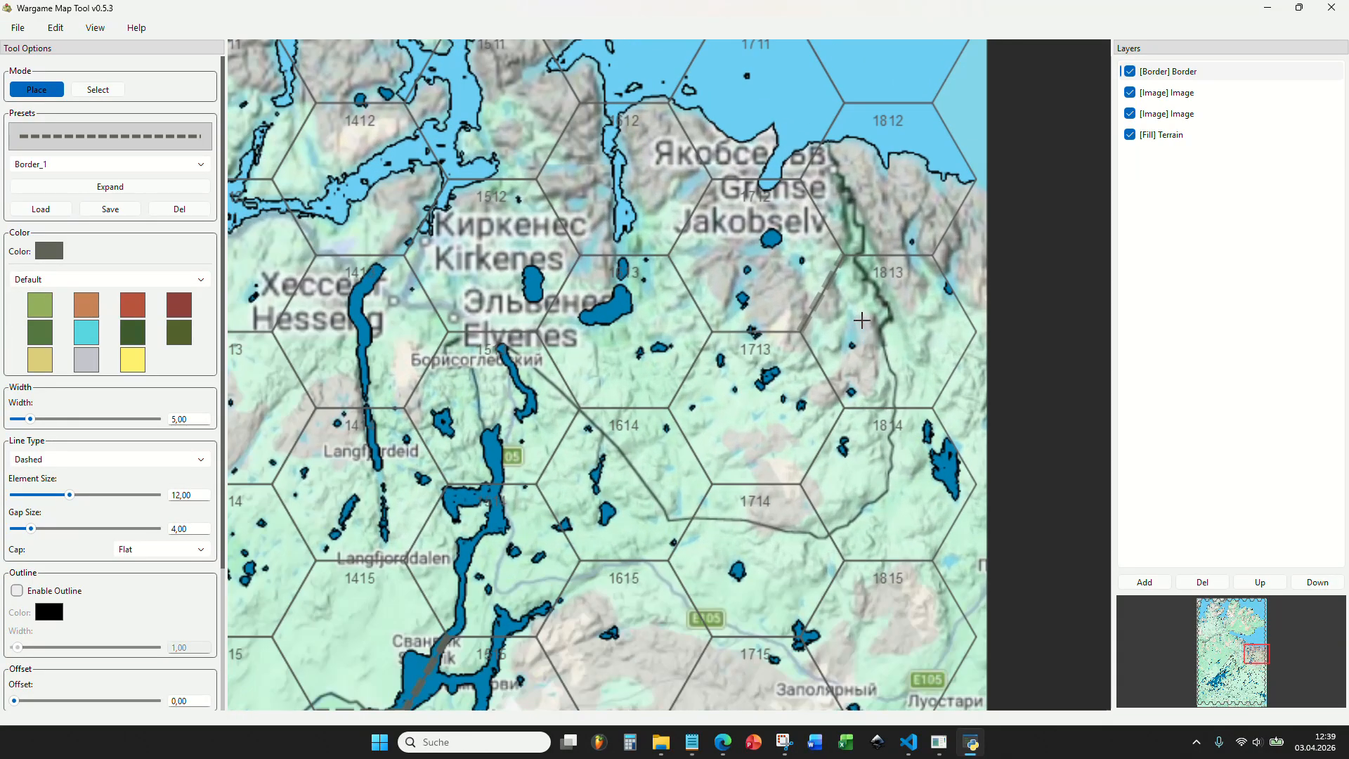
left_click(819, 160)
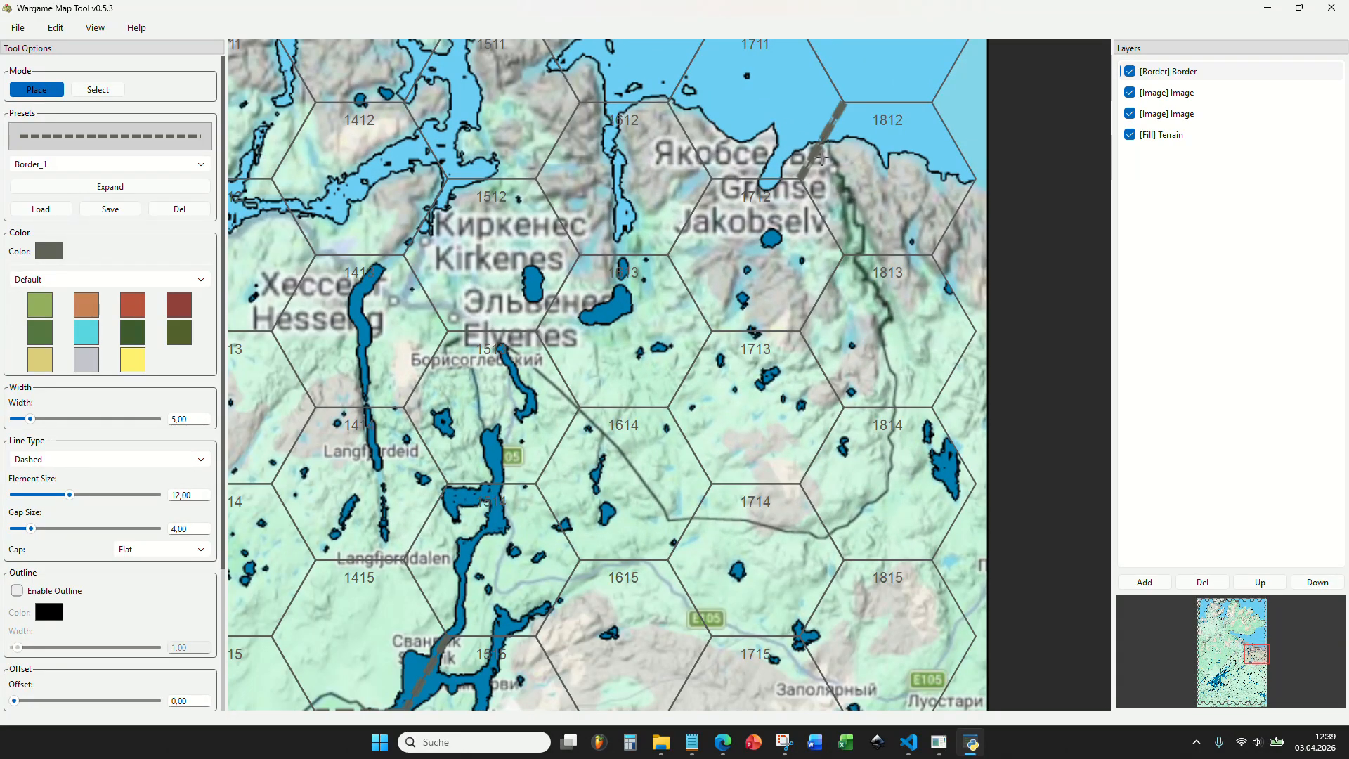
mouse_move(819, 160)
left_mouse_down()
mouse_move(839, 276)
mouse_move(816, 438)
mouse_move(770, 471)
mouse_move(806, 408)
mouse_move(690, 479)
mouse_move(619, 474)
mouse_move(553, 417)
mouse_move(461, 440)
mouse_move(472, 539)
left_mouse_up()
scroll(590, 527, "down", 4)
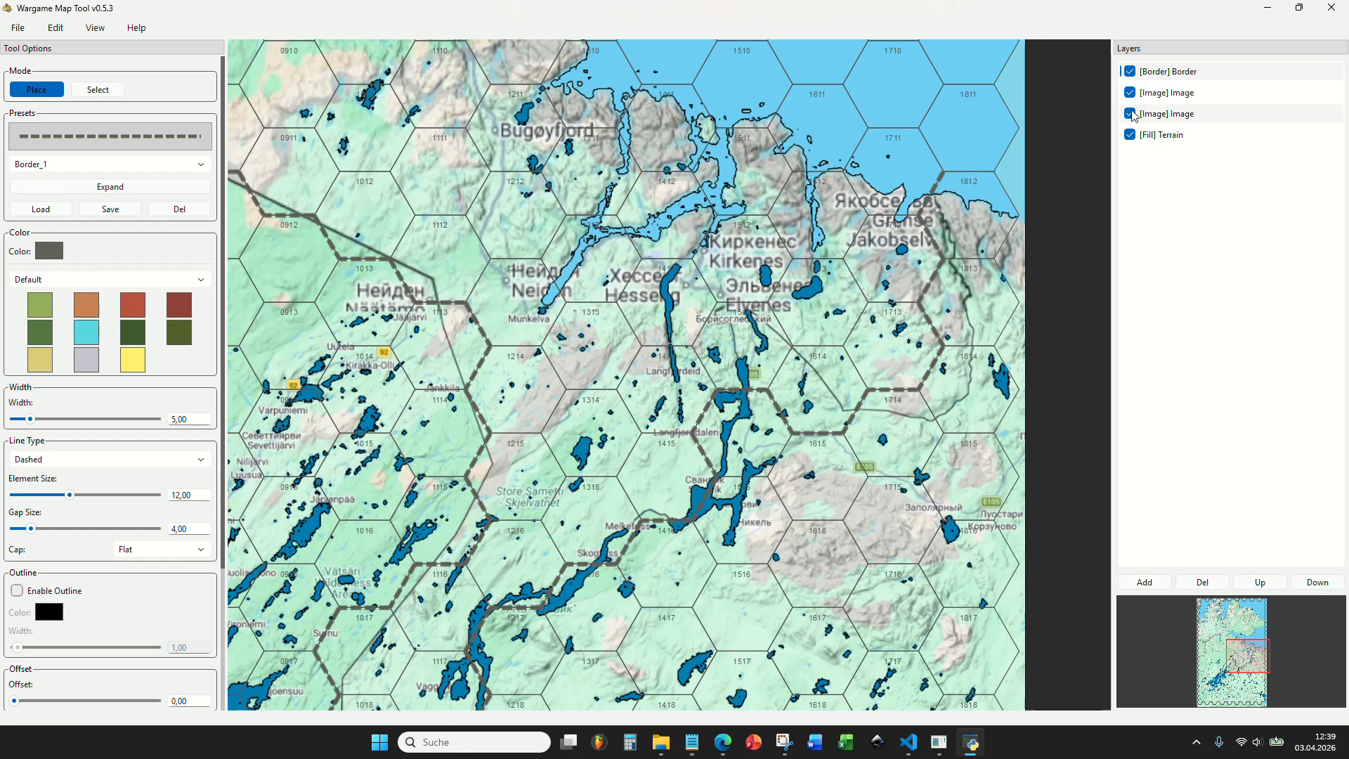
Hide the reference map image layer and move the border layer below the water image layer.
left_click(1130, 113)
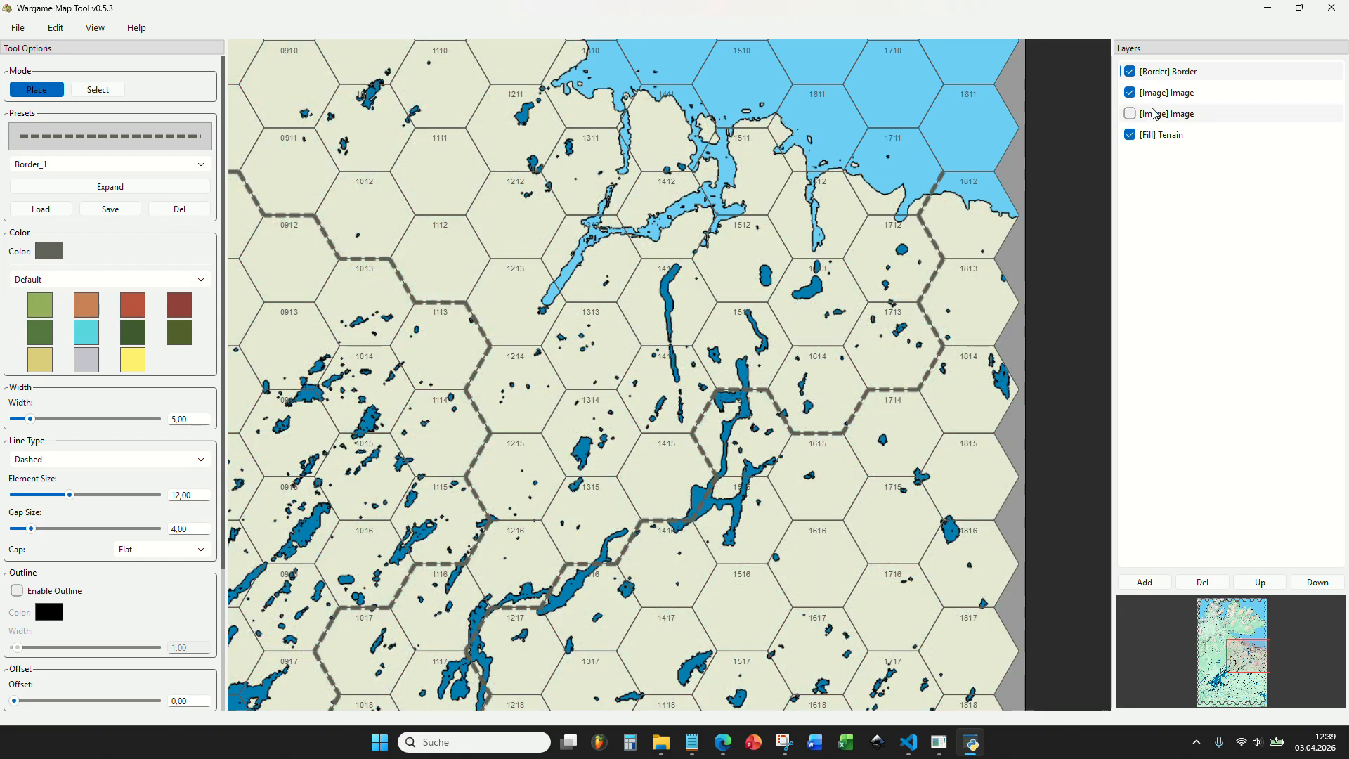
left_click(1183, 92)
left_click(1182, 72)
left_click_drag(1180, 72, 1171, 98)
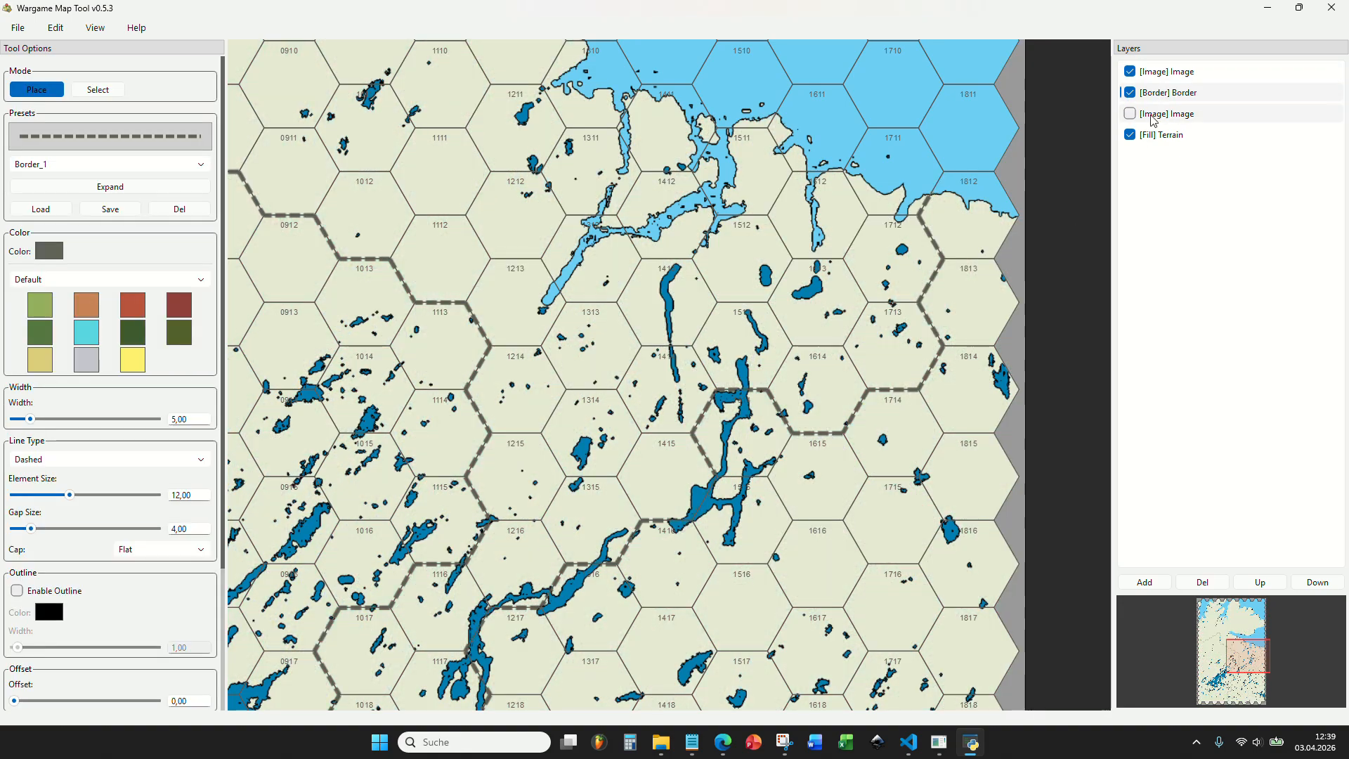
Examine how the border line looks beneath the rivers and lakes along its whole course.
scroll(945, 172, "up", 3)
scroll(893, 251, "down", 5)
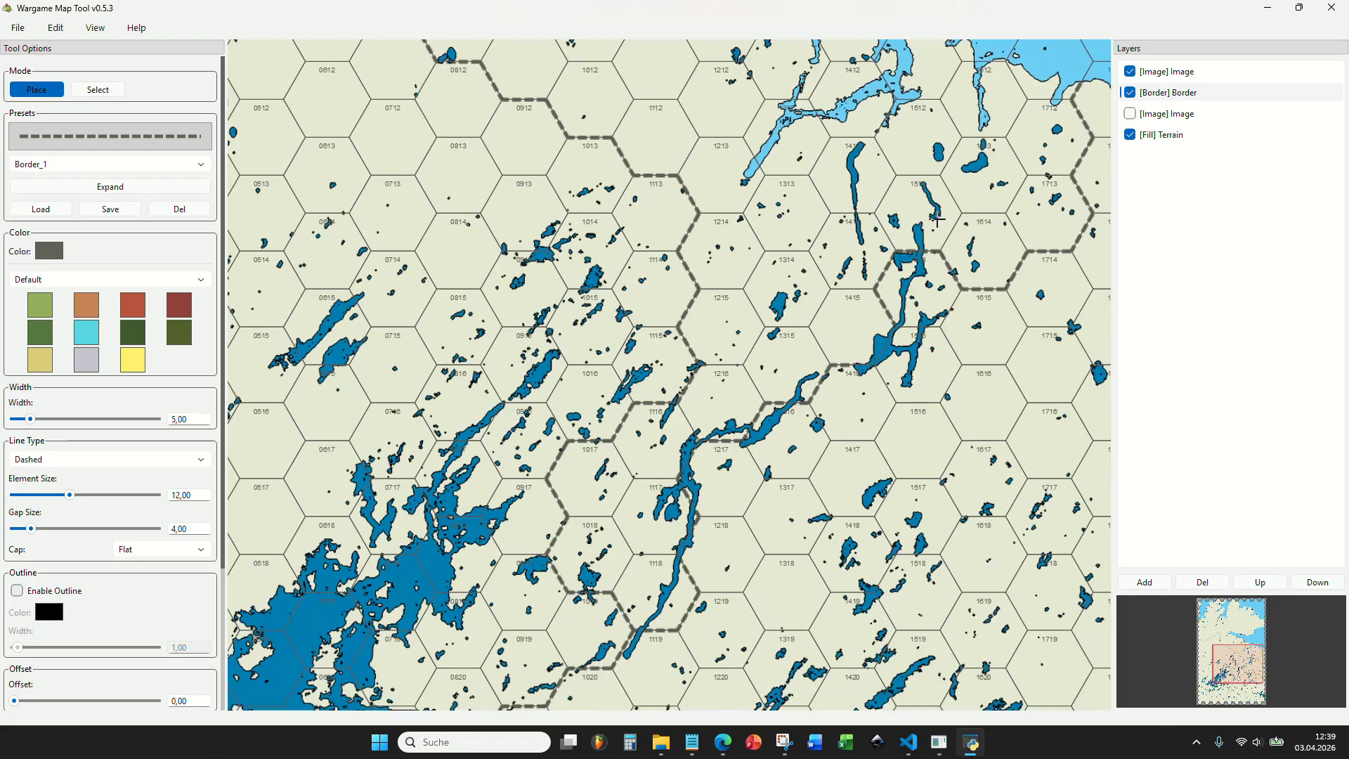
scroll(796, 375, "up", 4)
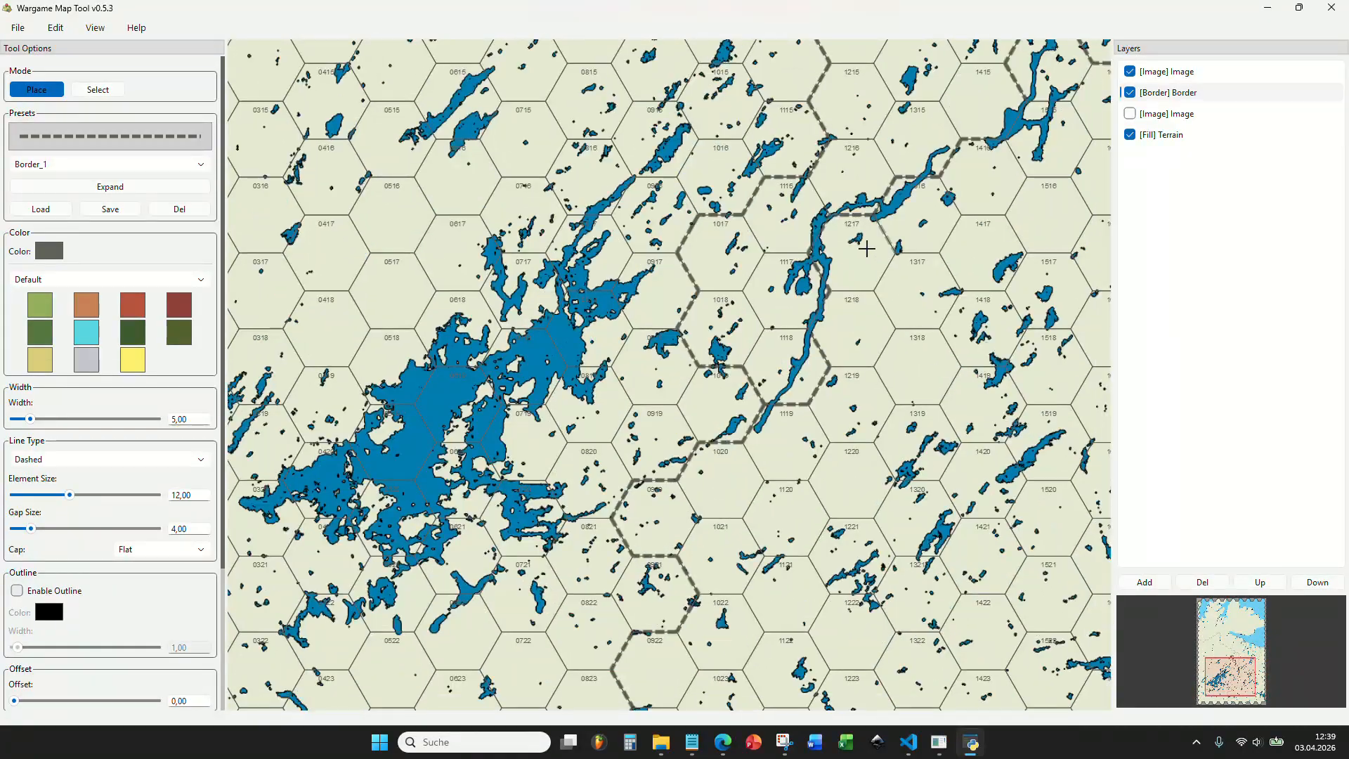
scroll(866, 248, "down", 1)
left_click_drag(866, 249, 908, 476)
left_click_drag(456, 133, 527, 366)
left_click_drag(620, 223, 600, 182)
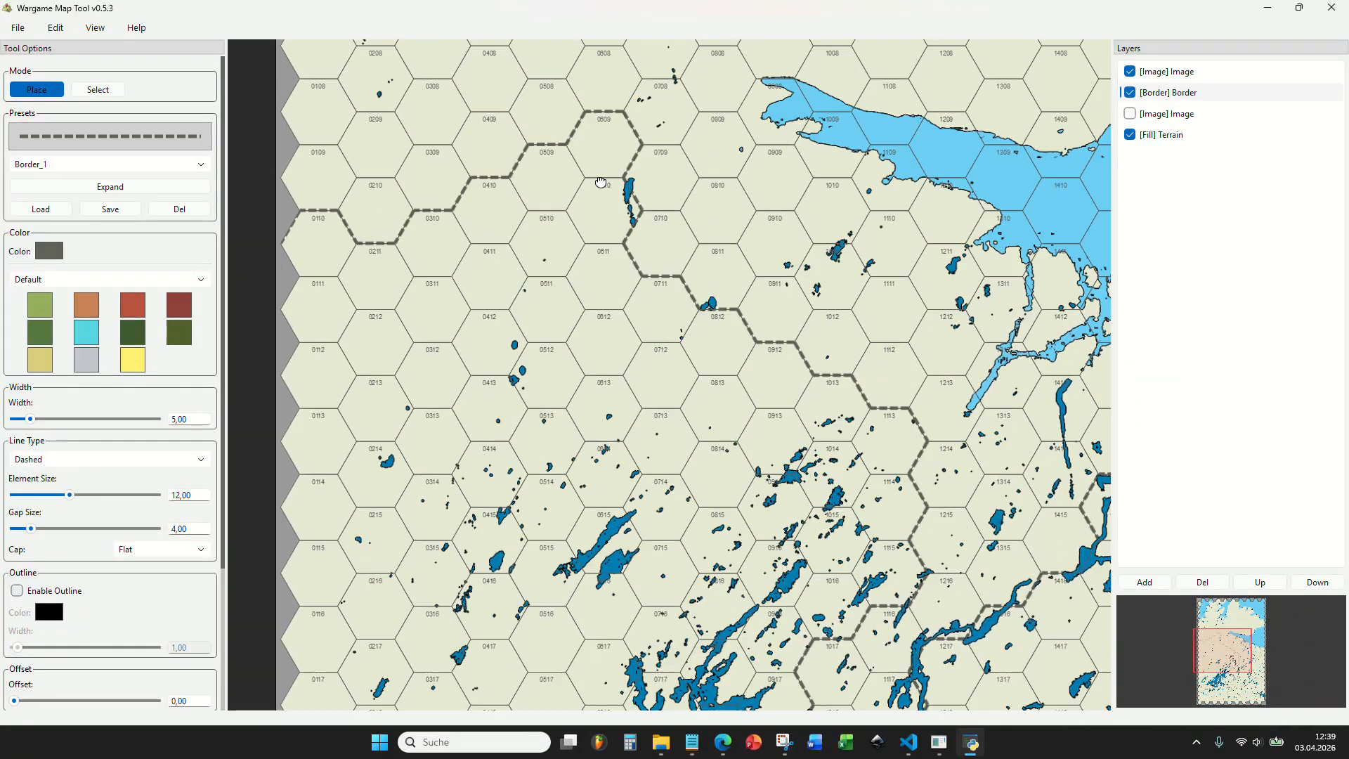
scroll(600, 182, "down", 2)
scroll(650, 423, "up", 6)
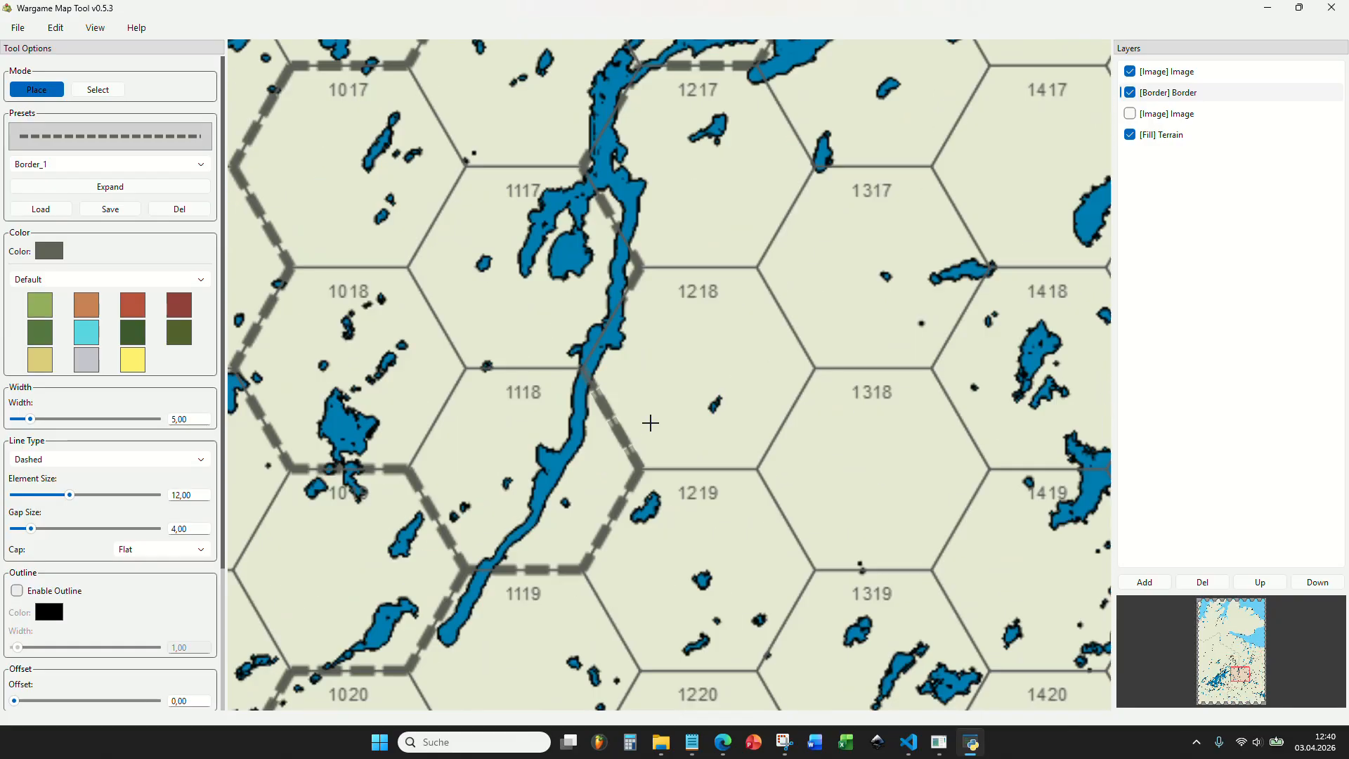
scroll(630, 347, "up", 3)
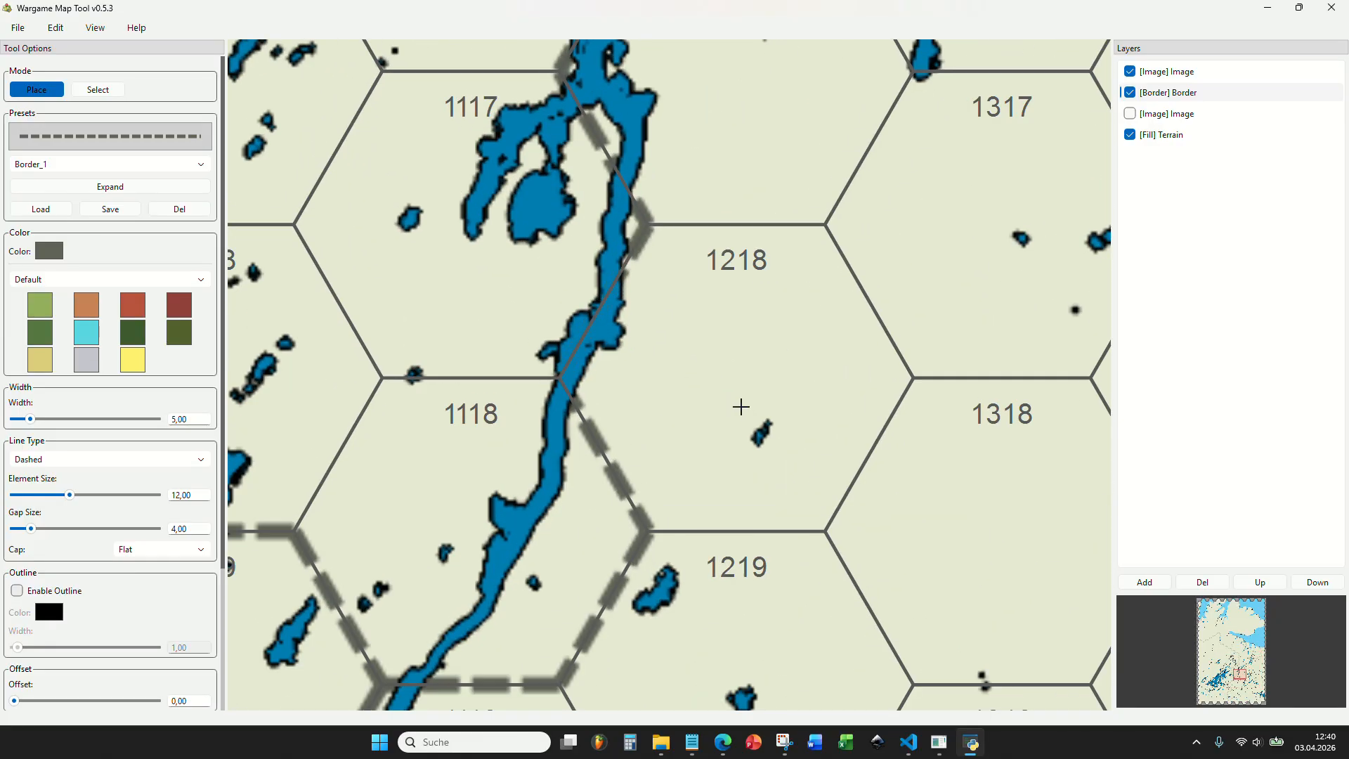
scroll(679, 353, "down", 2)
left_click_drag(686, 303, 661, 373)
left_click_drag(664, 258, 584, 406)
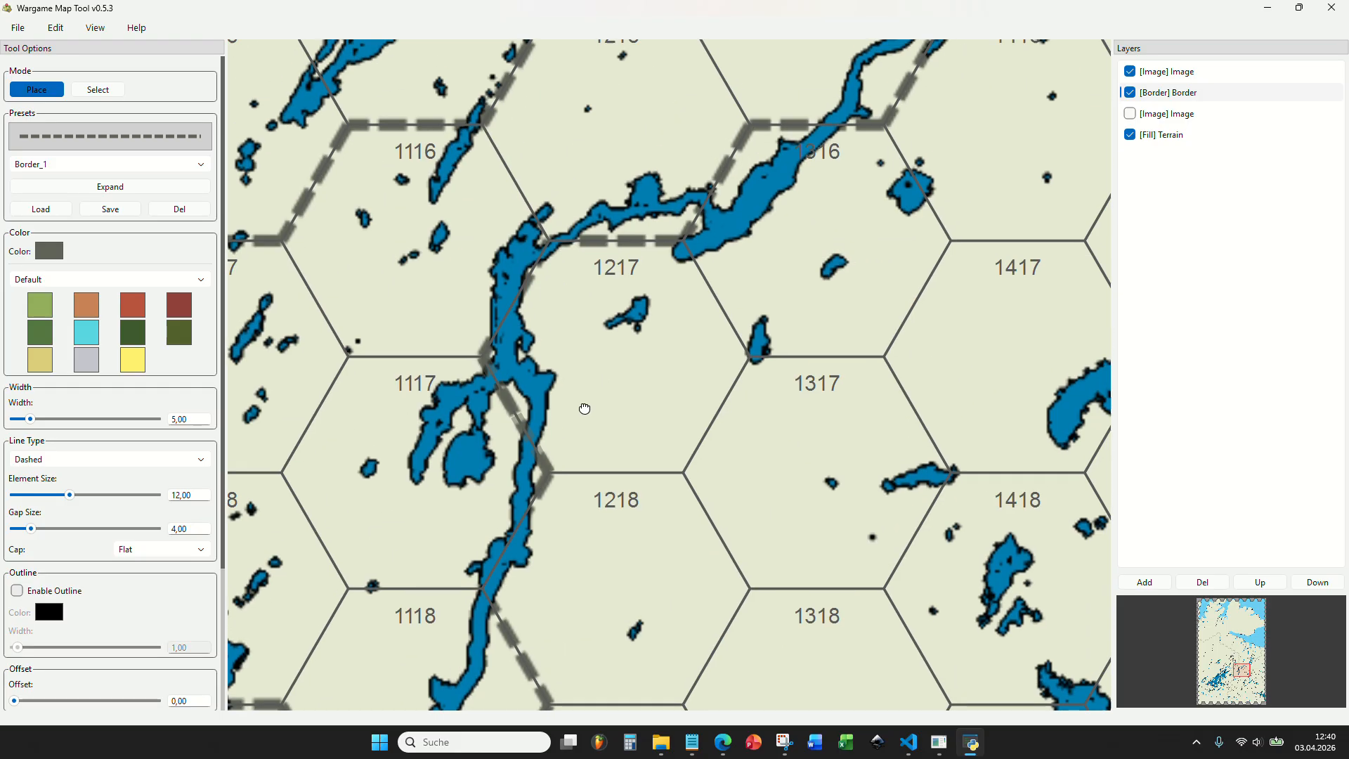
scroll(612, 381, "down", 2)
scroll(691, 259, "up", 2)
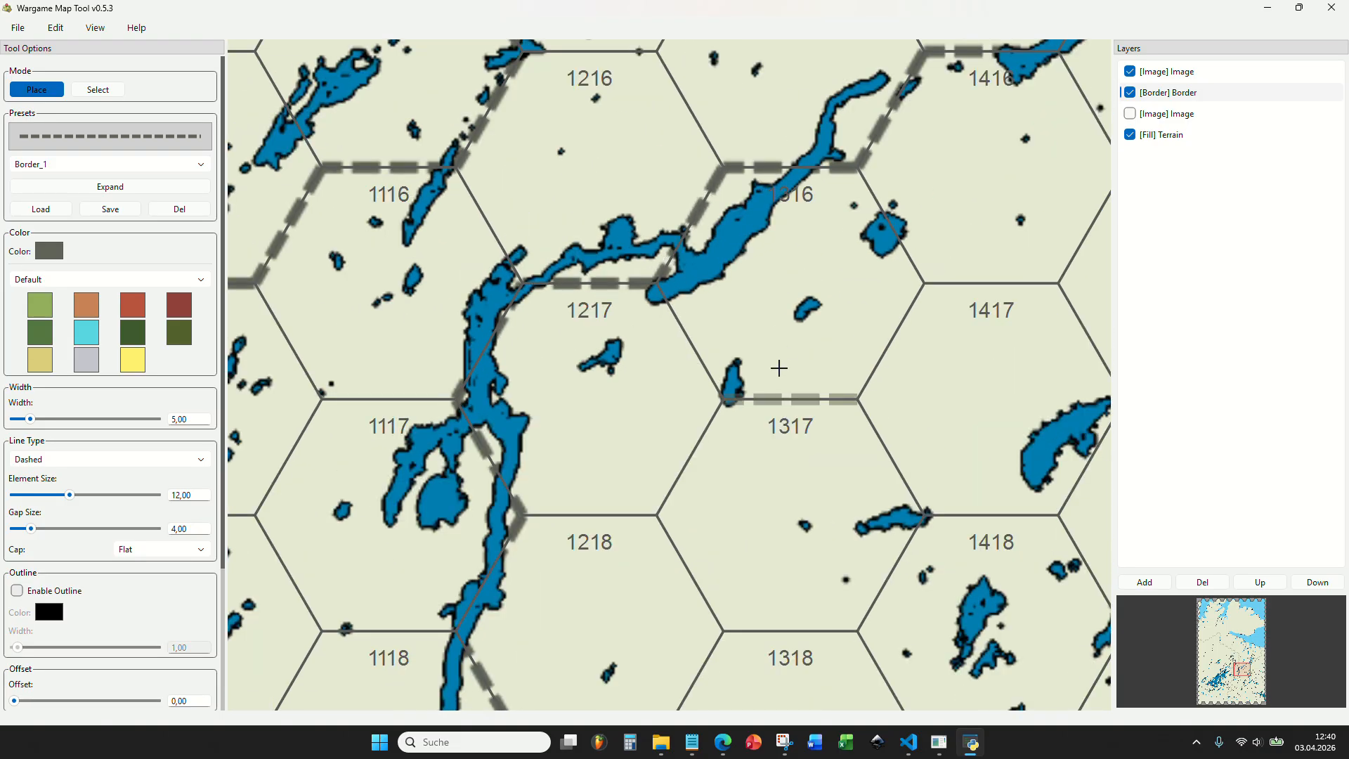
scroll(778, 368, "down", 4)
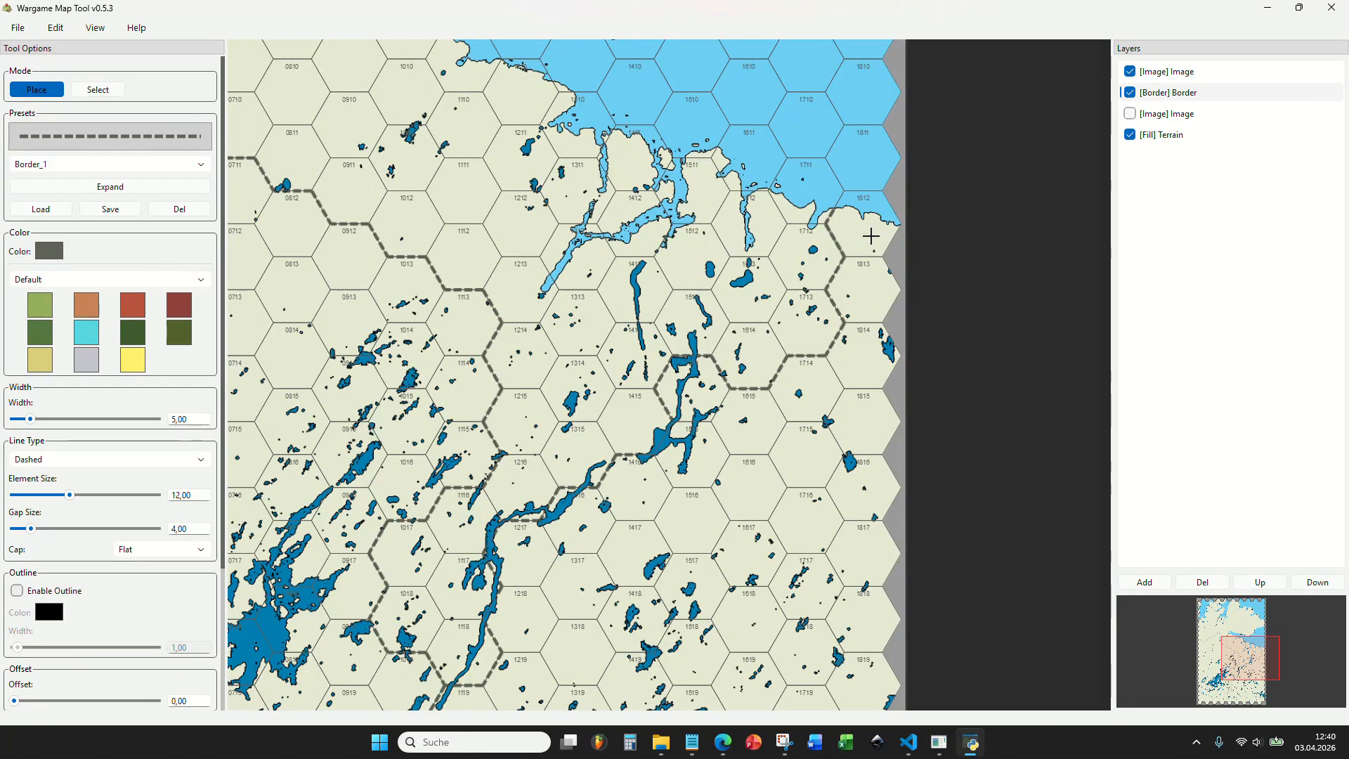
Move the border layer back above the water image layer and remove the coastal border segment between hexes 1711 and 1812.
left_click_drag(1186, 96, 1184, 76)
scroll(805, 238, "up", 3)
scroll(804, 237, "down", 3)
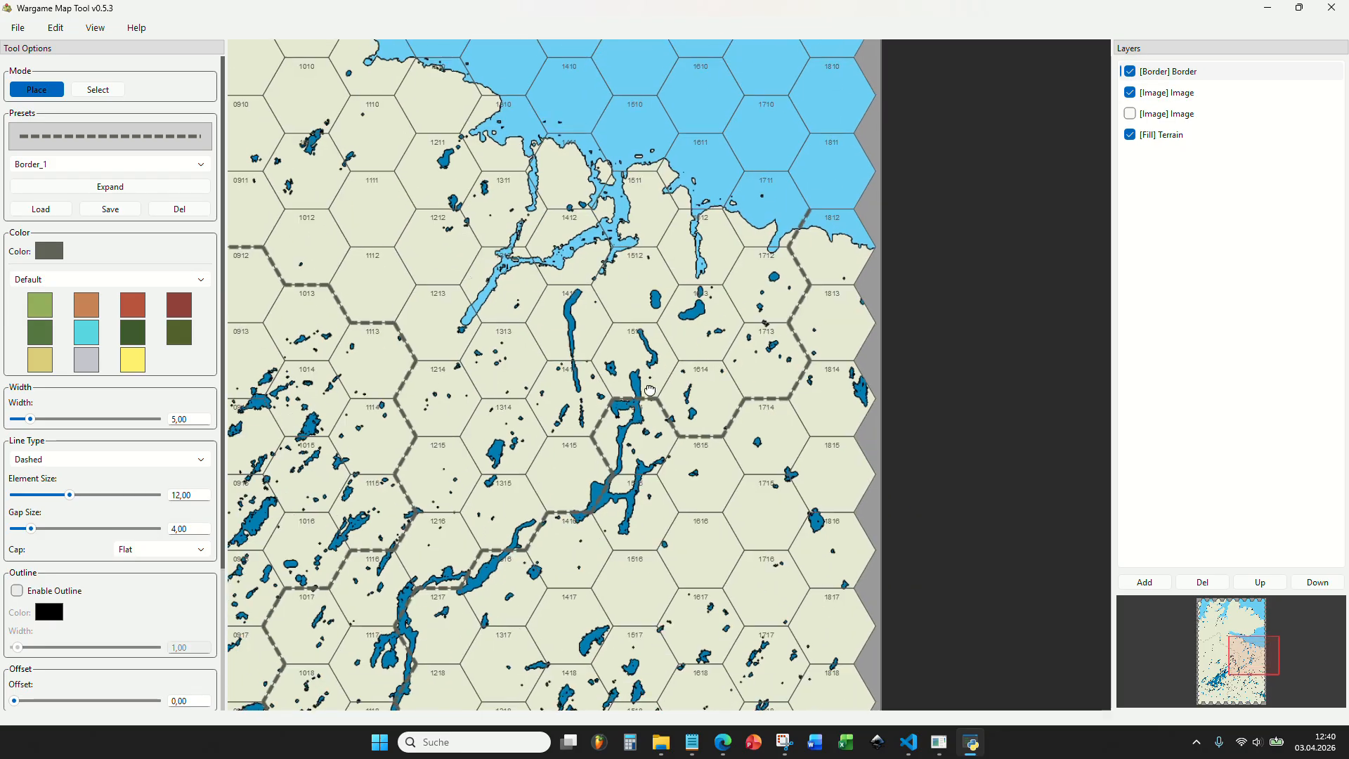
scroll(607, 480, "up", 3)
scroll(606, 480, "up", 3)
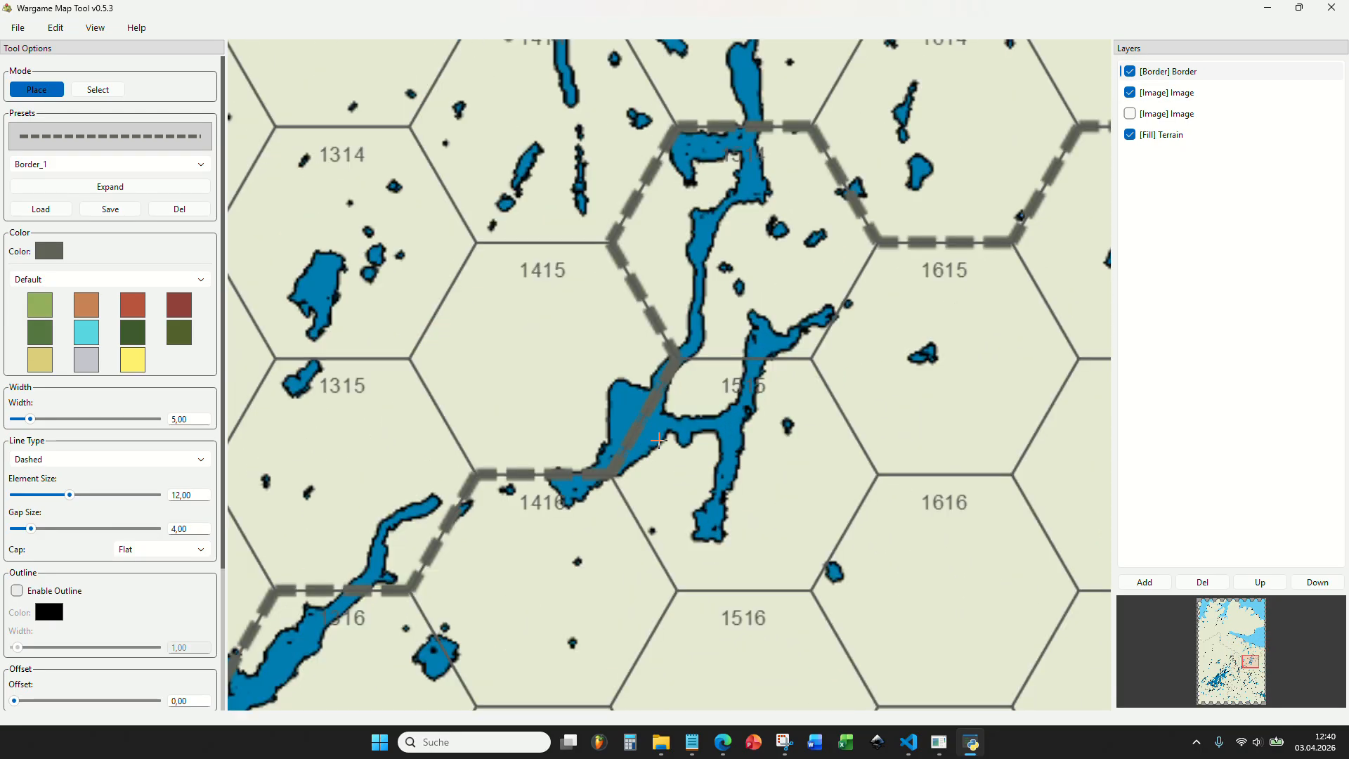
scroll(550, 458, "down", 5)
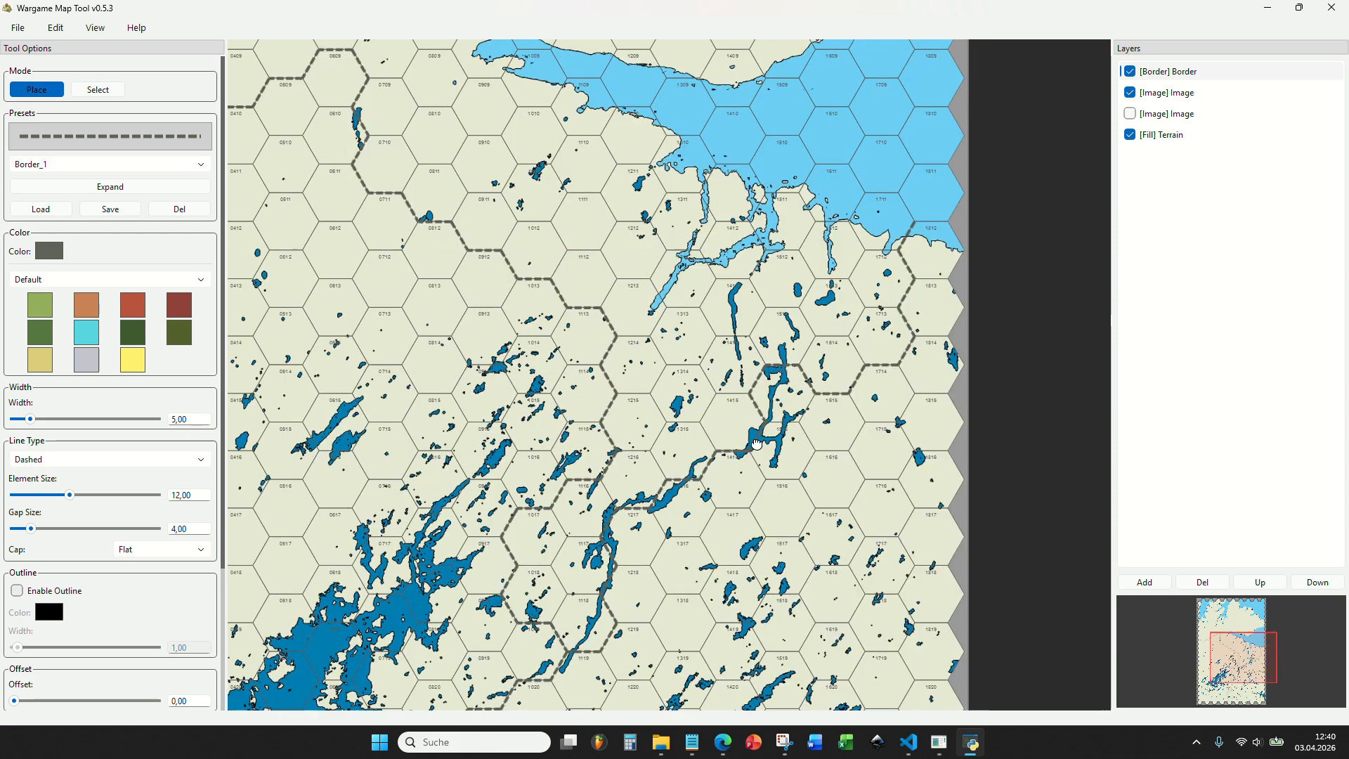
scroll(838, 270, "up", 5)
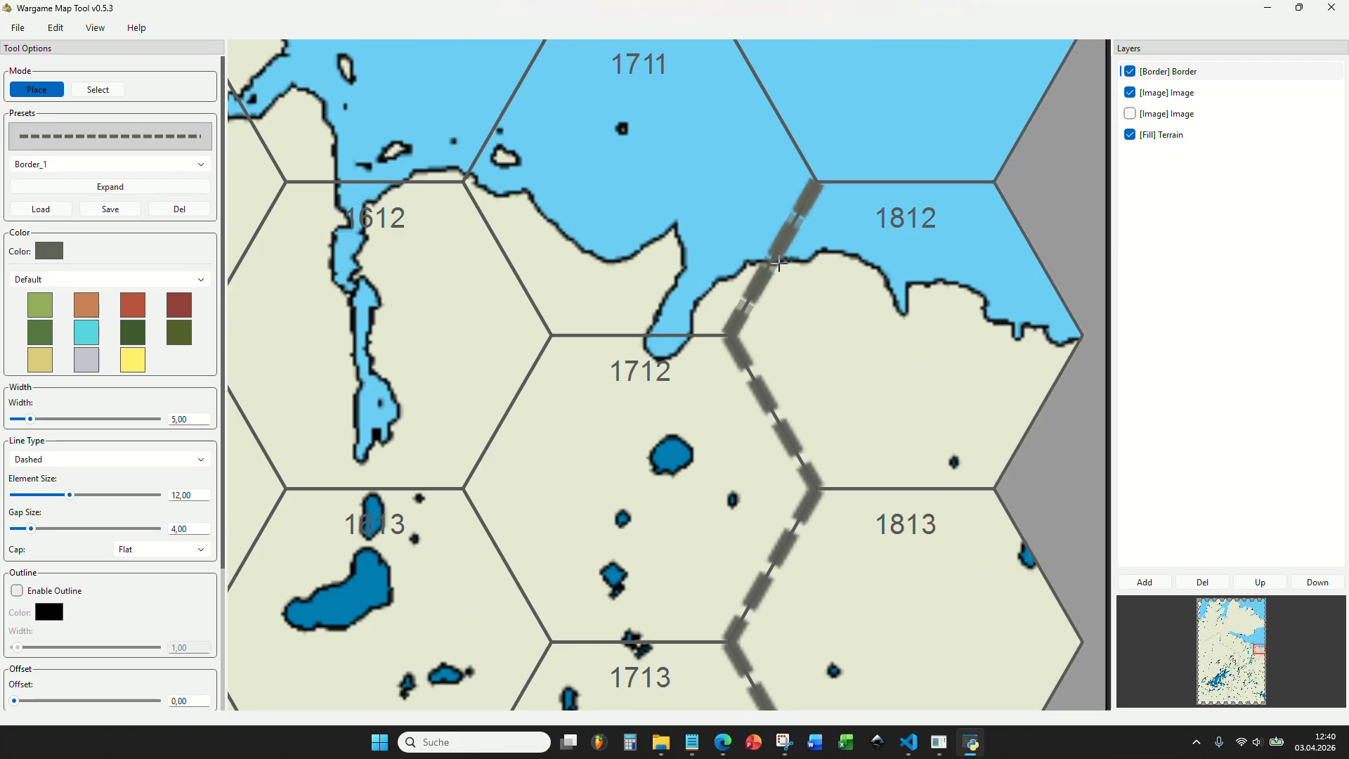
left_click(778, 262)
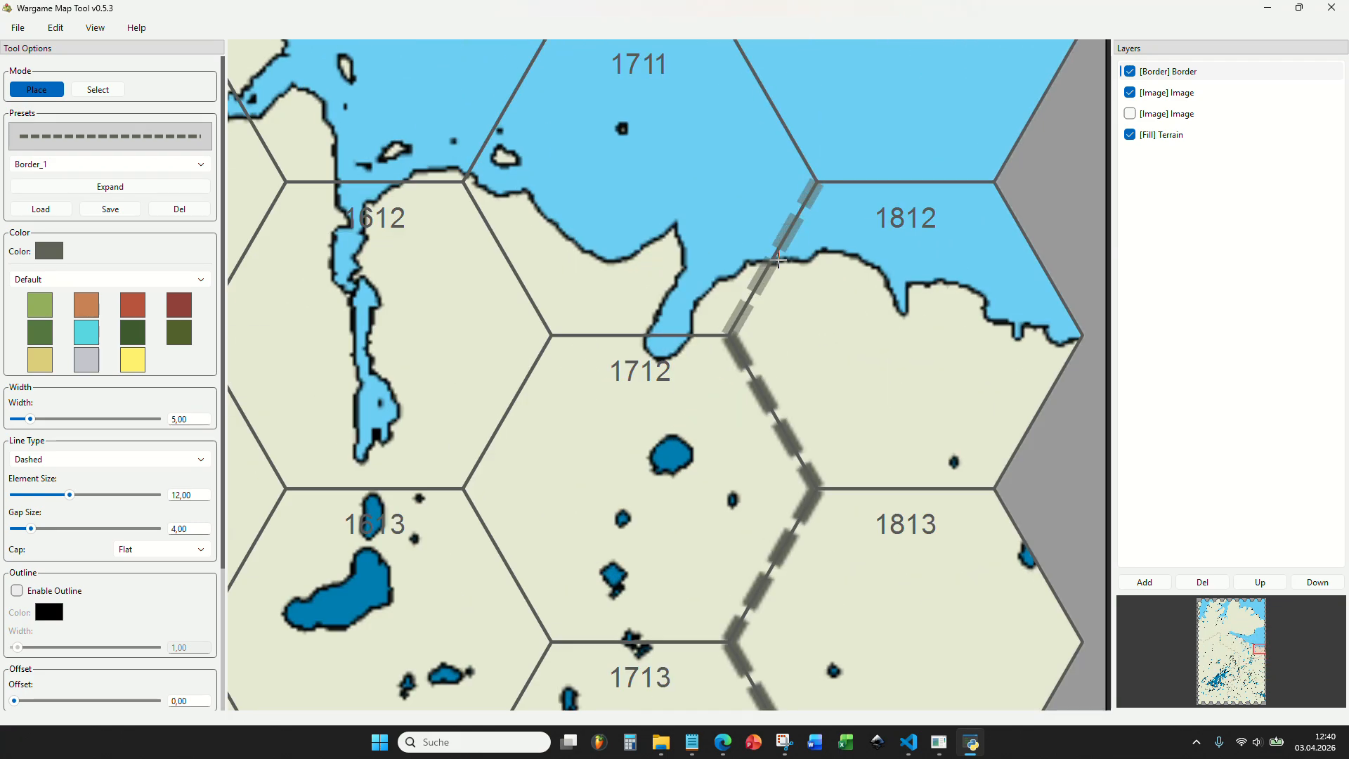
Add a Border layer directly above the reference image layer and place the segment between hexes 1711 and 1812 on it.
left_click(1192, 112)
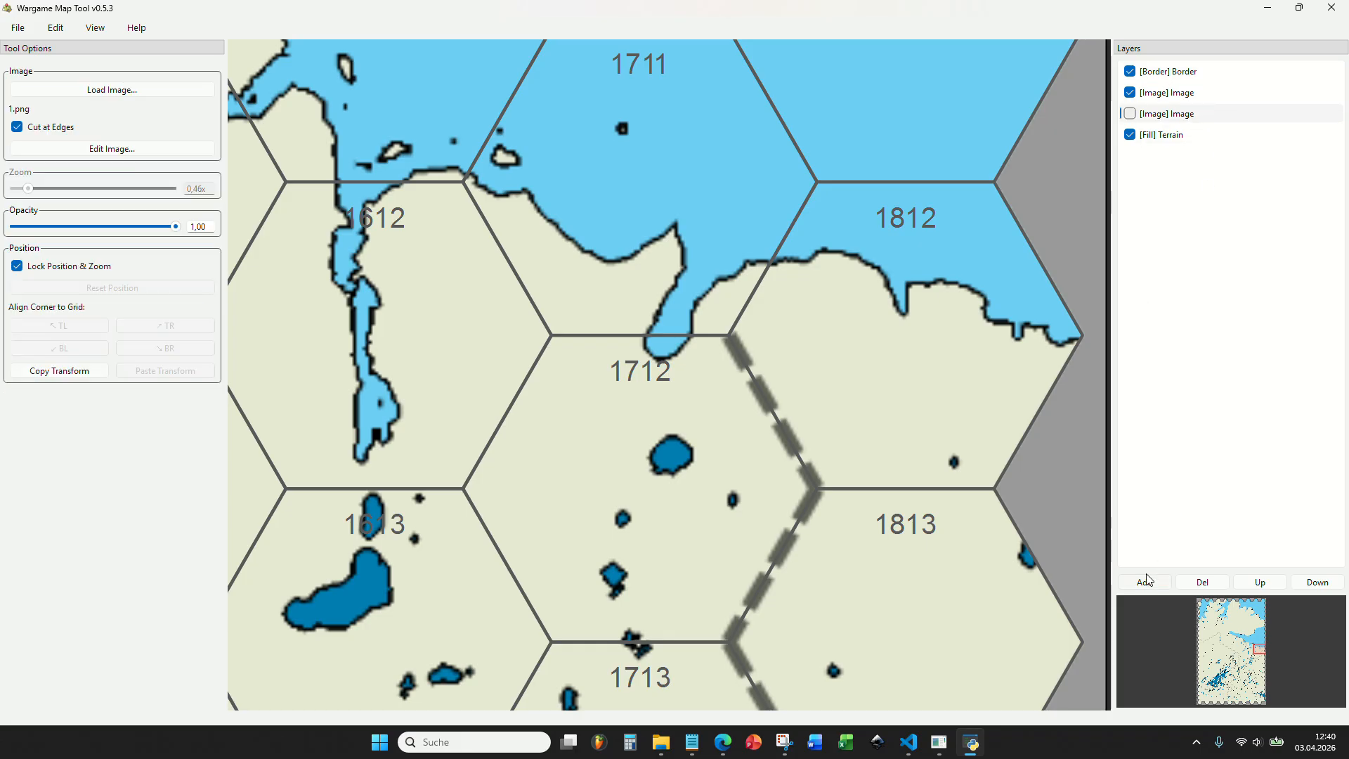
left_click(1145, 582)
left_click(632, 351)
left_click(644, 386)
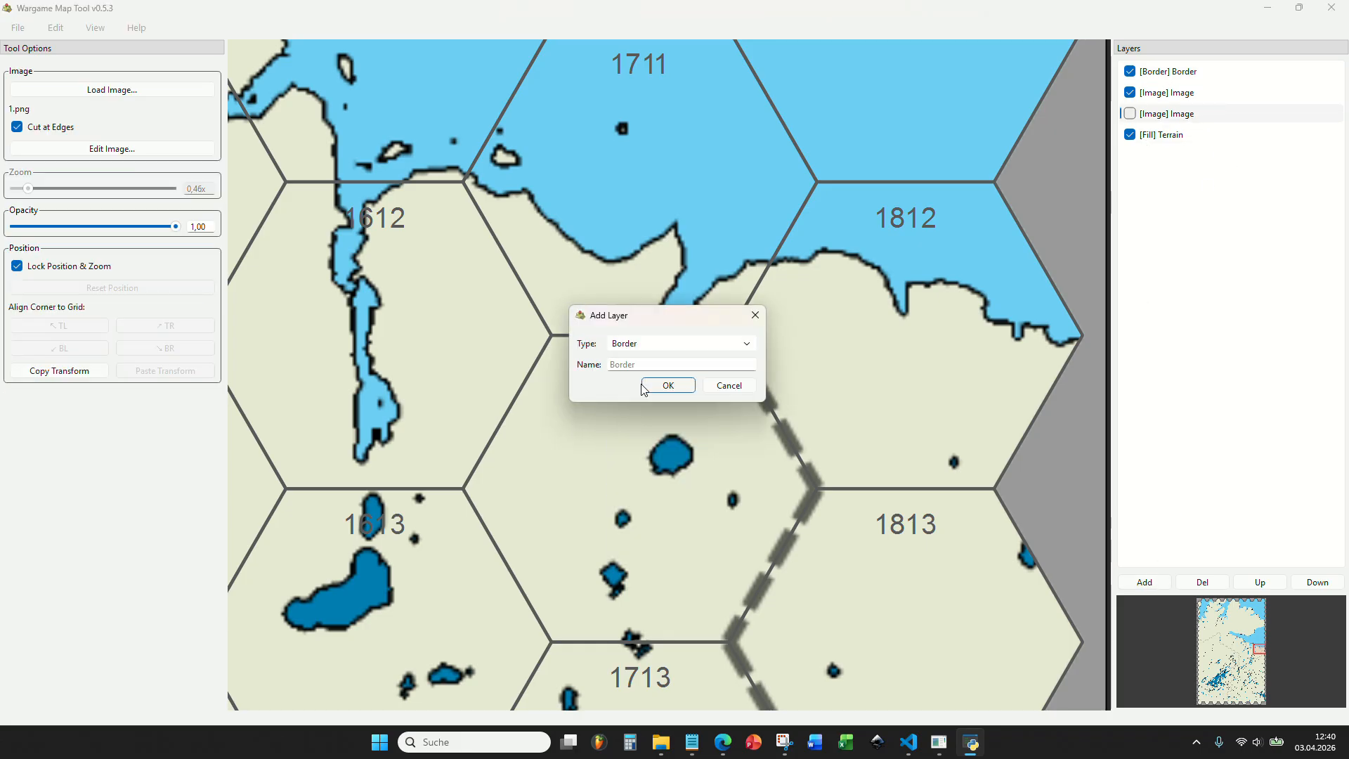
left_click(667, 386)
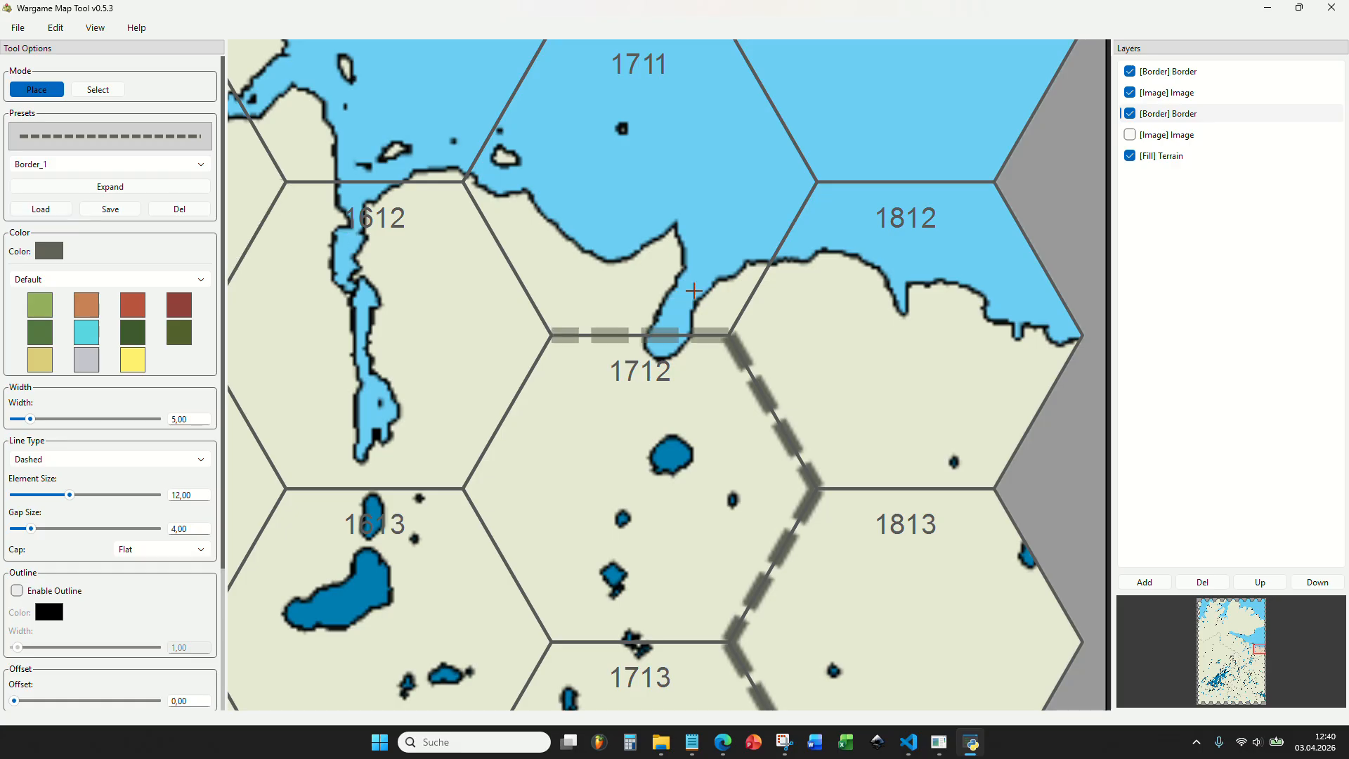
left_click(741, 269)
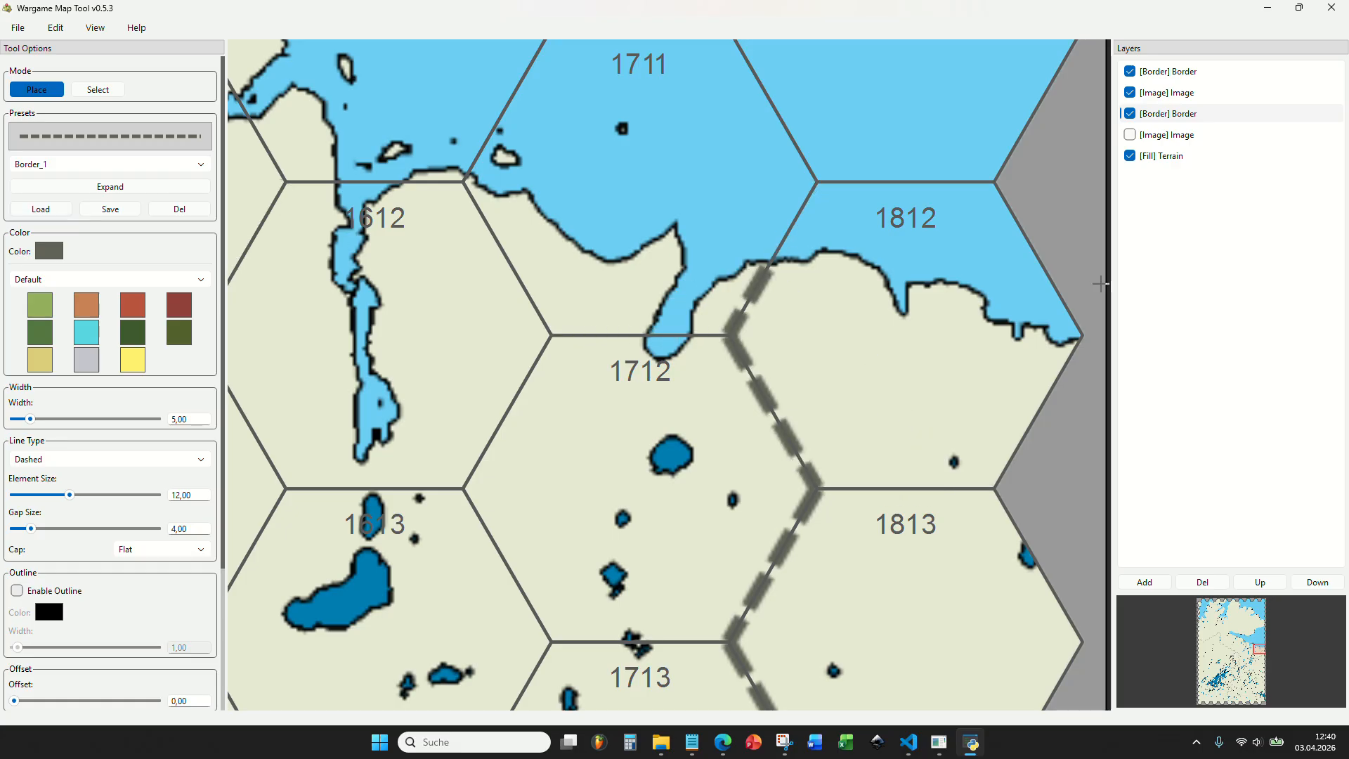
Examine the complete border across the map against the plain terrain.
scroll(1067, 296, "down", 3)
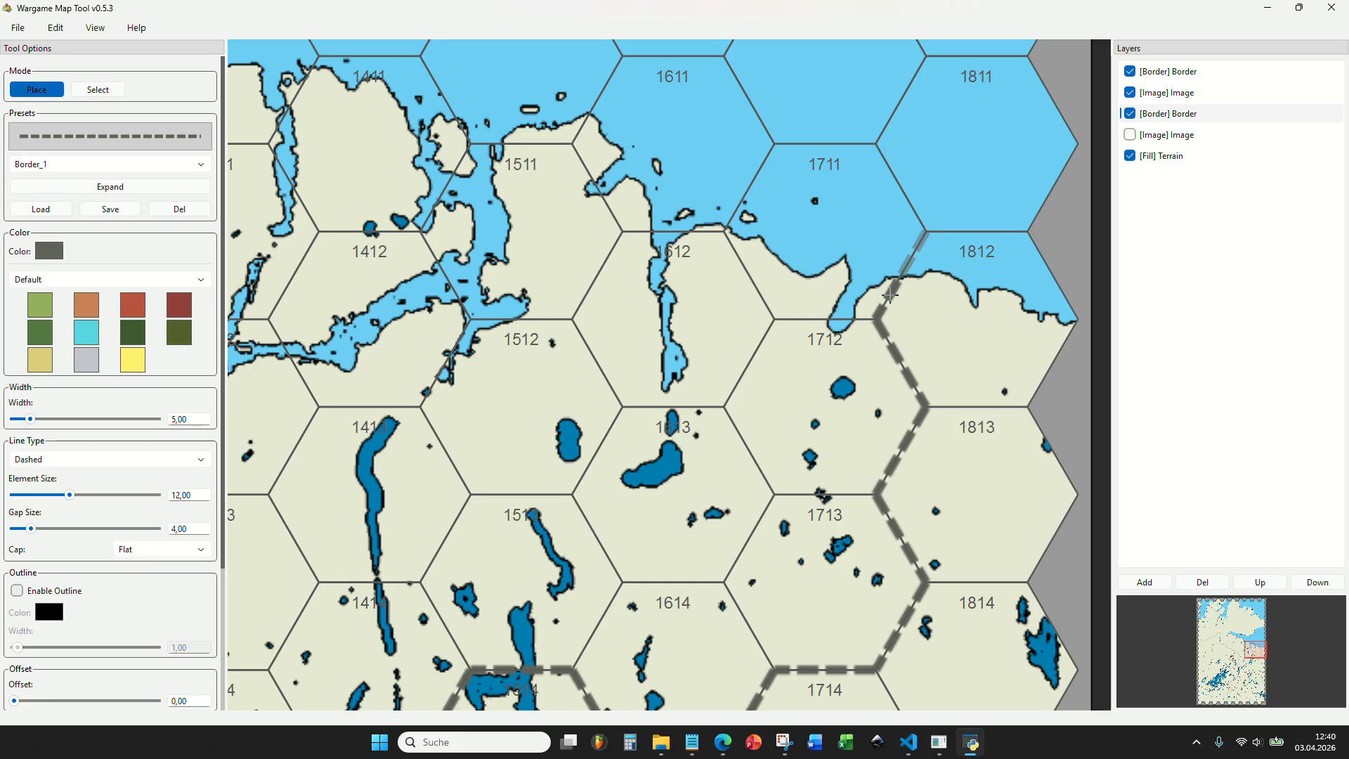
scroll(890, 295, "down", 5)
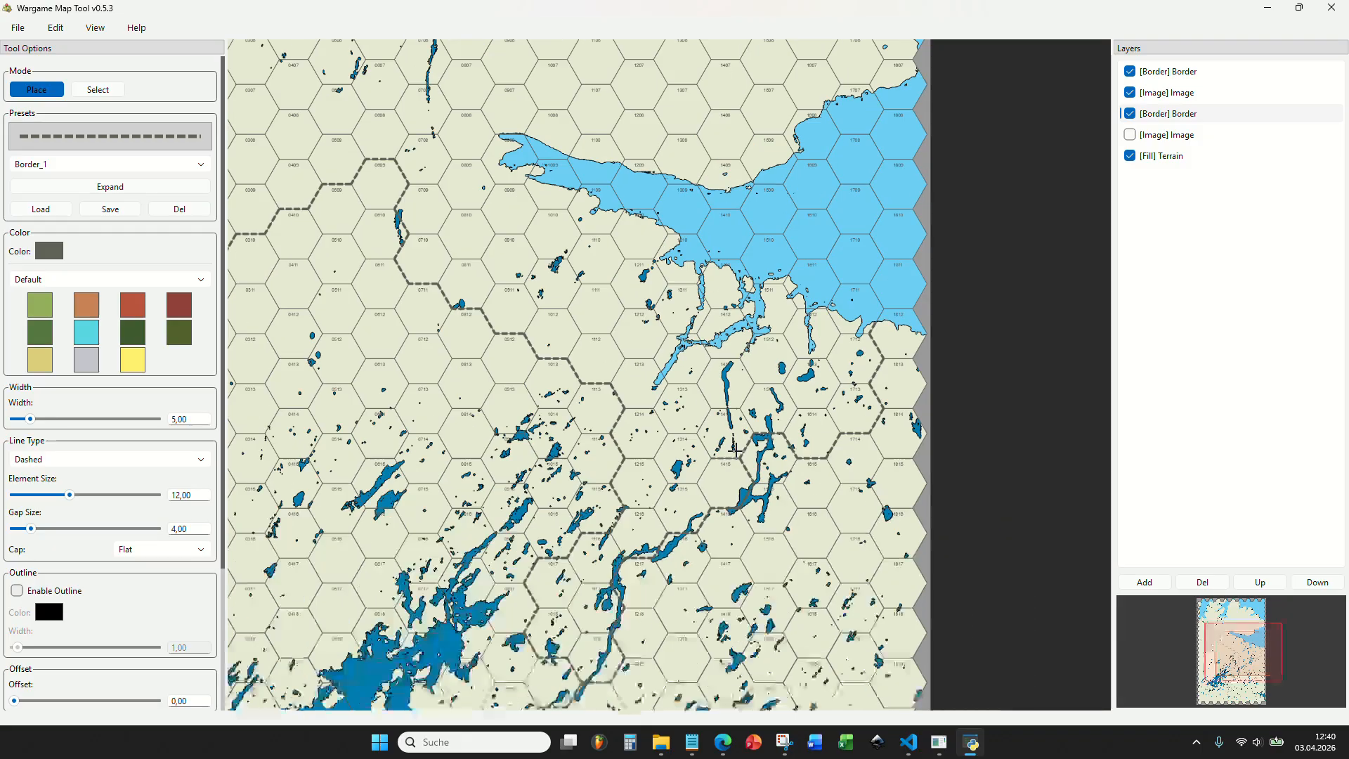
scroll(735, 450, "down", 3)
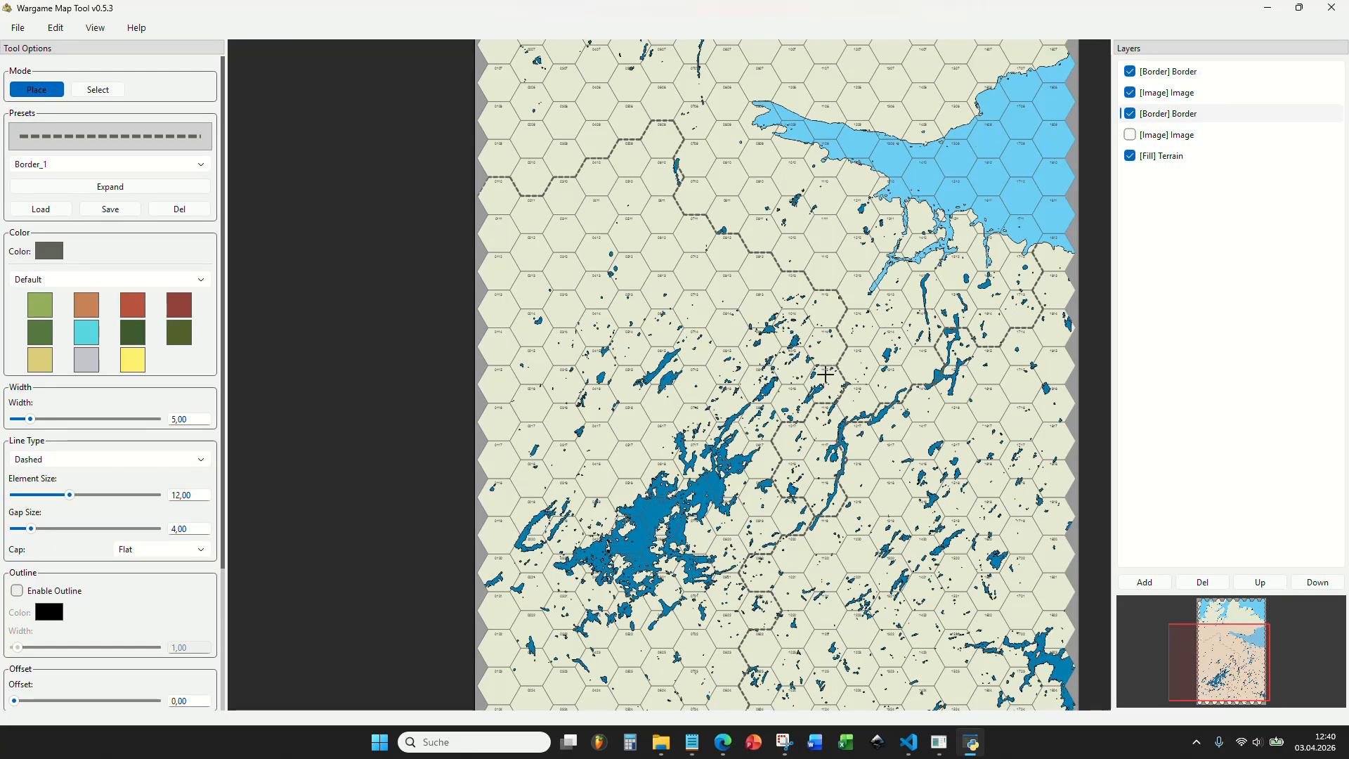
left_click_drag(824, 375, 711, 75)
scroll(642, 312, "up", 5)
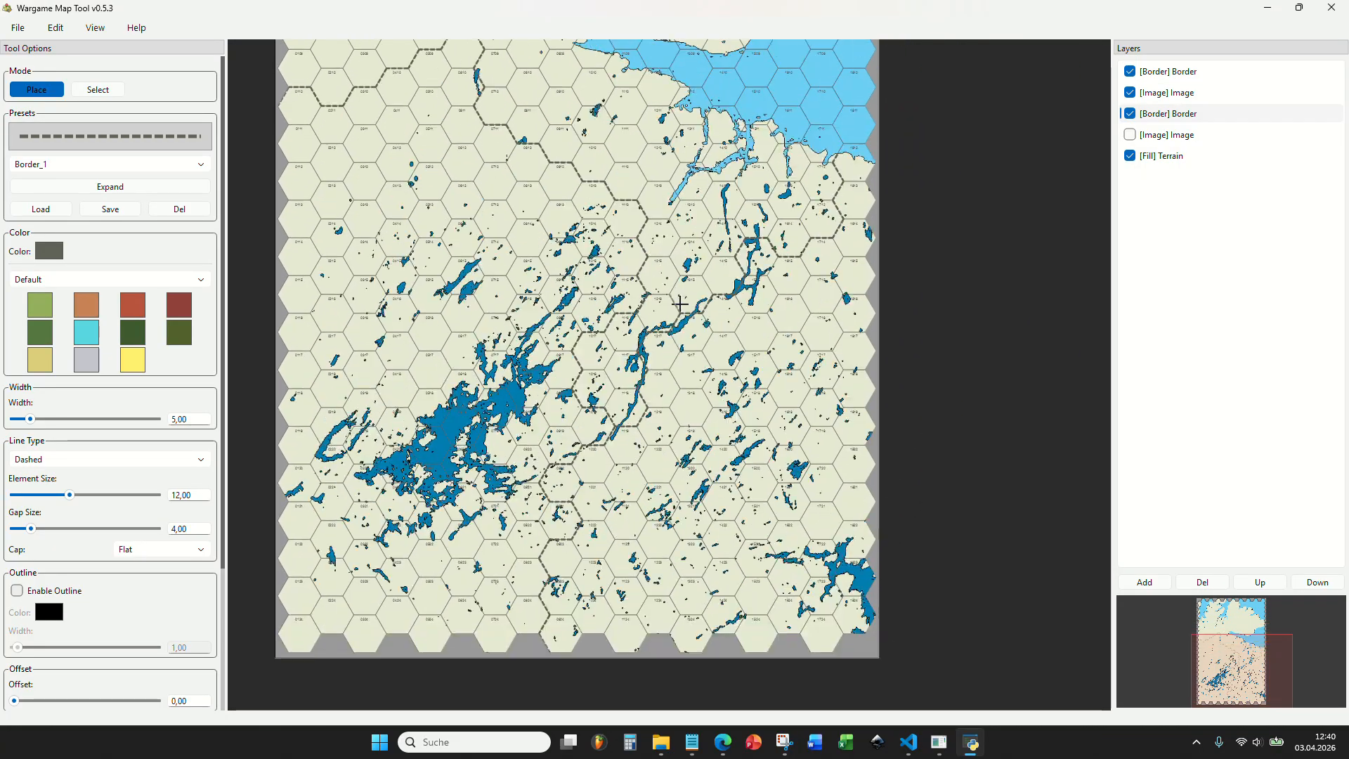
scroll(719, 473, "down", 5)
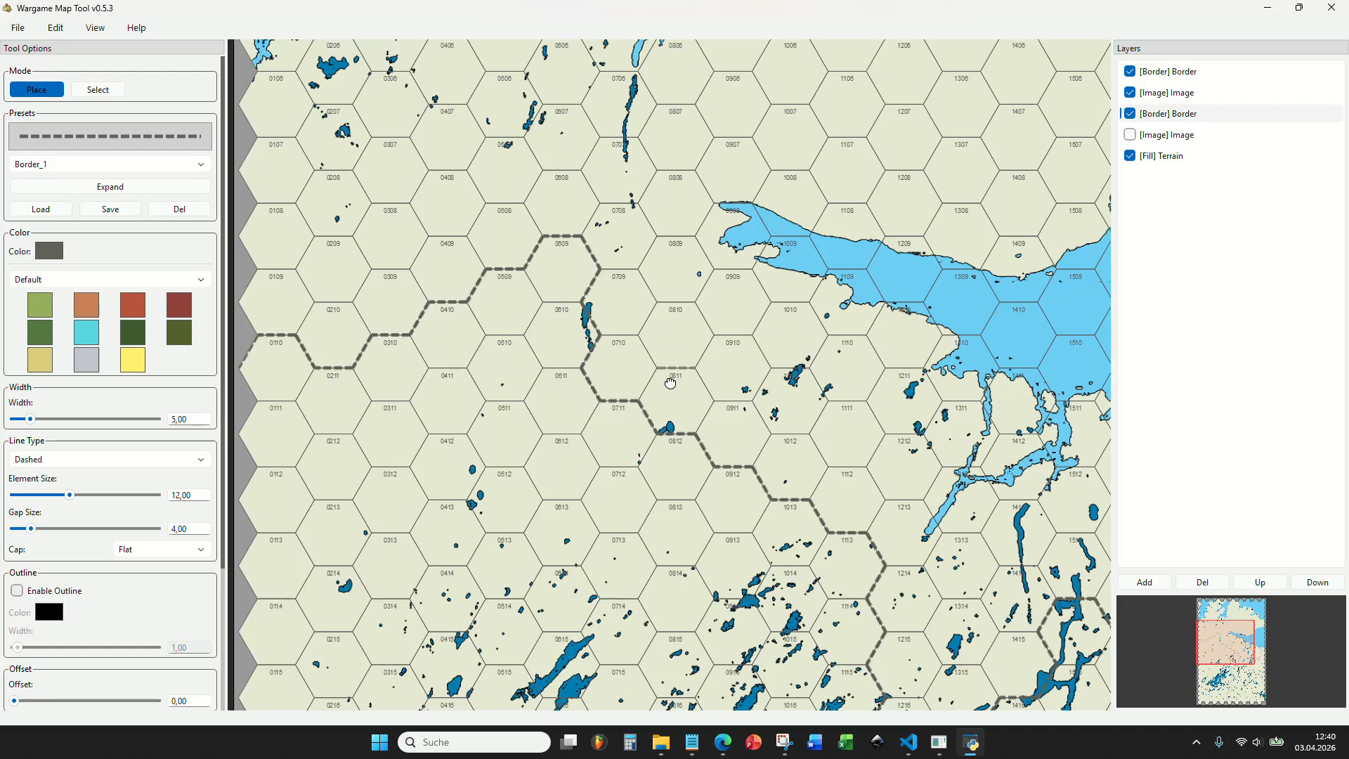
scroll(612, 270, "up", 2)
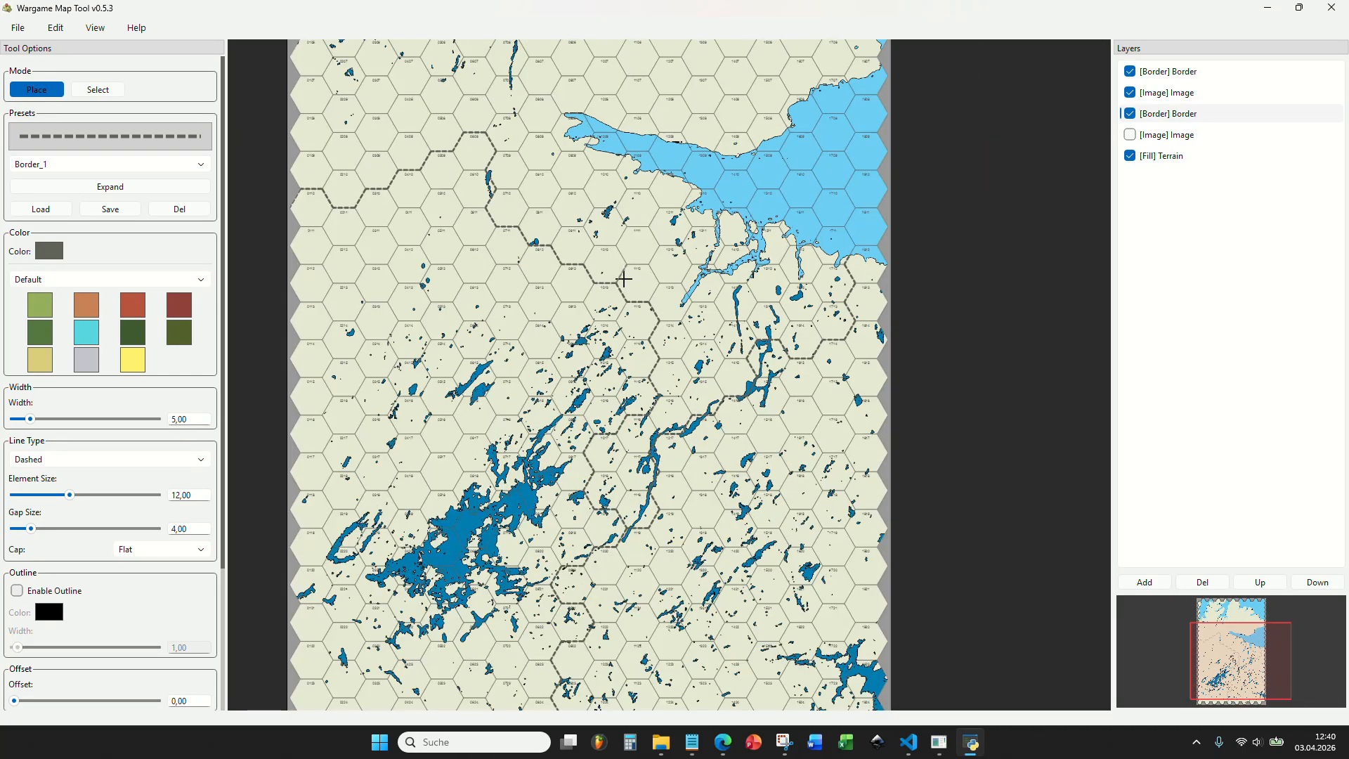
Show the reference map image layer again and inspect the southern and western parts of the map.
left_click(1130, 134)
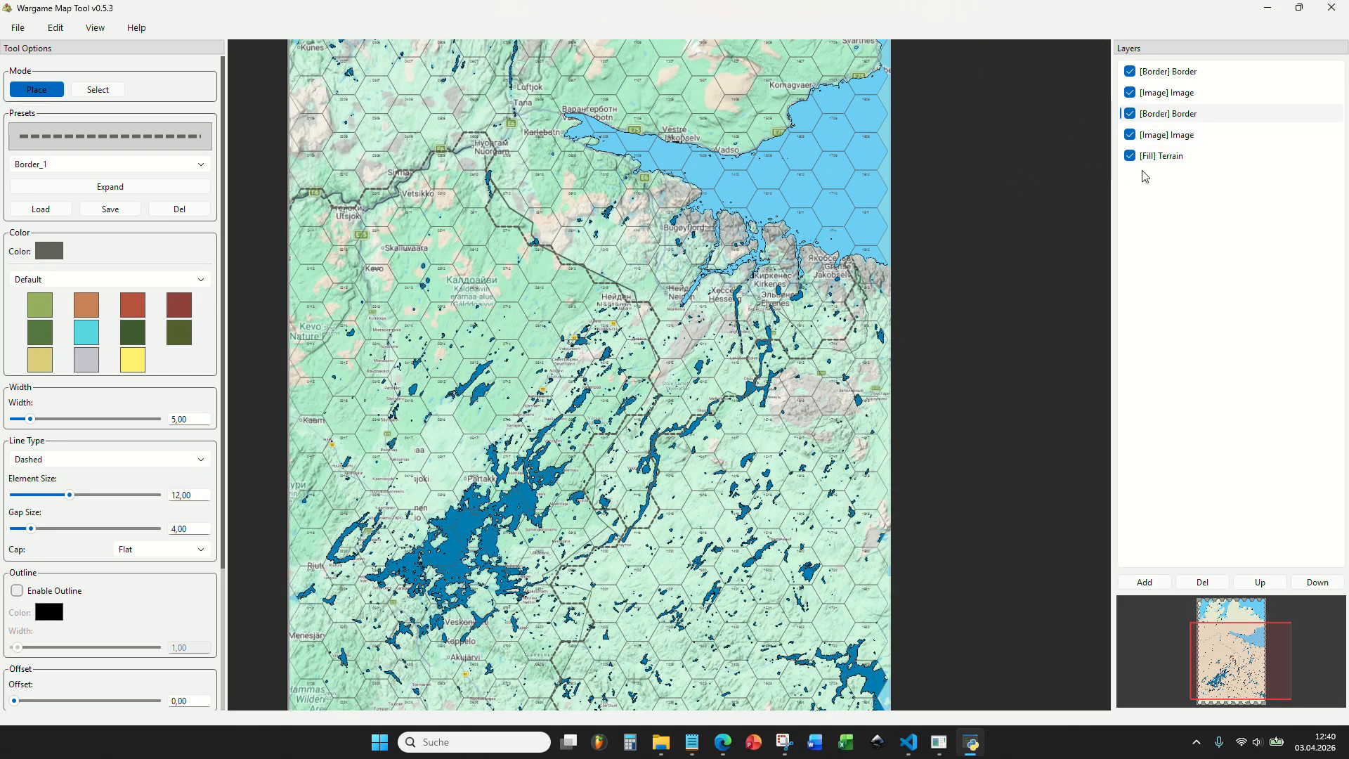
left_click_drag(748, 419, 713, 271)
left_click_drag(498, 584, 676, 364)
scroll(530, 417, "up", 5)
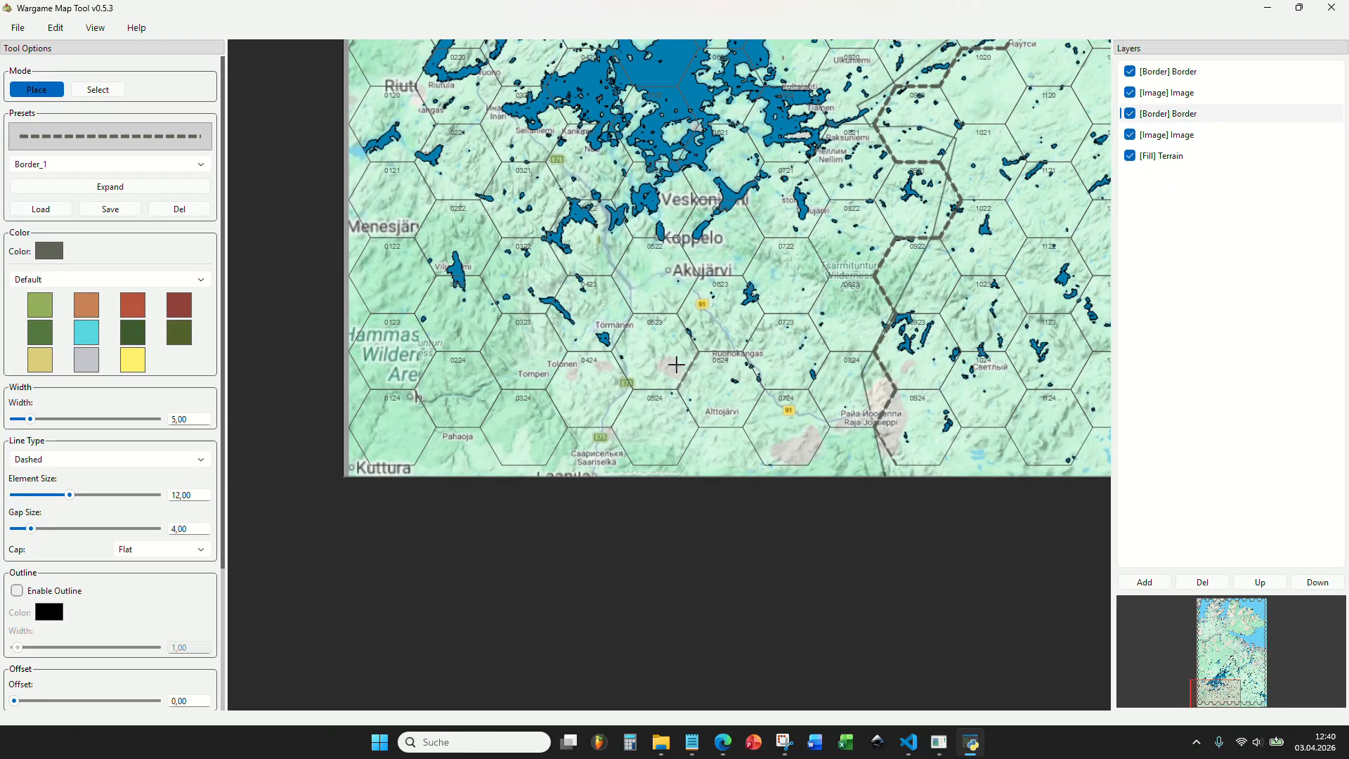
left_click_drag(737, 217, 728, 626)
left_click_drag(640, 272, 647, 361)
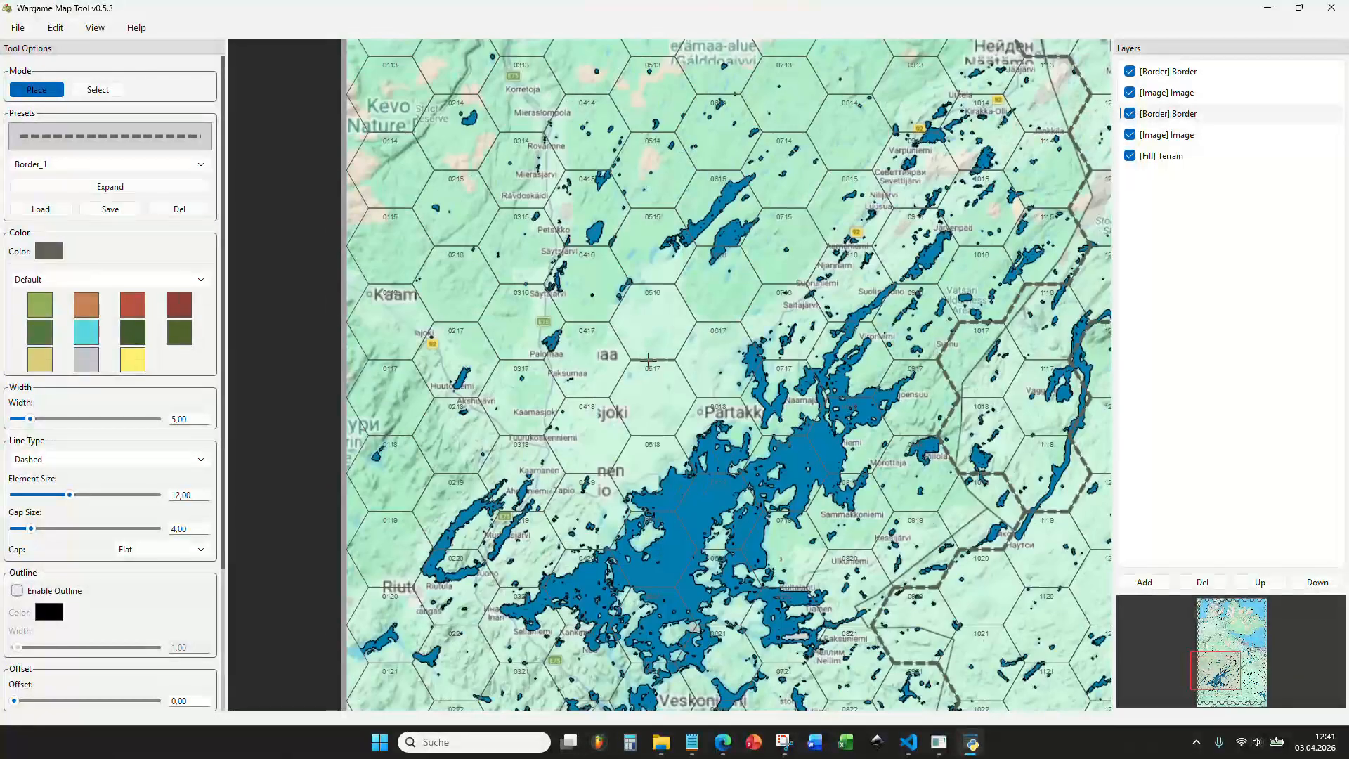
left_click_drag(658, 284, 638, 437)
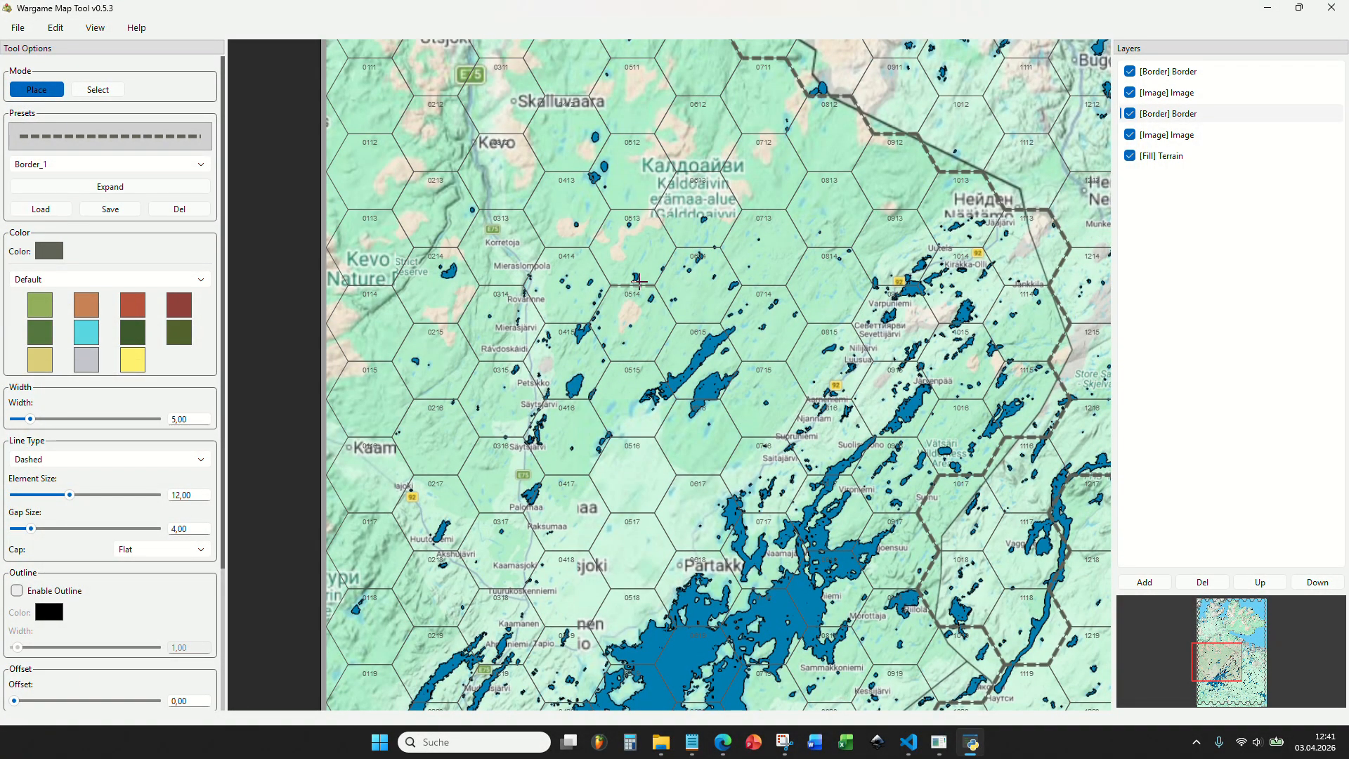
Add an Asset layer and move it to the top of the layer stack.
left_click_drag(639, 281, 564, 434)
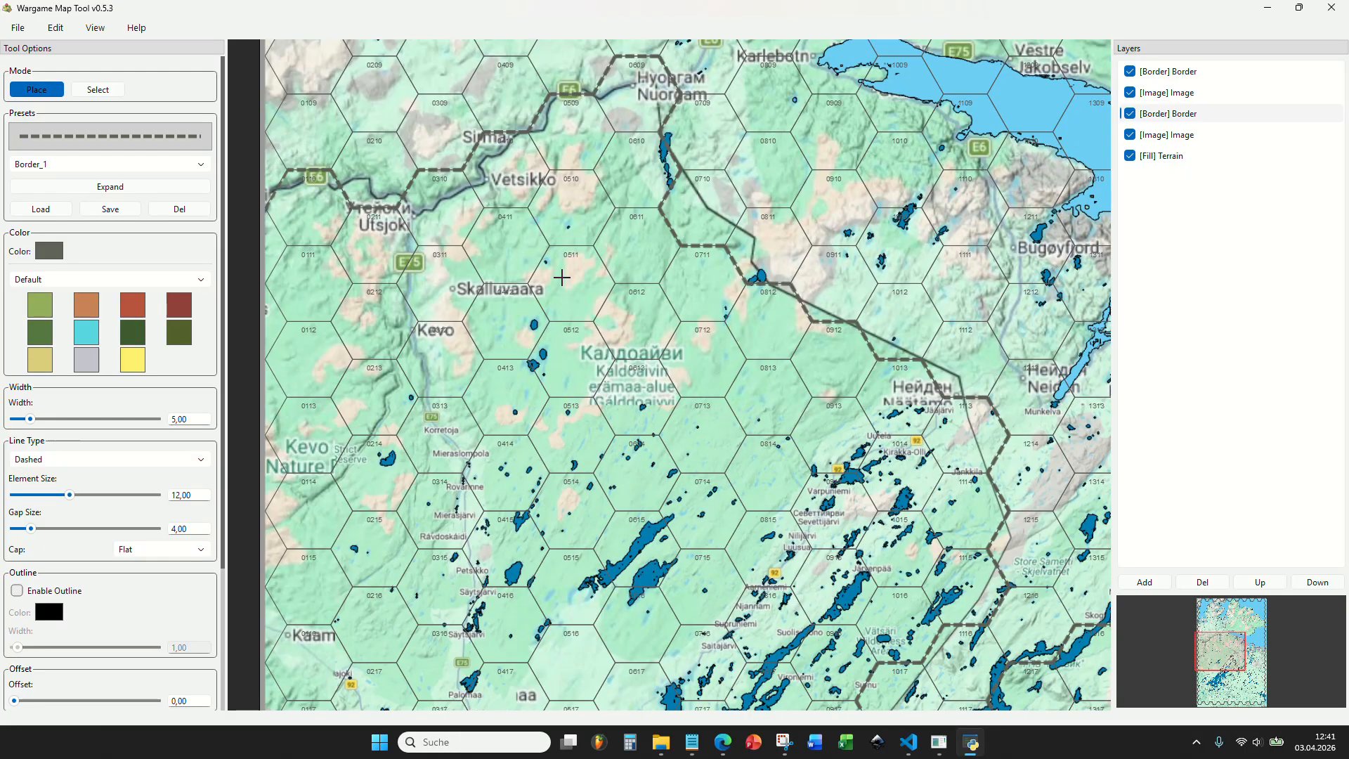
left_click_drag(609, 224, 568, 443)
left_click_drag(692, 345, 694, 503)
left_click_drag(915, 376, 709, 245)
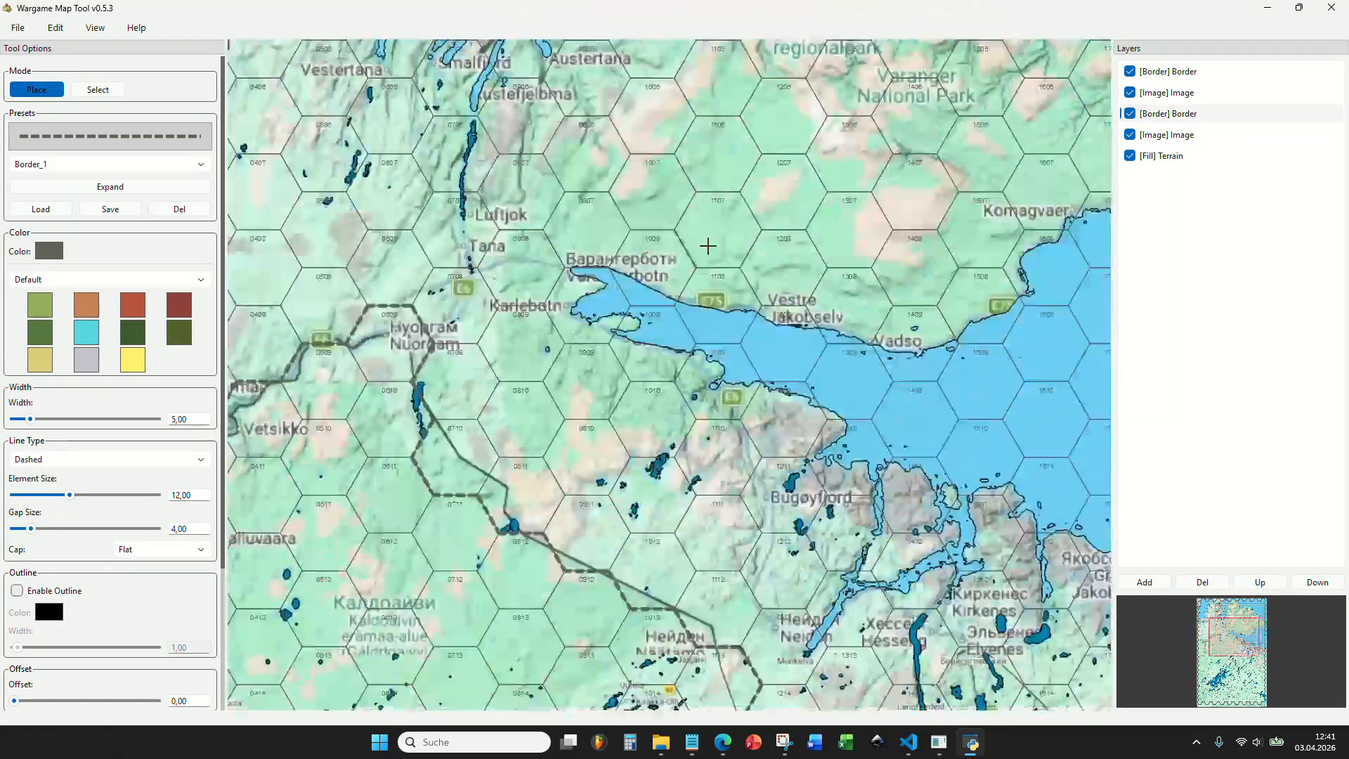
left_click(1144, 581)
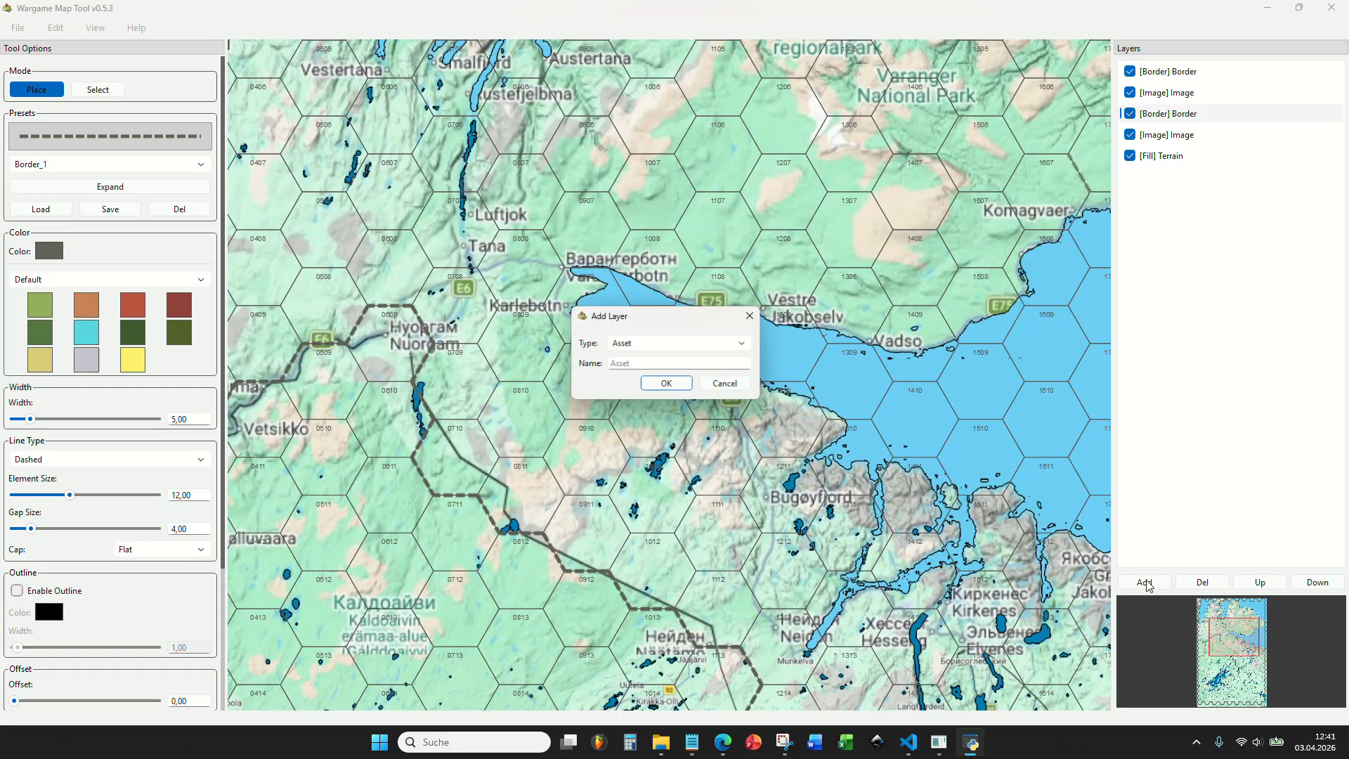
left_click(680, 341)
left_click(651, 363)
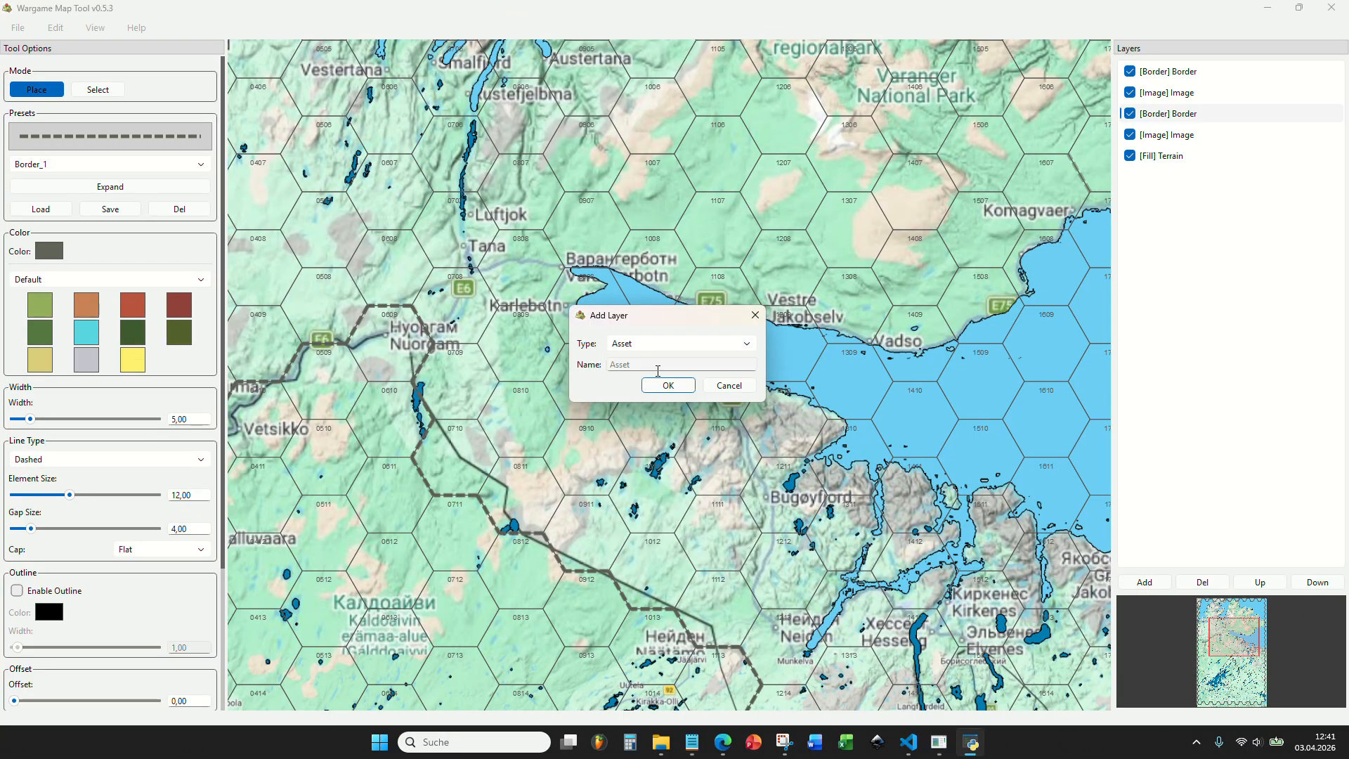
left_click(668, 386)
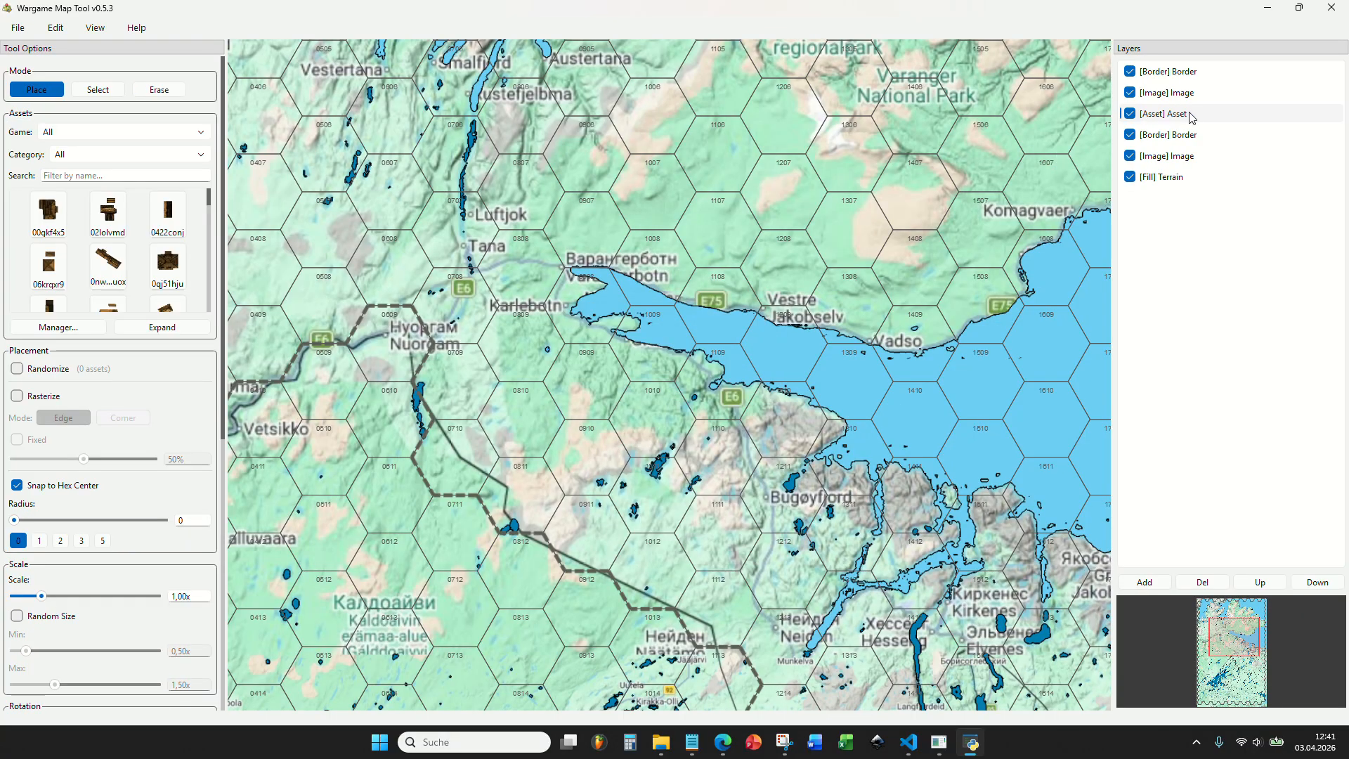
left_click_drag(1180, 121, 1186, 77)
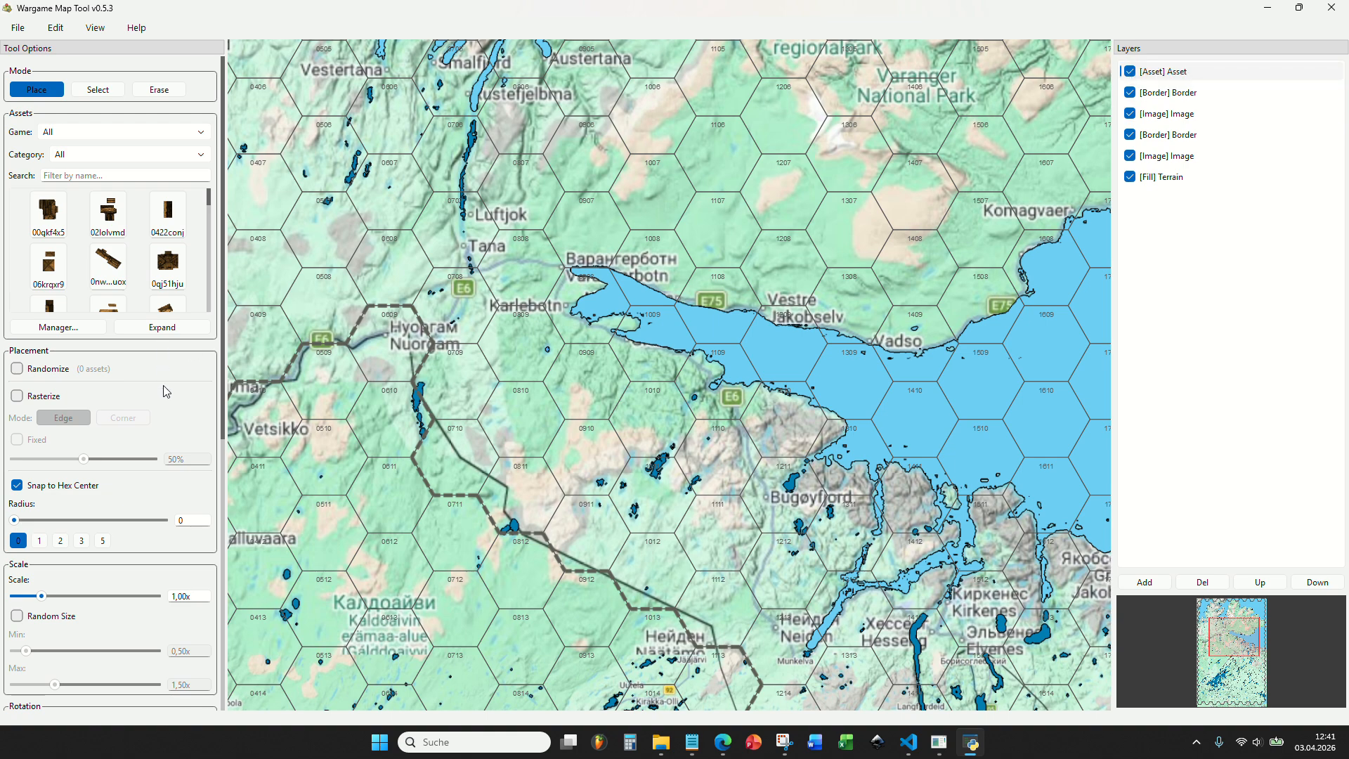
Select the Town asset from the operational game set and place one in hex 0810 without snapping to the hex center.
left_click(78, 132)
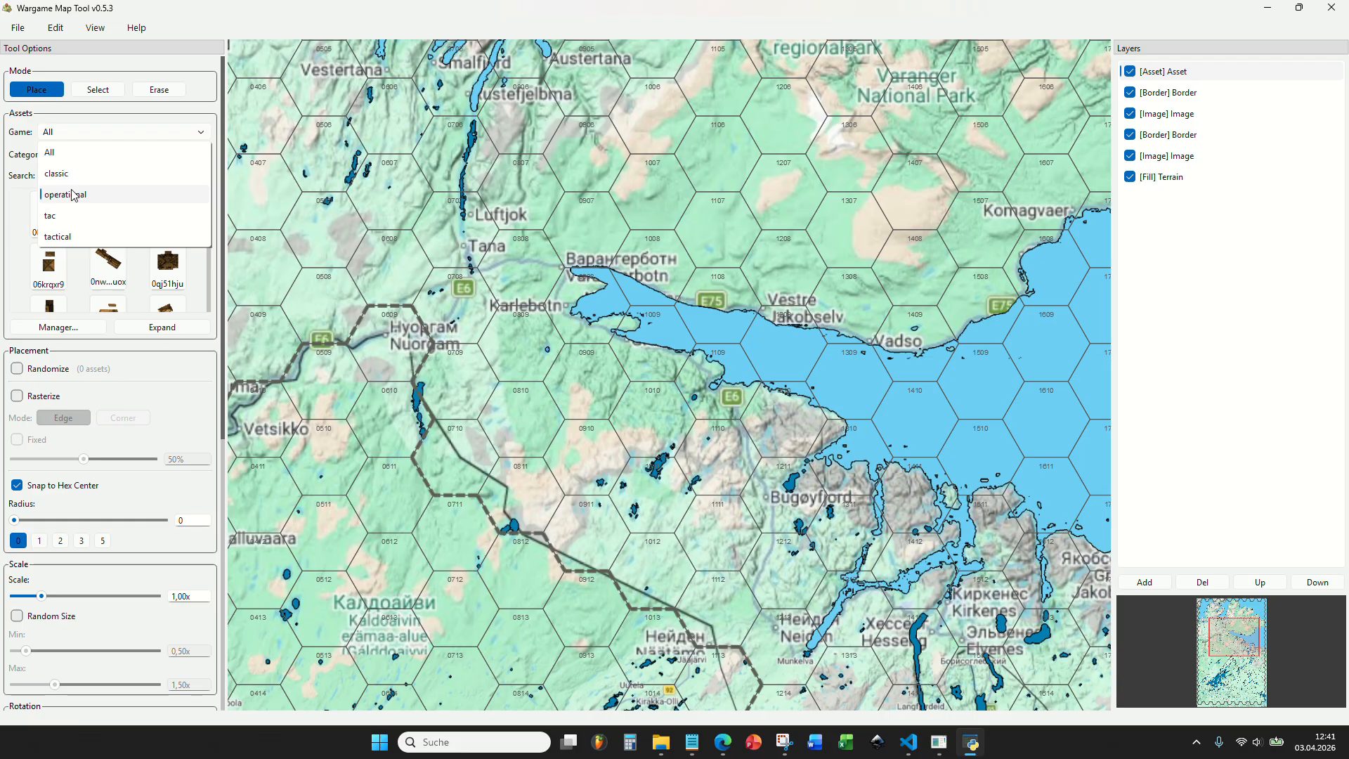
left_click(73, 195)
scroll(74, 232, "down", 6)
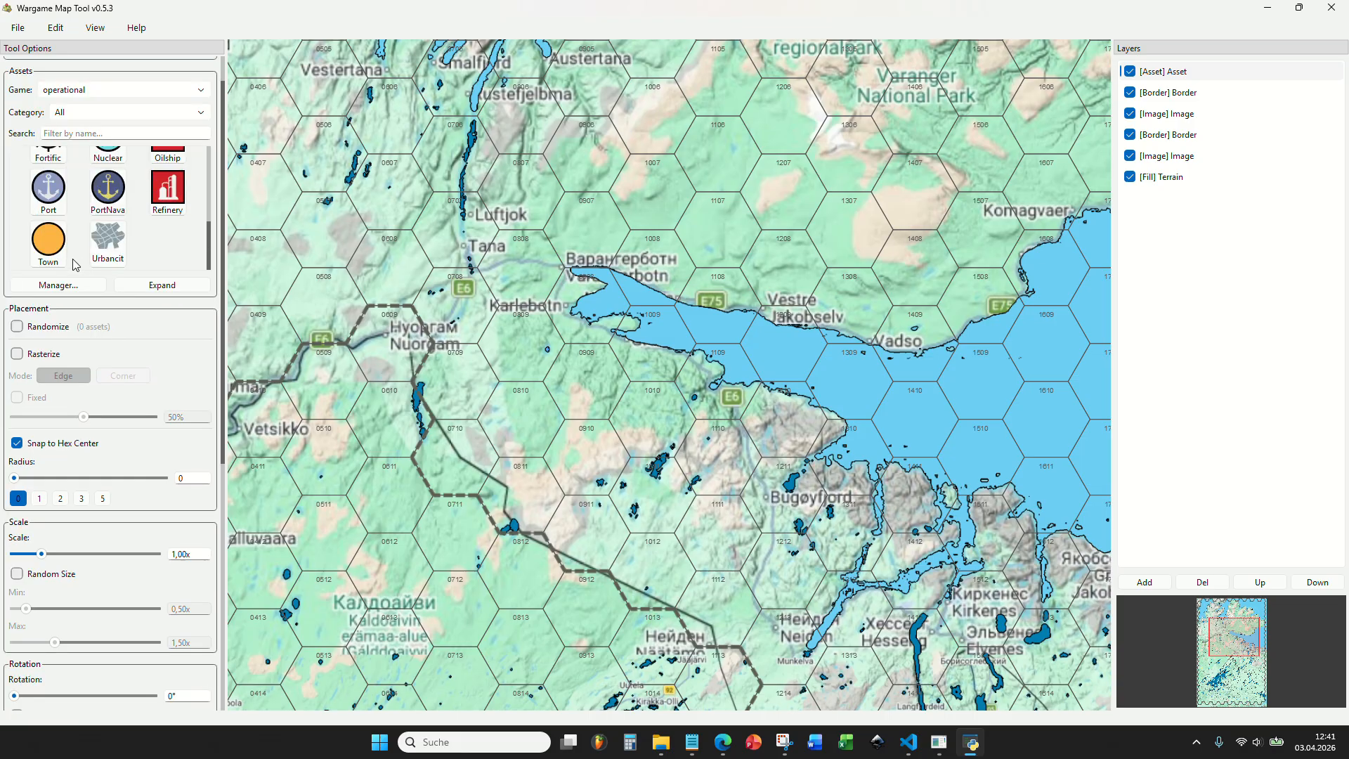
left_click(55, 248)
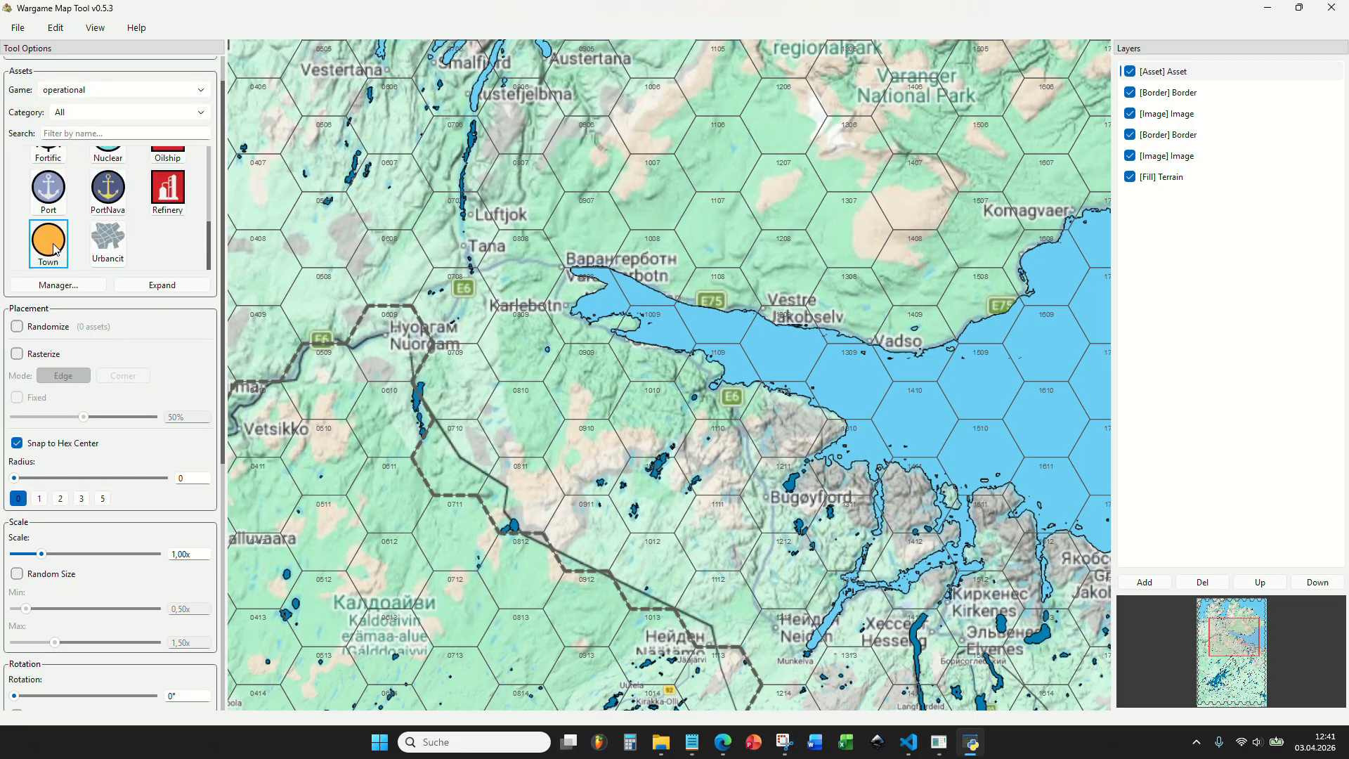
left_click(63, 450)
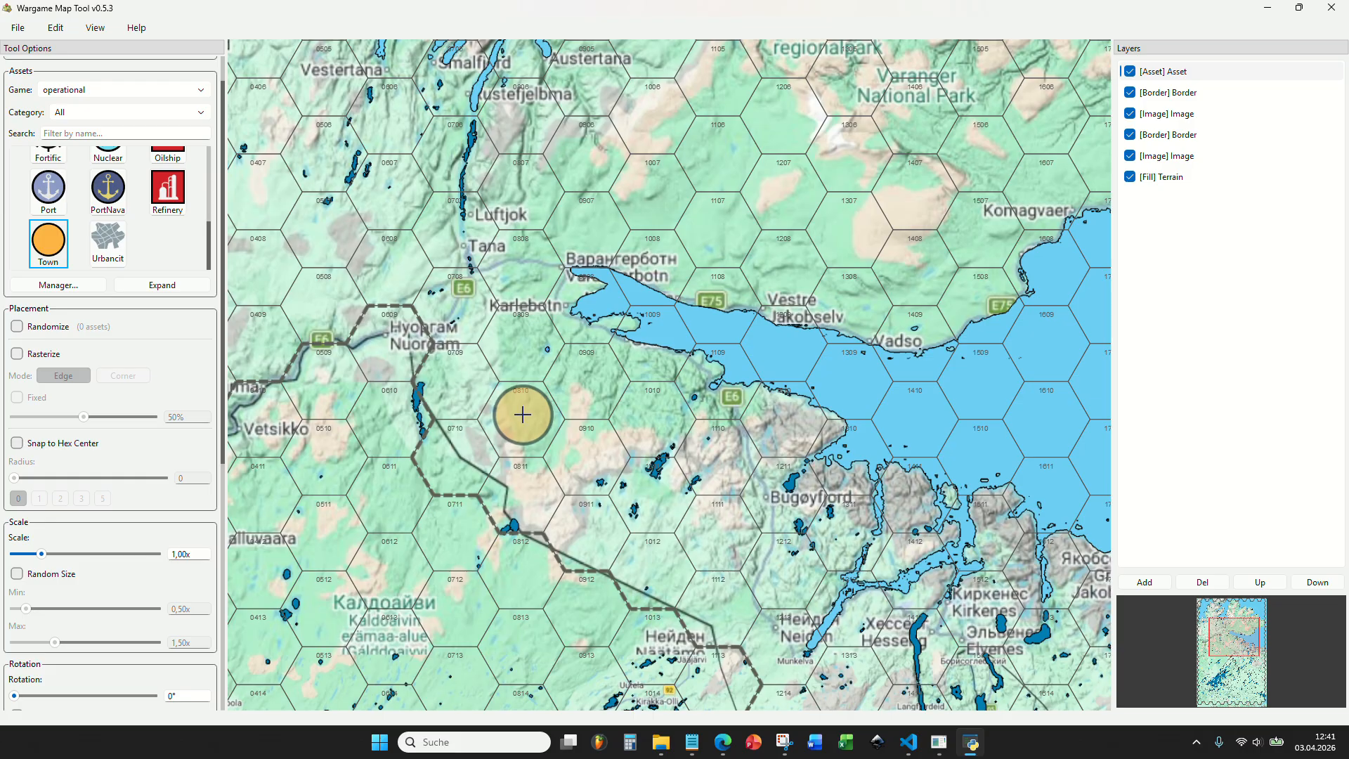
scroll(522, 414, "up", 5)
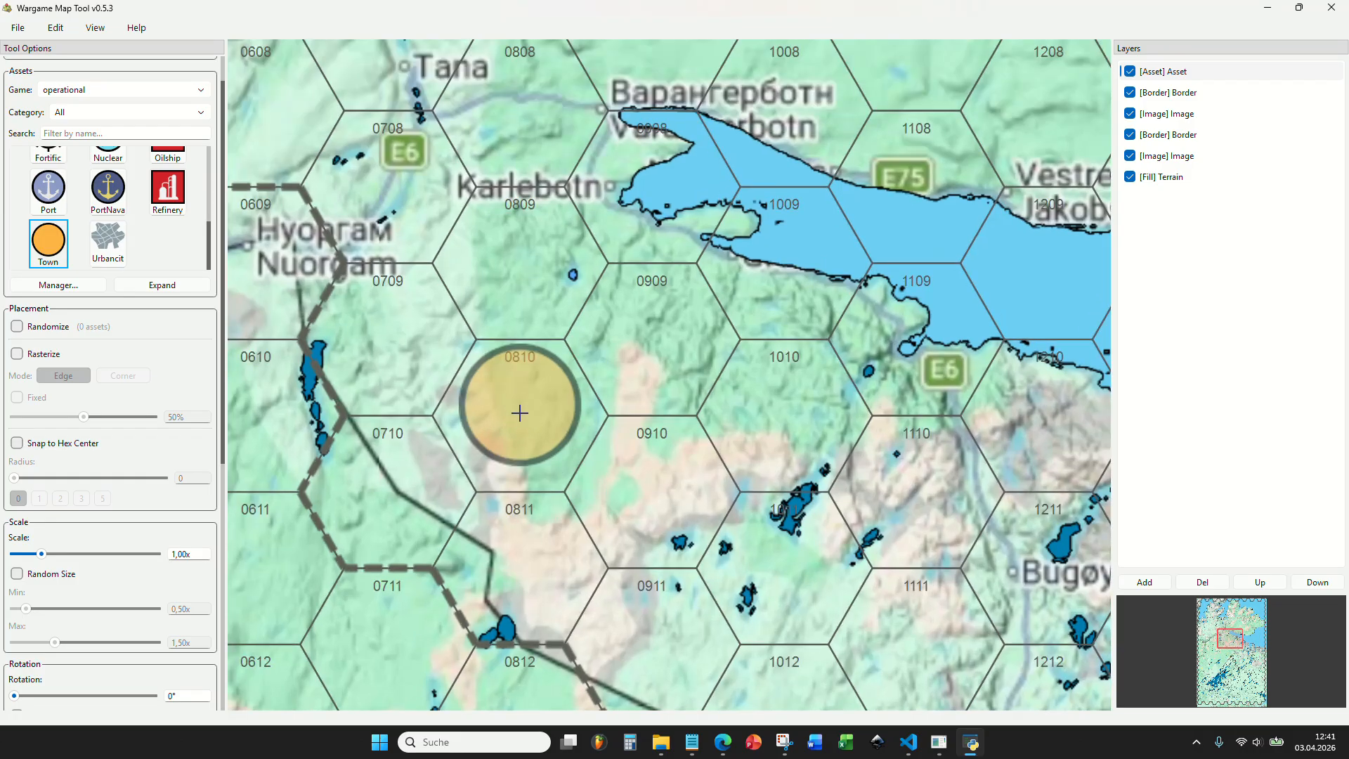
left_click(517, 414)
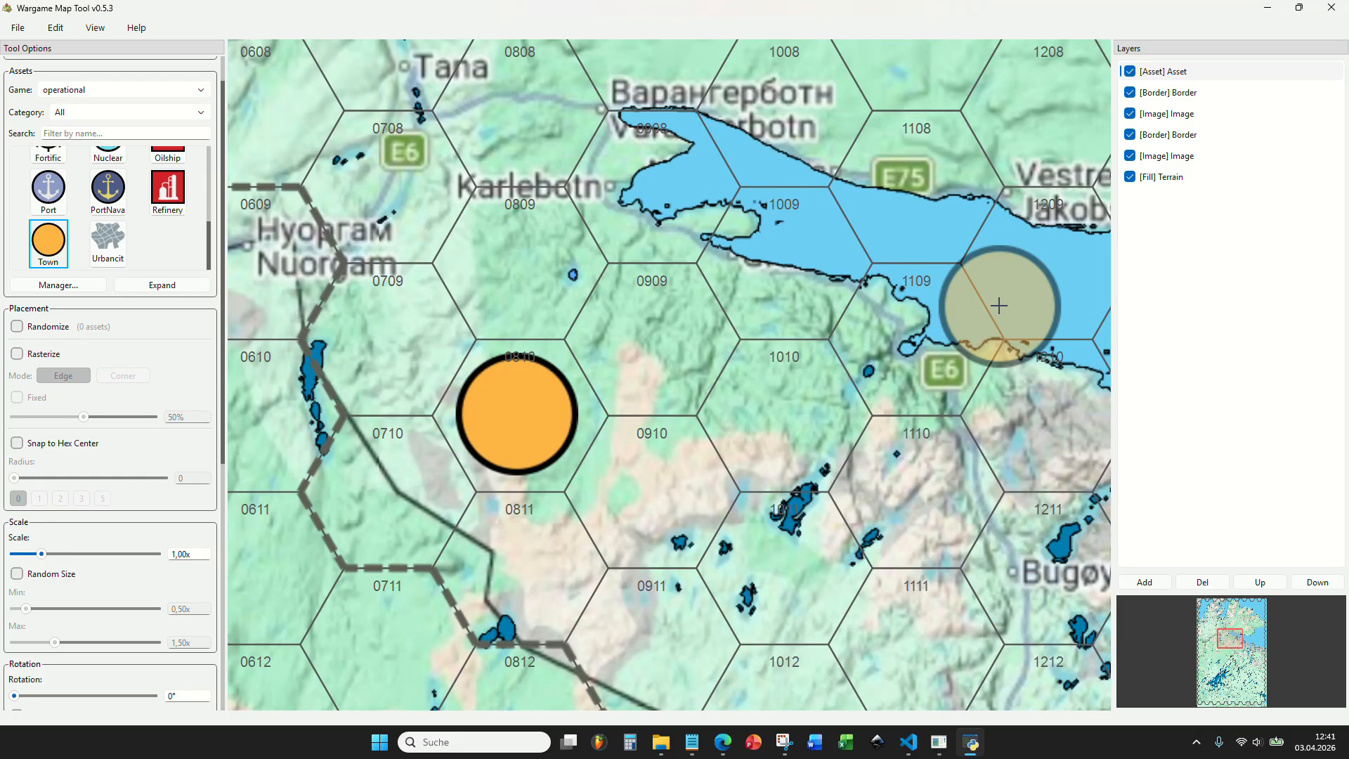
Check the two image layers' visibility, then set the town scale to 0,35x and try a marker in hex 0910.
left_click(1131, 113)
left_click(1130, 113)
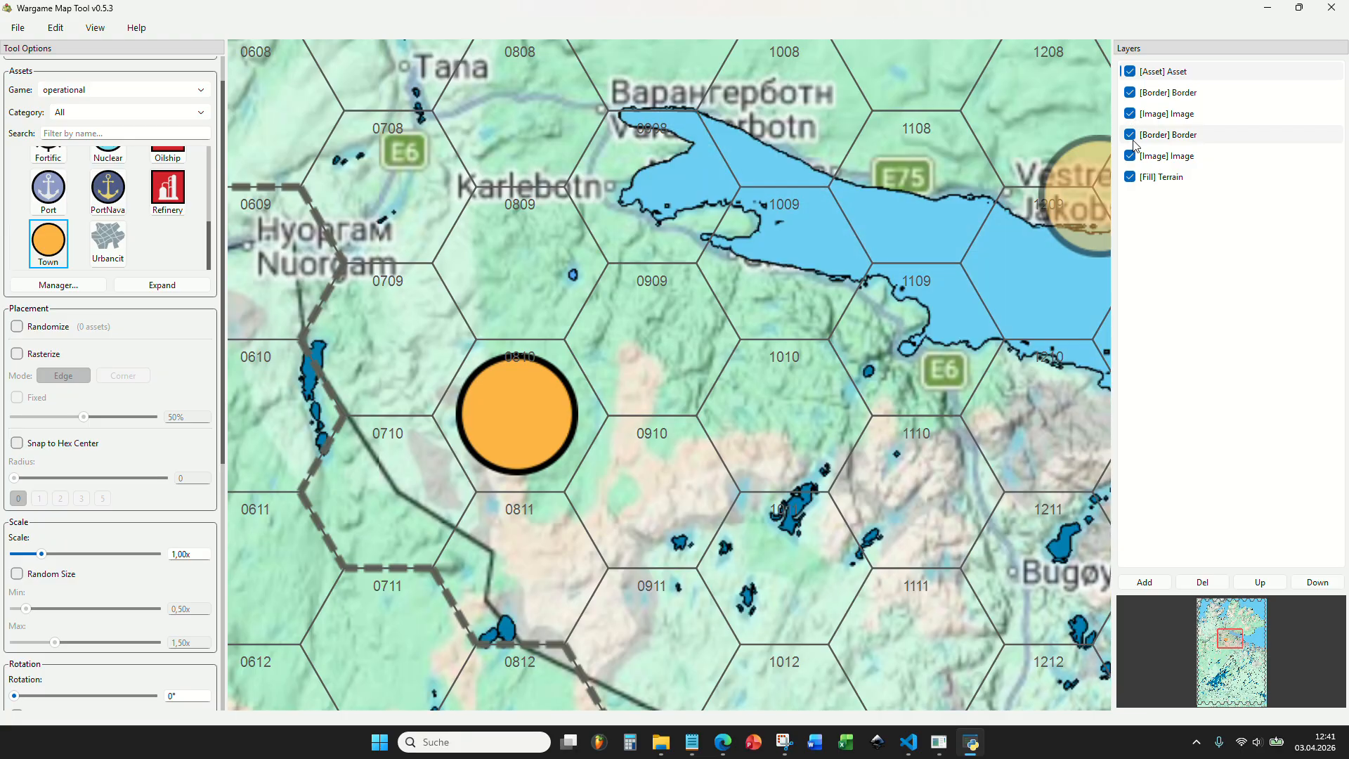
left_click(1130, 156)
left_click(1130, 156)
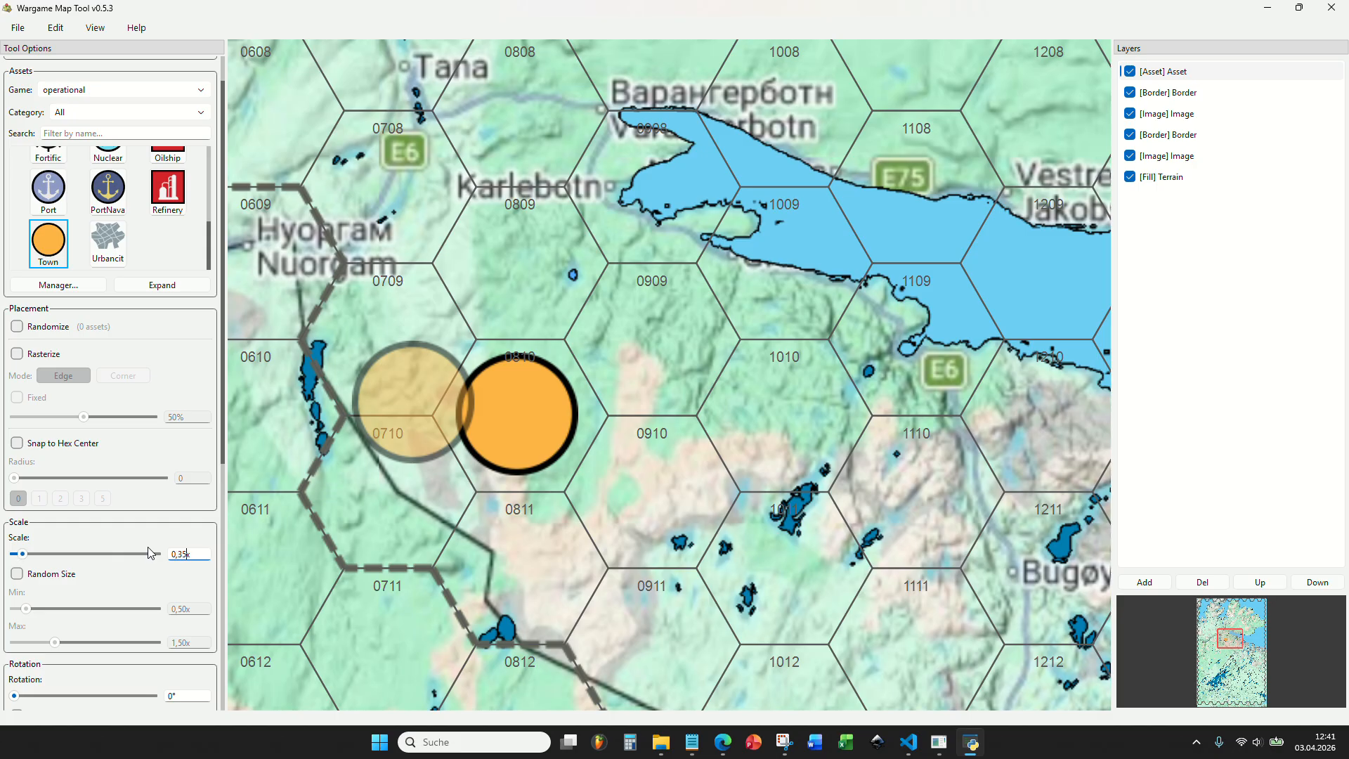
left_click(615, 474)
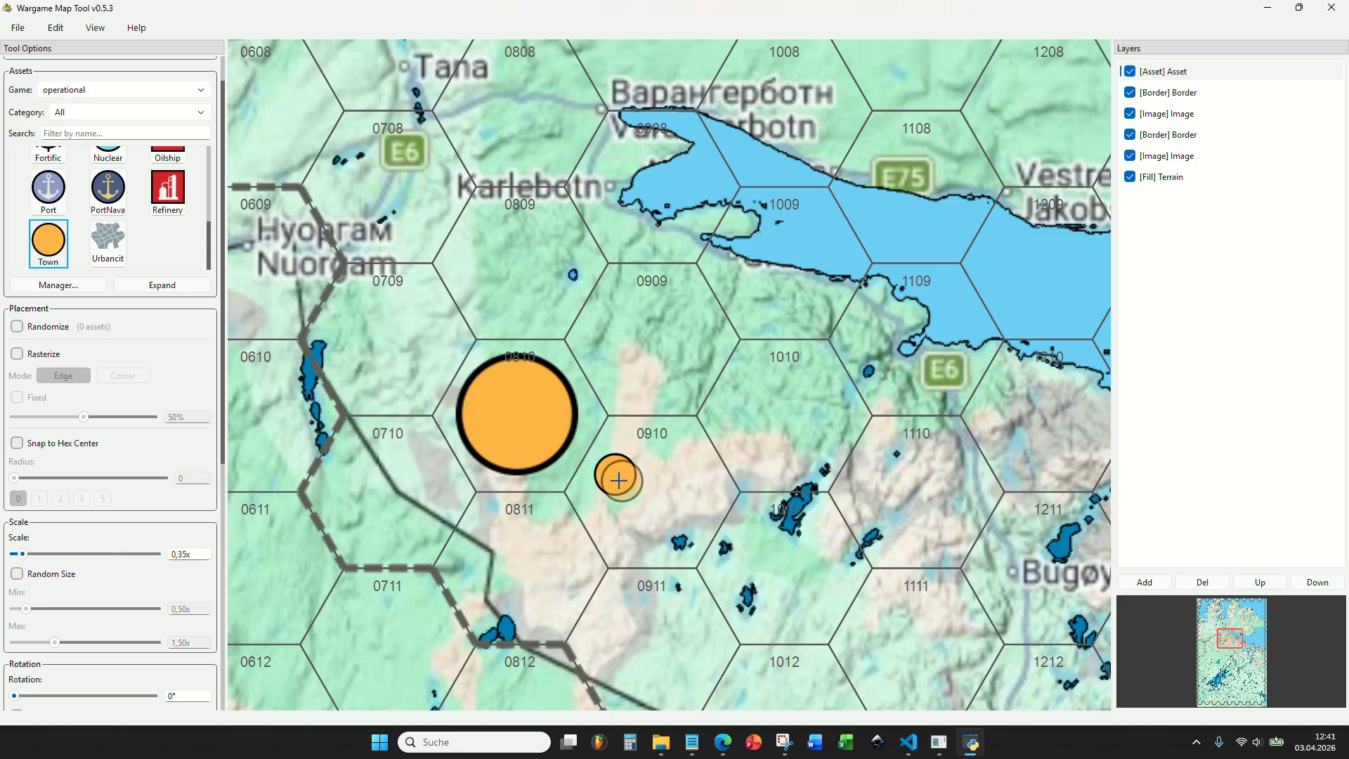
Place a town marker on Kunes in hex 0106.
scroll(541, 425, "down", 5)
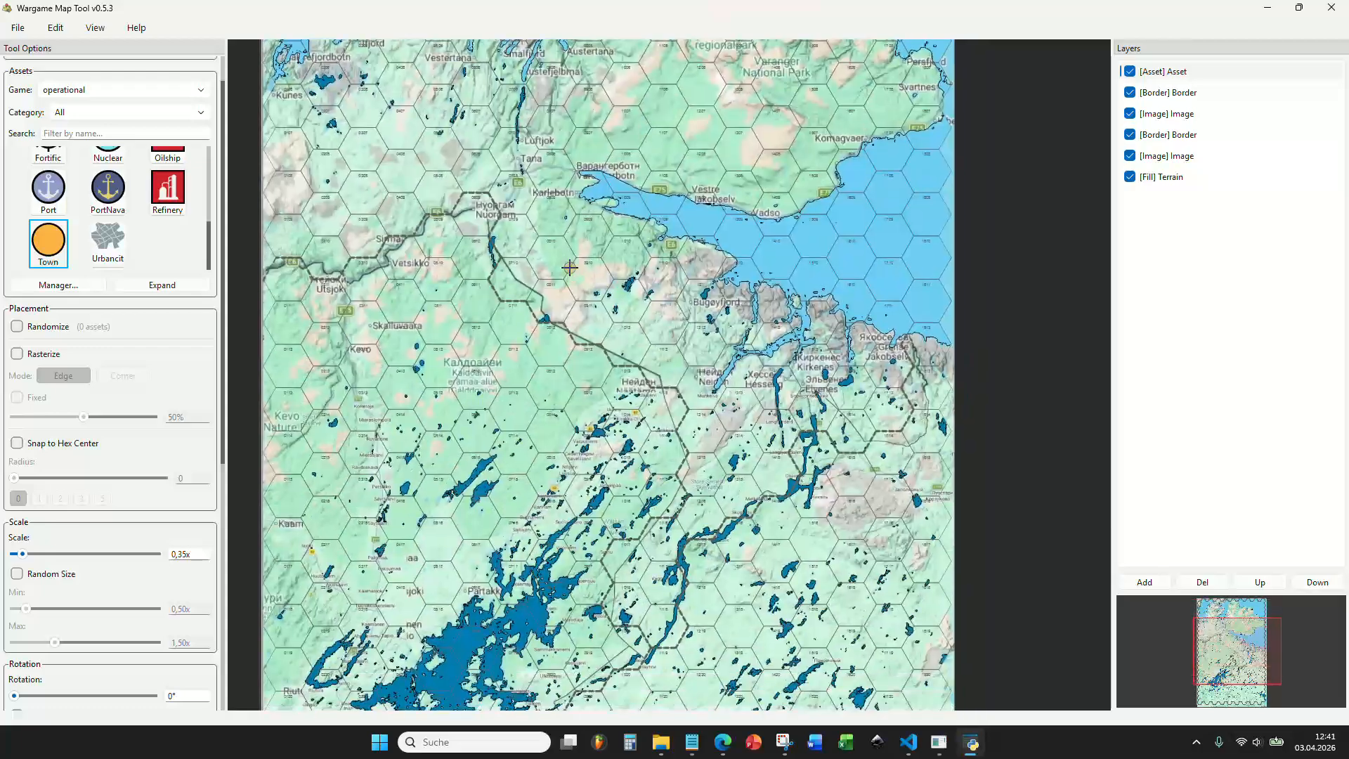
left_click_drag(562, 212, 695, 376)
scroll(471, 337, "up", 5)
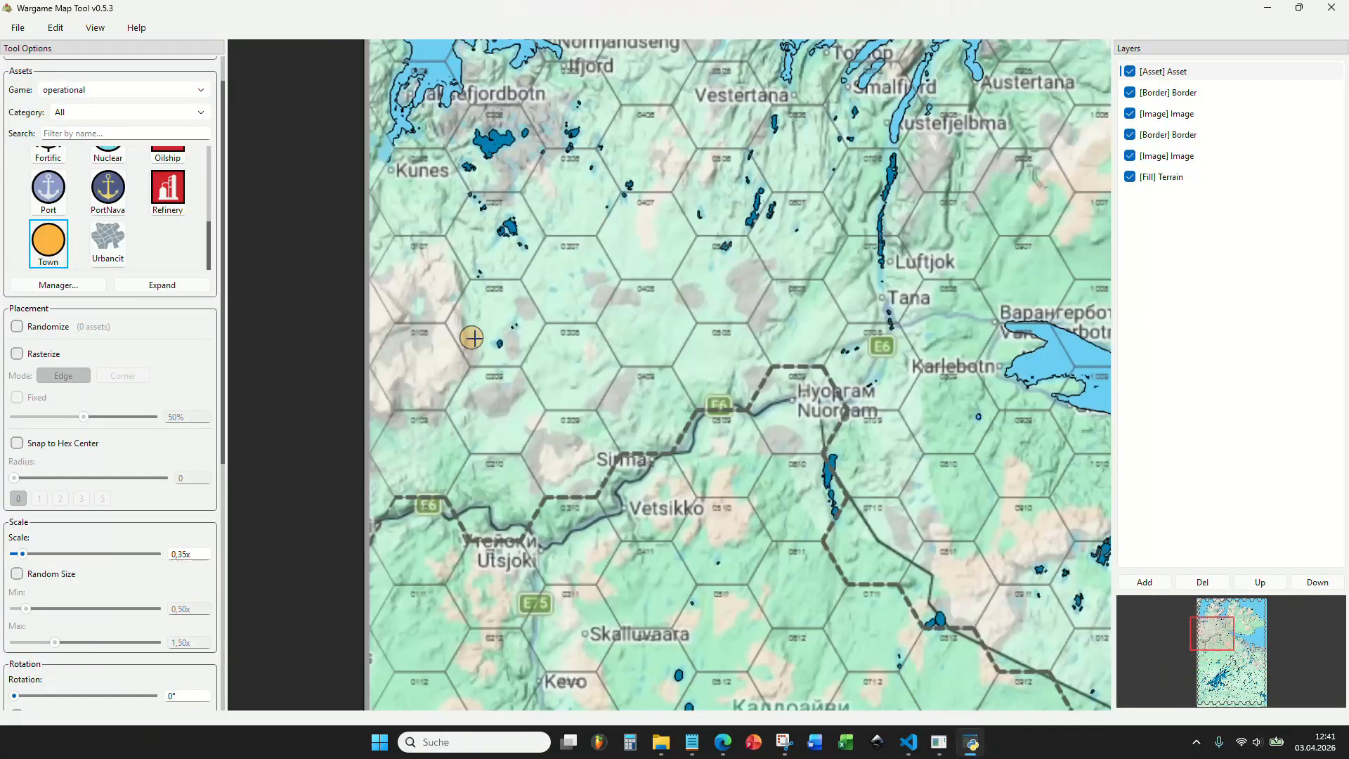
left_click_drag(509, 353, 512, 428)
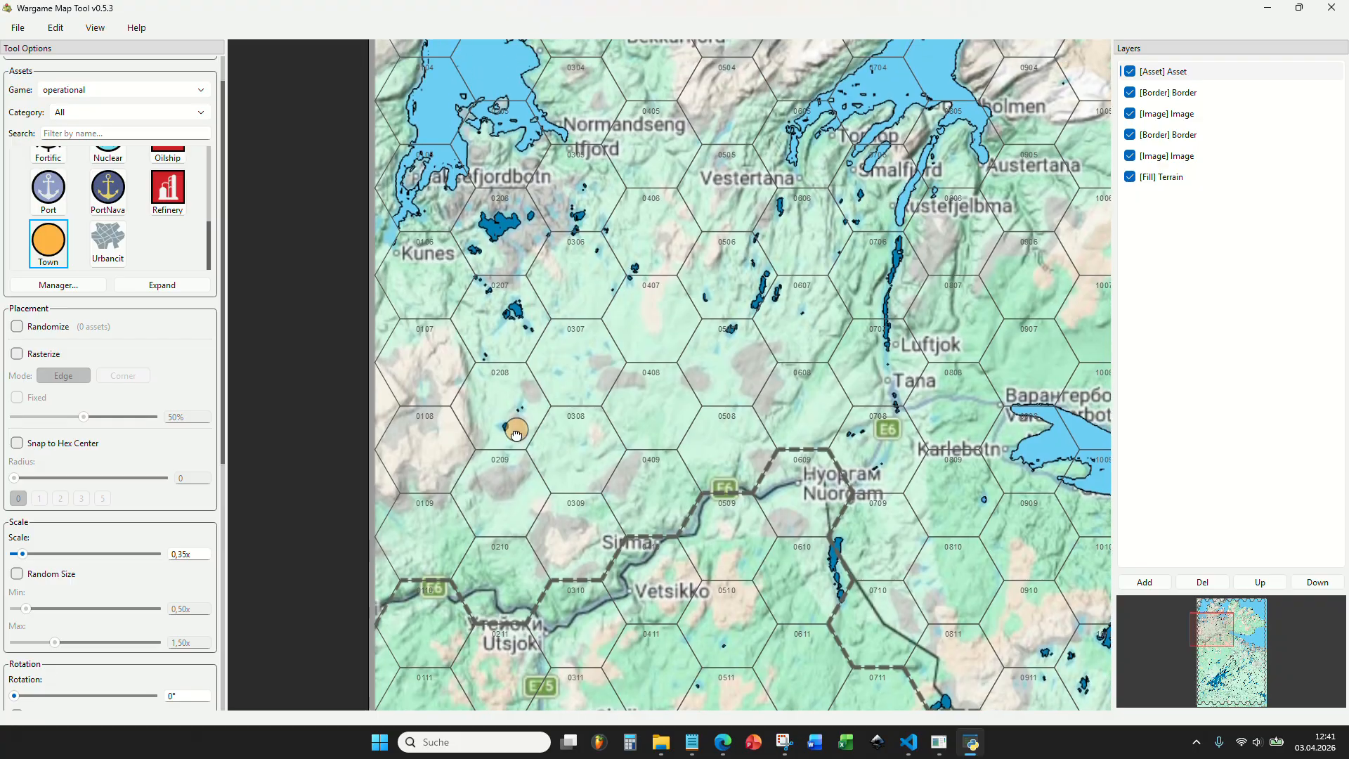
scroll(420, 327, "up", 3)
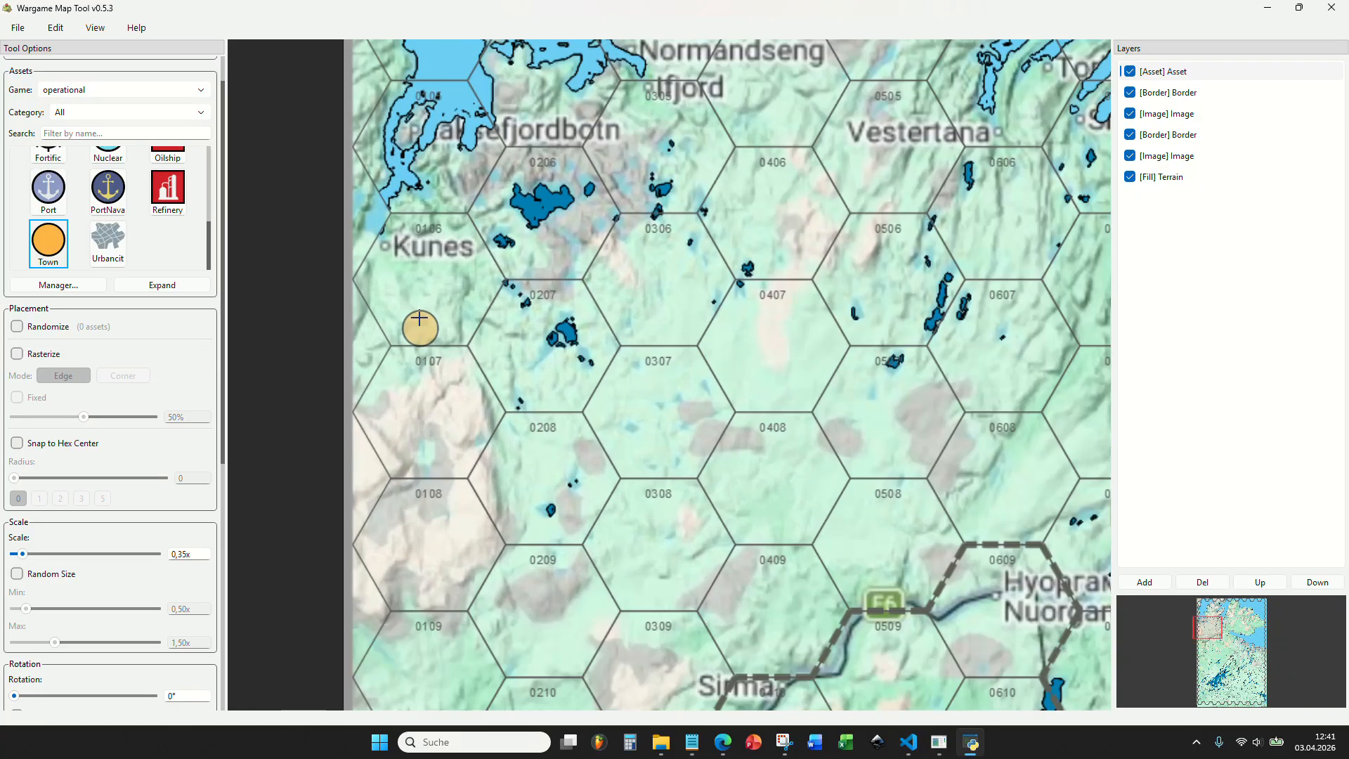
left_click(395, 254)
Examine the settlements around the northern fjords, the Varanger coast and the area between Kunes and Sirma.
scroll(525, 365, "down", 4)
left_click_drag(554, 369, 493, 354)
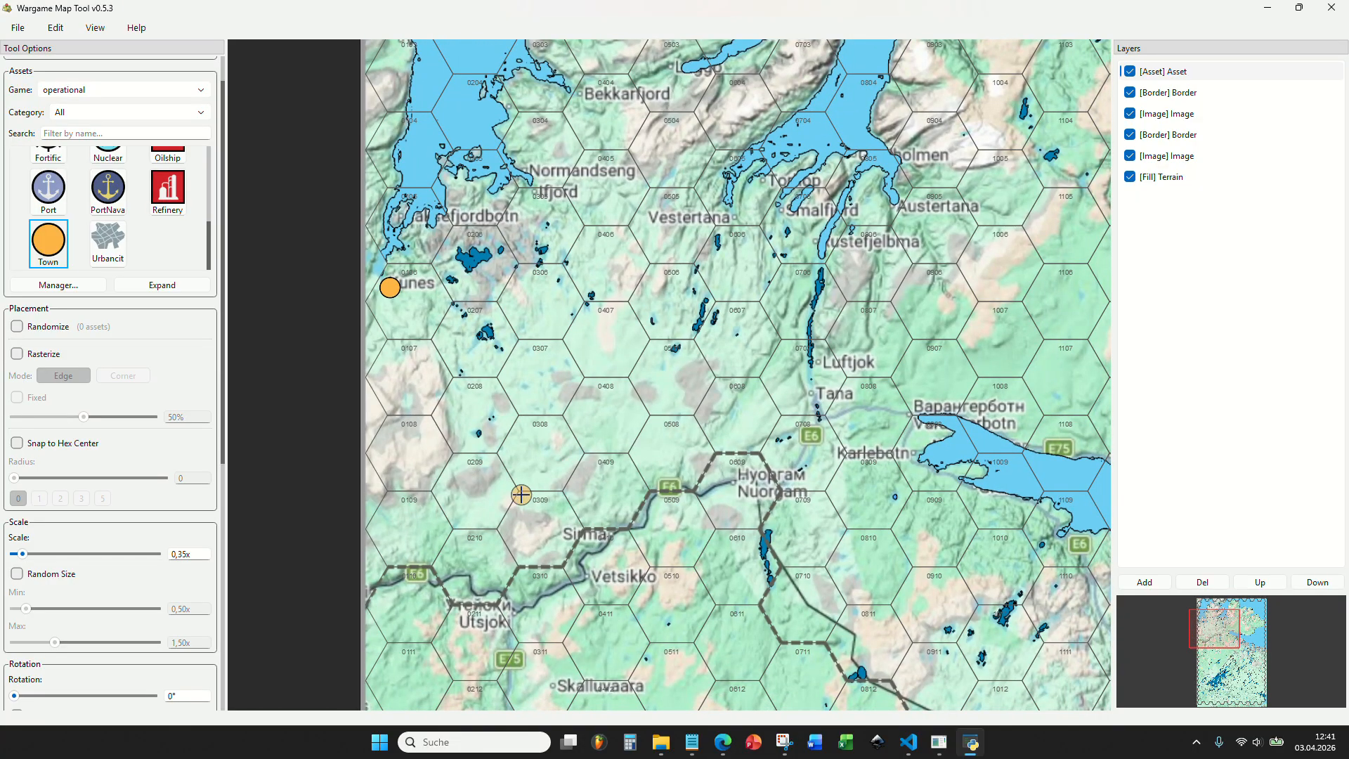
scroll(520, 495, "up", 3)
left_click_drag(536, 536, 560, 475)
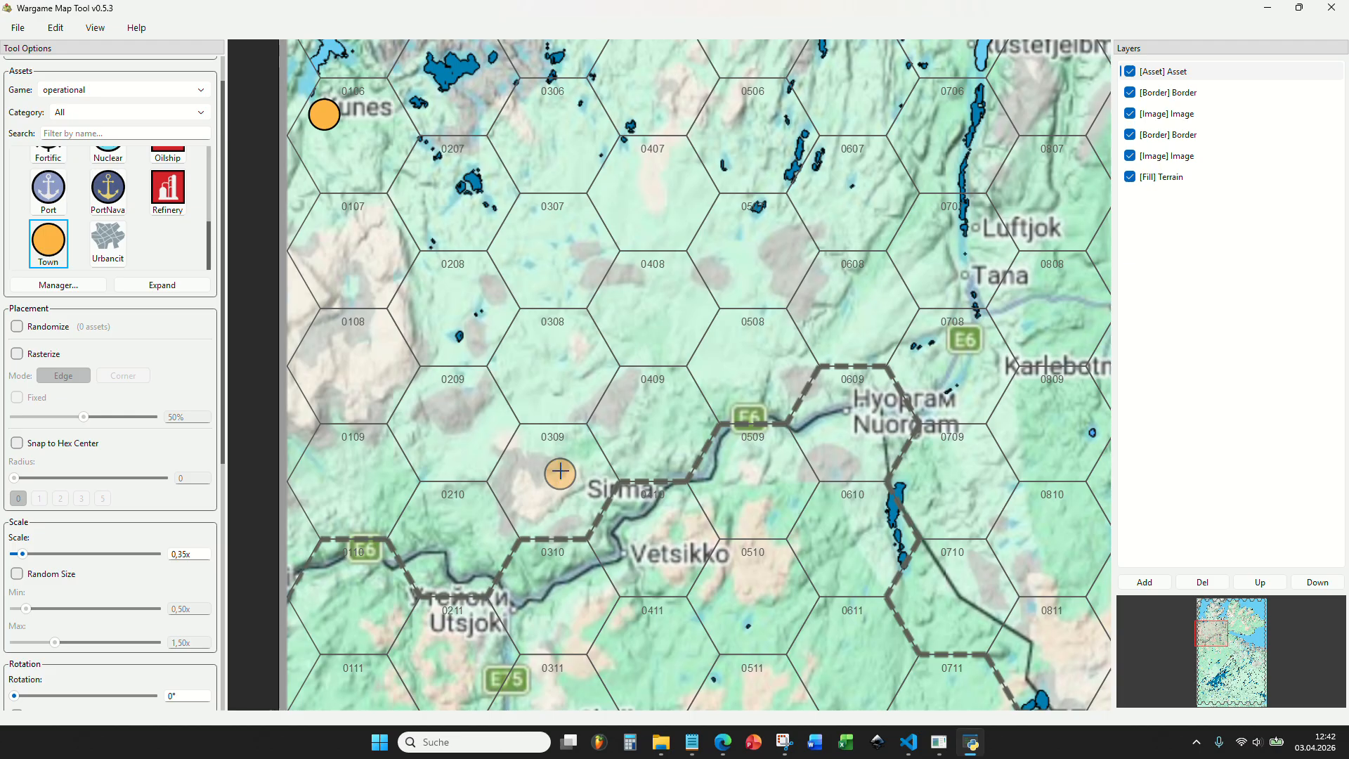
scroll(560, 472, "down", 3)
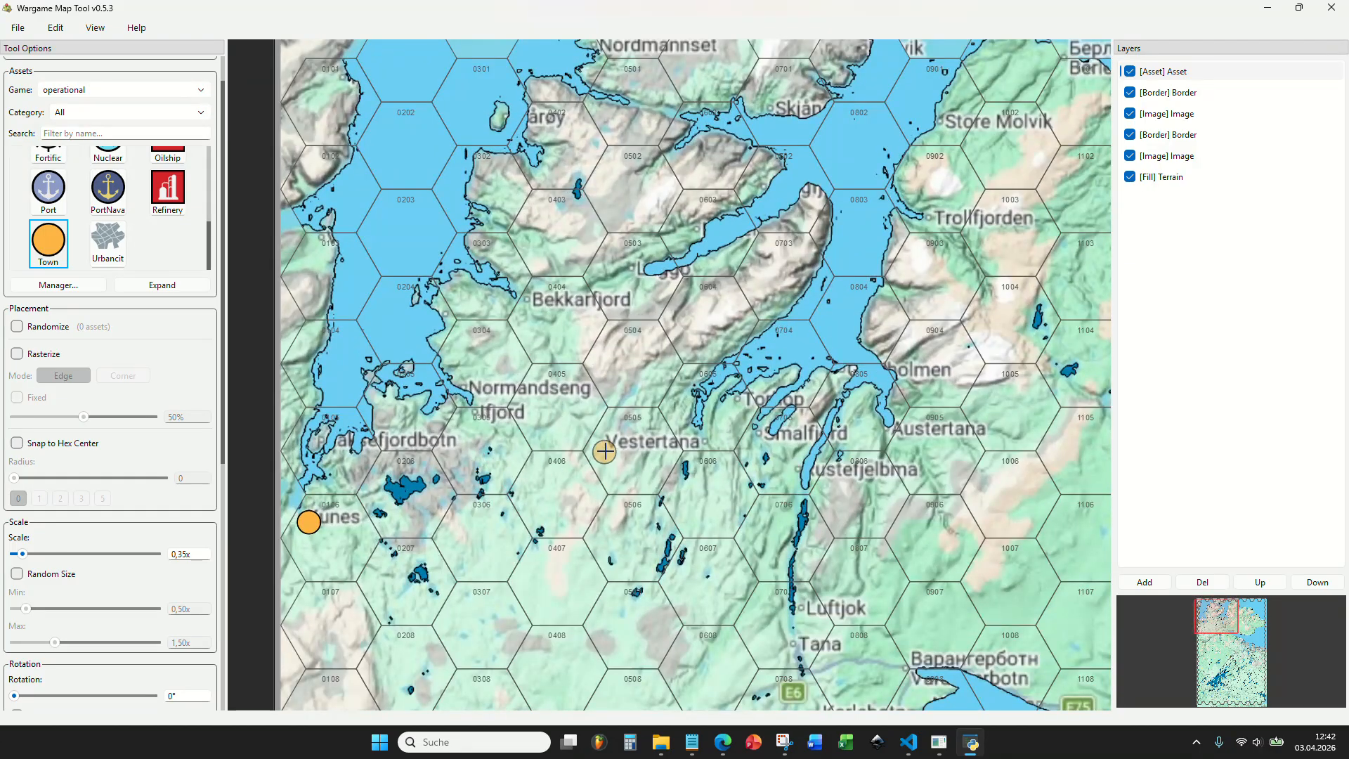
scroll(604, 451, "down", 5)
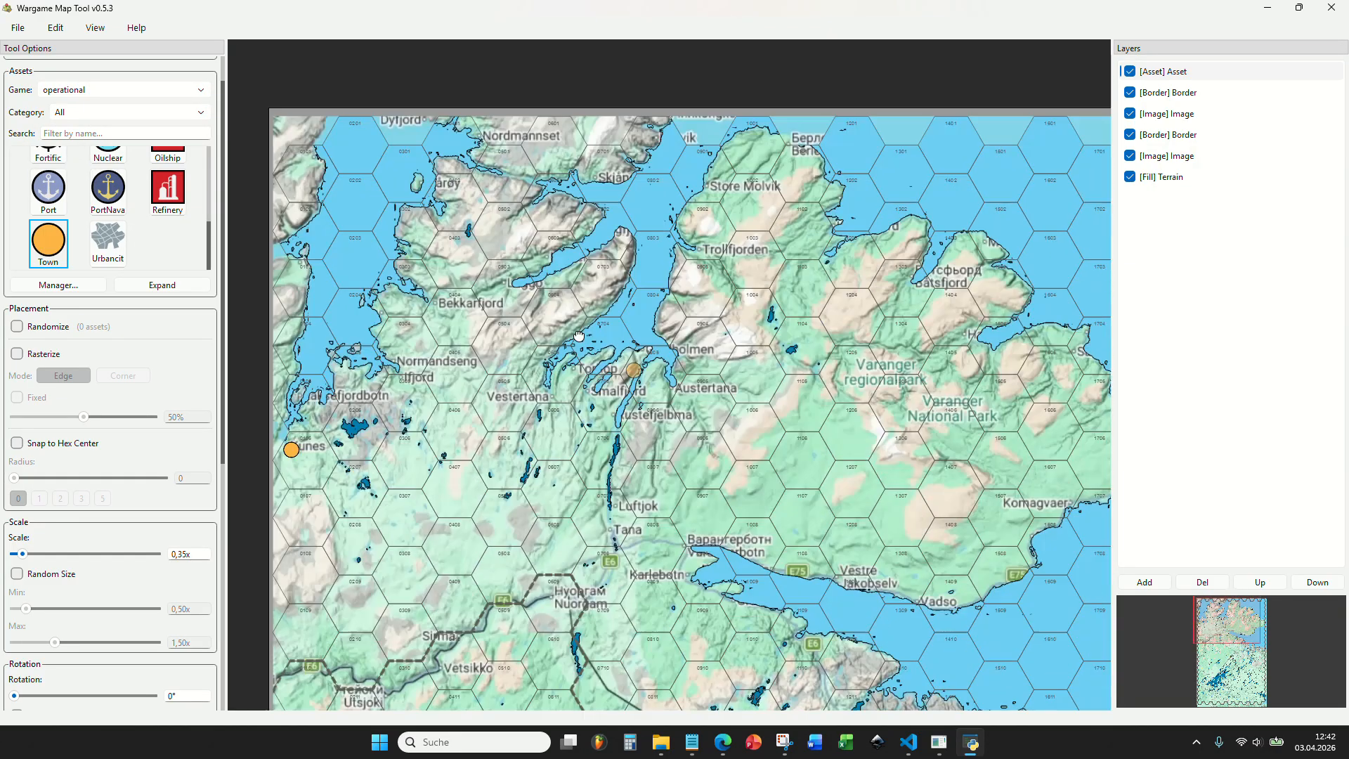
left_click_drag(579, 336, 502, 315)
left_click_drag(750, 346, 701, 334)
left_click_drag(762, 527, 779, 358)
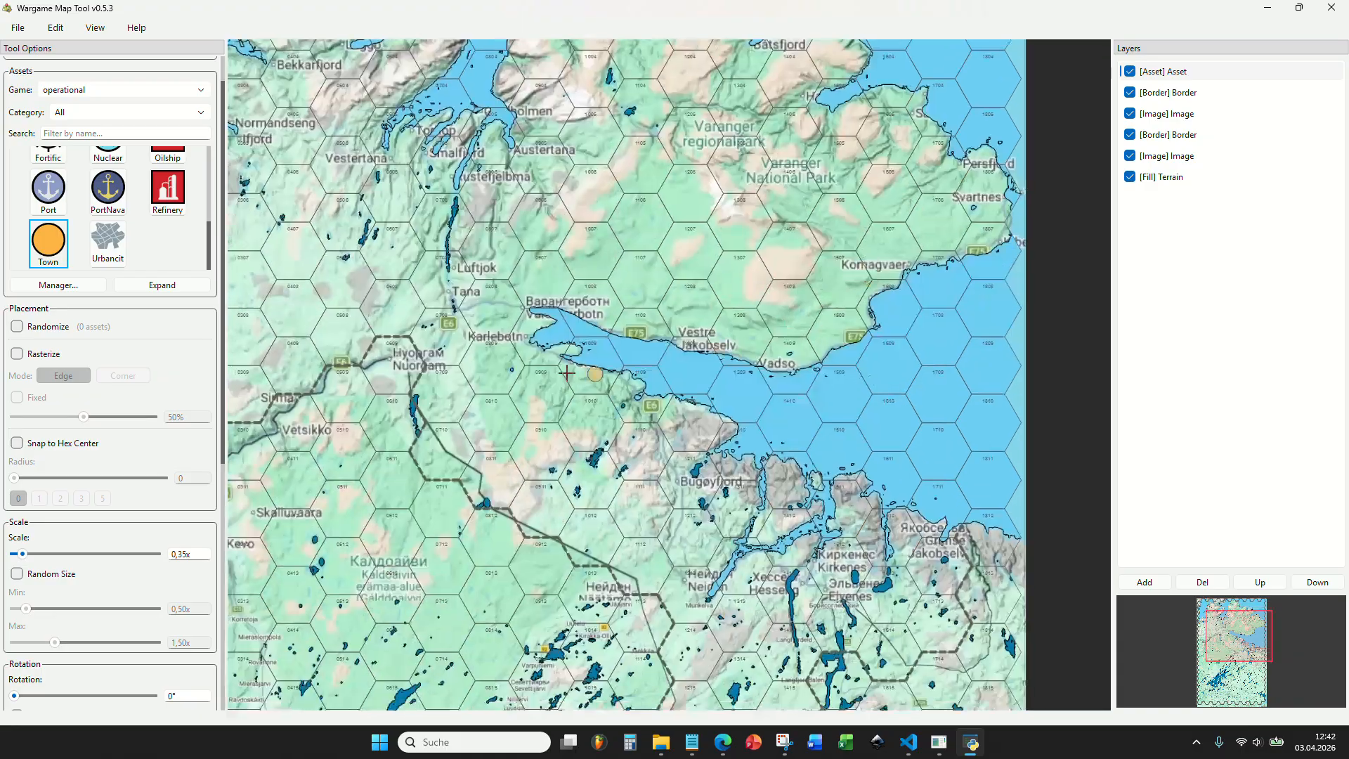
scroll(777, 360, "down", 5)
scroll(475, 287, "up", 9)
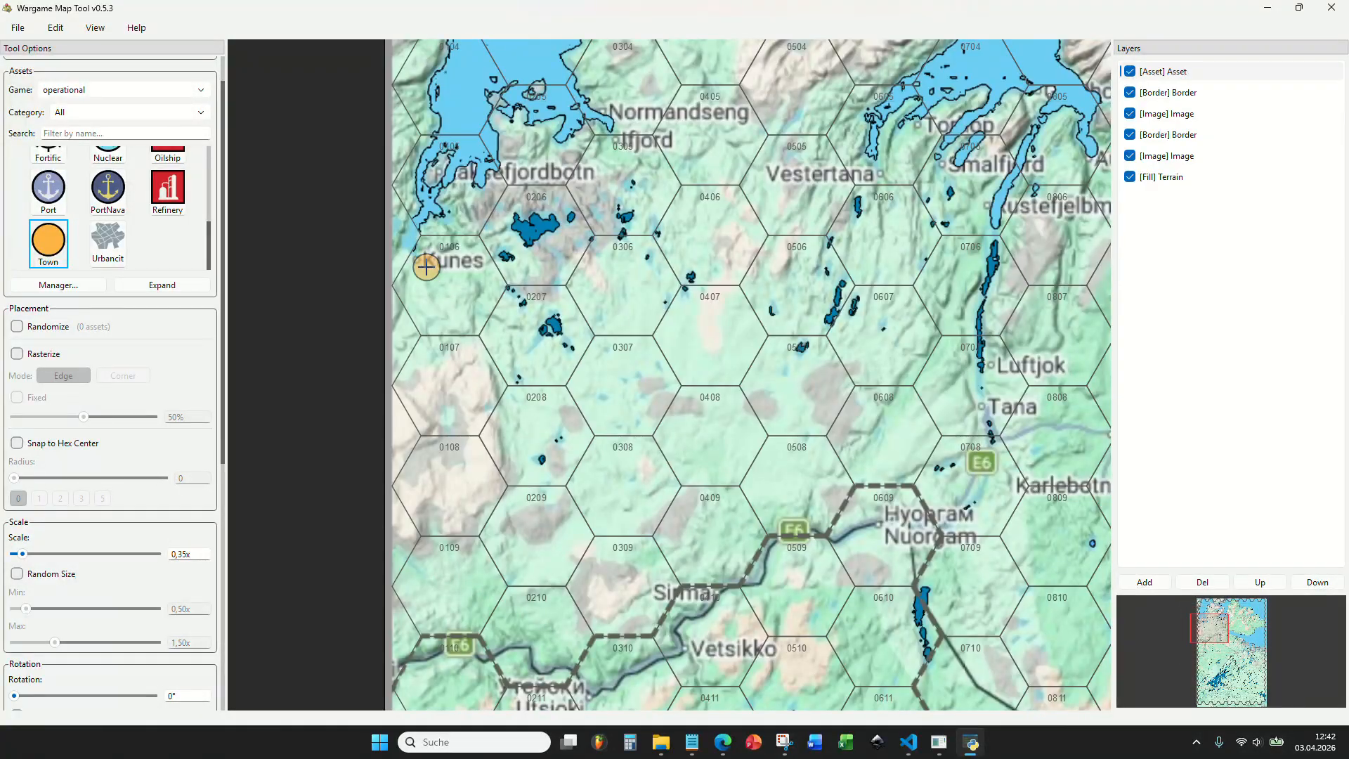
Examine the southeastern part of the map and the settlements along the border up to hex 1714.
scroll(425, 265, "down", 8)
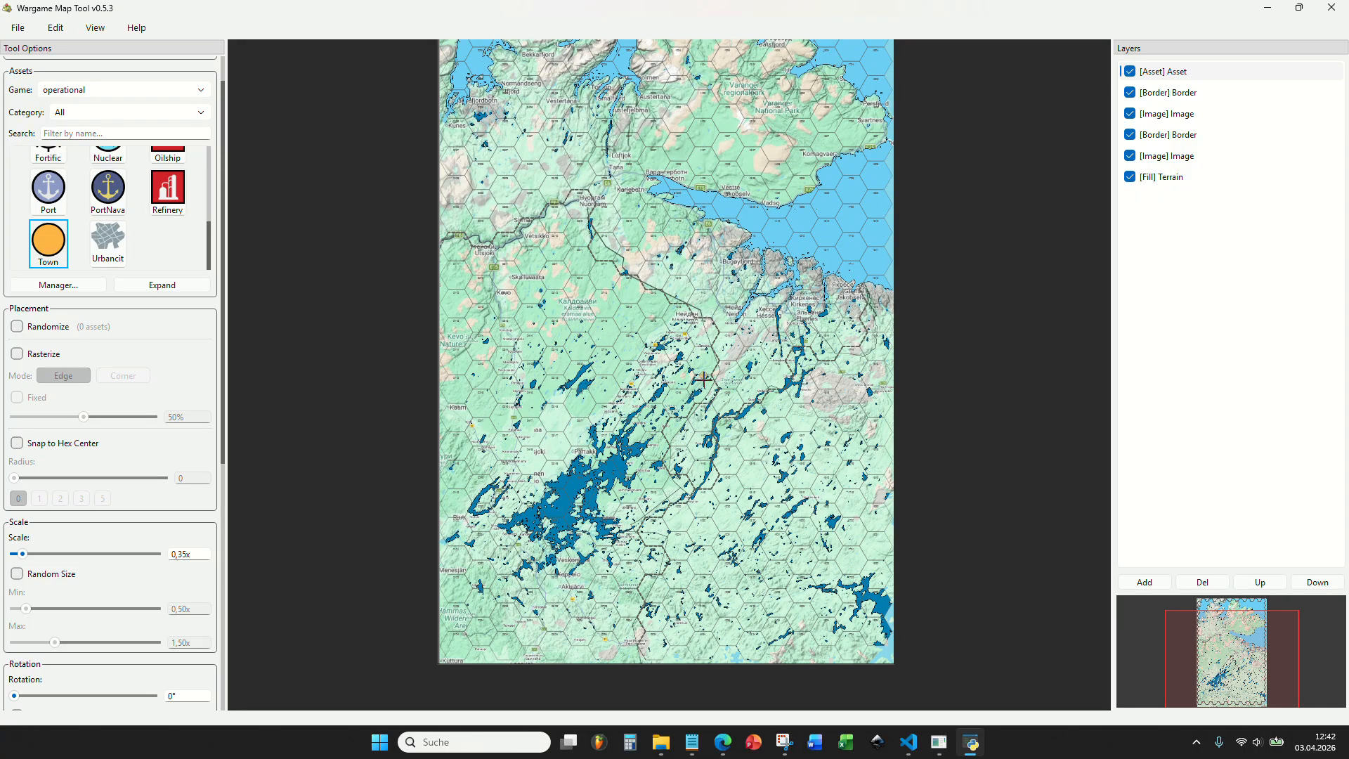
left_click_drag(728, 594, 650, 366)
scroll(650, 366, "up", 4)
scroll(635, 421, "up", 4)
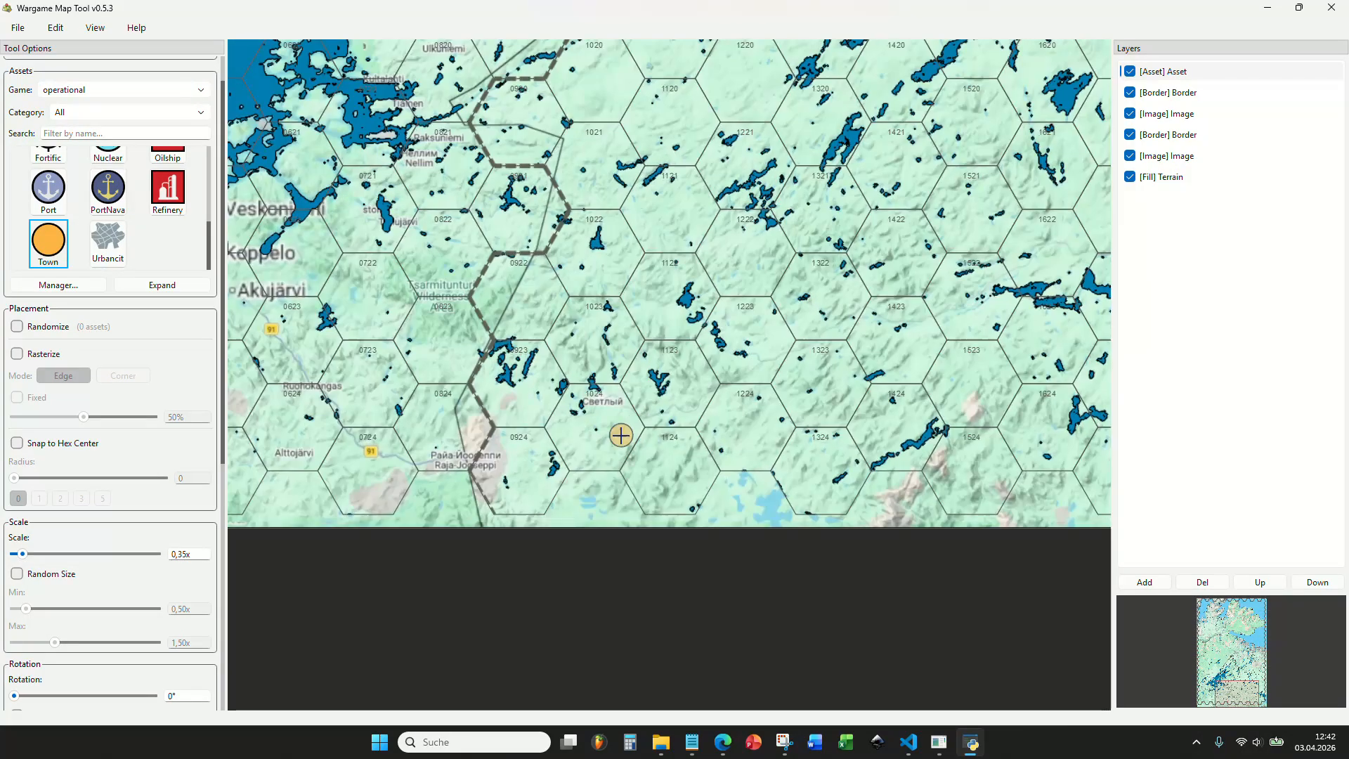
scroll(451, 431, "down", 4)
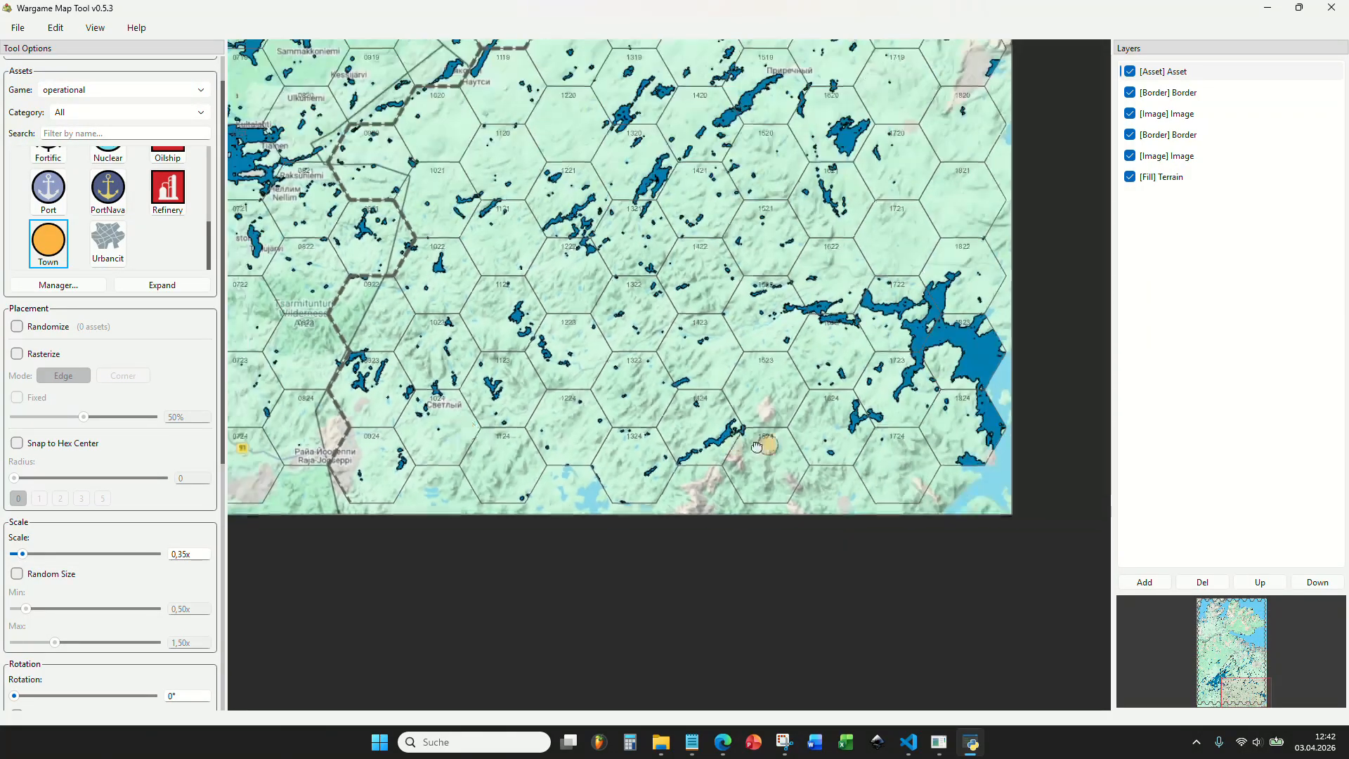
scroll(680, 436, "up", 2)
left_click_drag(696, 426, 815, 499)
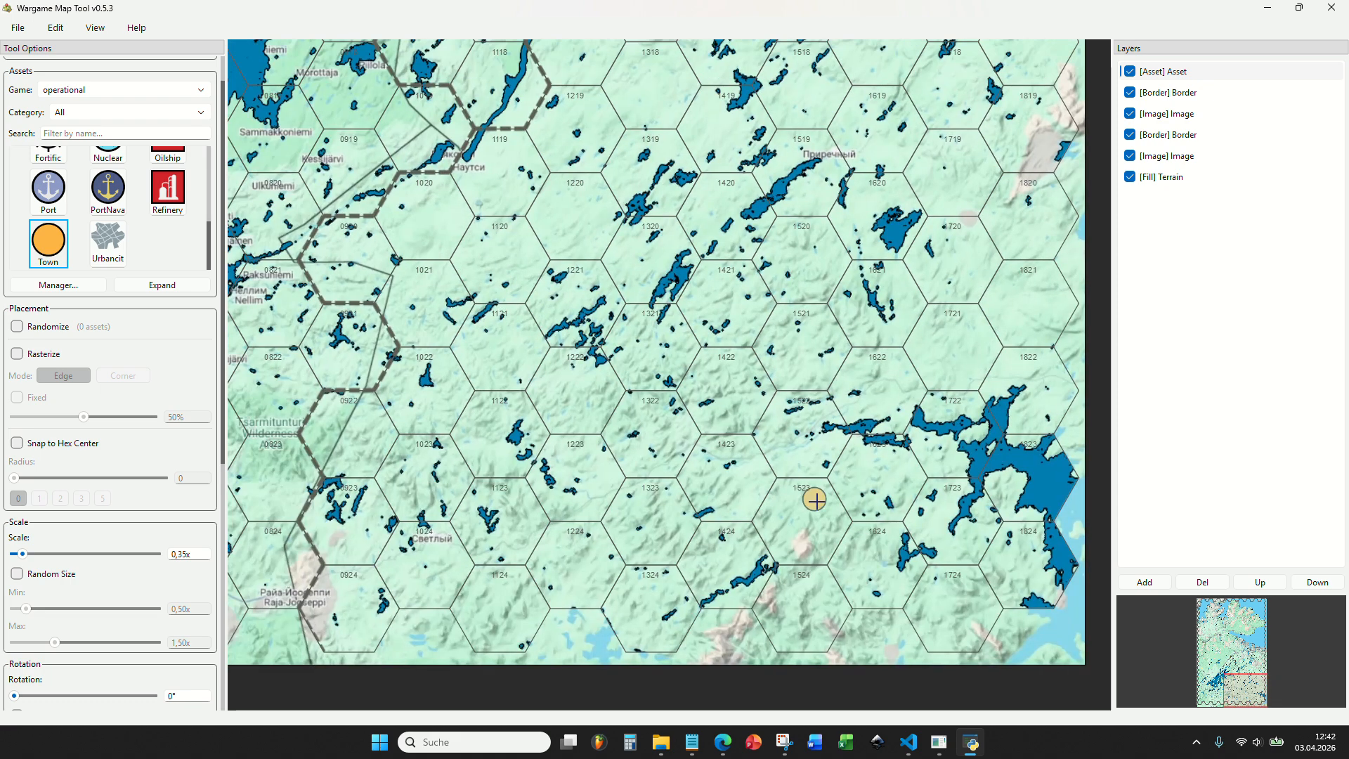
left_click_drag(752, 392, 703, 599)
left_click_drag(828, 354, 798, 534)
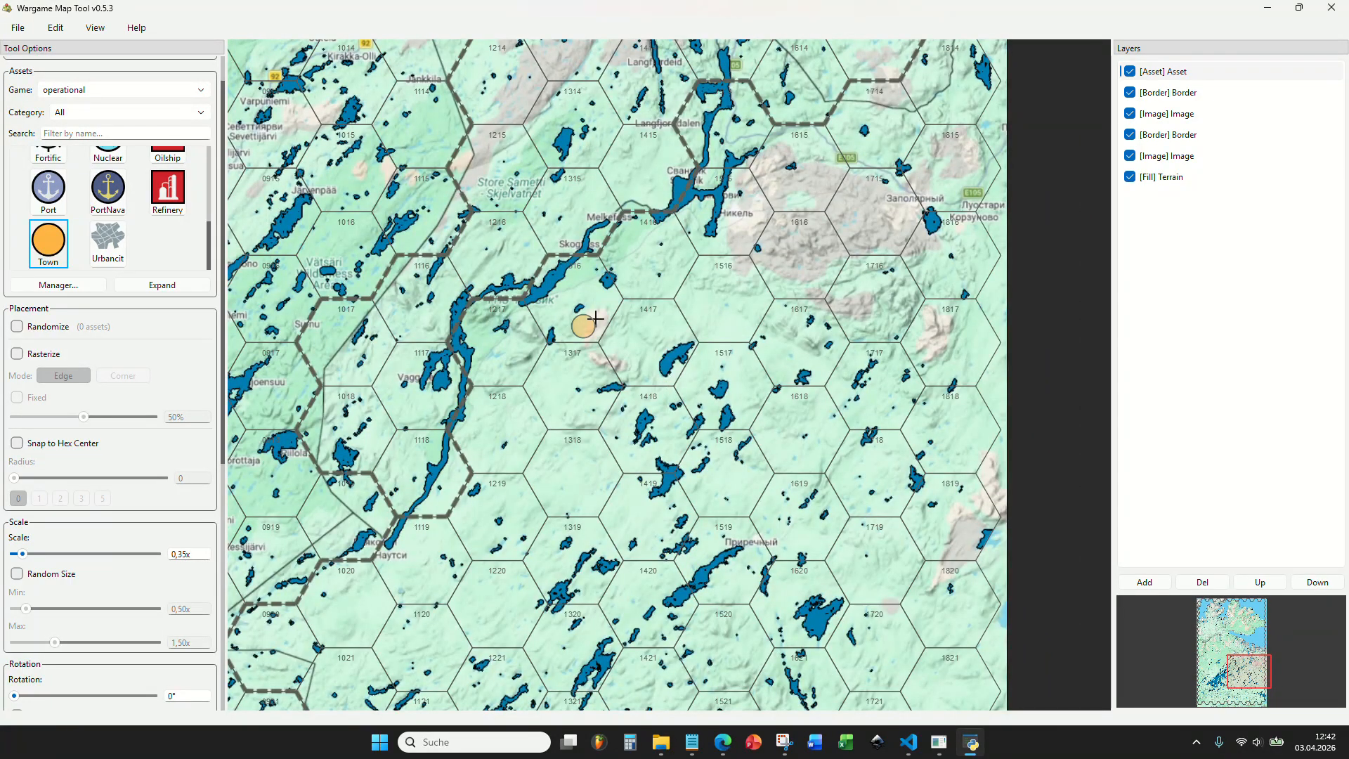
left_click_drag(595, 318, 589, 526)
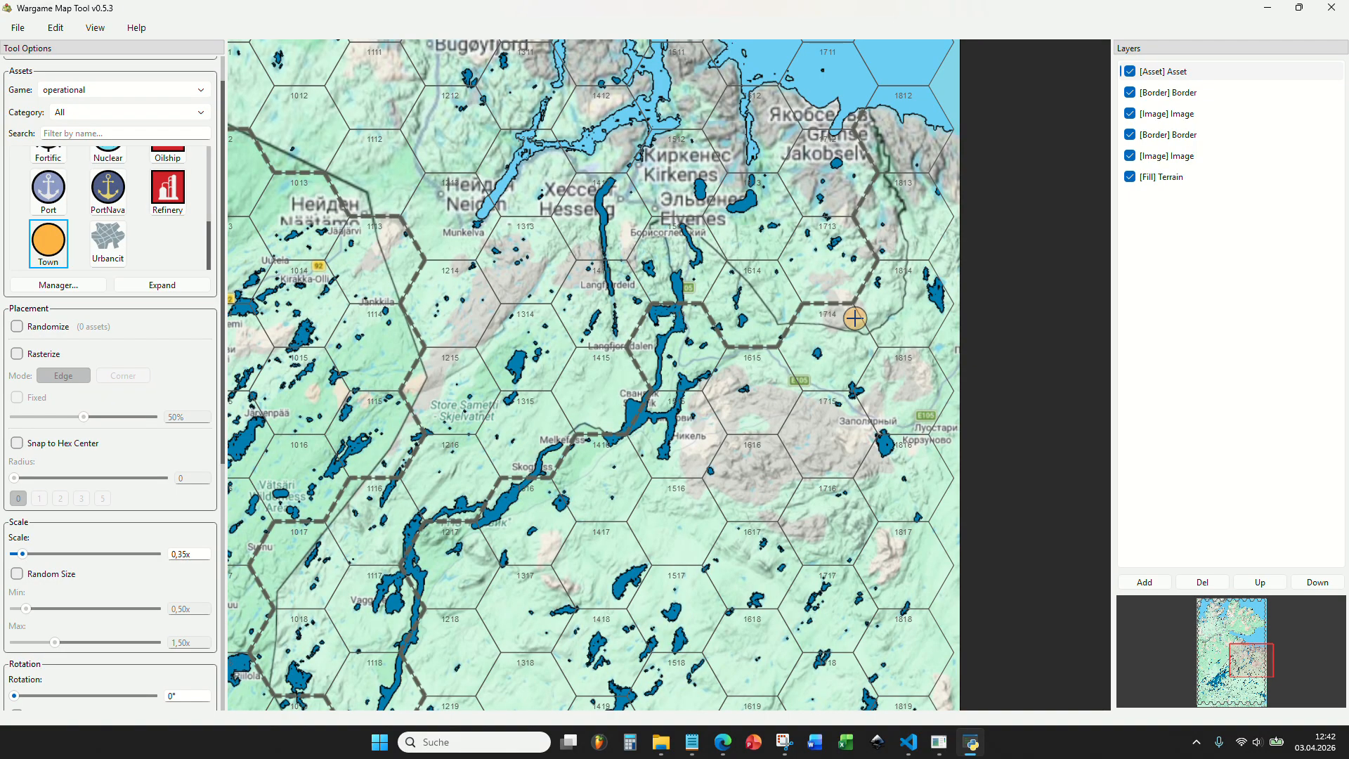
left_click_drag(711, 447, 847, 458)
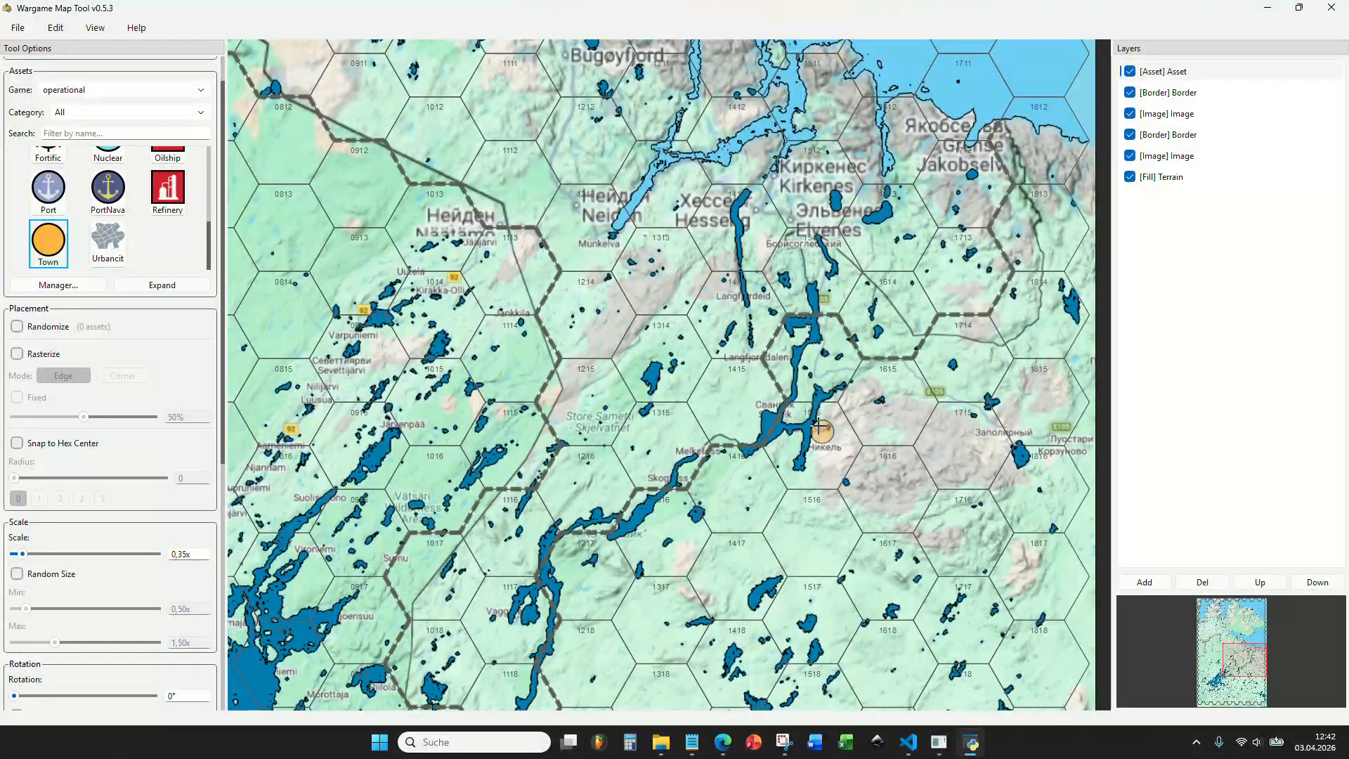
Examine the settlements around Kirkenes and in the Utsjoki area near the western border.
left_click_drag(673, 283, 743, 497)
left_click_drag(966, 433, 956, 454)
scroll(954, 458, "up", 4)
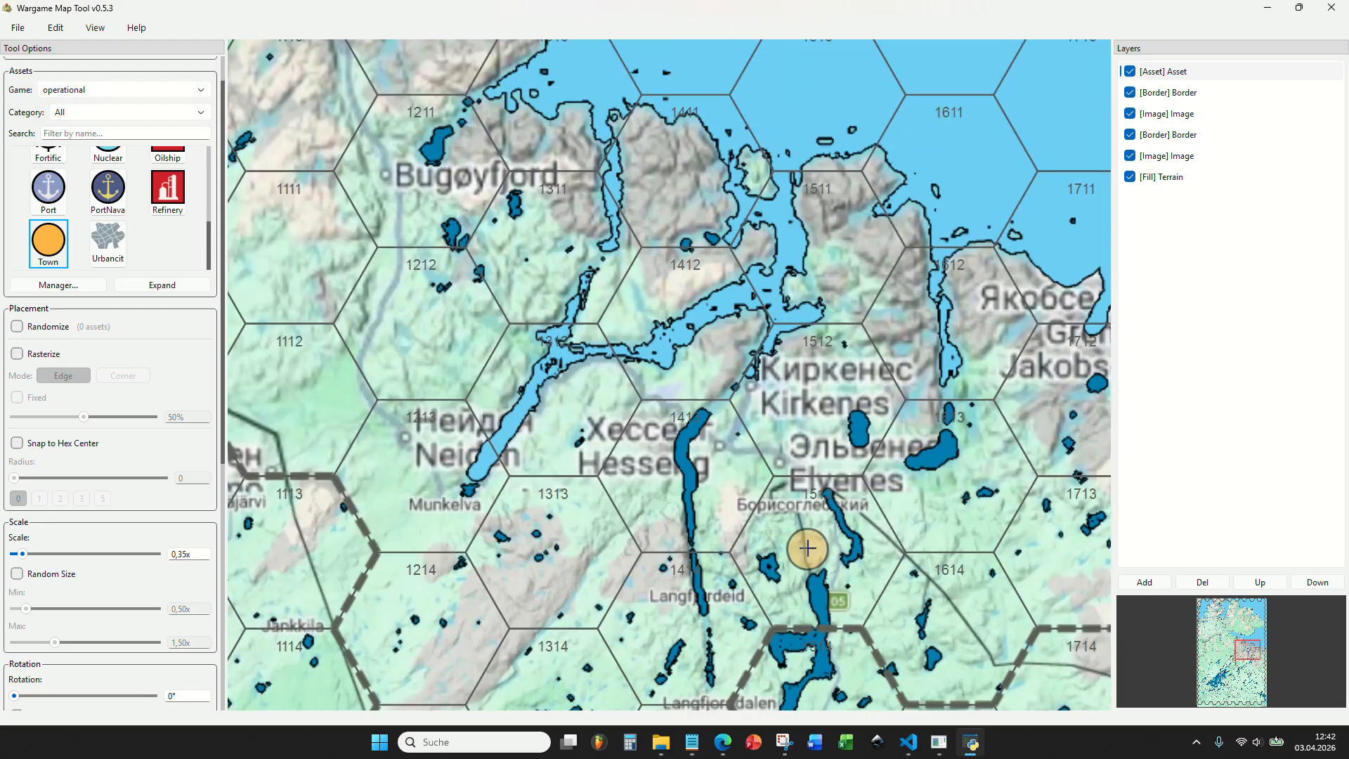
scroll(753, 486, "down", 4)
left_click_drag(562, 439, 1096, 477)
left_click_drag(650, 407, 947, 446)
left_click_drag(599, 409, 564, 452)
scroll(508, 410, "up", 5)
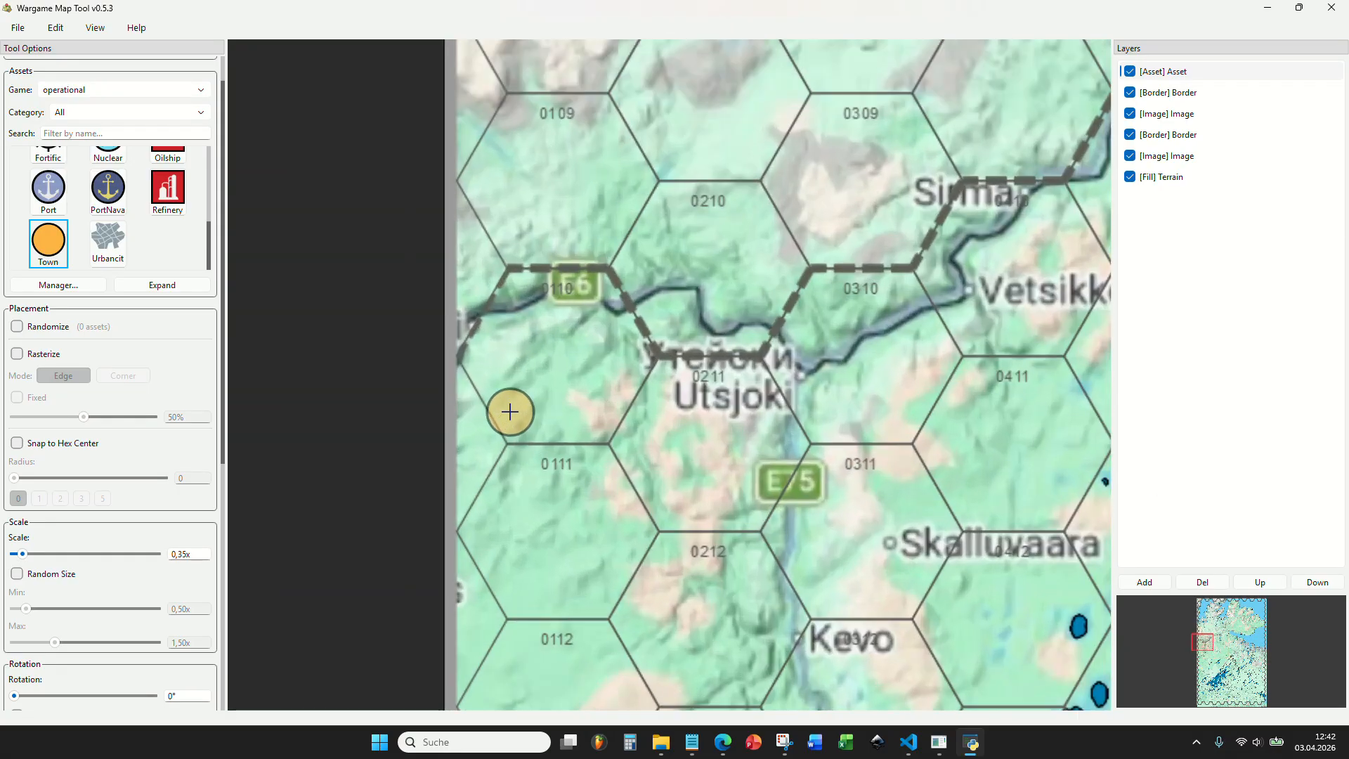
left_click_drag(527, 370, 406, 394)
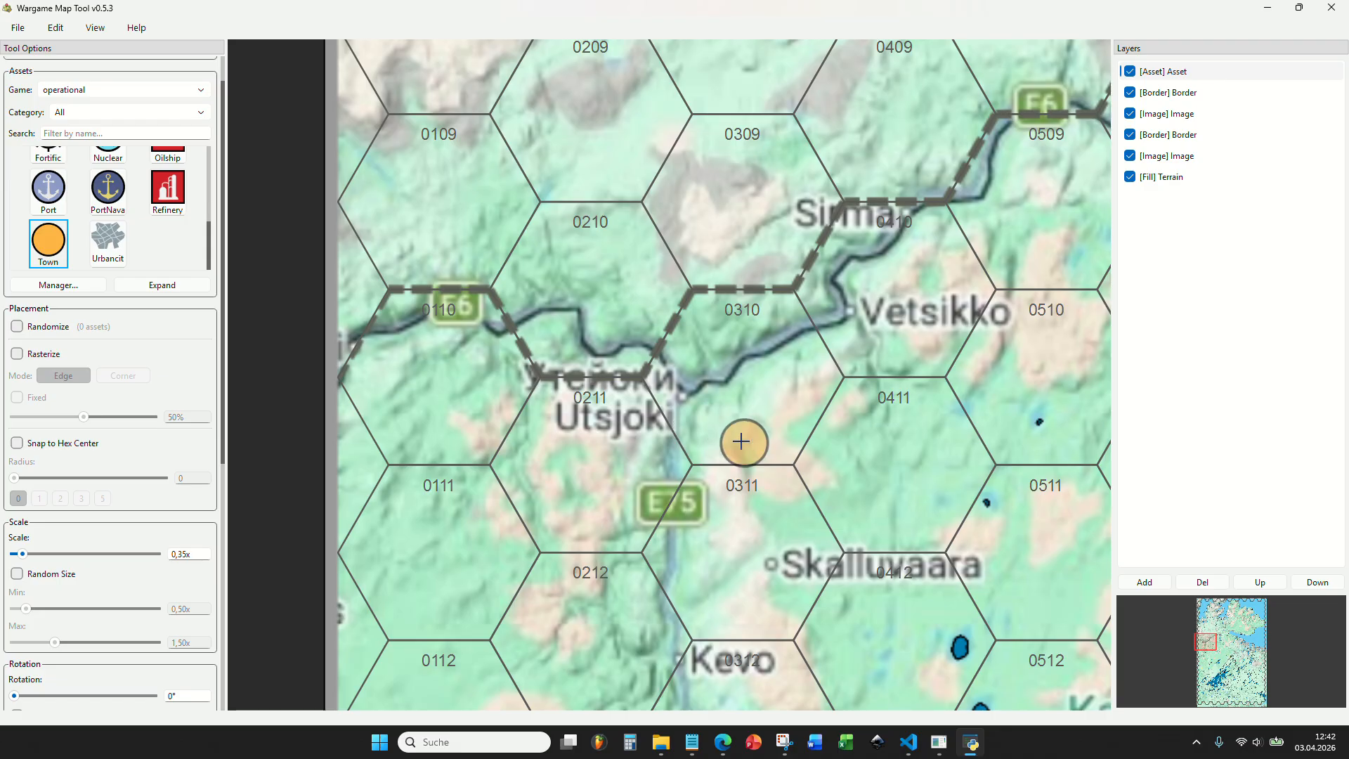
Place town markers on Utsjoki, Vetsikko, Nuorgam and Tana.
left_click(722, 416)
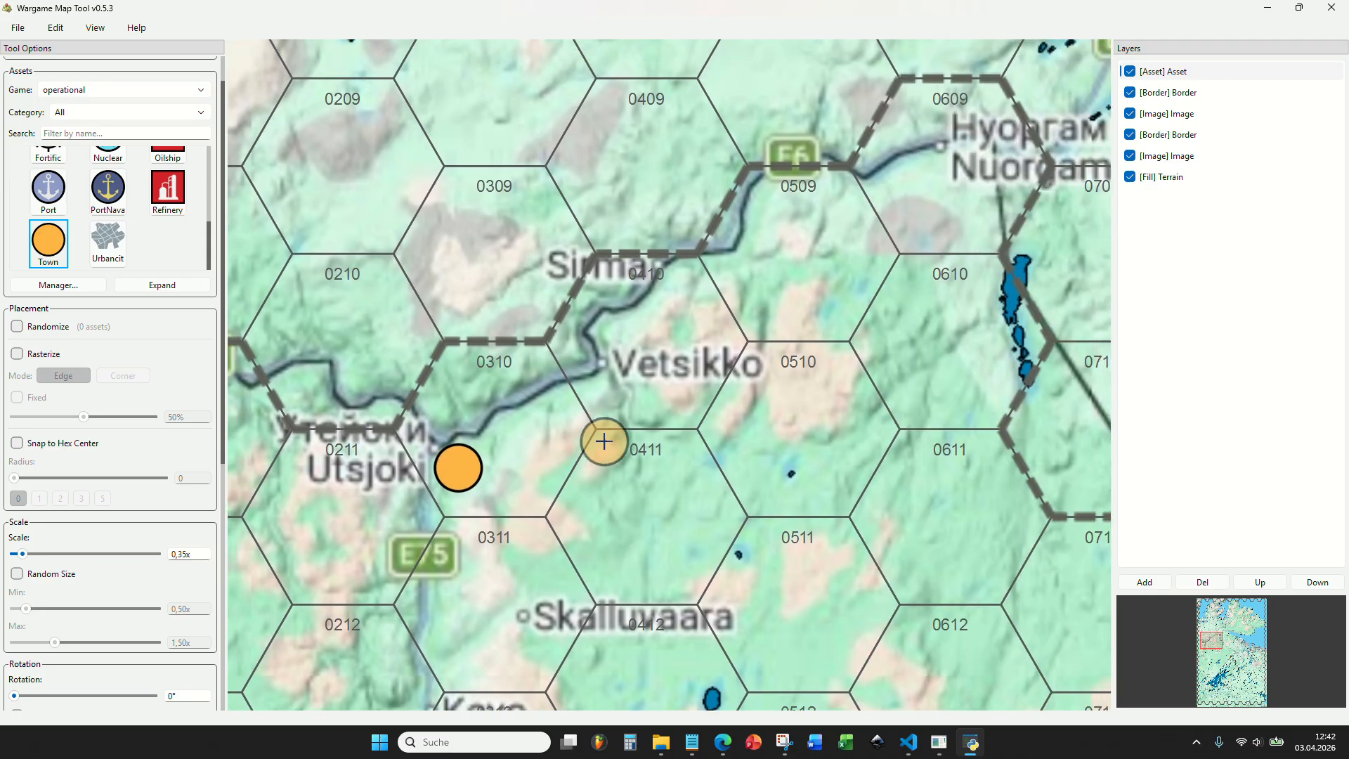
left_click(638, 365)
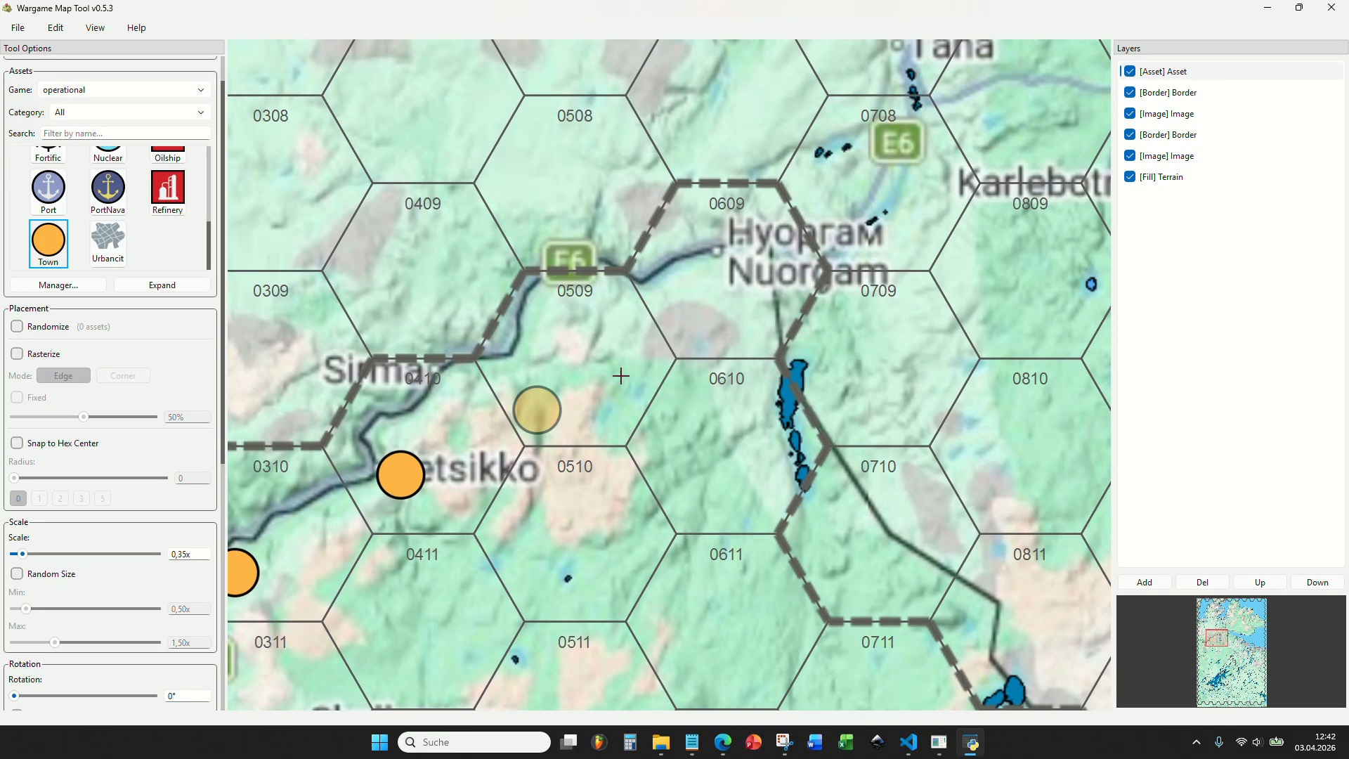
left_click(729, 268)
scroll(783, 364, "down", 3)
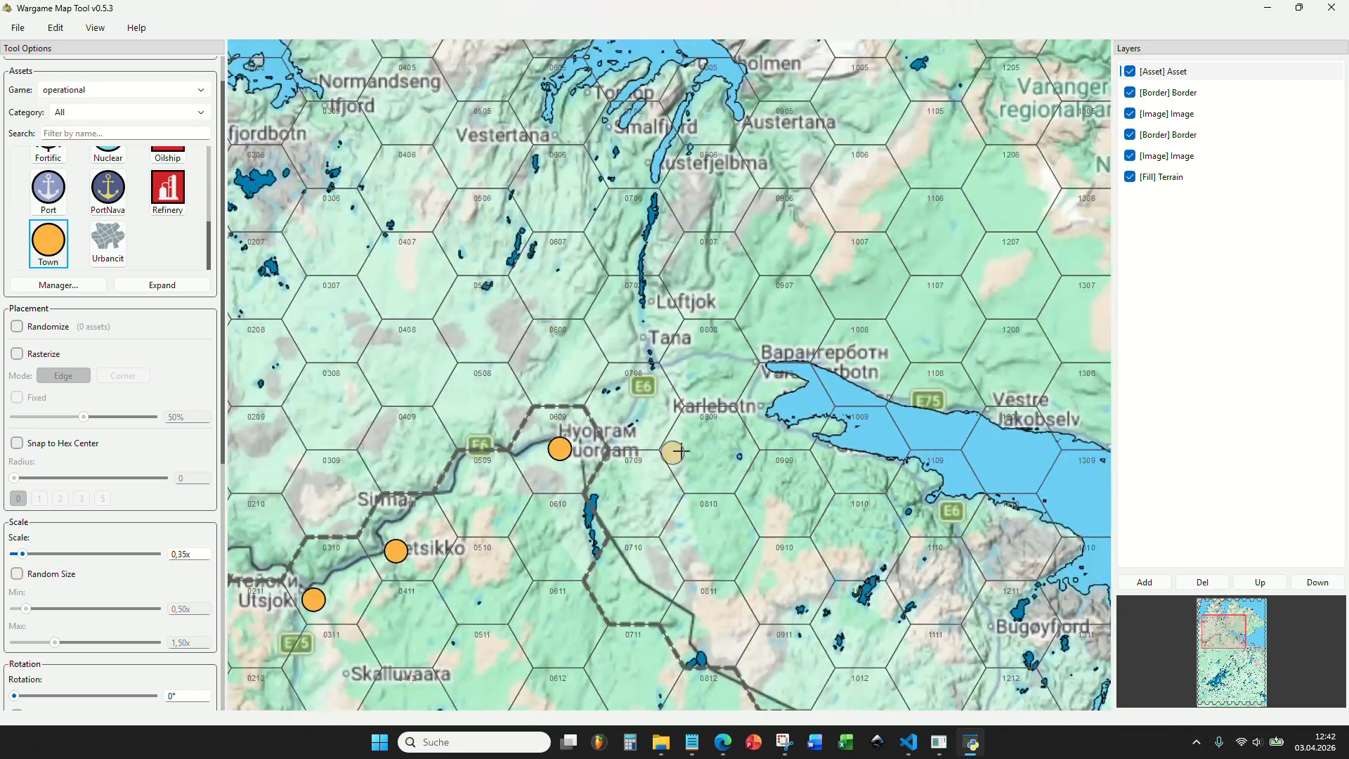
scroll(692, 472, "up", 1)
scroll(641, 429, "up", 1)
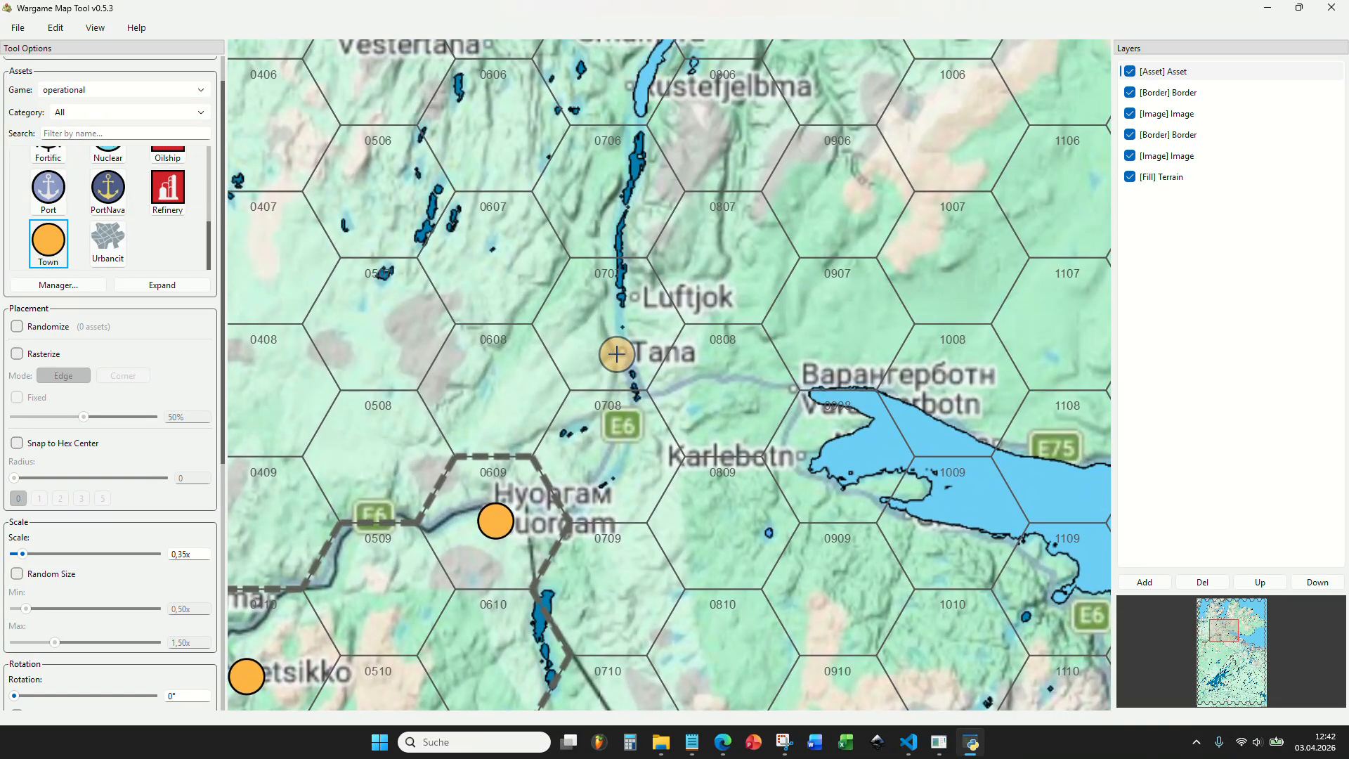
scroll(617, 354, "down", 3)
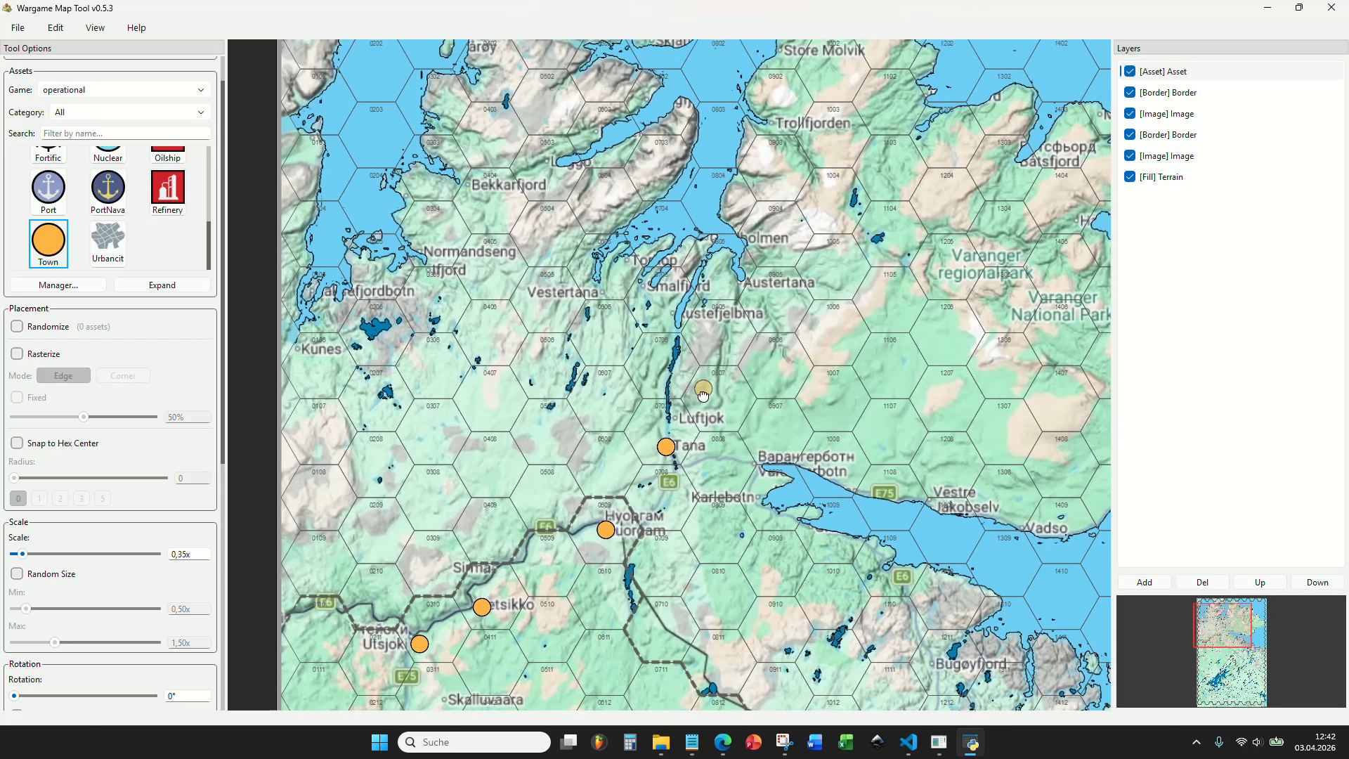
Place town markers on Smalfjord, Ifjord beside Normandseng, Kunes and Bekkarfjord along the northwestern fjords.
scroll(697, 406, "up", 1)
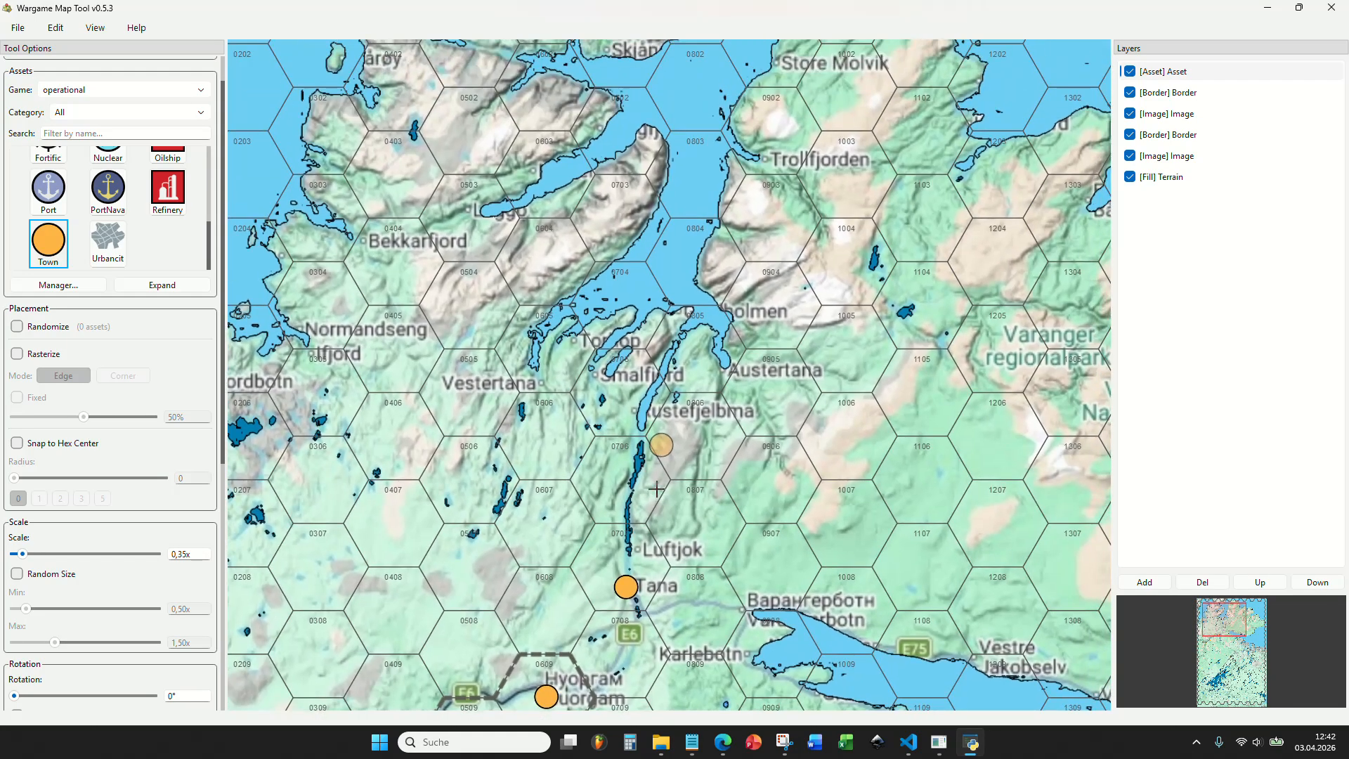
left_click(593, 384)
left_click_drag(609, 401, 859, 427)
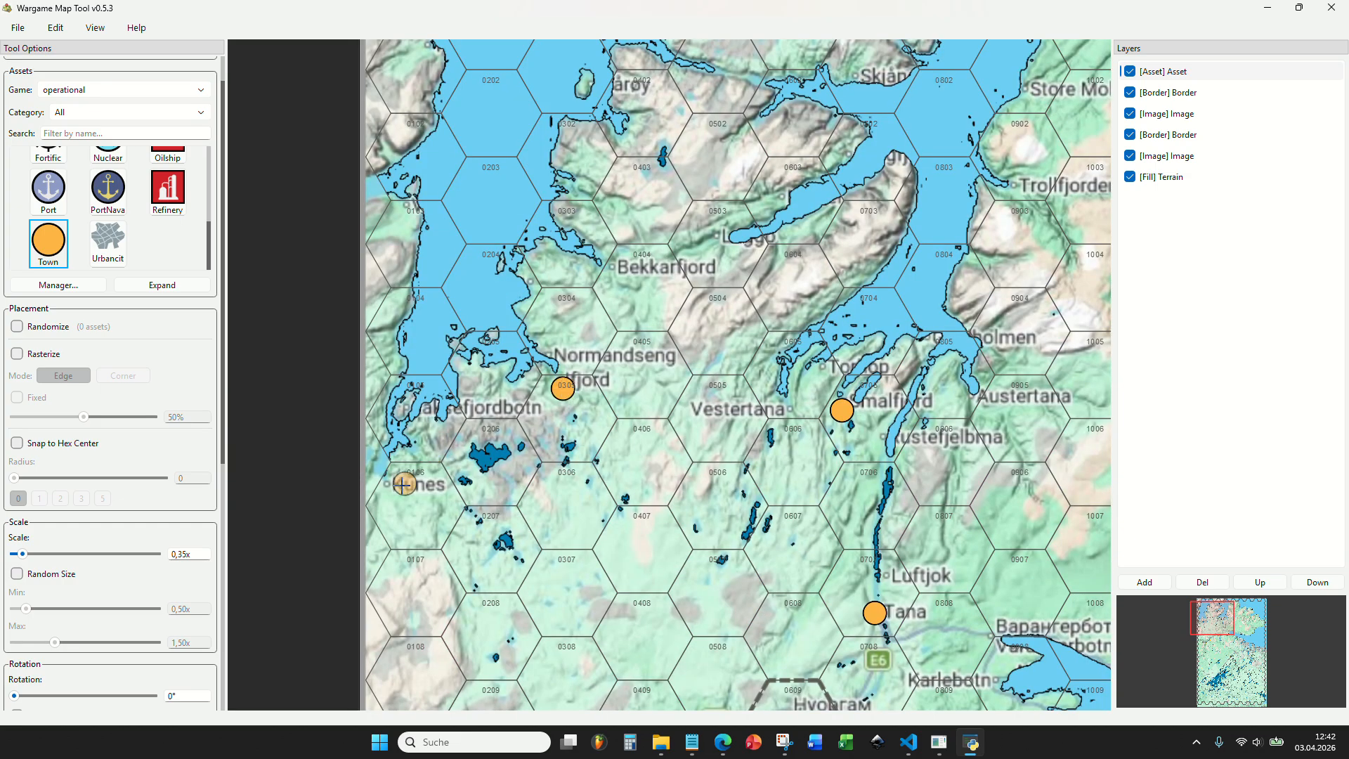
scroll(395, 491, "down", 5)
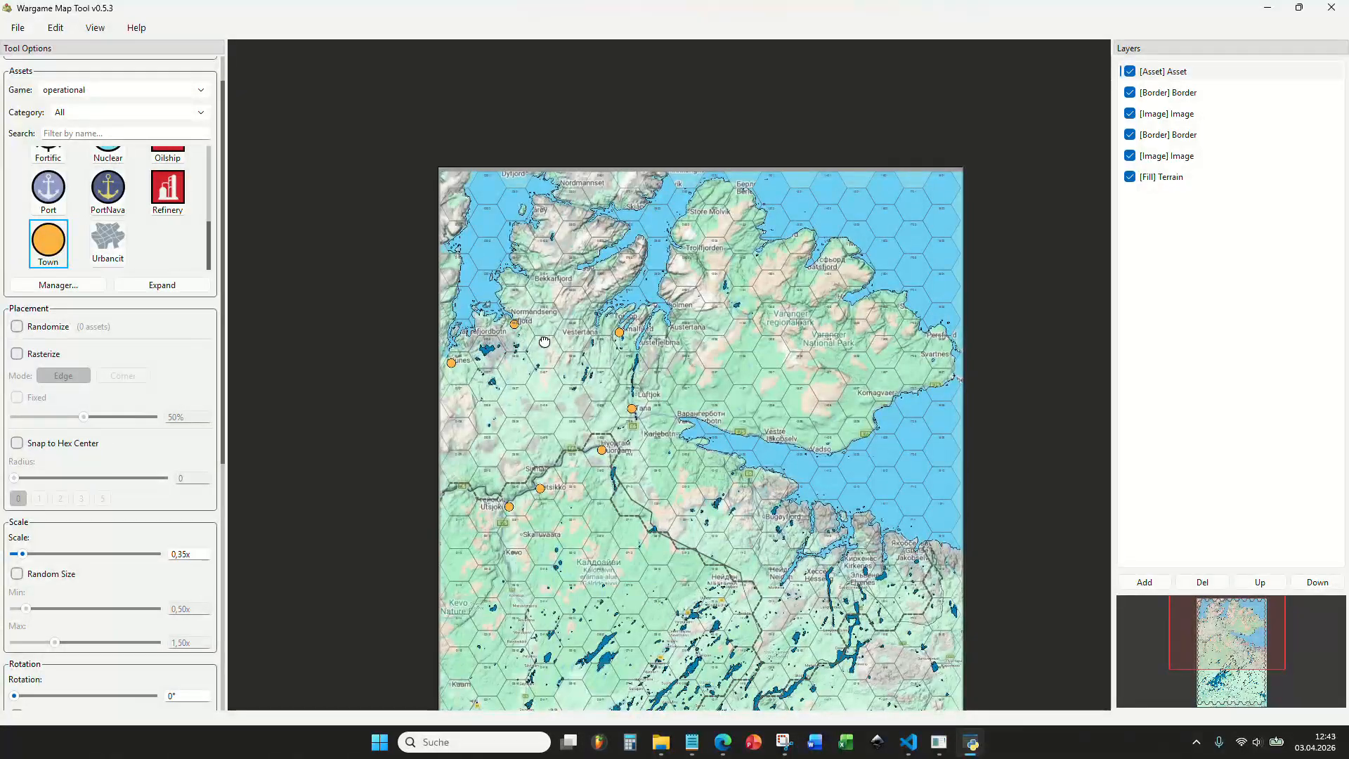
scroll(525, 380, "up", 5)
scroll(525, 380, "up", 2)
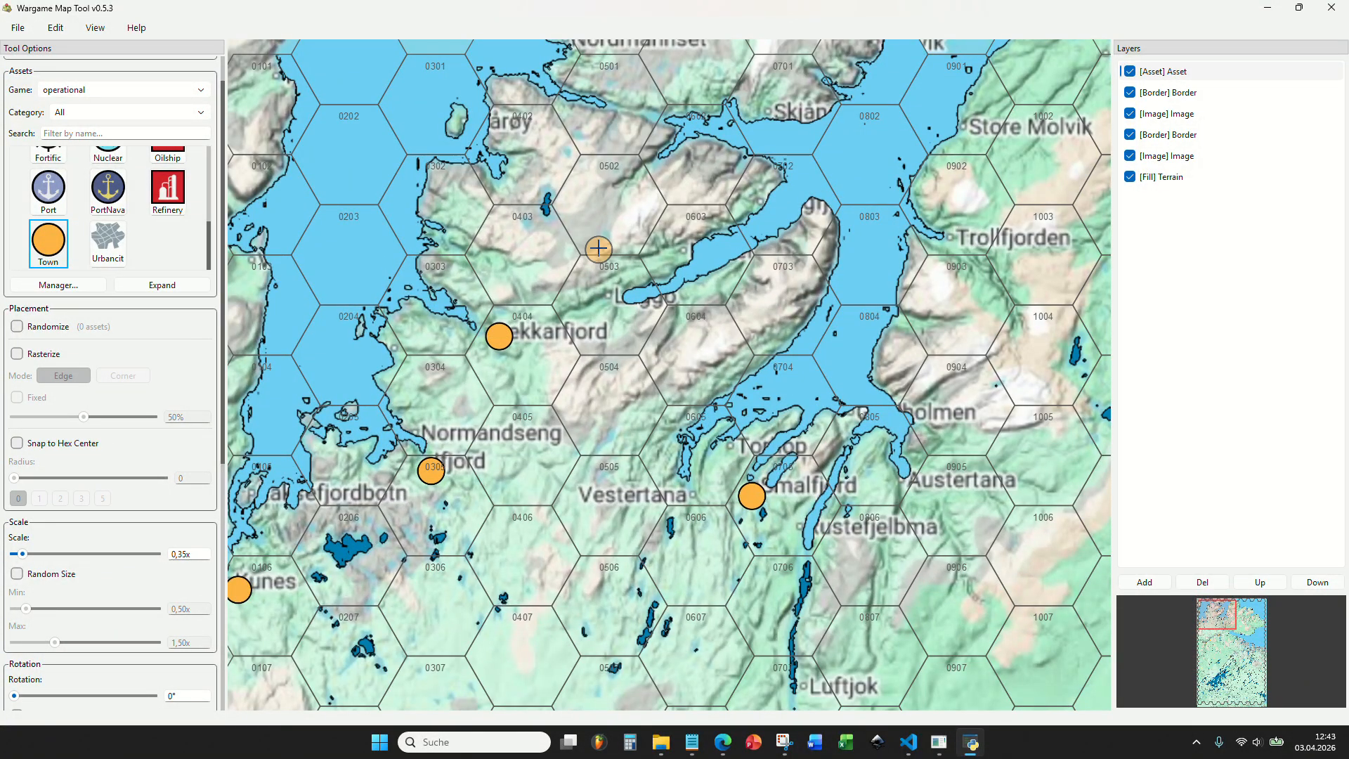
Place a town marker on Varangerbotn at the inner end of the Varanger fjord.
left_click_drag(613, 208, 550, 324)
scroll(549, 324, "down", 3)
scroll(722, 286, "up", 3)
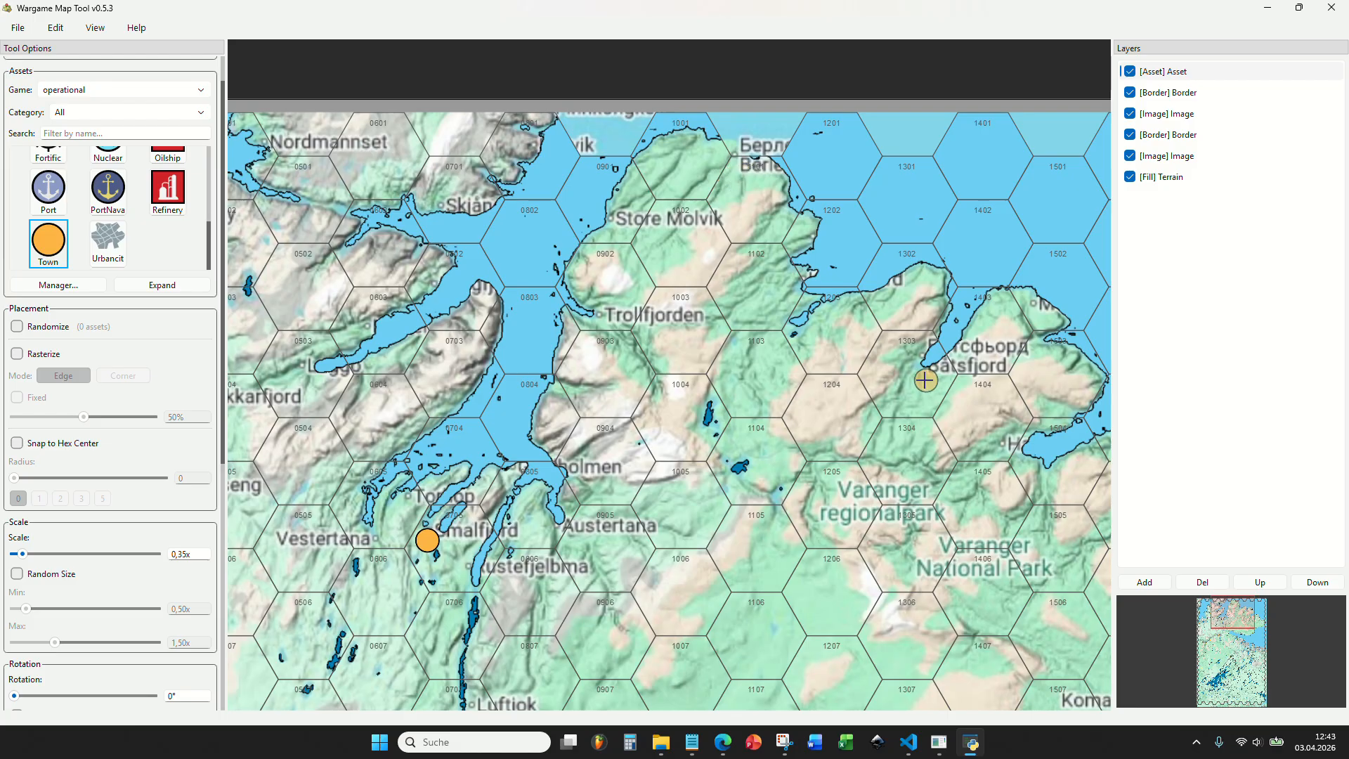
scroll(646, 271, "down", 4)
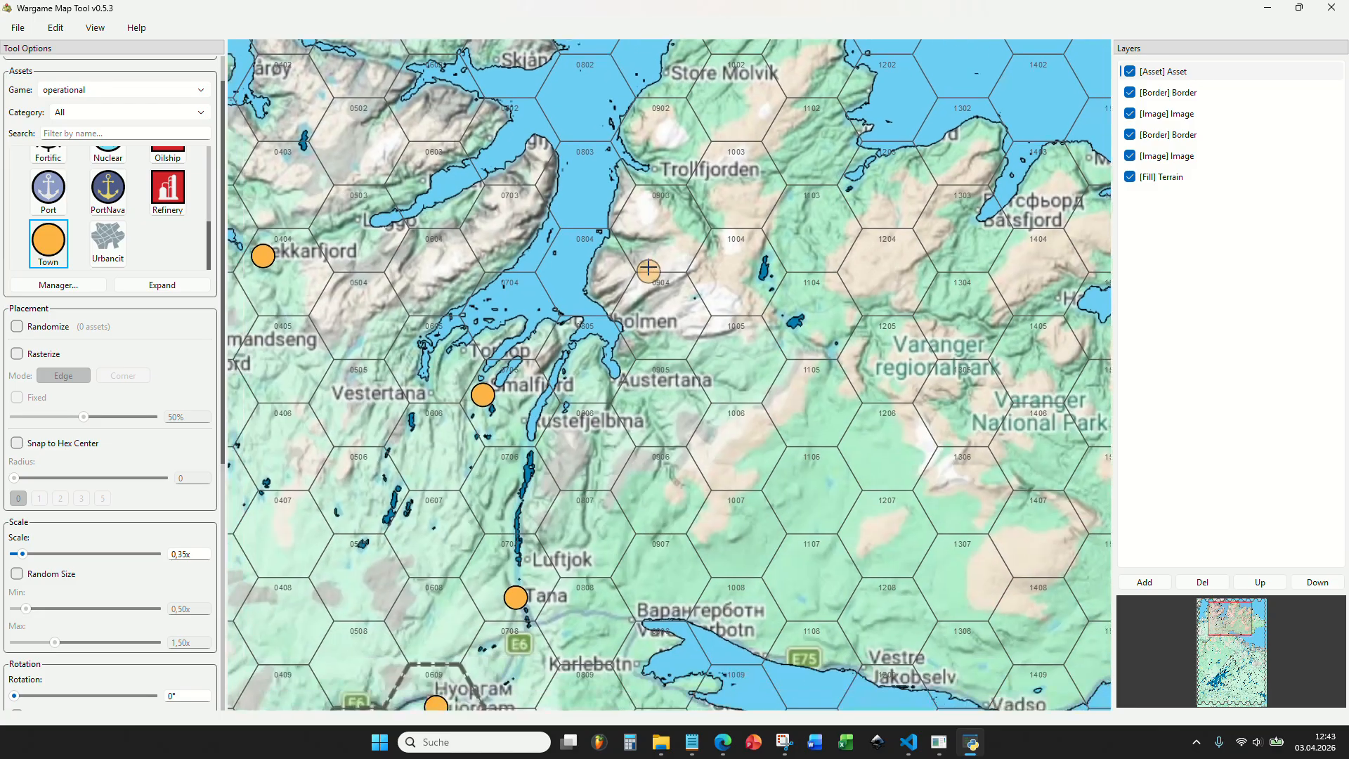
scroll(543, 354, "up", 5)
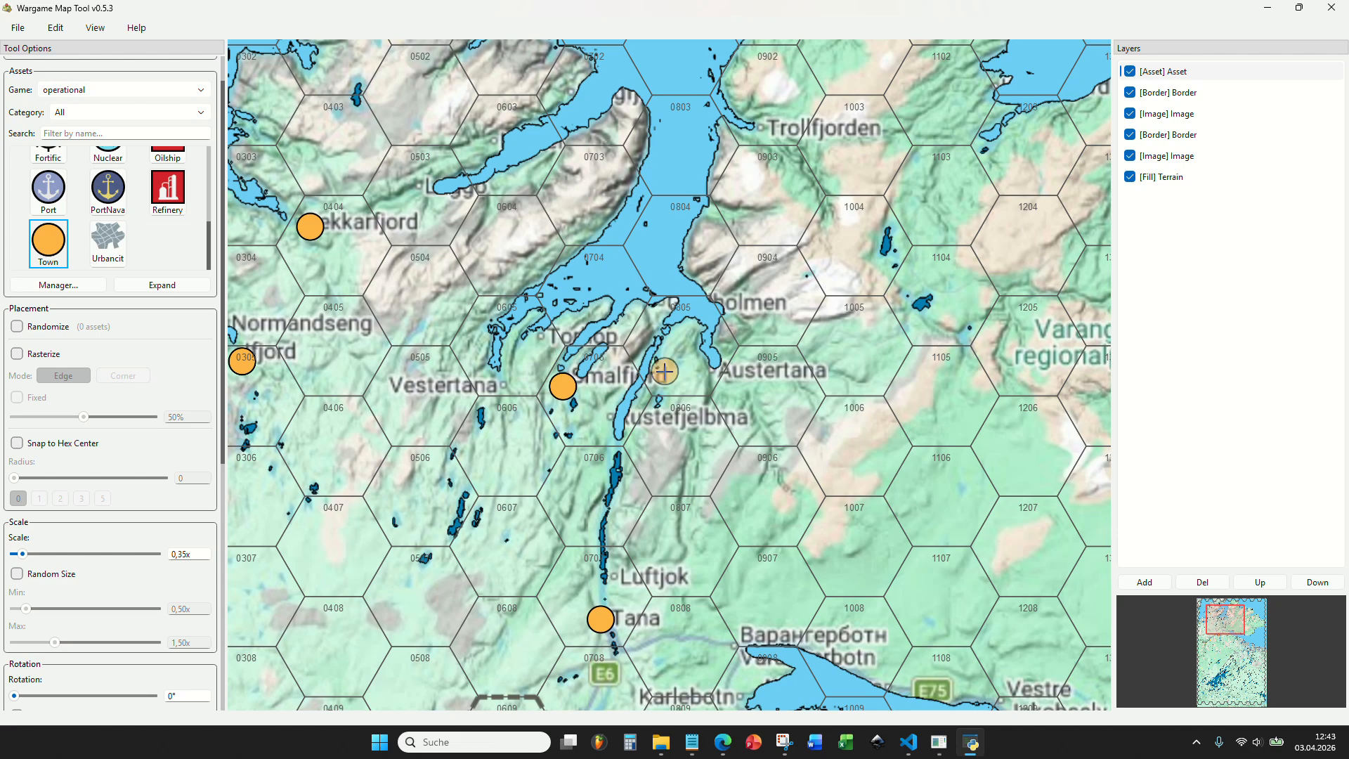
scroll(663, 370, "down", 4)
scroll(700, 386, "up", 3)
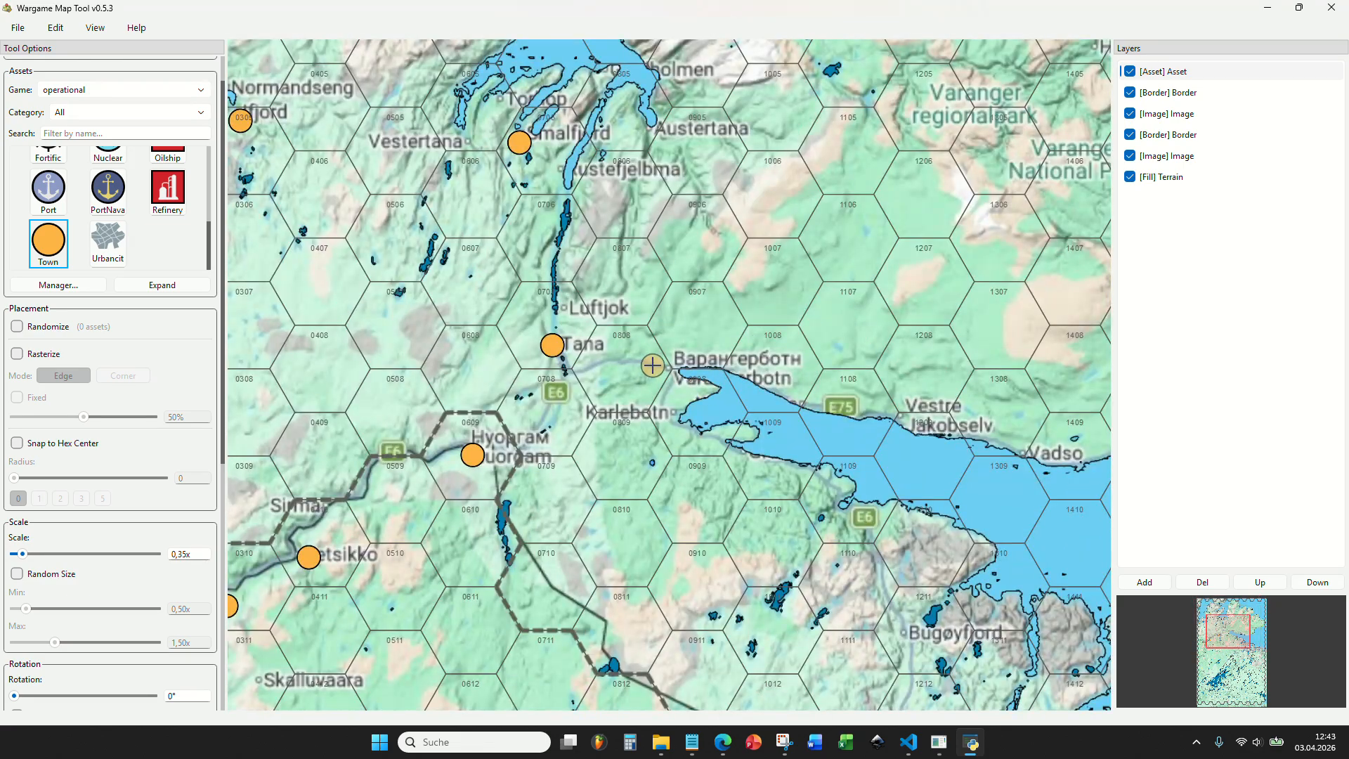
Place a town marker on Vestre Jakobselv on the north shore of the Varanger fjord.
left_click_drag(914, 429, 691, 302)
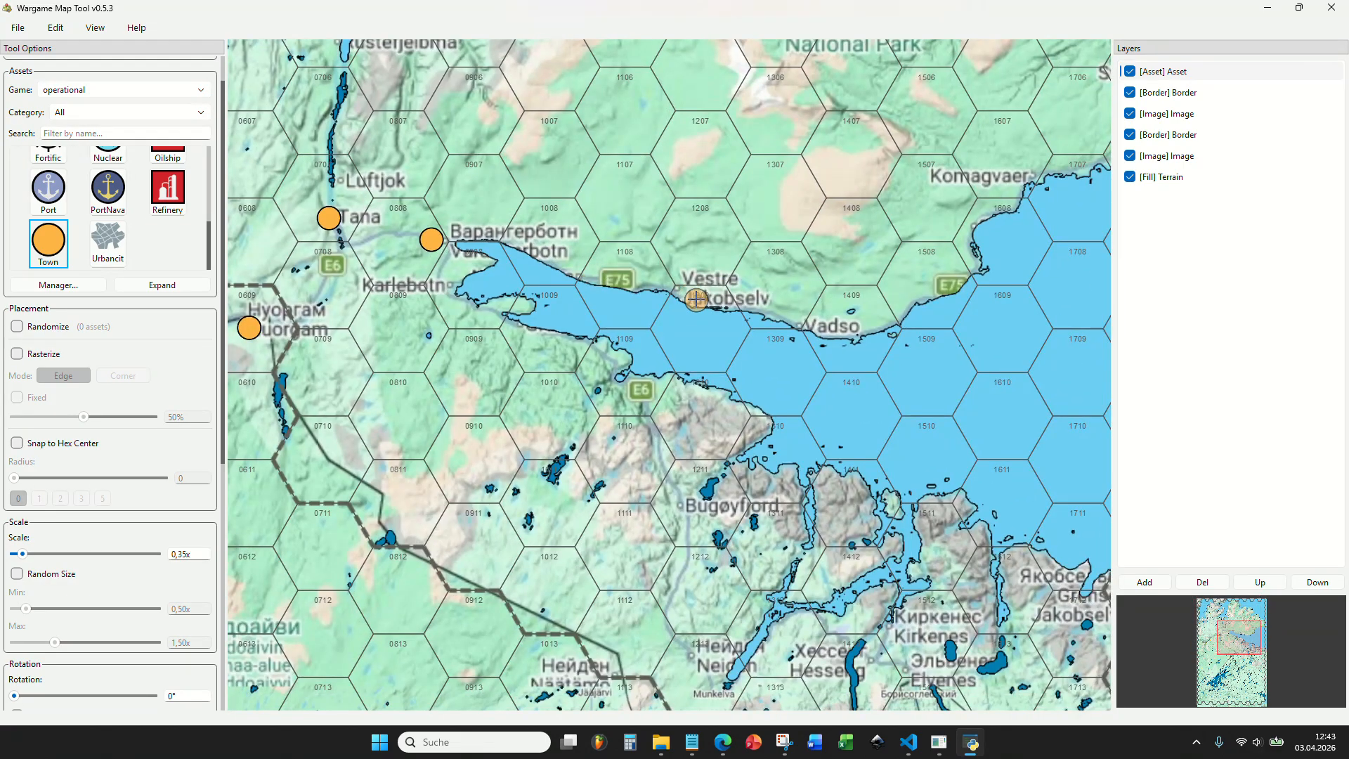
scroll(696, 300, "up", 3)
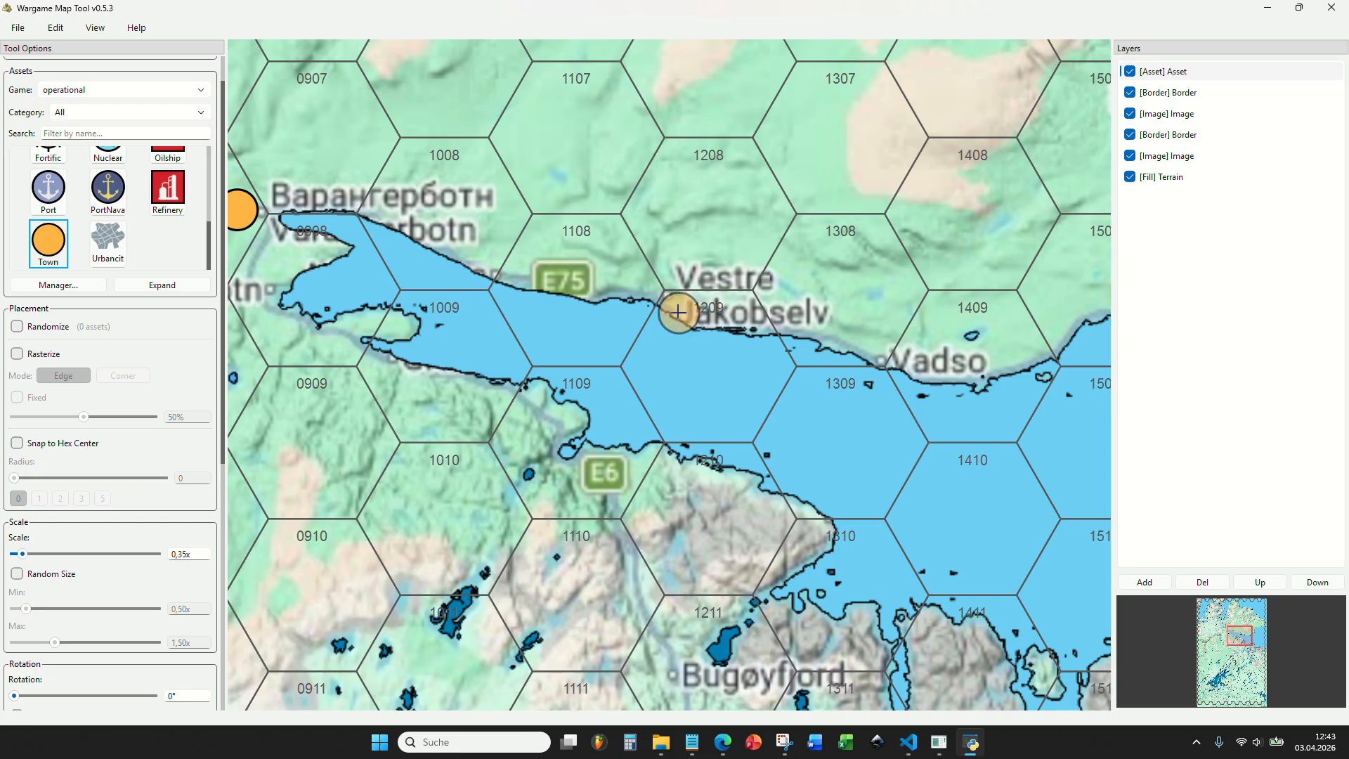
left_click(678, 312)
Hide the upper Image layer so the reference map's coastal labels are readable, and make the Asset layer active again.
mouse_move(906, 405)
left_mouse_down()
mouse_move(803, 405)
mouse_move(731, 428)
left_mouse_up()
scroll(713, 428, "down", 3)
left_click_drag(866, 327, 588, 416)
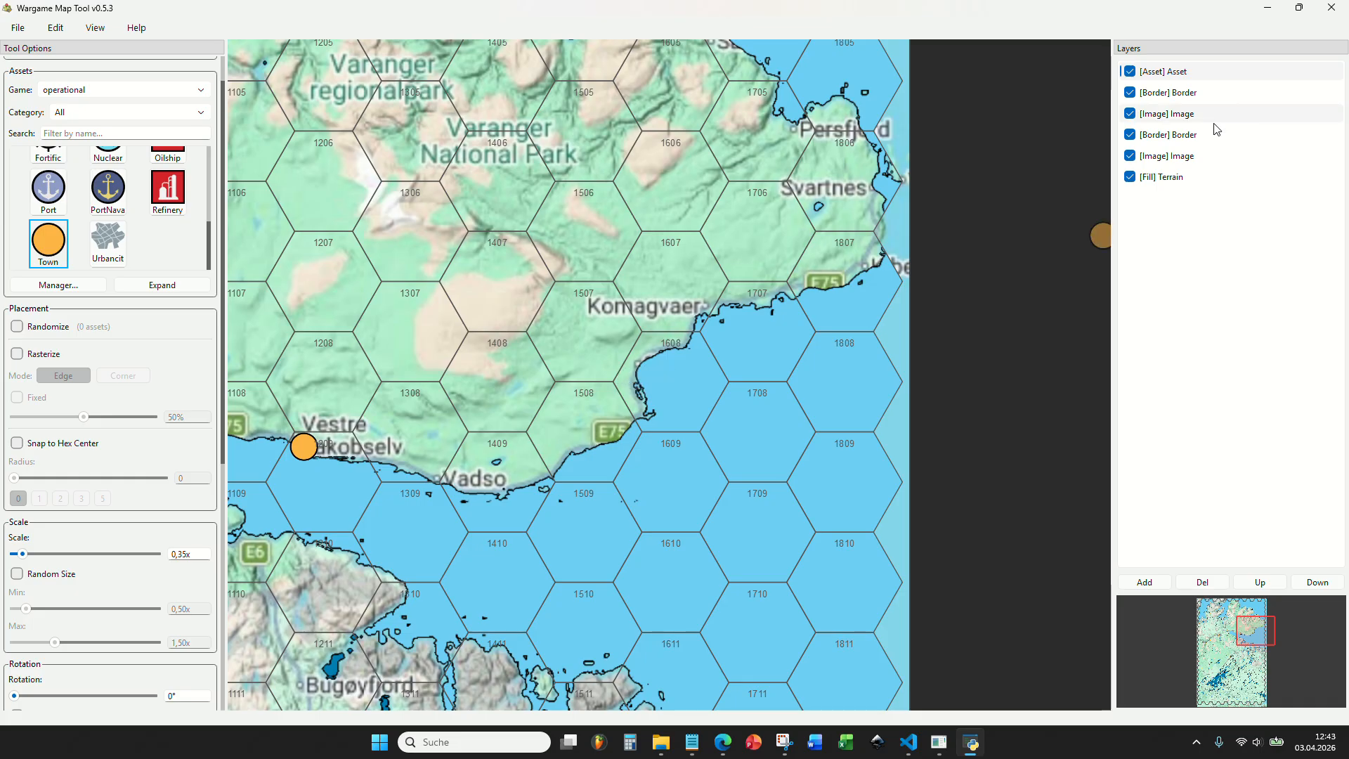
left_click(1130, 94)
left_click(1130, 93)
left_click(1134, 118)
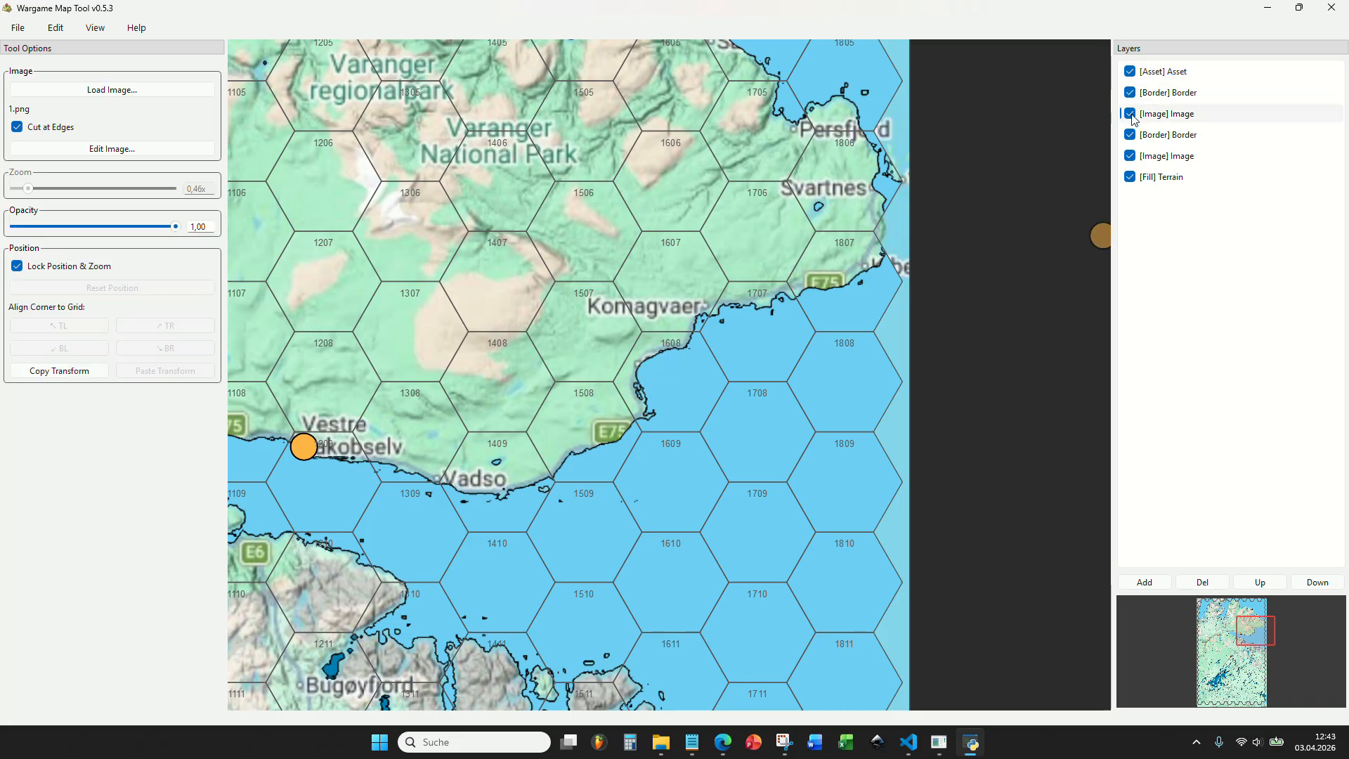
left_click(1130, 114)
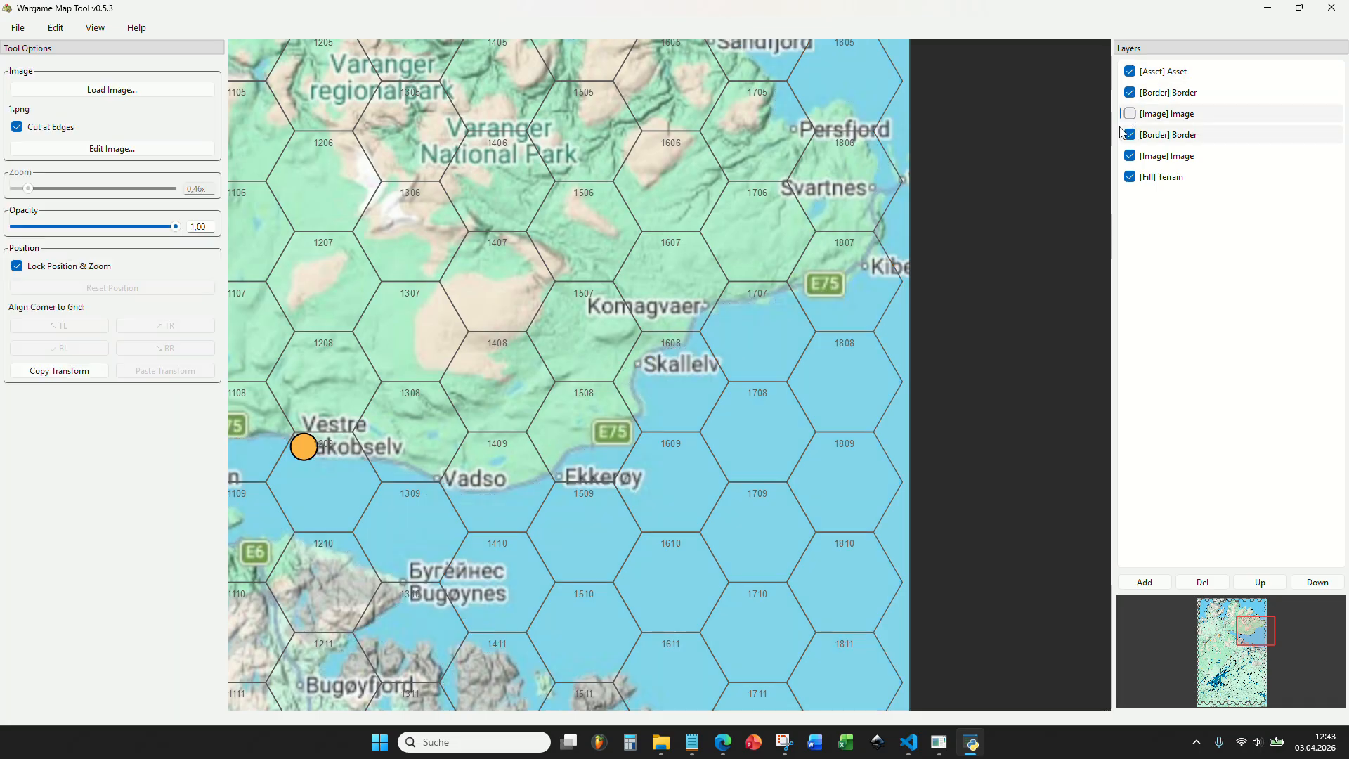
scroll(604, 295, "down", 2)
left_click(1188, 74)
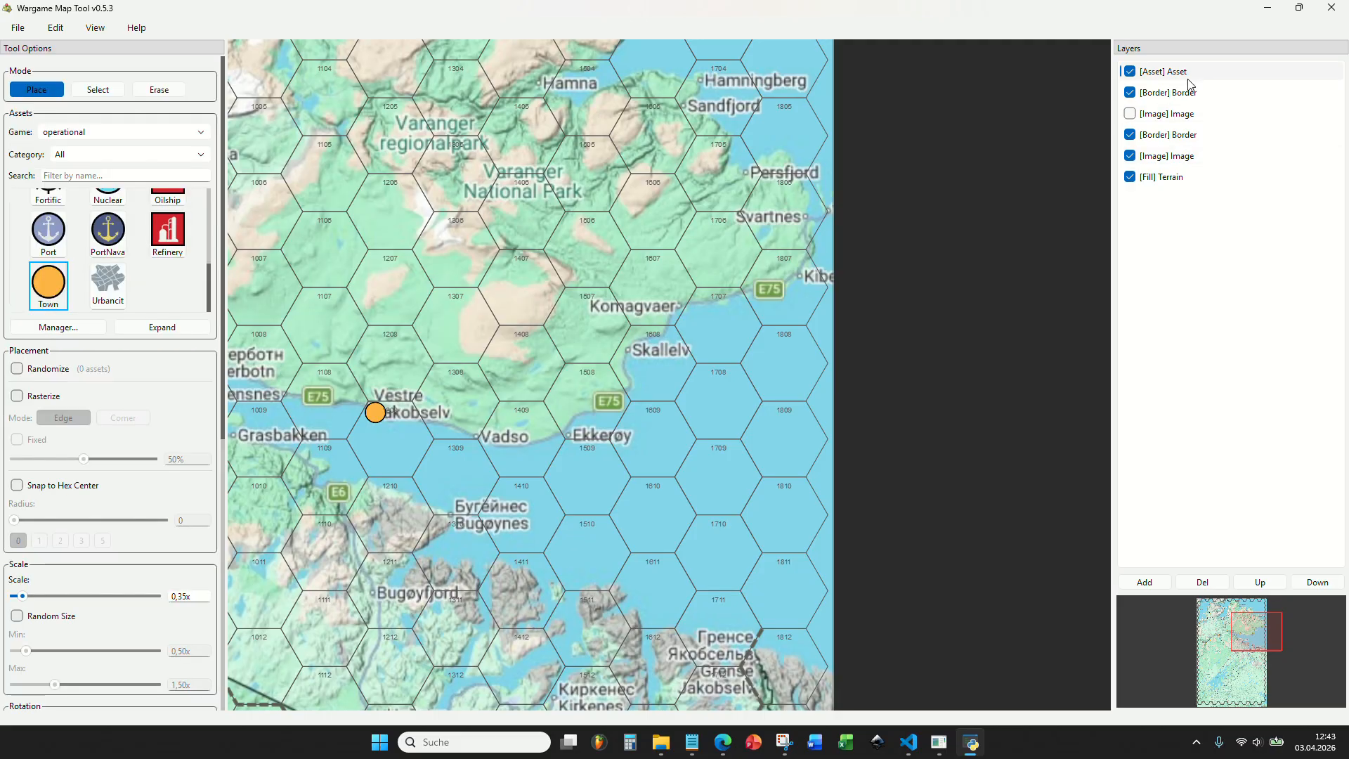
Examine the coastal settlements from Vadso and Ekkerøy to Persfjord and the spacing of the town markers already placed.
scroll(530, 380, "down", 4)
scroll(726, 241, "up", 4)
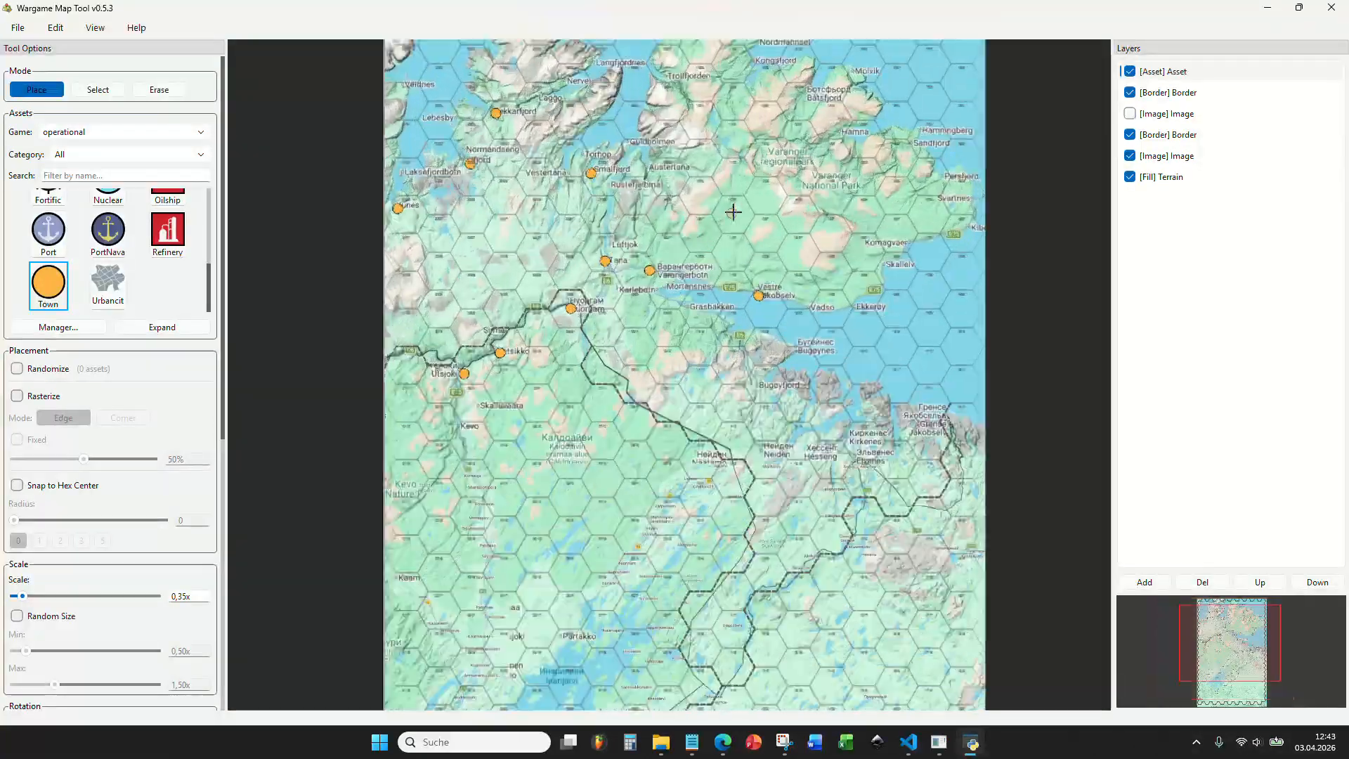
left_click_drag(948, 322, 552, 429)
scroll(557, 439, "up", 3)
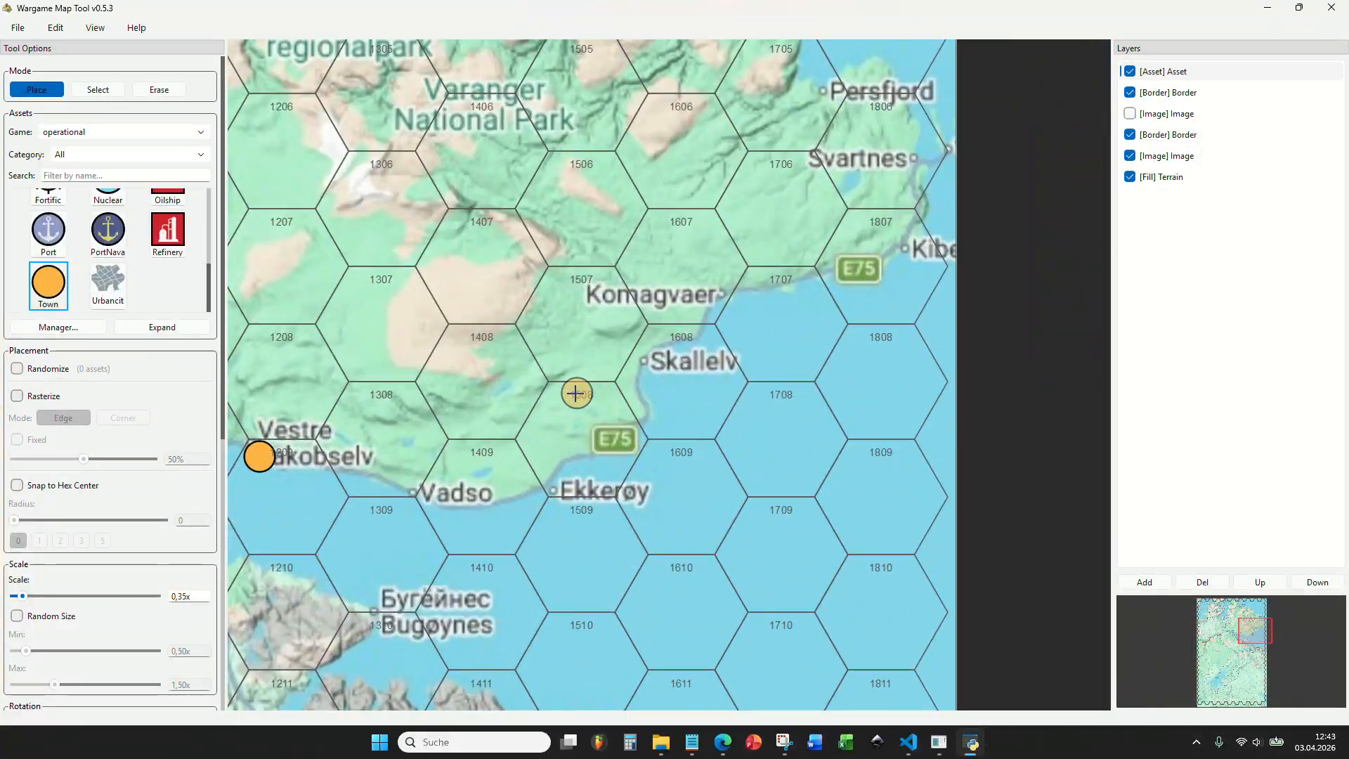
left_click_drag(577, 384, 618, 331)
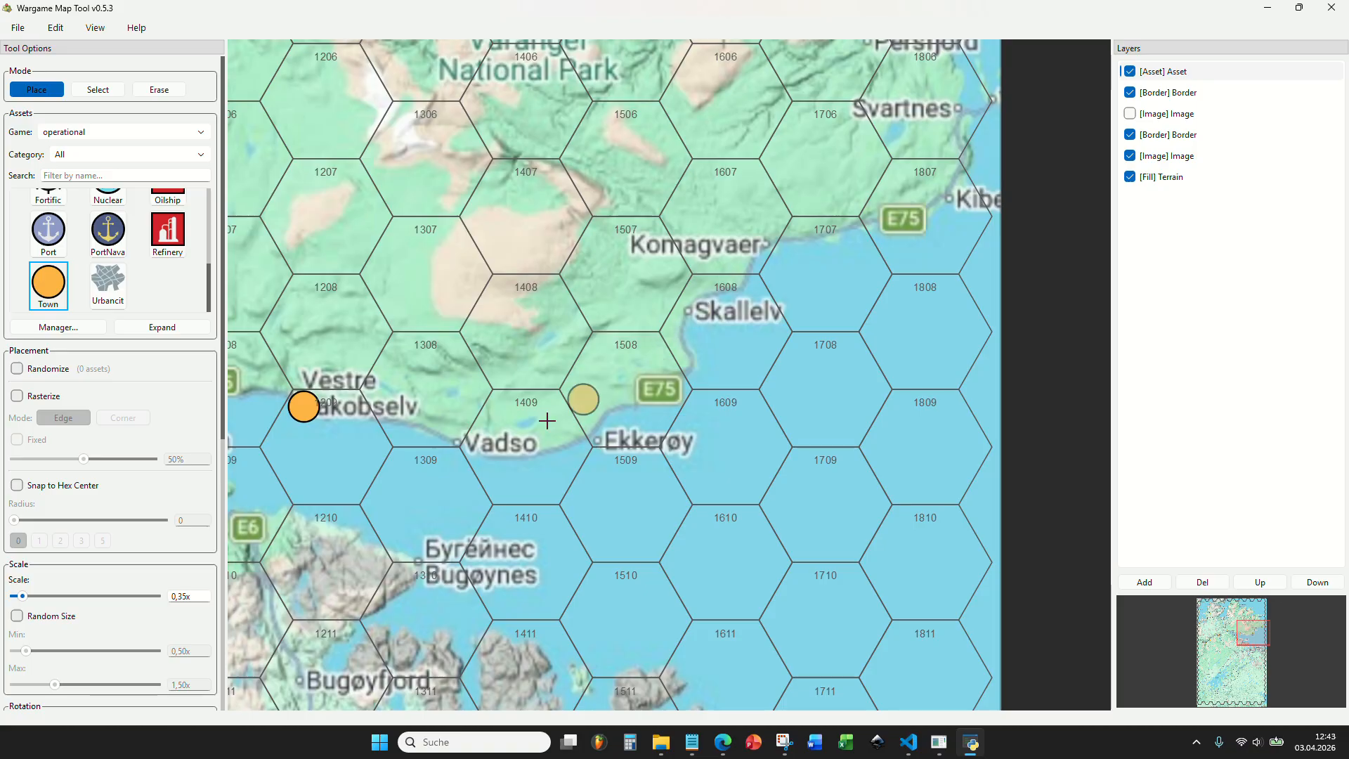
scroll(458, 446, "down", 6)
left_click_drag(450, 437, 800, 415)
scroll(414, 491, "up", 2)
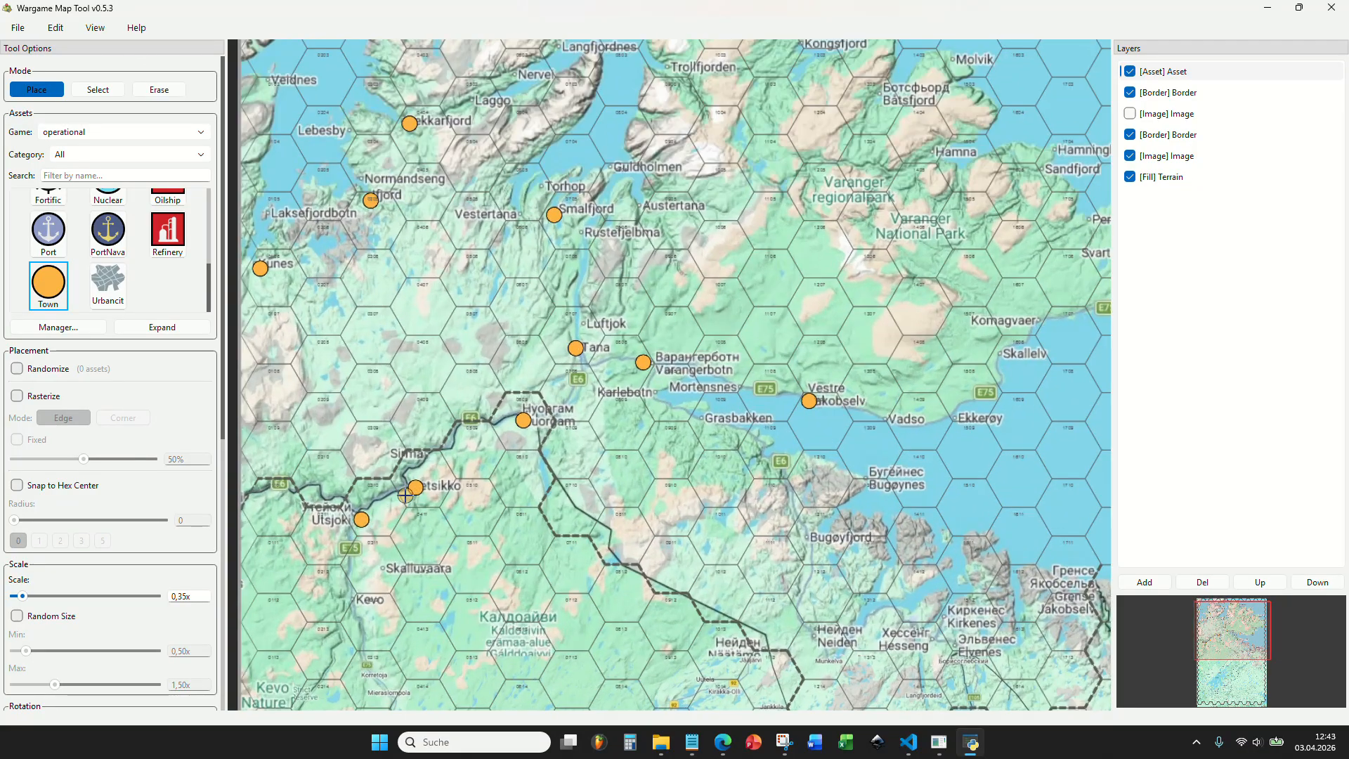
scroll(440, 488, "down", 4)
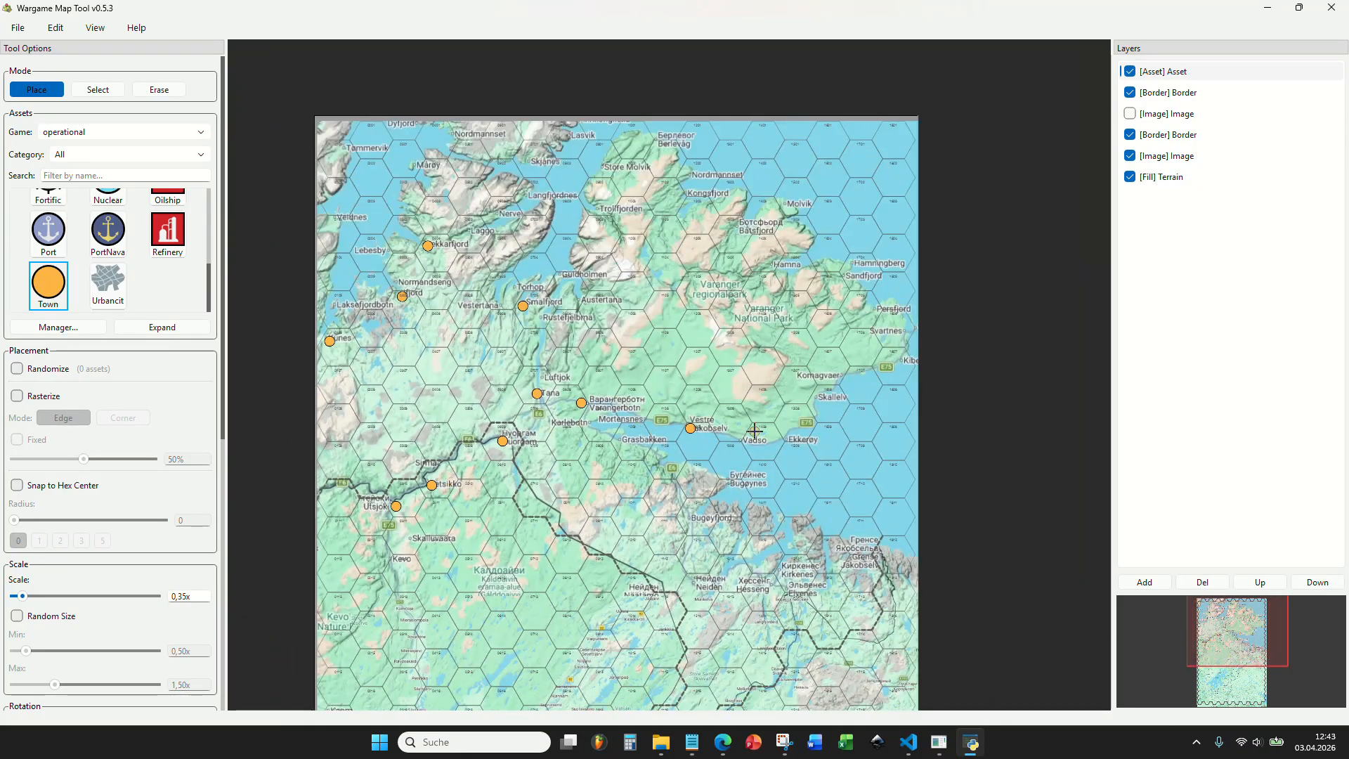
scroll(754, 431, "up", 9)
left_click_drag(815, 352, 690, 497)
scroll(691, 492, "down", 3)
left_click_drag(752, 331, 625, 340)
Place town markers on the coast in hex 1807 south of Svartnes and on Ekkerøy.
scroll(867, 385, "up", 2)
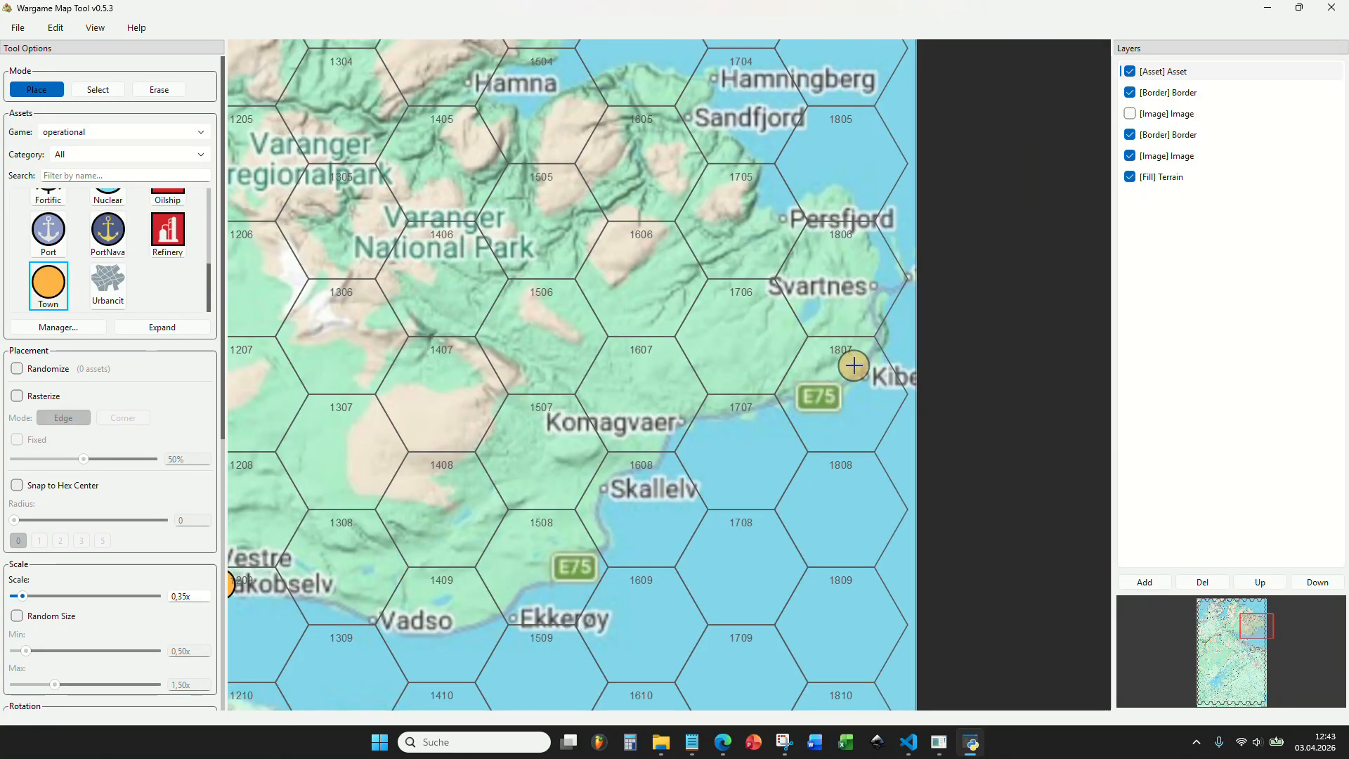
left_click_drag(527, 581, 744, 469)
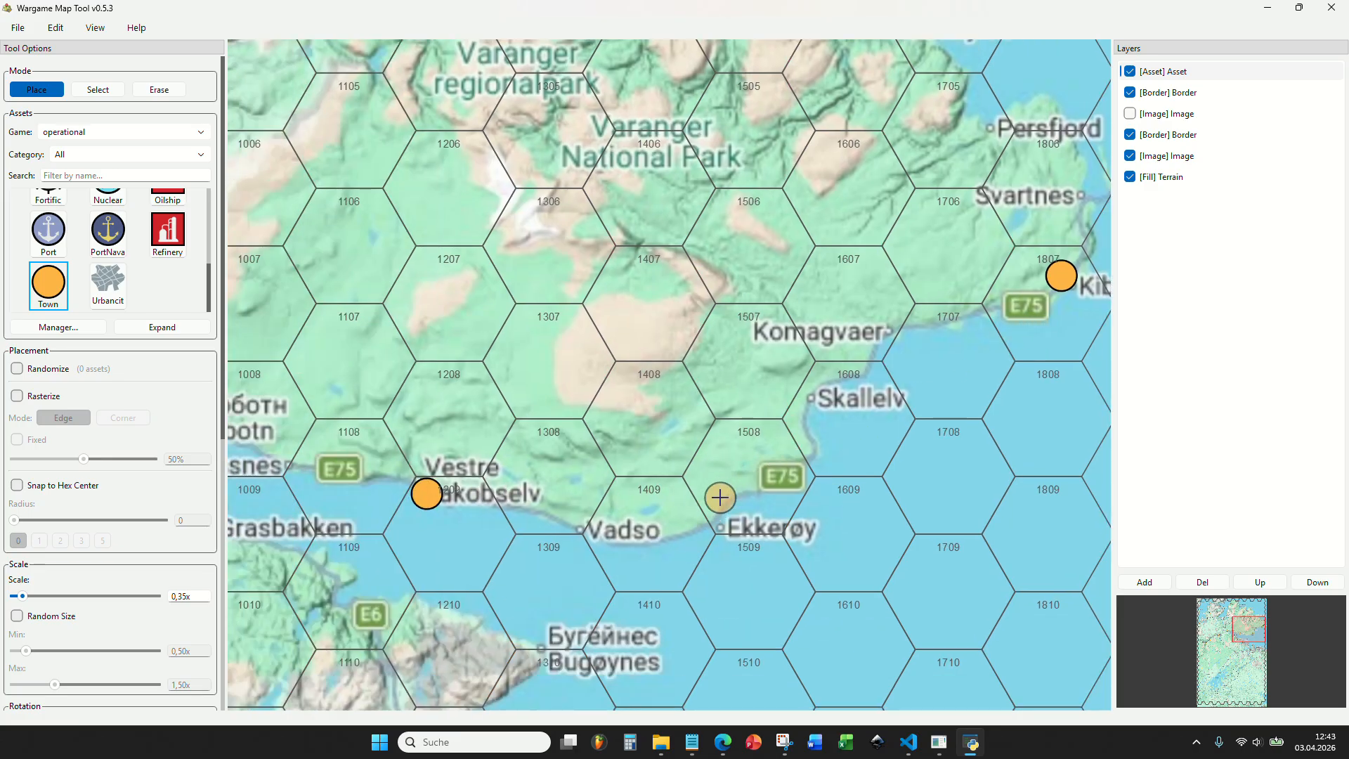
scroll(881, 387, "down", 7)
scroll(881, 388, "up", 1)
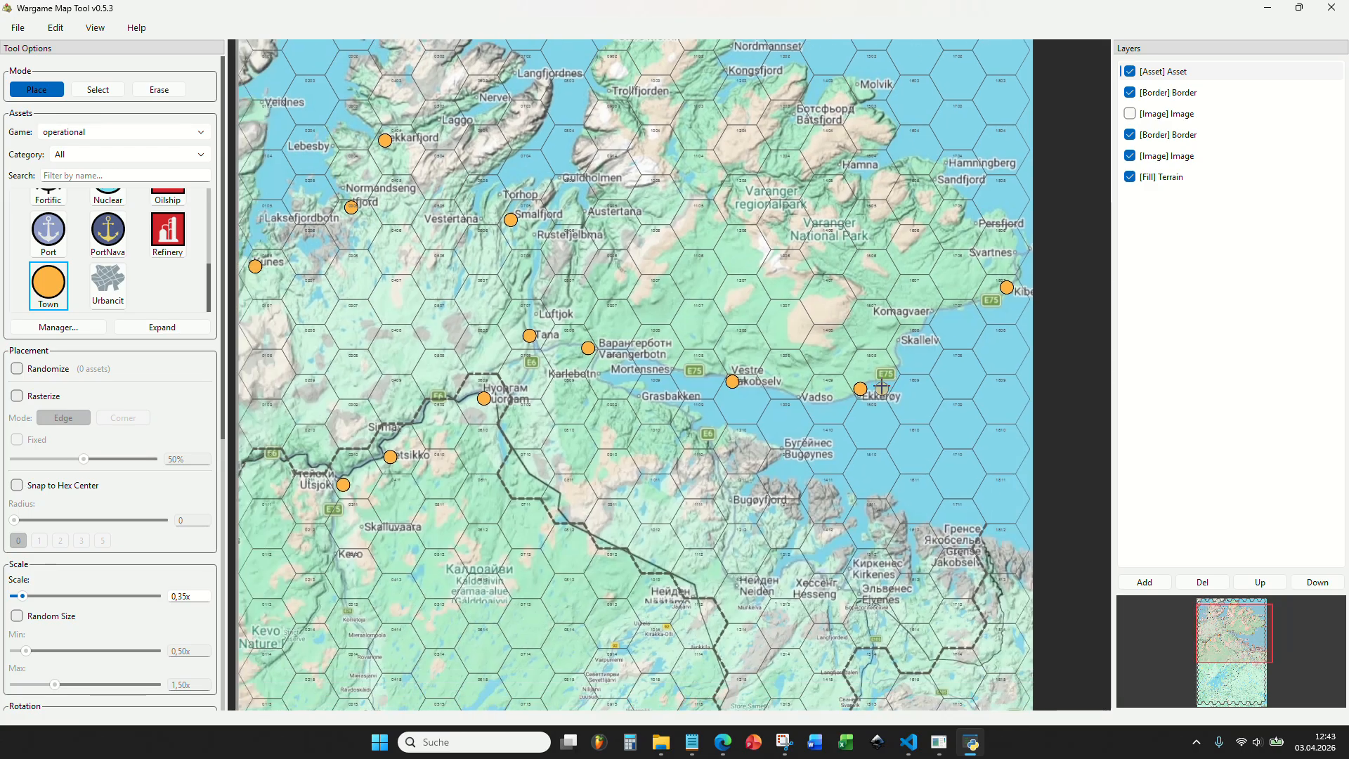
Examine the northern peninsulas and the area around Tana and Varangerbotn for settlements without a town marker.
left_click_drag(661, 362, 716, 477)
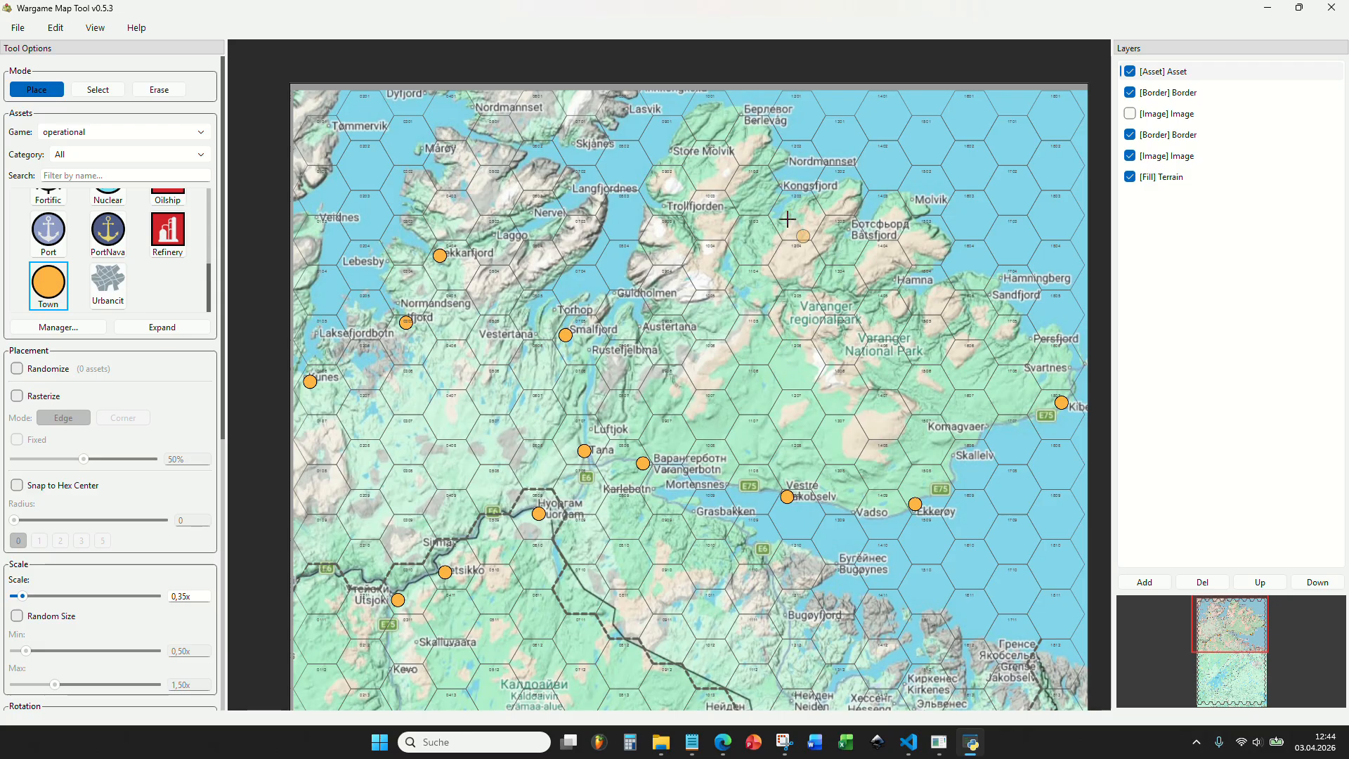
scroll(692, 274, "up", 6)
scroll(854, 249, "down", 6)
scroll(634, 397, "up", 6)
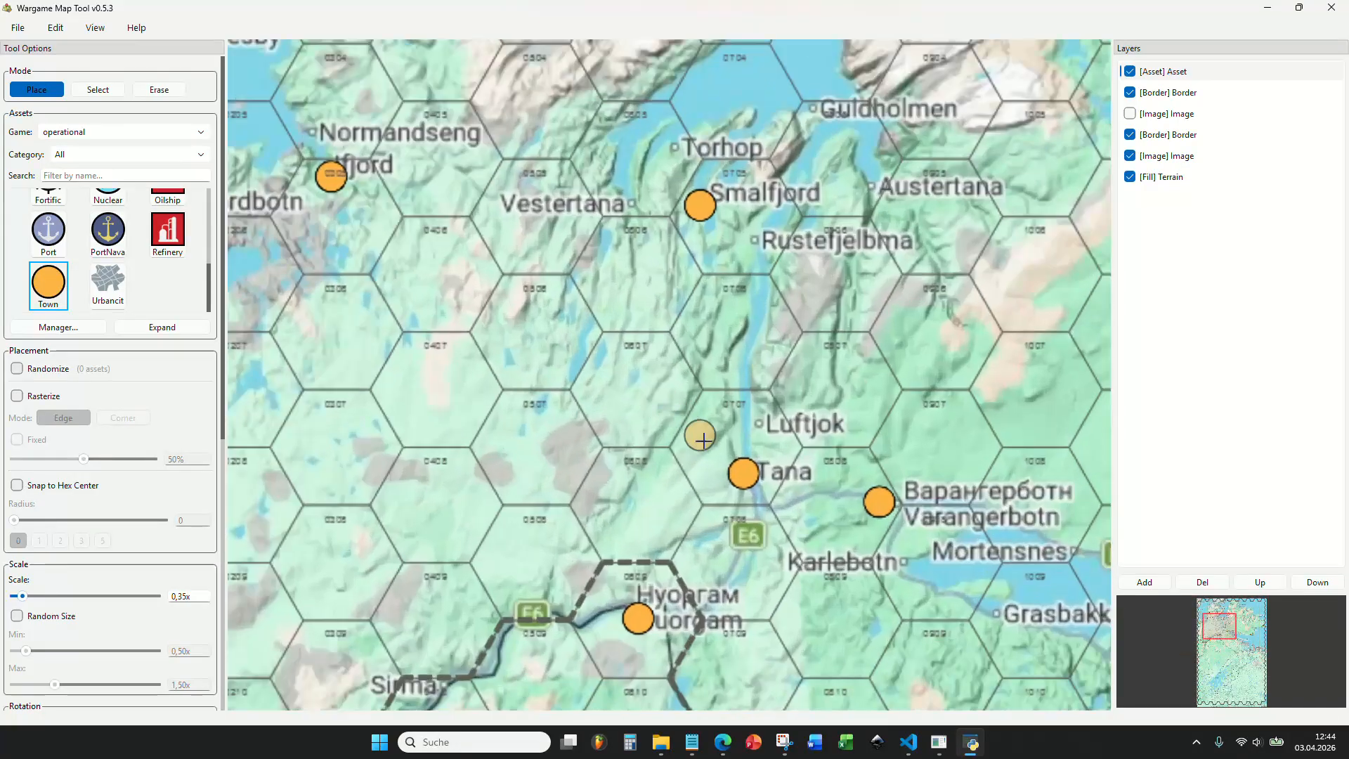
scroll(755, 463, "down", 5)
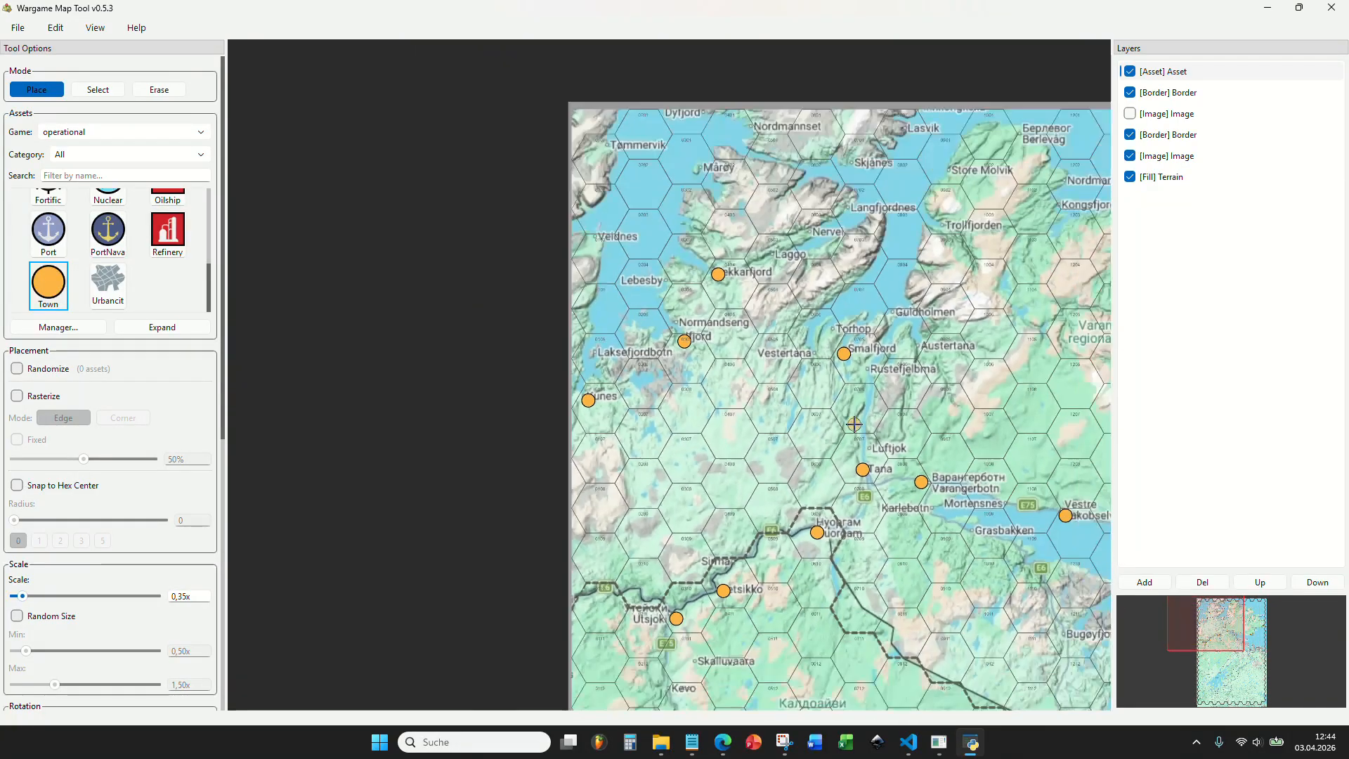
scroll(755, 373, "up", 1)
scroll(755, 374, "up", 3)
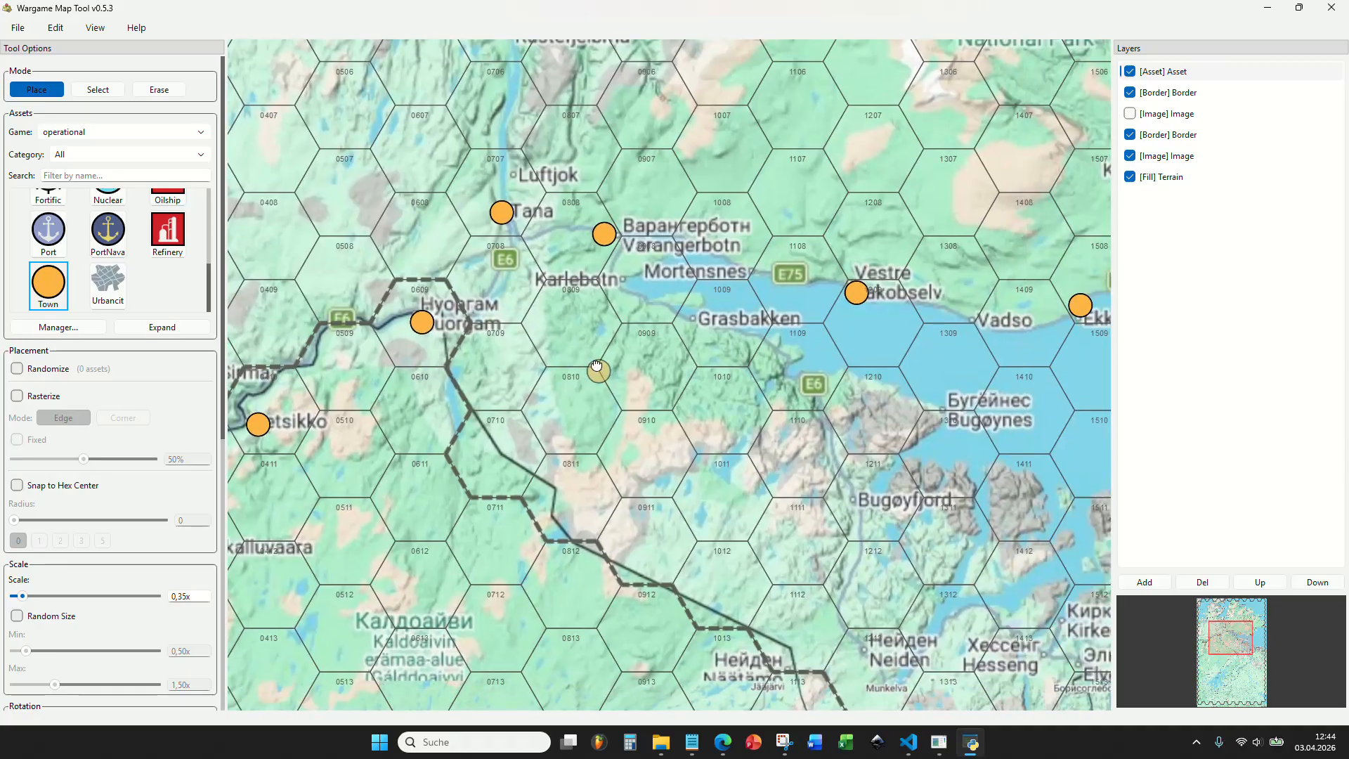
Place town markers on Grasbakken, Bugøyfjord and Neiden along the southern side of the Varanger fjord.
scroll(494, 230, "up", 2)
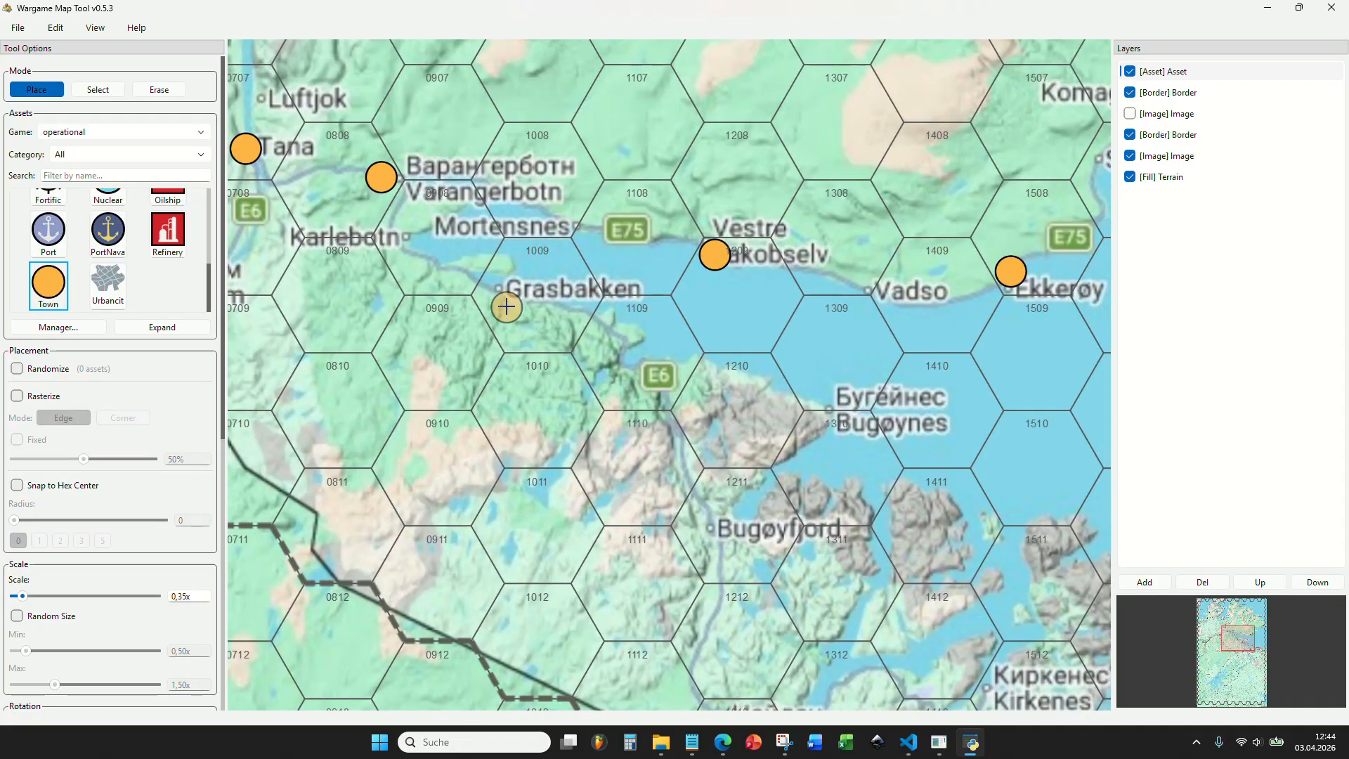
left_click_drag(724, 496, 596, 347)
left_click(587, 380)
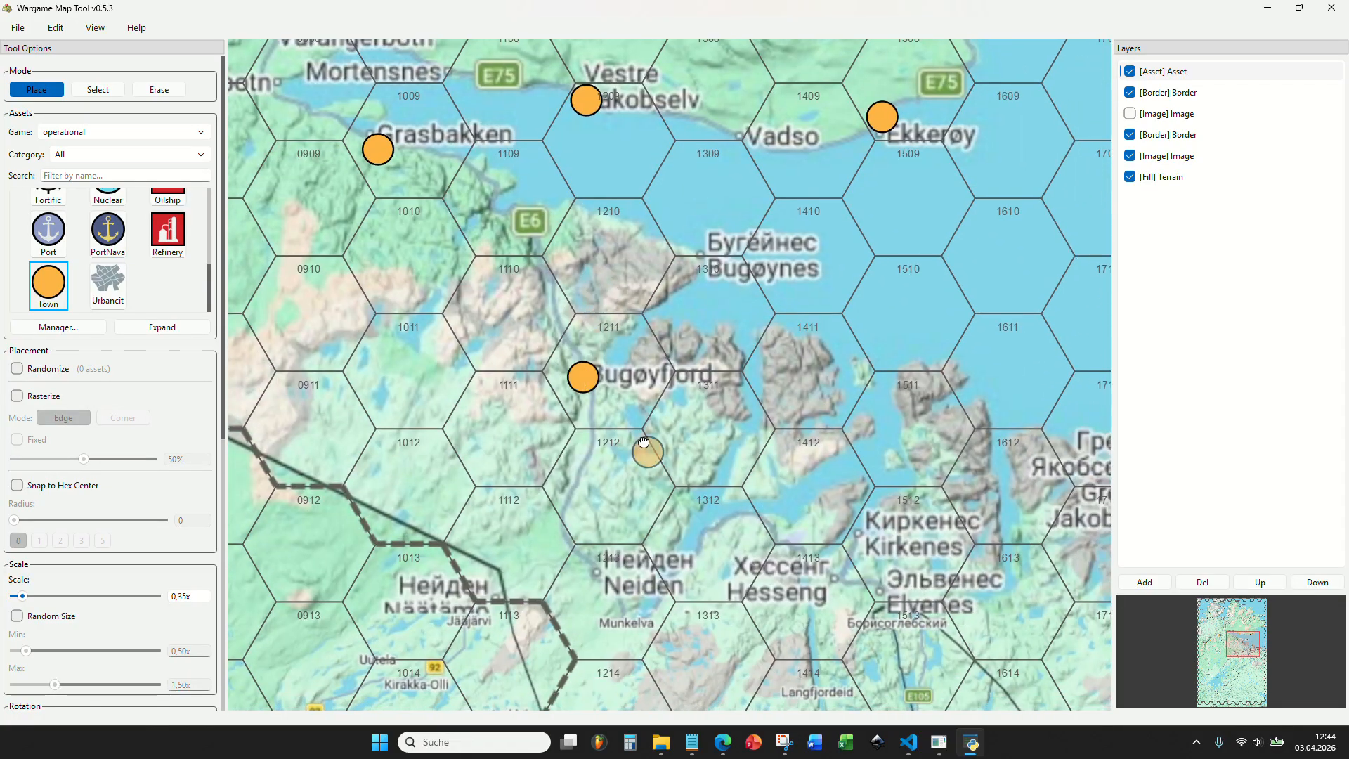
left_click_drag(626, 571, 538, 361)
left_click(517, 370)
Place a town marker on Elvenes, just south of Kirkenes.
left_click_drag(783, 437, 635, 409)
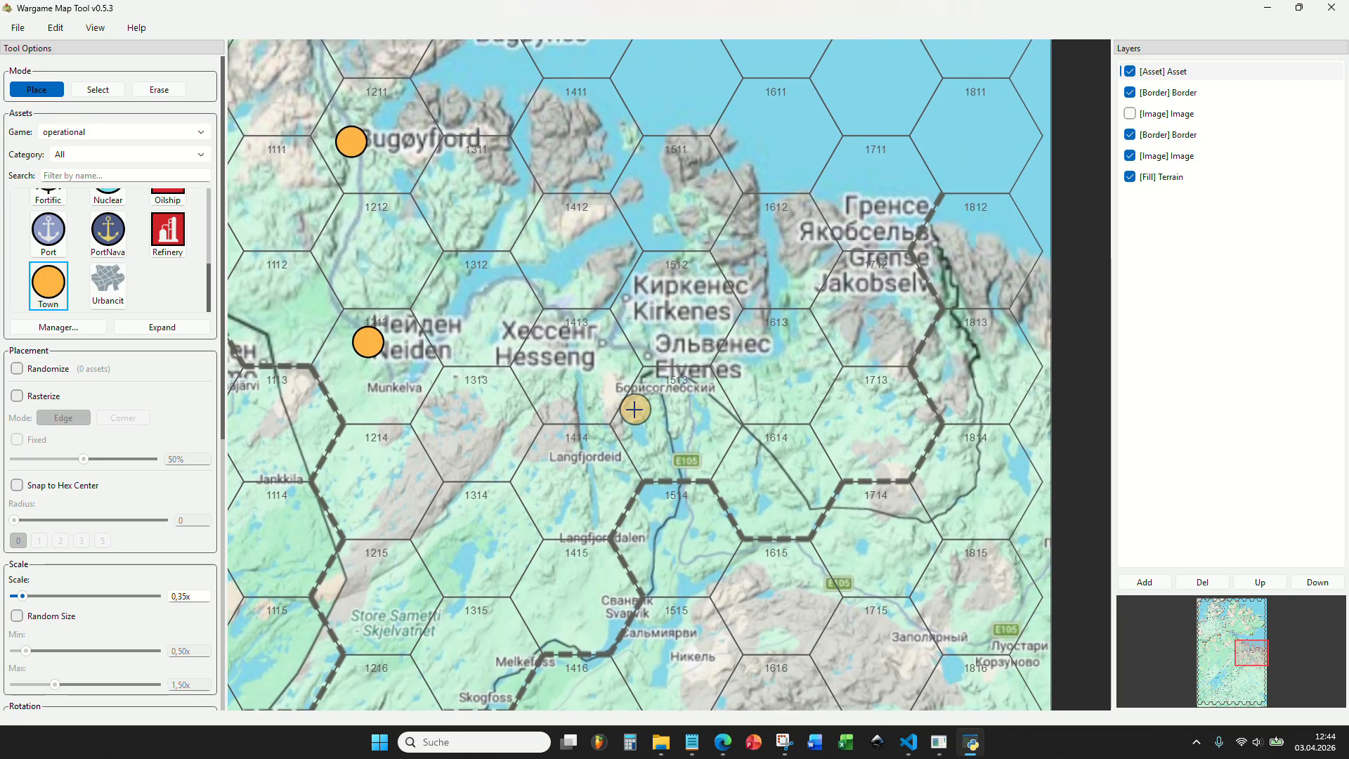
scroll(678, 457, "up", 1)
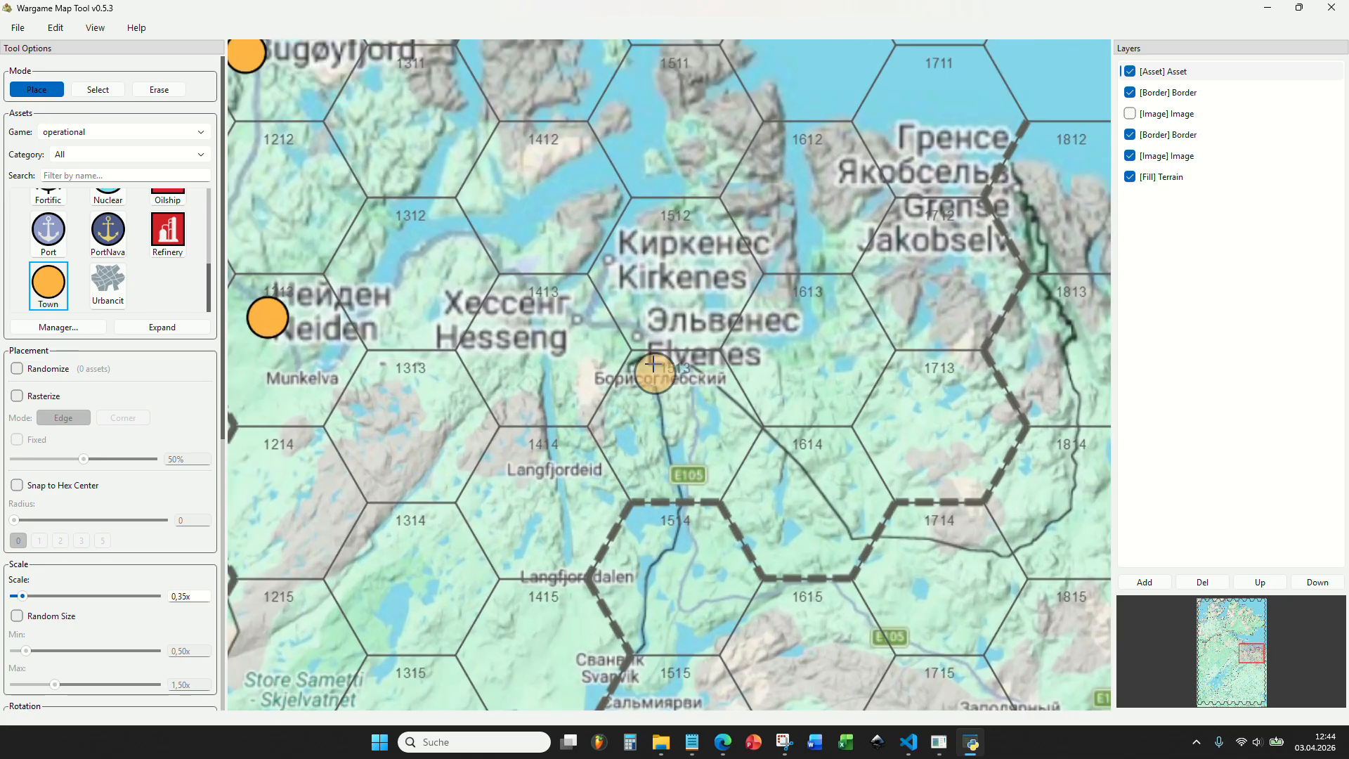
left_click(644, 323)
scroll(643, 322, "down", 2)
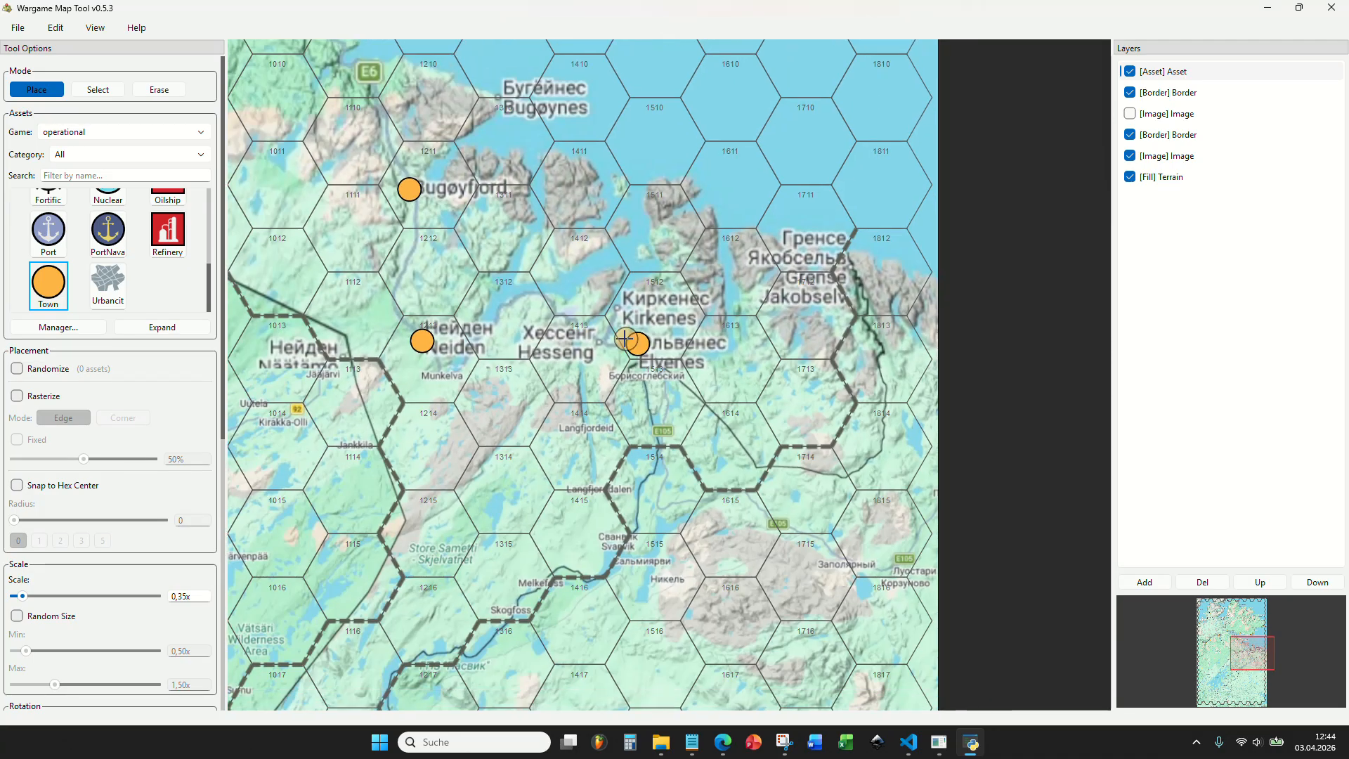
Place a town marker at Luostari near the map's eastern edge, in hex 1815.
scroll(499, 409, "down", 2)
scroll(698, 400, "up", 4)
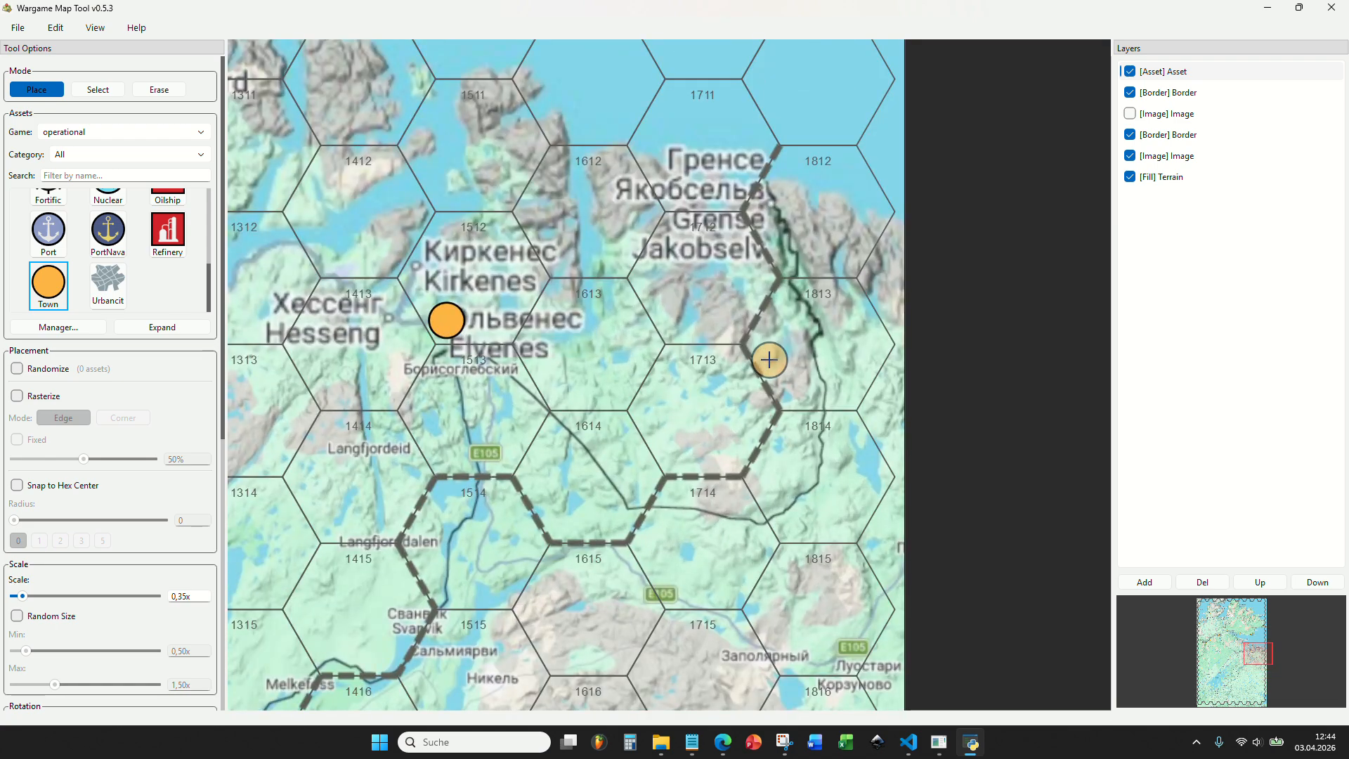
scroll(789, 220, "down", 2)
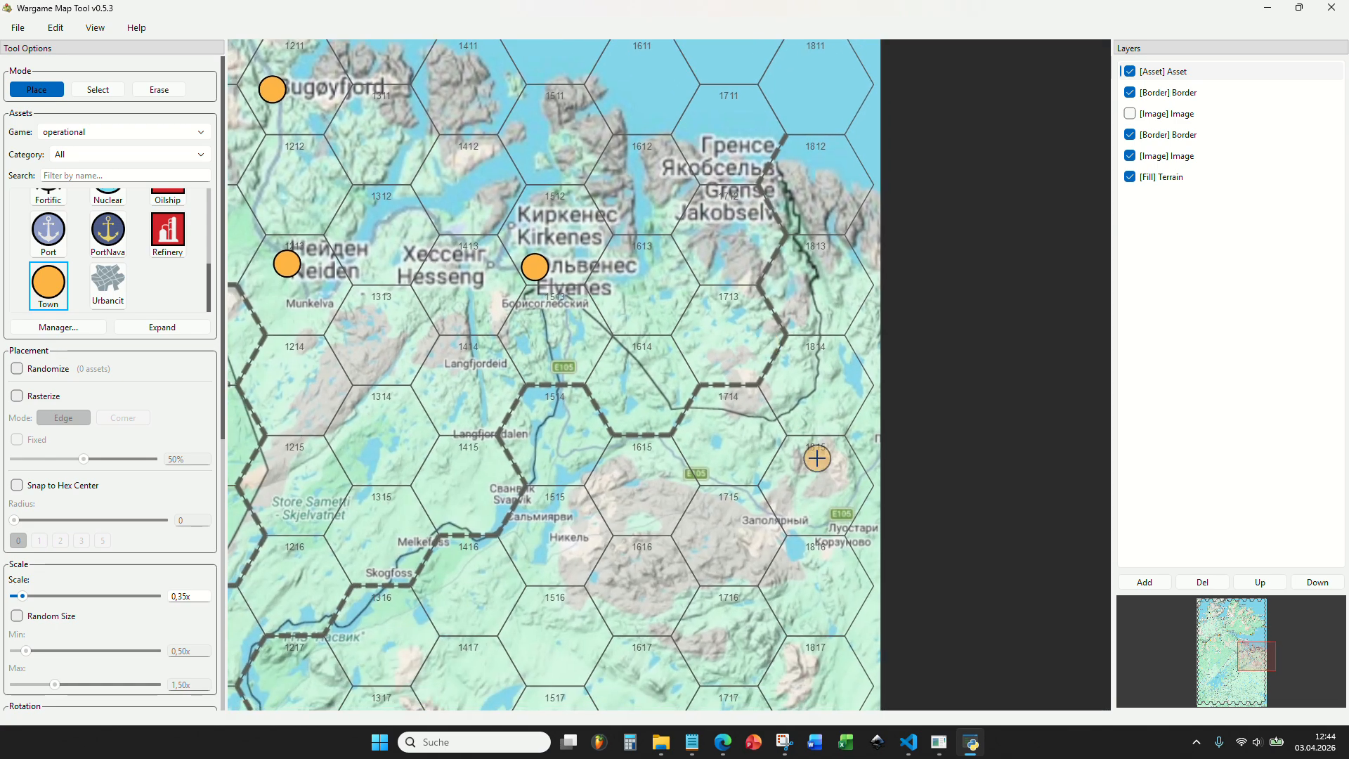
left_click_drag(817, 458, 798, 302)
scroll(850, 460, "up", 5)
left_click_drag(786, 392, 765, 463)
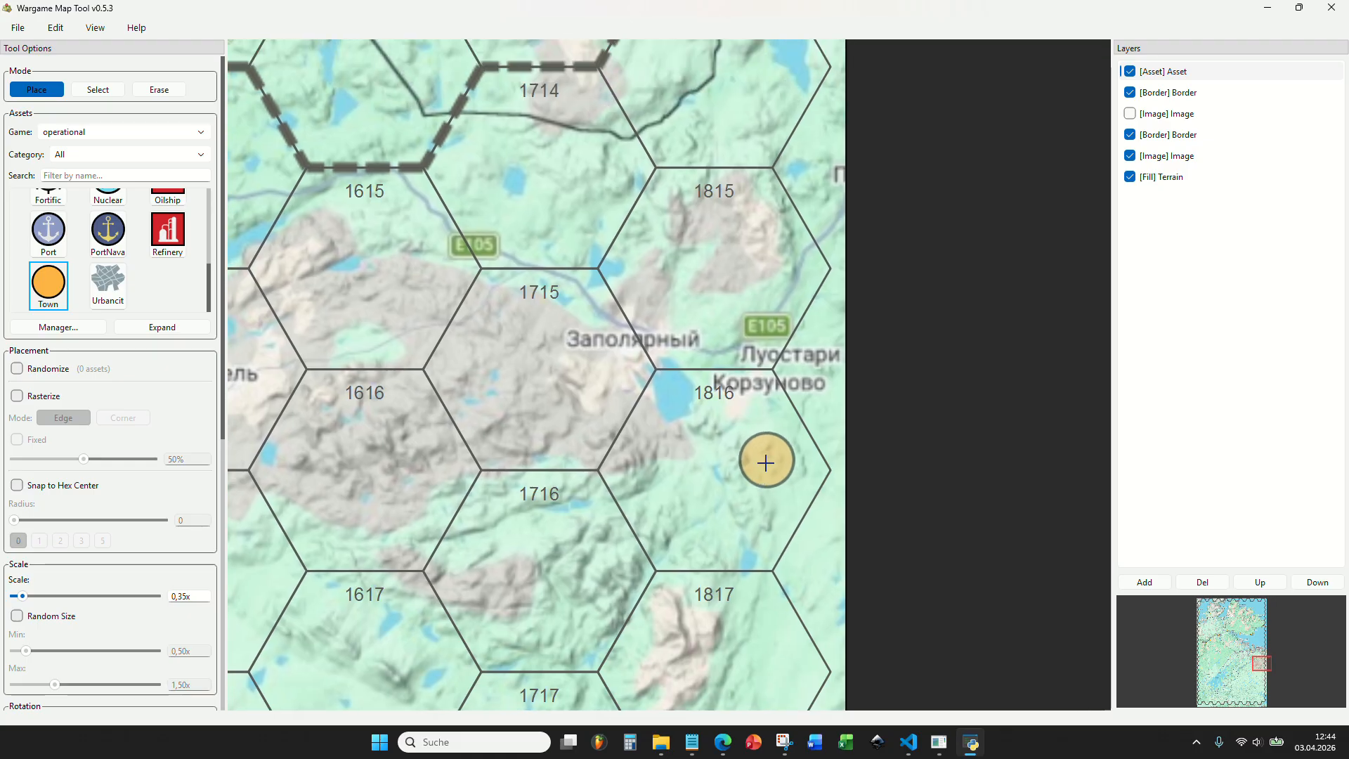
scroll(762, 443, "down", 2)
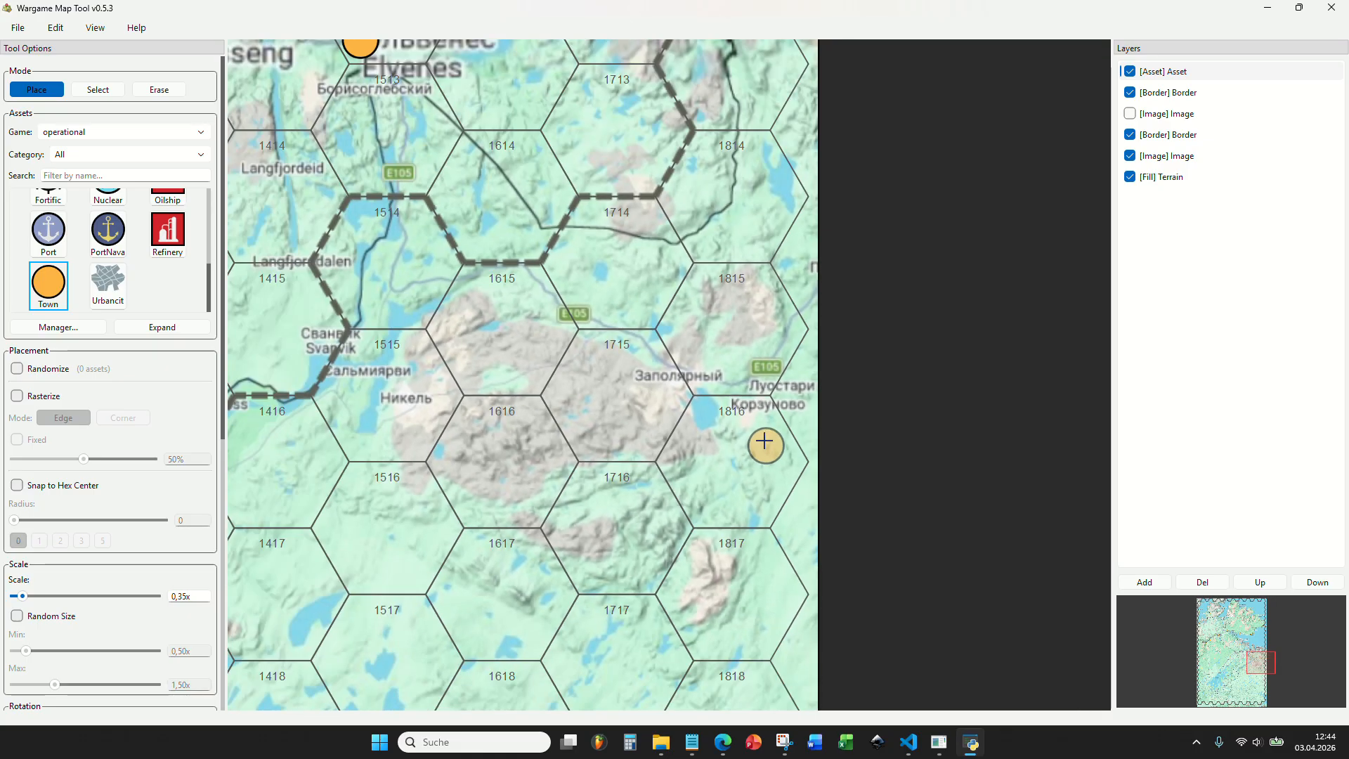
scroll(759, 421, "up", 2)
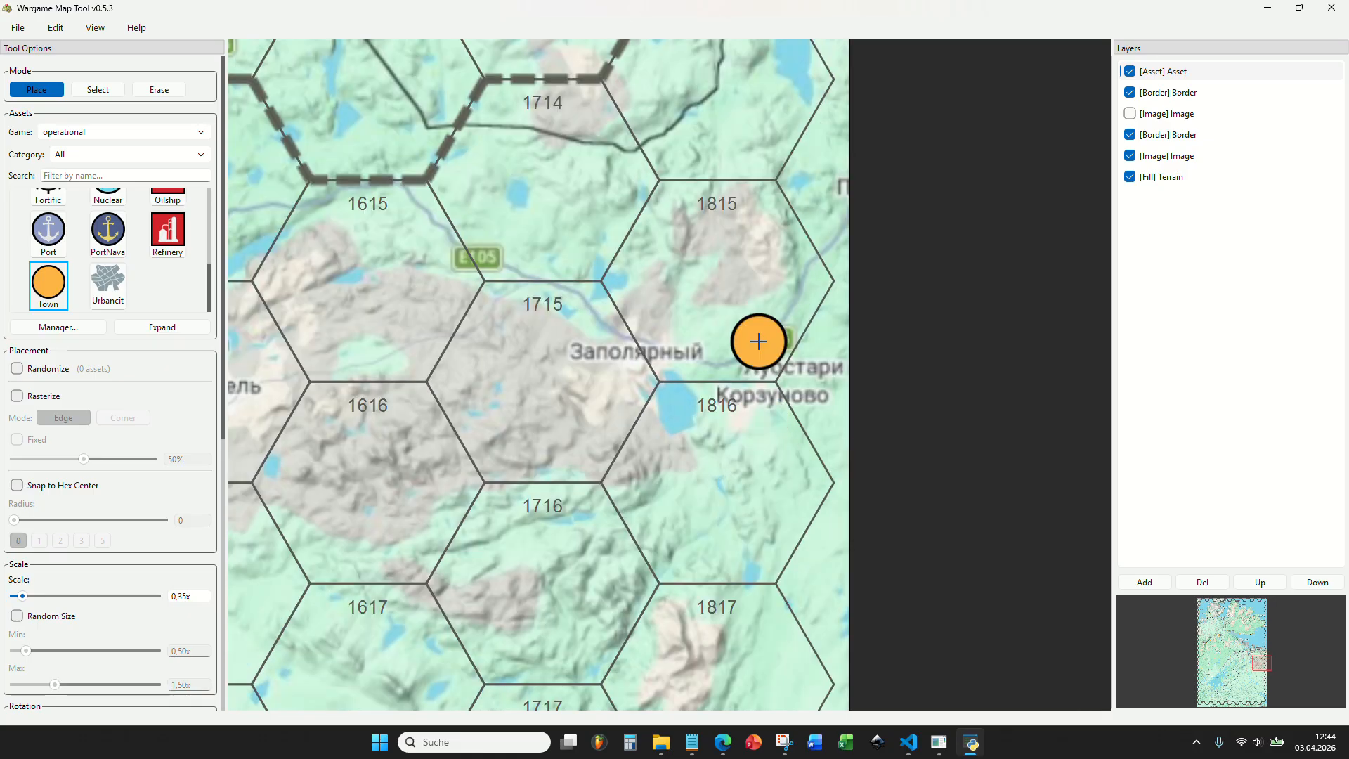
Place a town marker on Светлый in hex 1024, near the map's southern edge east of the border.
scroll(759, 342, "down", 3)
left_click_drag(618, 349, 789, 413)
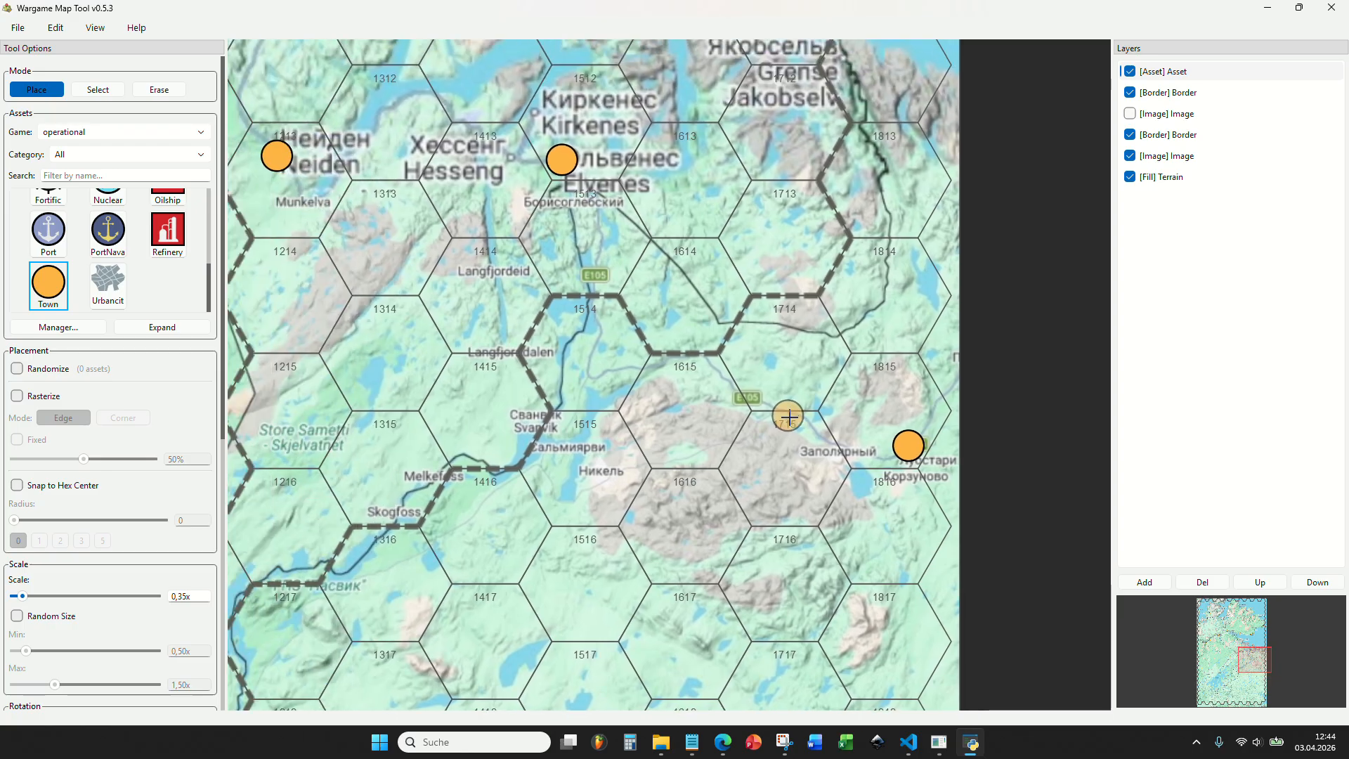
left_click_drag(678, 415, 739, 249)
scroll(737, 251, "down", 1)
left_click_drag(699, 335, 746, 283)
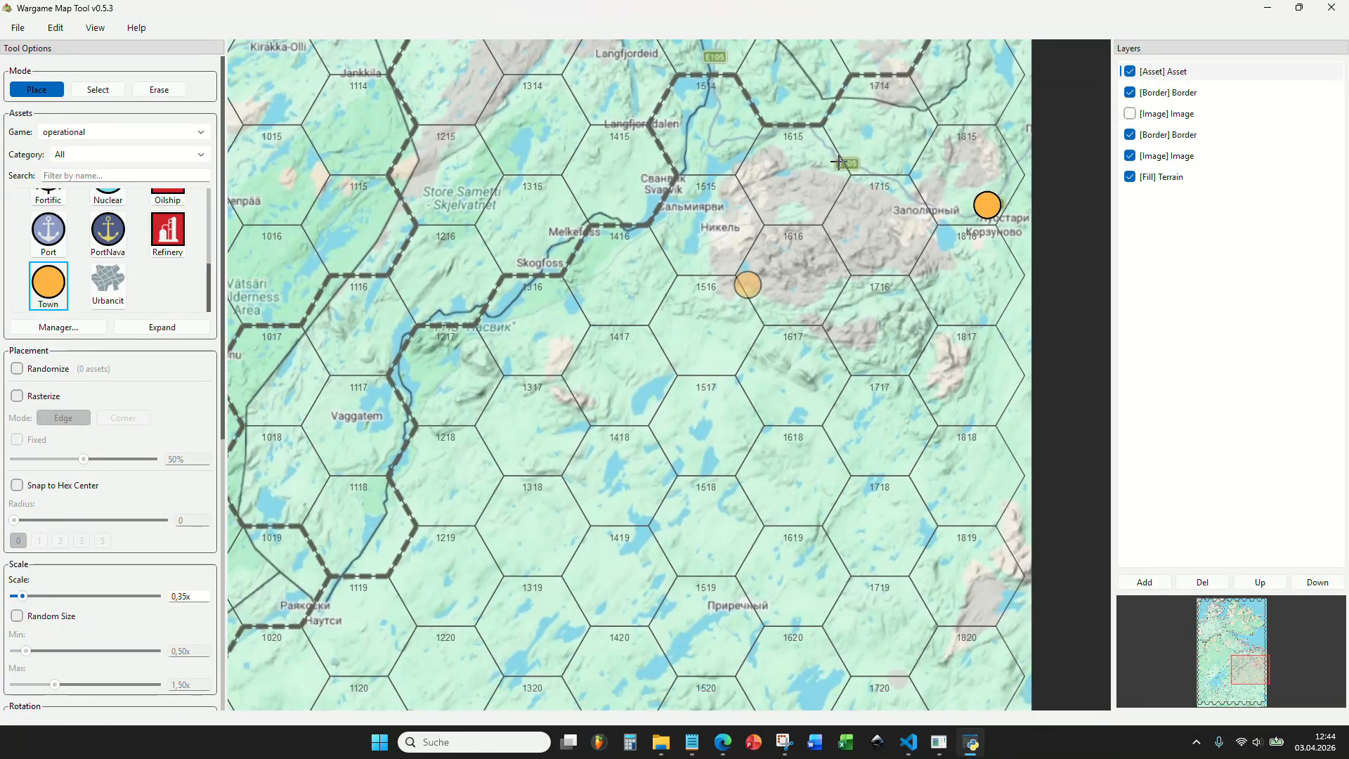
scroll(872, 249, "down", 2)
left_click_drag(793, 330, 799, 204)
left_click_drag(938, 373, 942, 212)
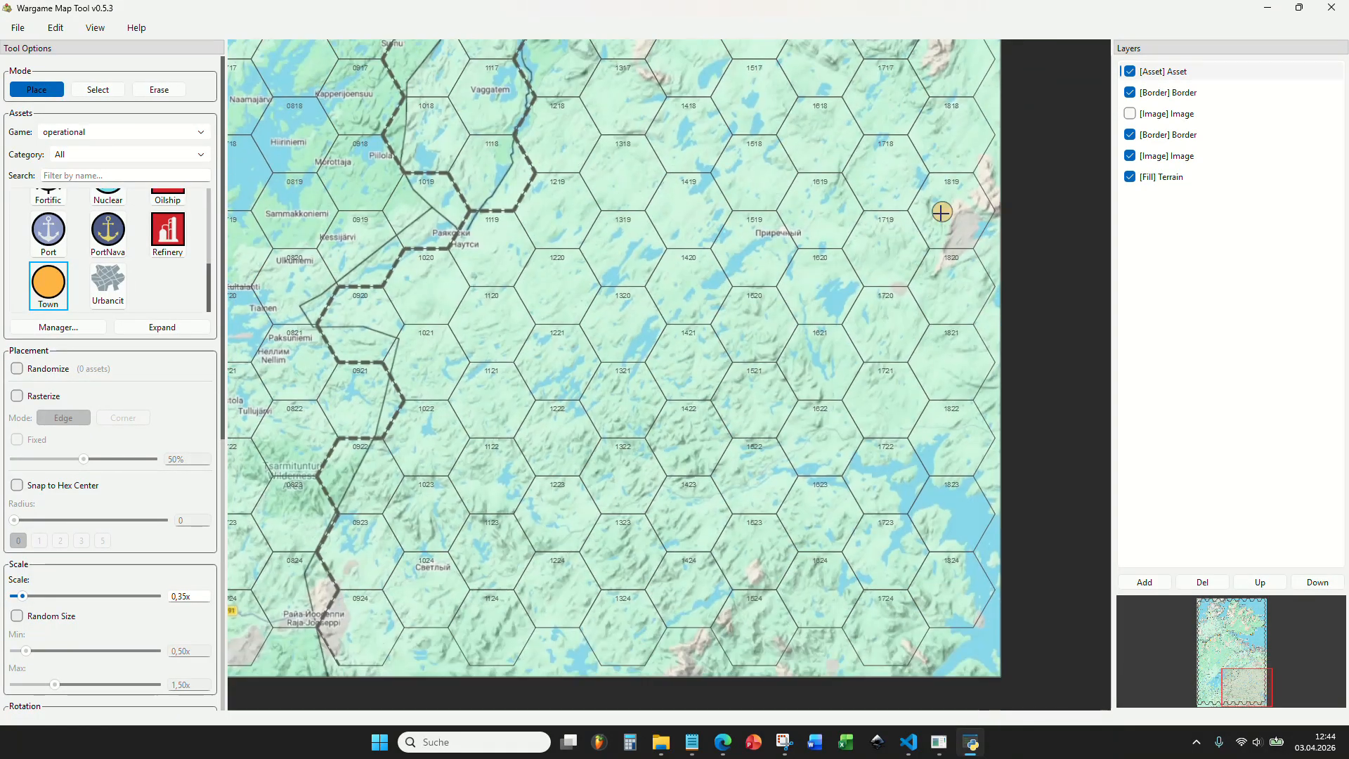
left_click_drag(665, 343, 704, 199)
scroll(881, 395, "up", 3)
left_click_drag(649, 362, 900, 350)
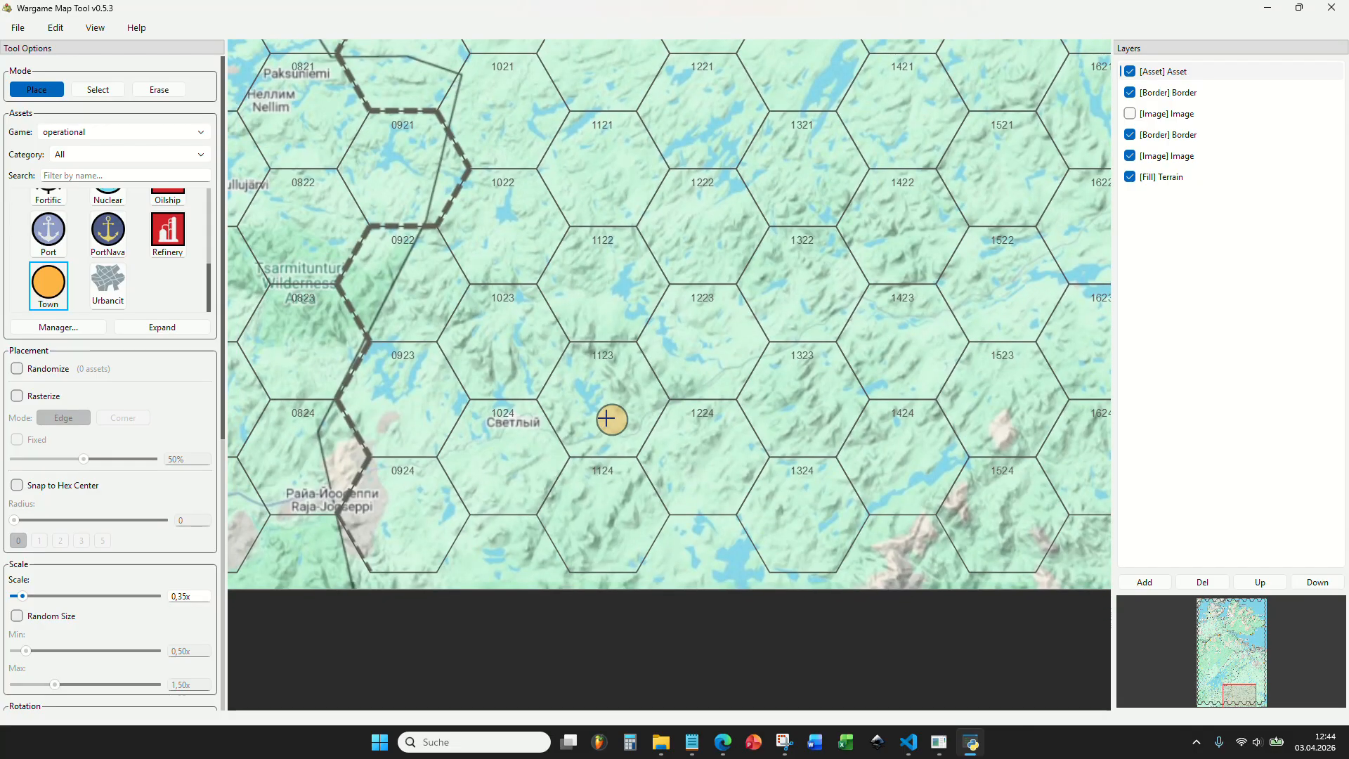
left_click(515, 428)
Place a town marker on Törmänen in hex 0423, south of lake Inarijärvi.
left_click_drag(425, 494, 764, 473)
scroll(710, 497, "up", 4)
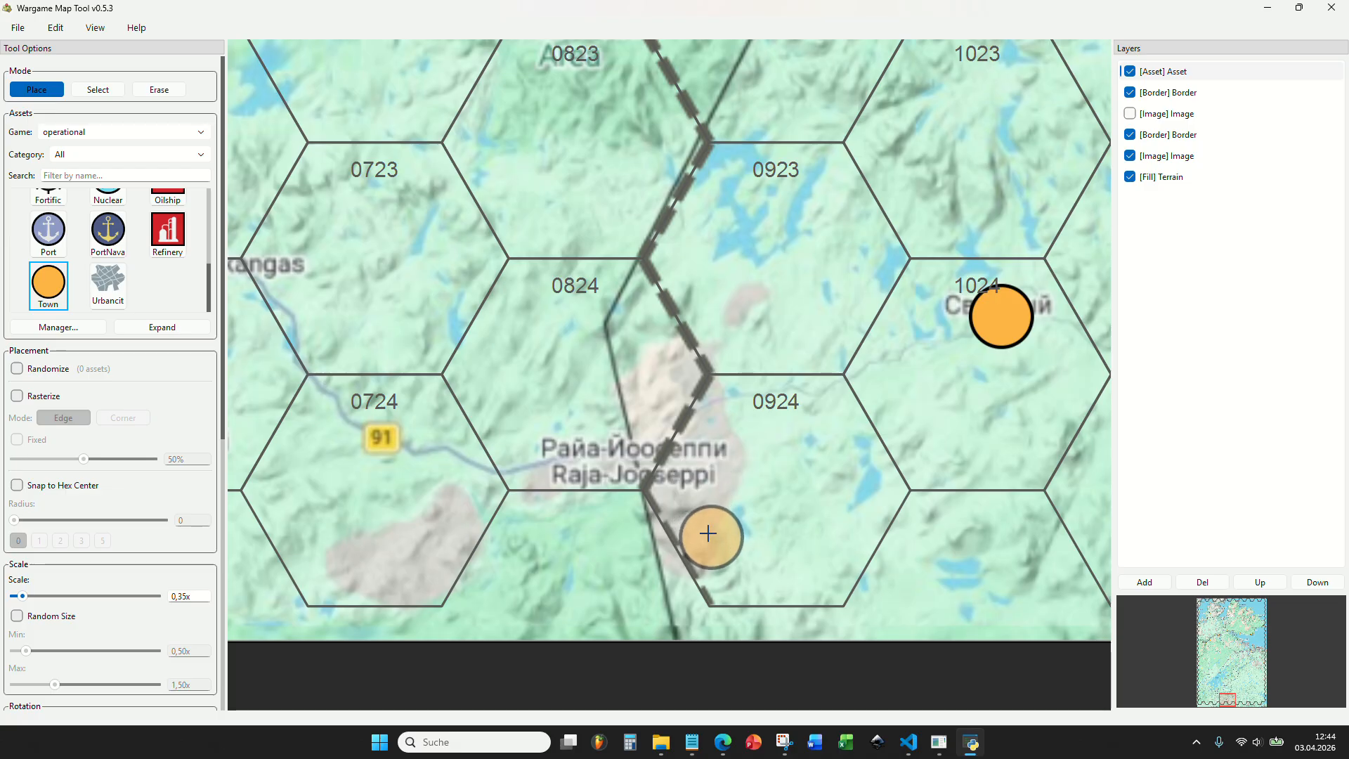
scroll(611, 527, "up", 4)
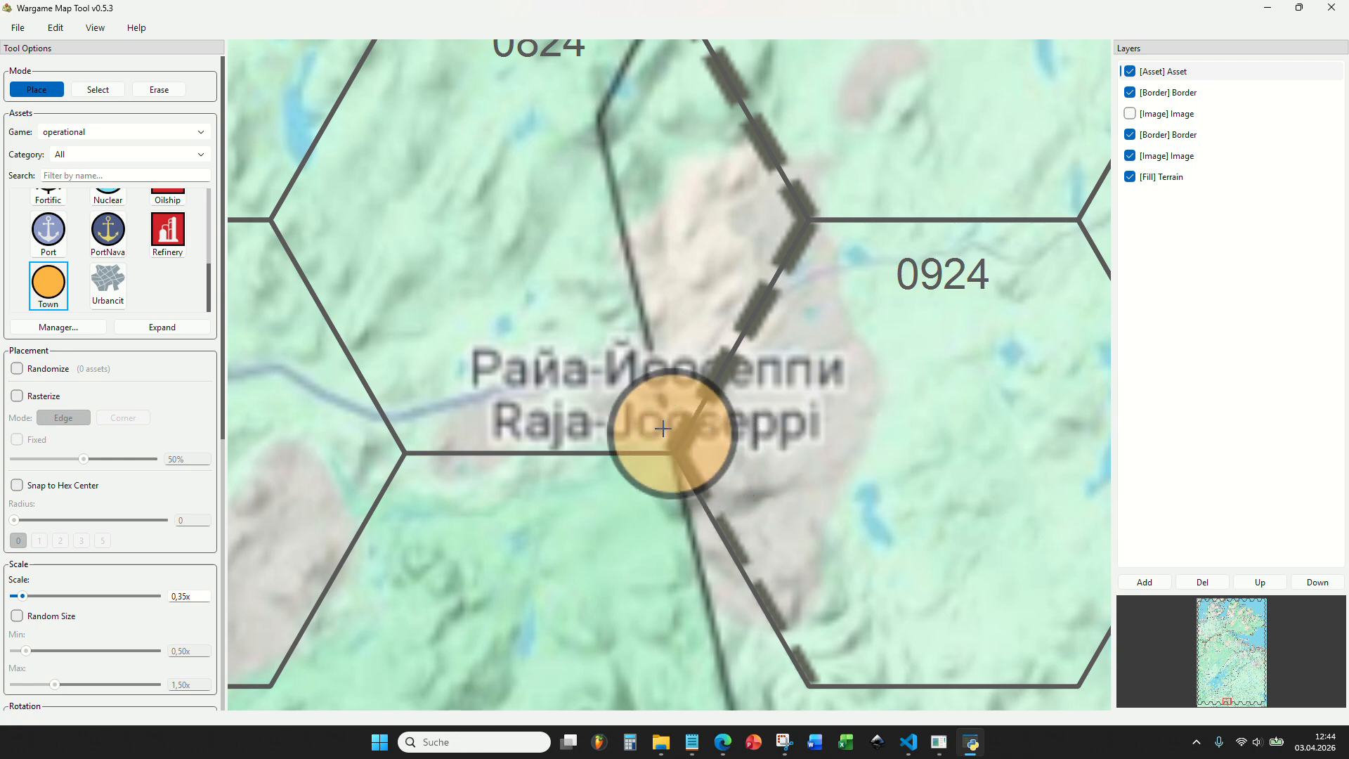
scroll(713, 371, "down", 5)
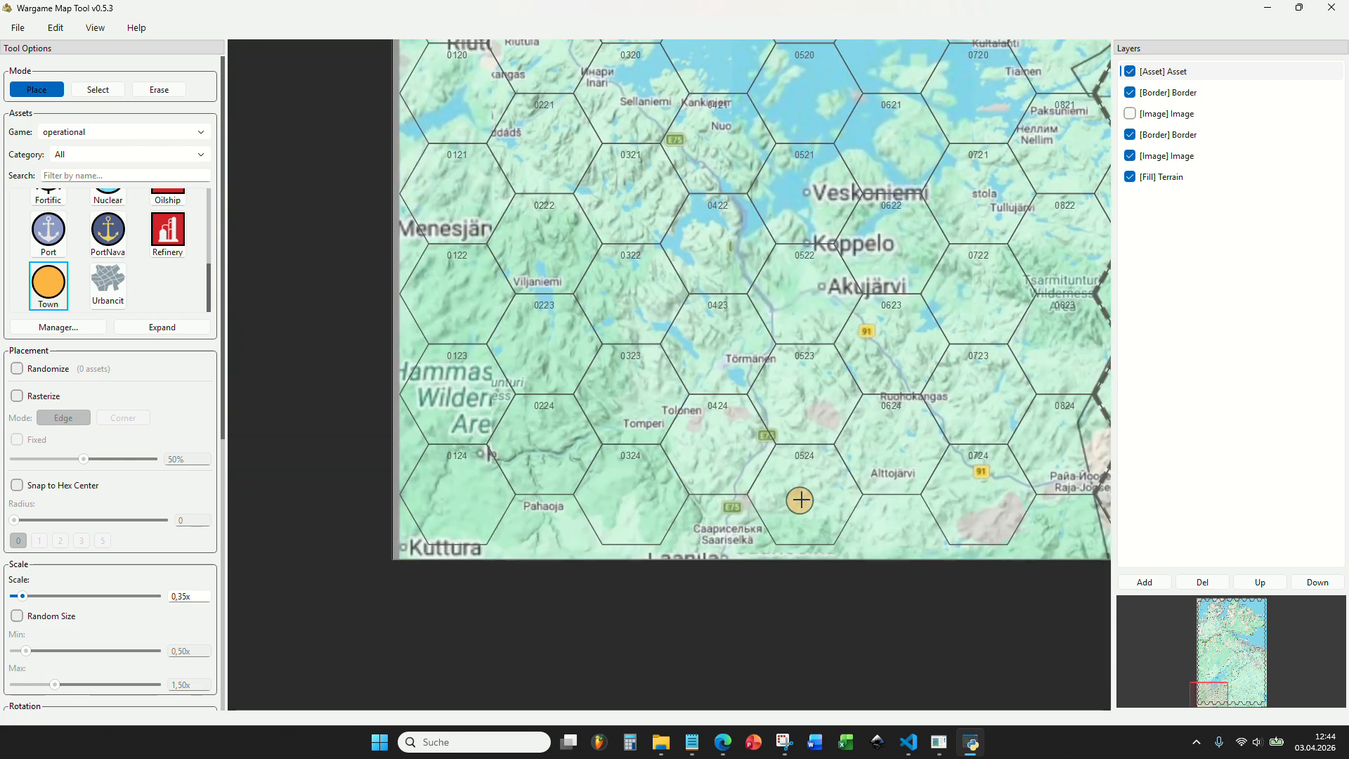
scroll(799, 500, "up", 3)
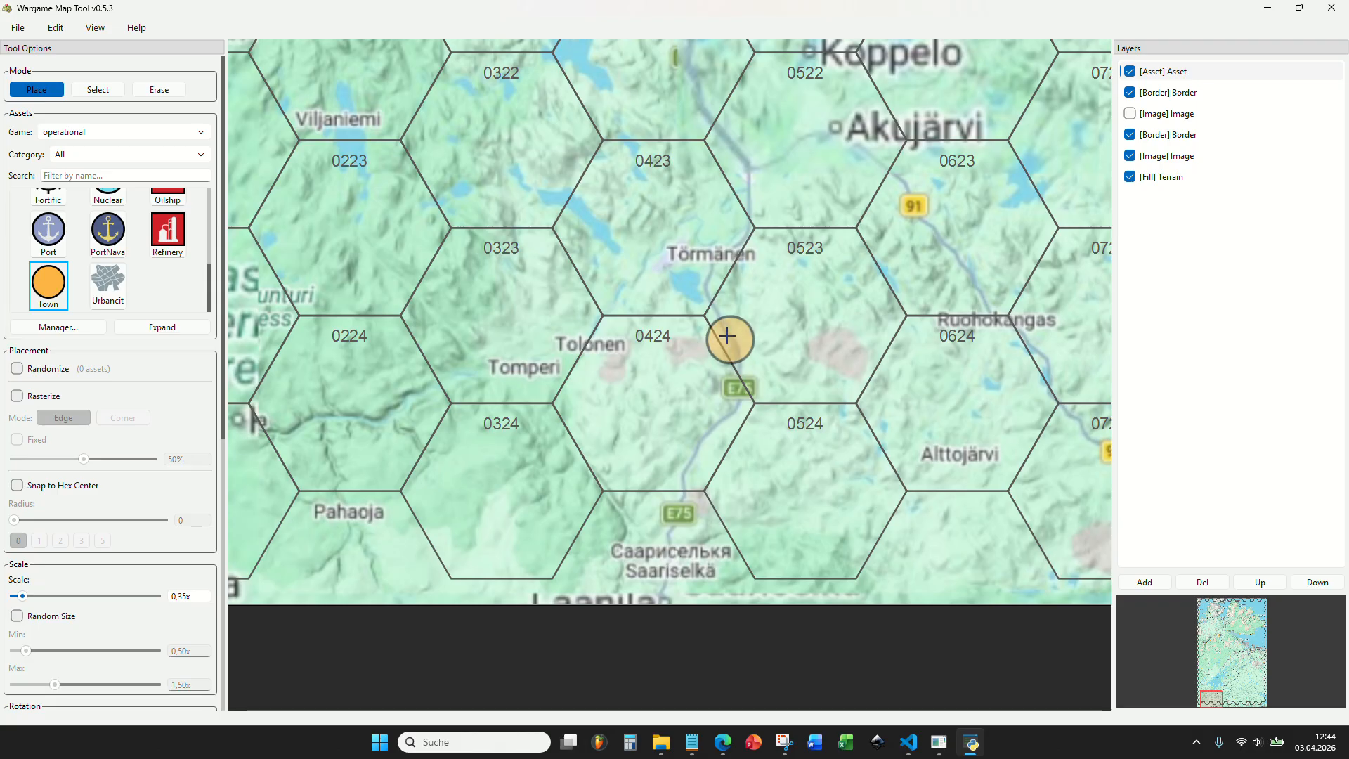
left_click(715, 247)
scroll(715, 246, "down", 4)
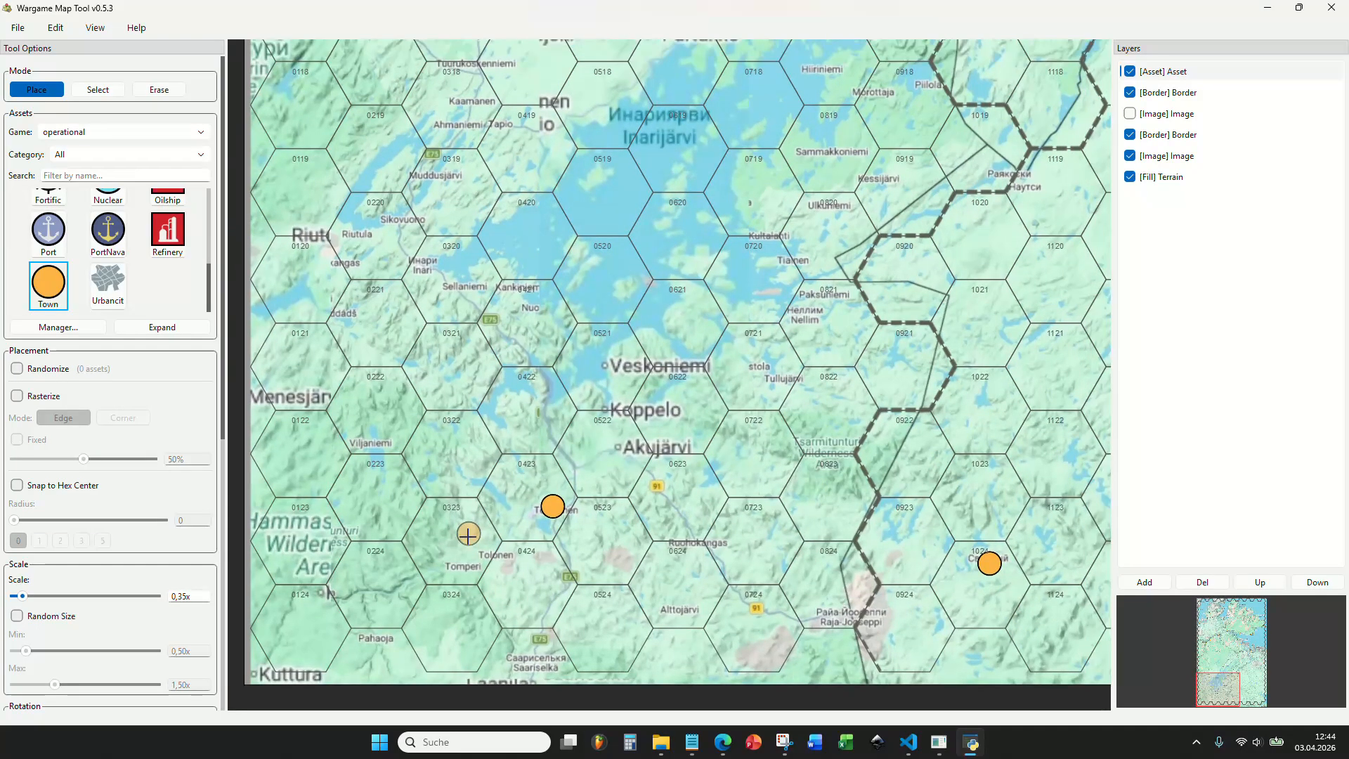
Place a town marker on the settlement labelled Kaam at the map's western edge, in hex 0116.
scroll(555, 482, "up", 3)
left_click_drag(615, 449, 800, 619)
left_click_drag(585, 368, 801, 548)
scroll(773, 516, "down", 1)
left_click_drag(772, 383, 780, 612)
left_click_drag(715, 349, 714, 566)
scroll(545, 355, "down", 3)
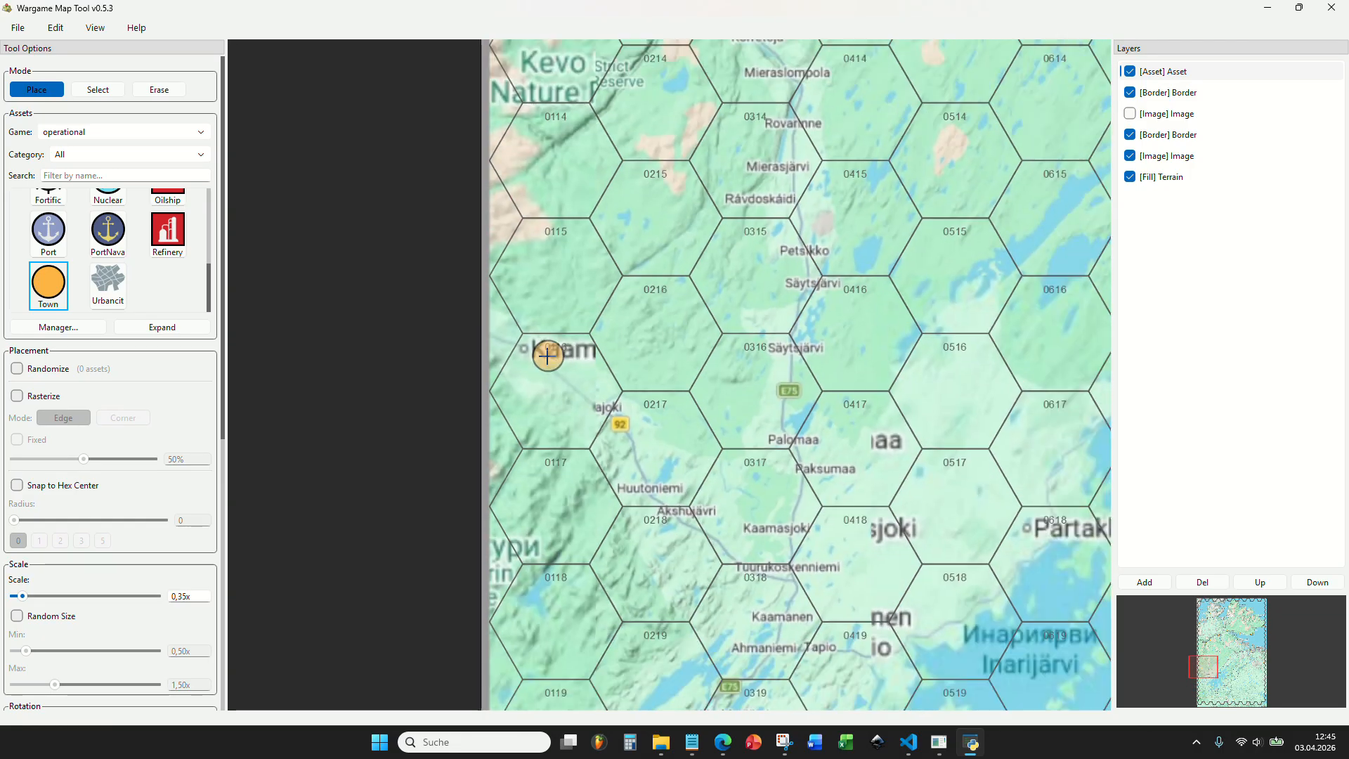
left_click_drag(642, 437, 605, 311)
Place a town marker on Inari in hex 0320, west of lake Inarijärvi.
scroll(606, 317, "up", 3)
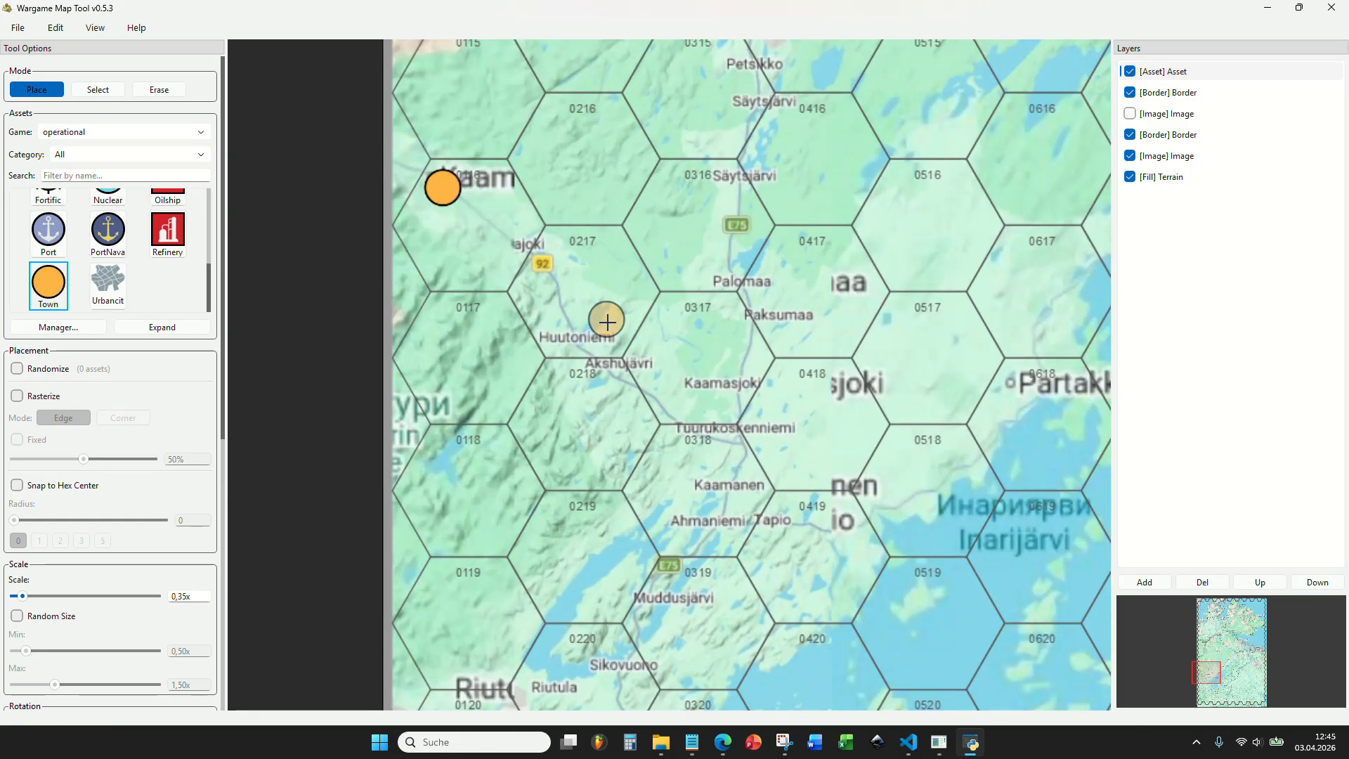
left_click_drag(653, 353, 594, 250)
left_click_drag(695, 411, 717, 255)
left_click_drag(688, 349, 679, 250)
left_click_drag(662, 329, 593, 151)
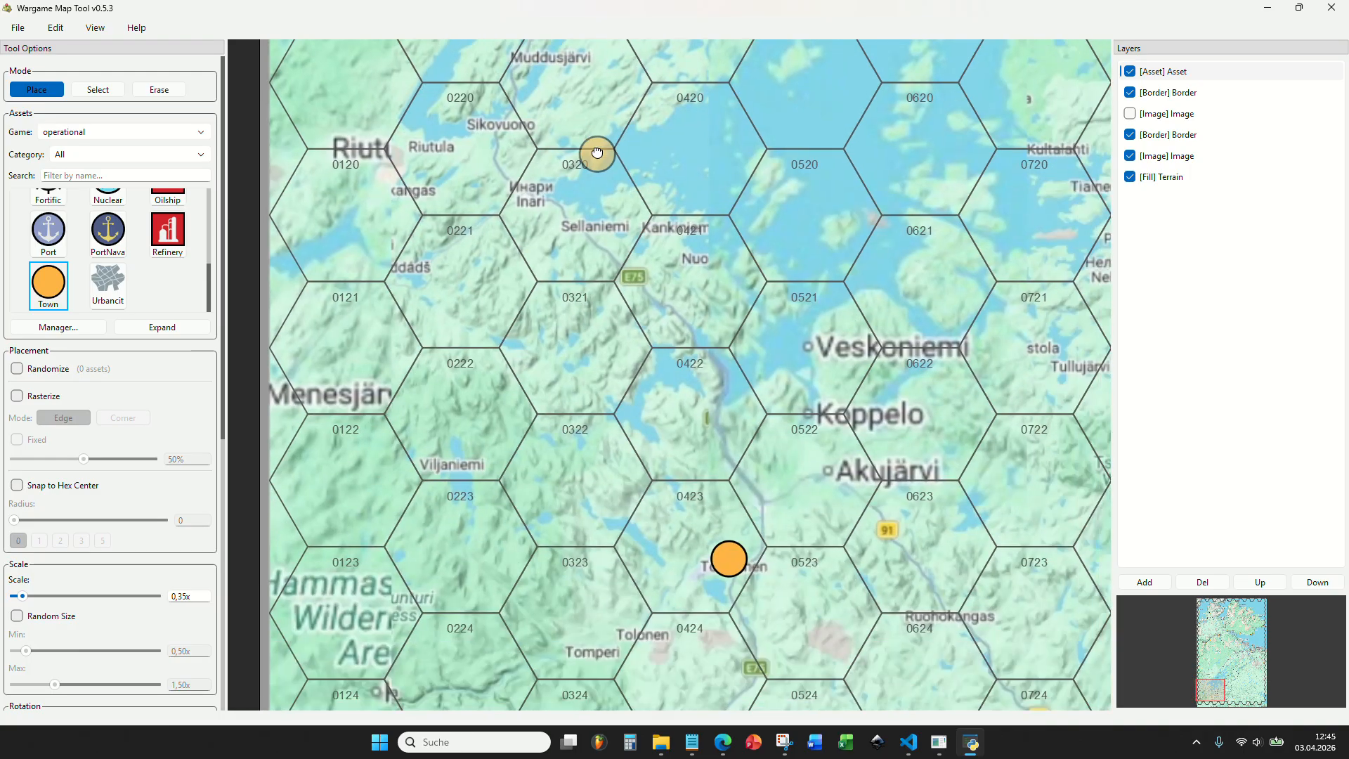
left_click_drag(682, 301, 713, 381)
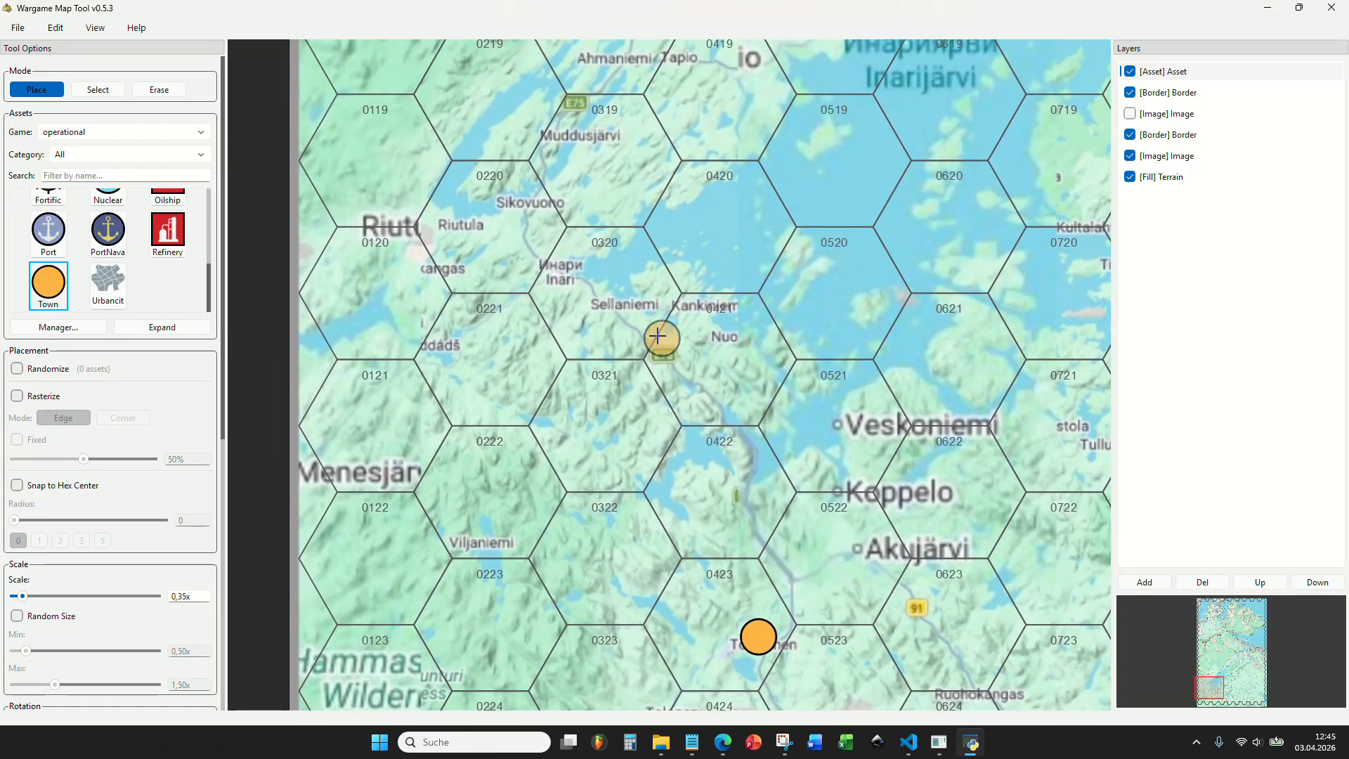
scroll(657, 316, "down", 10)
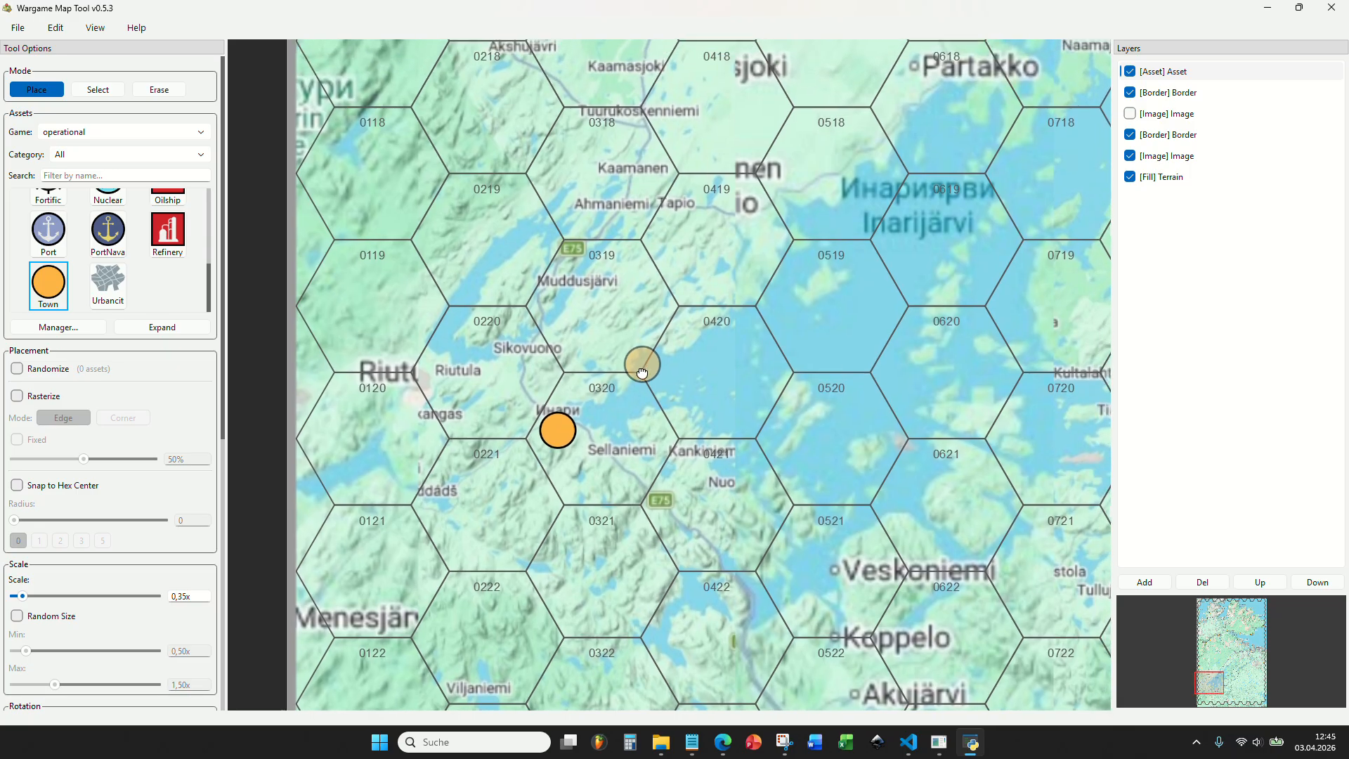
Place a town marker on Skalluvaara in hex 0311, northeast of Kevo.
scroll(695, 284, "up", 10)
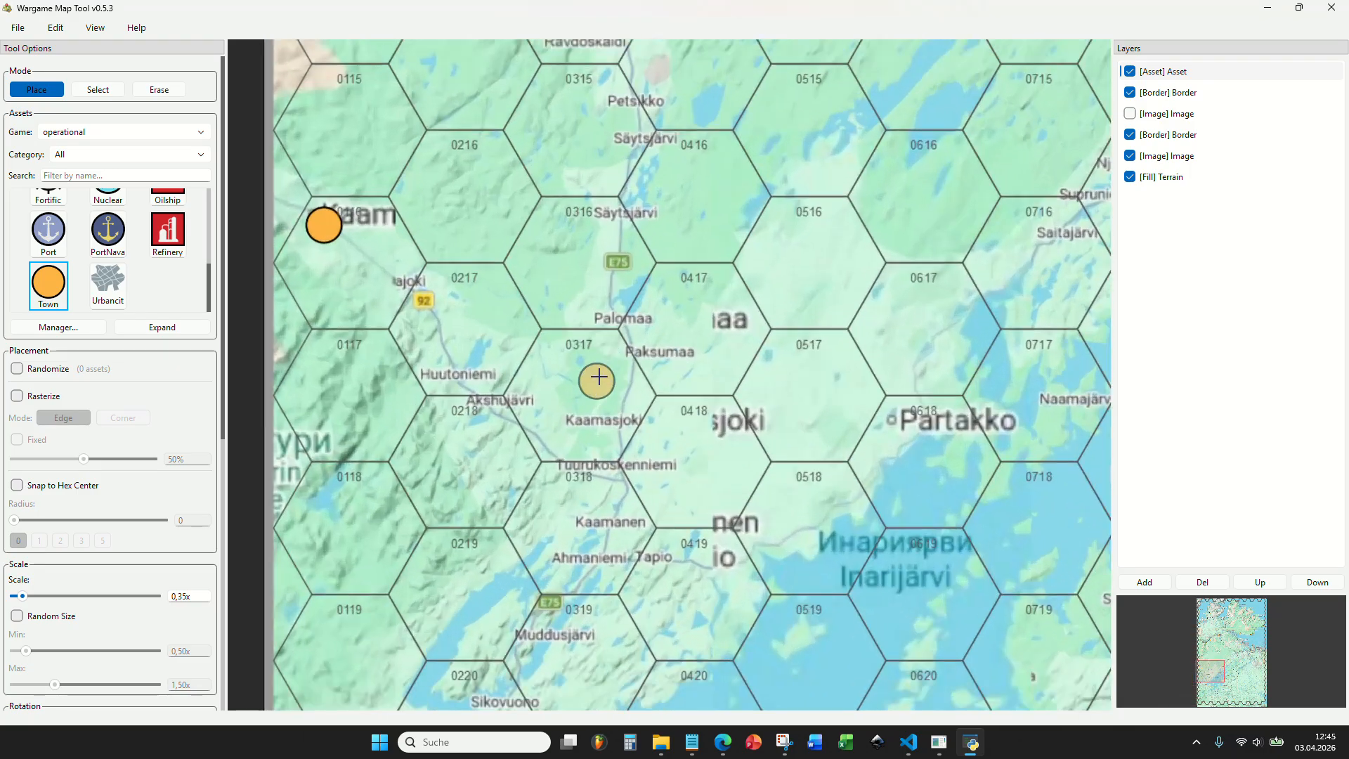
left_click_drag(642, 285, 620, 433)
left_click_drag(626, 312, 616, 461)
left_click_drag(606, 369, 622, 580)
left_click_drag(606, 328, 632, 434)
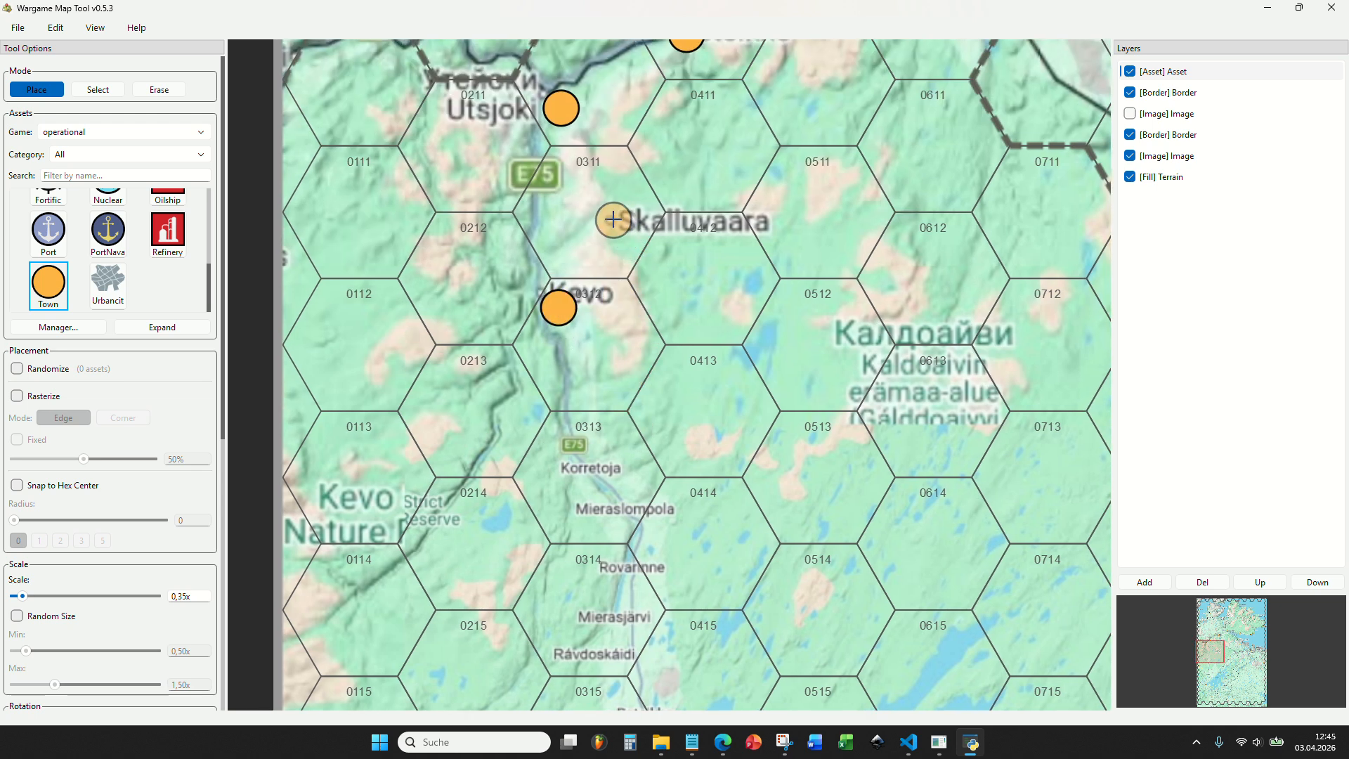
scroll(663, 371, "down", 2)
Place town markers beside Koppelo in hex 0521 and on Akujärvi in hex 0522.
left_click_drag(667, 375, 630, 245)
left_click_drag(618, 390, 586, 169)
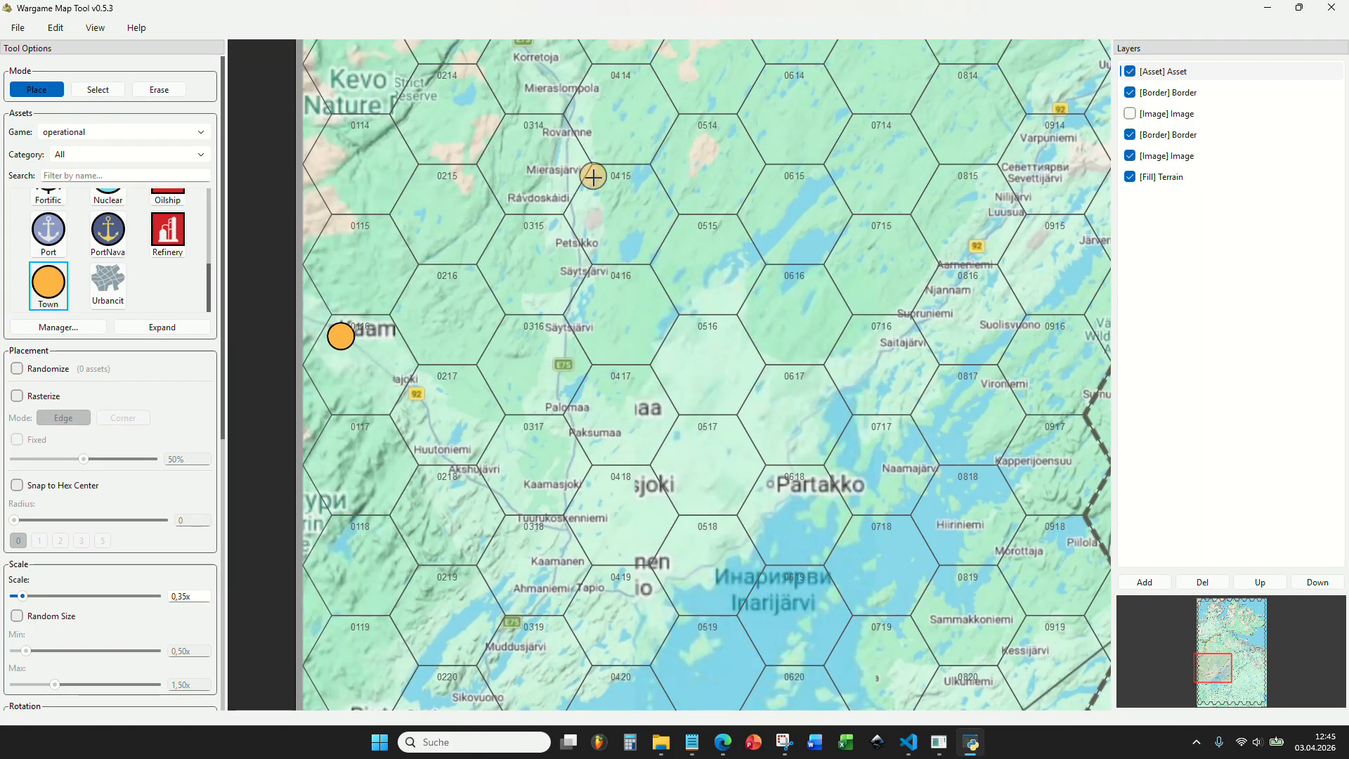
scroll(580, 204, "down", 3)
left_click_drag(551, 366, 502, 233)
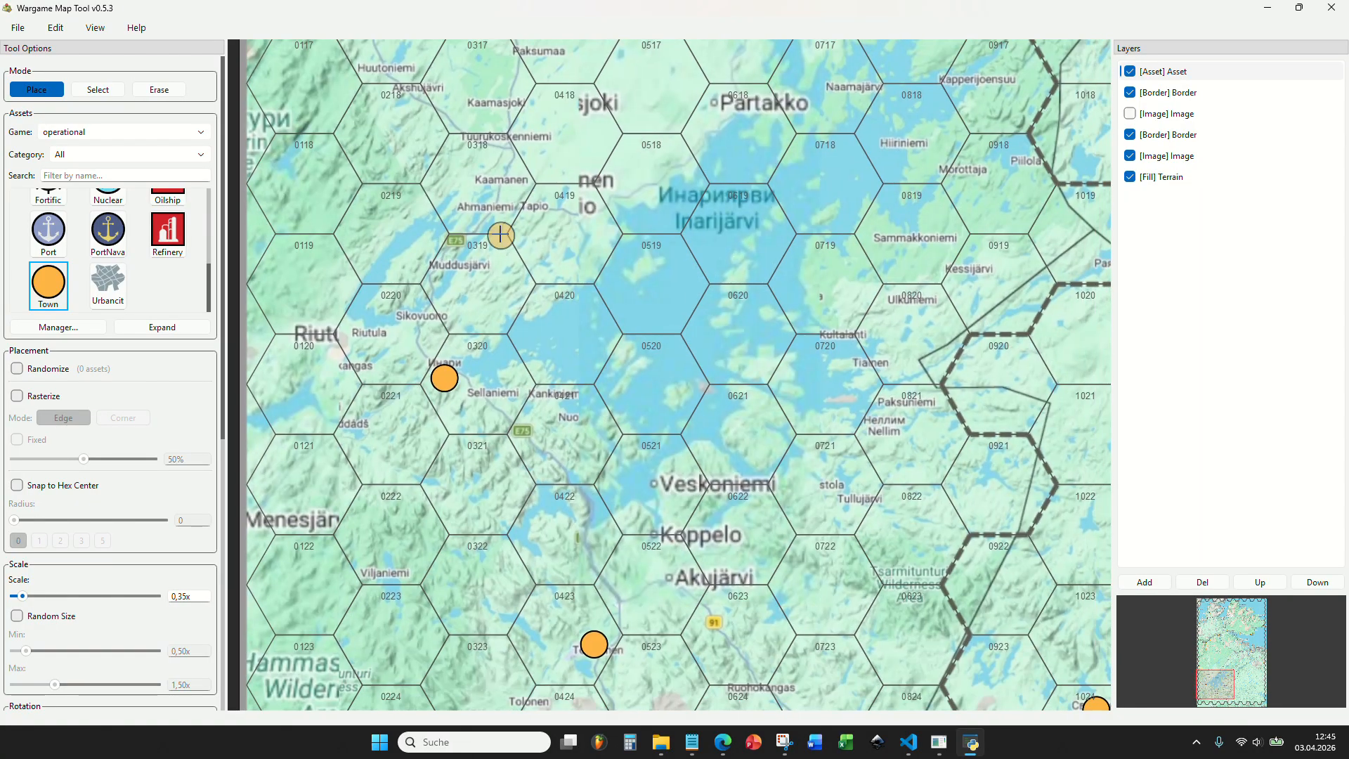
left_click_drag(591, 243, 507, 196)
scroll(590, 503, "up", 3)
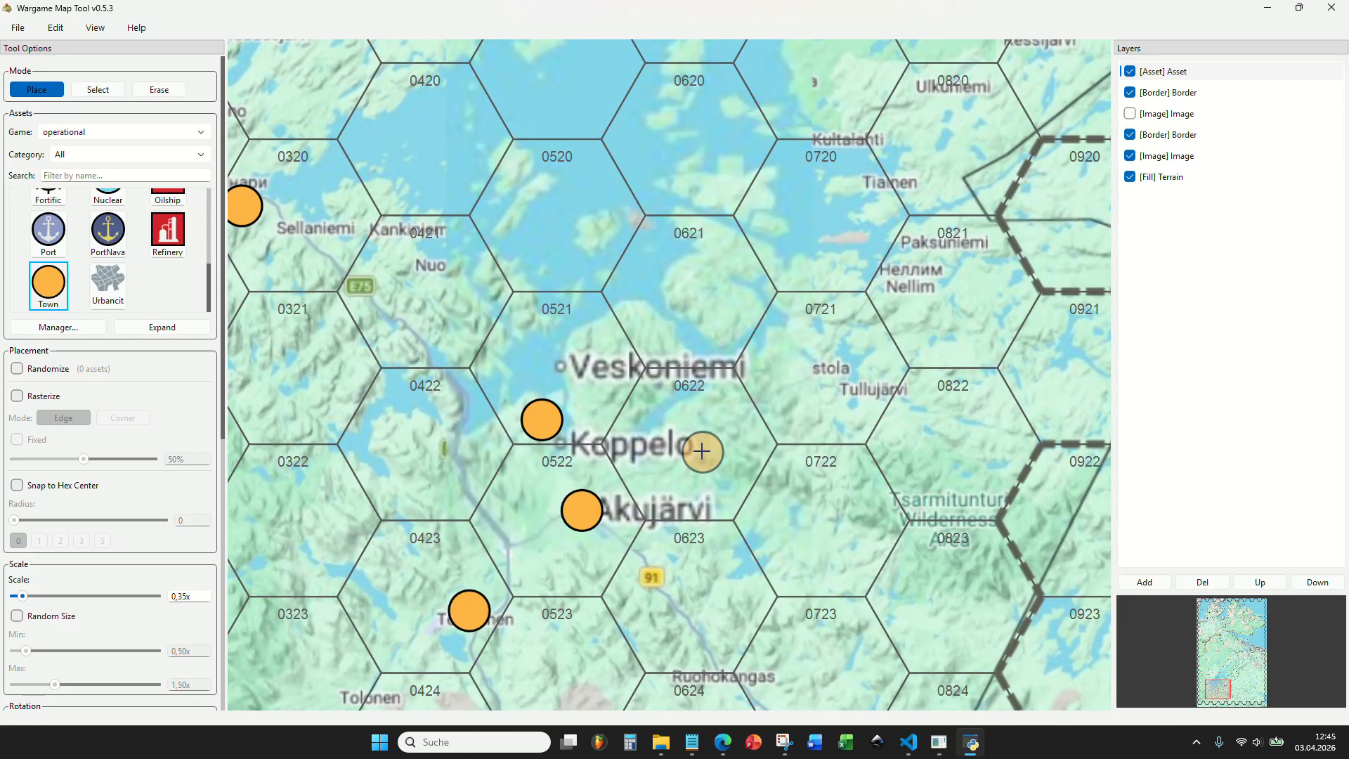
Examine the area from Ruohokangas and Saariselkä to Nellim for settlements without a town marker.
scroll(695, 461, "down", 5)
left_click_drag(686, 470, 597, 341)
scroll(588, 479, "up", 4)
left_click_drag(608, 446, 590, 422)
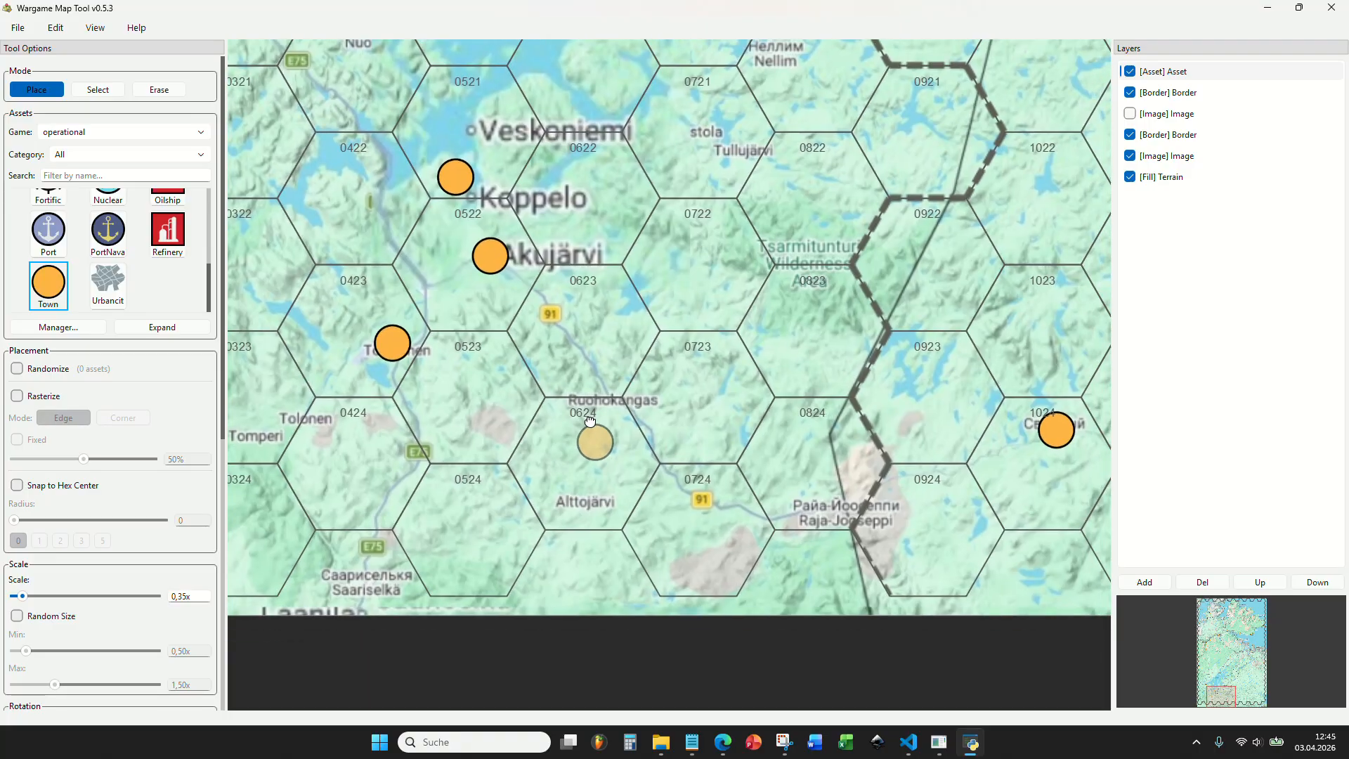
scroll(588, 444, "down", 3)
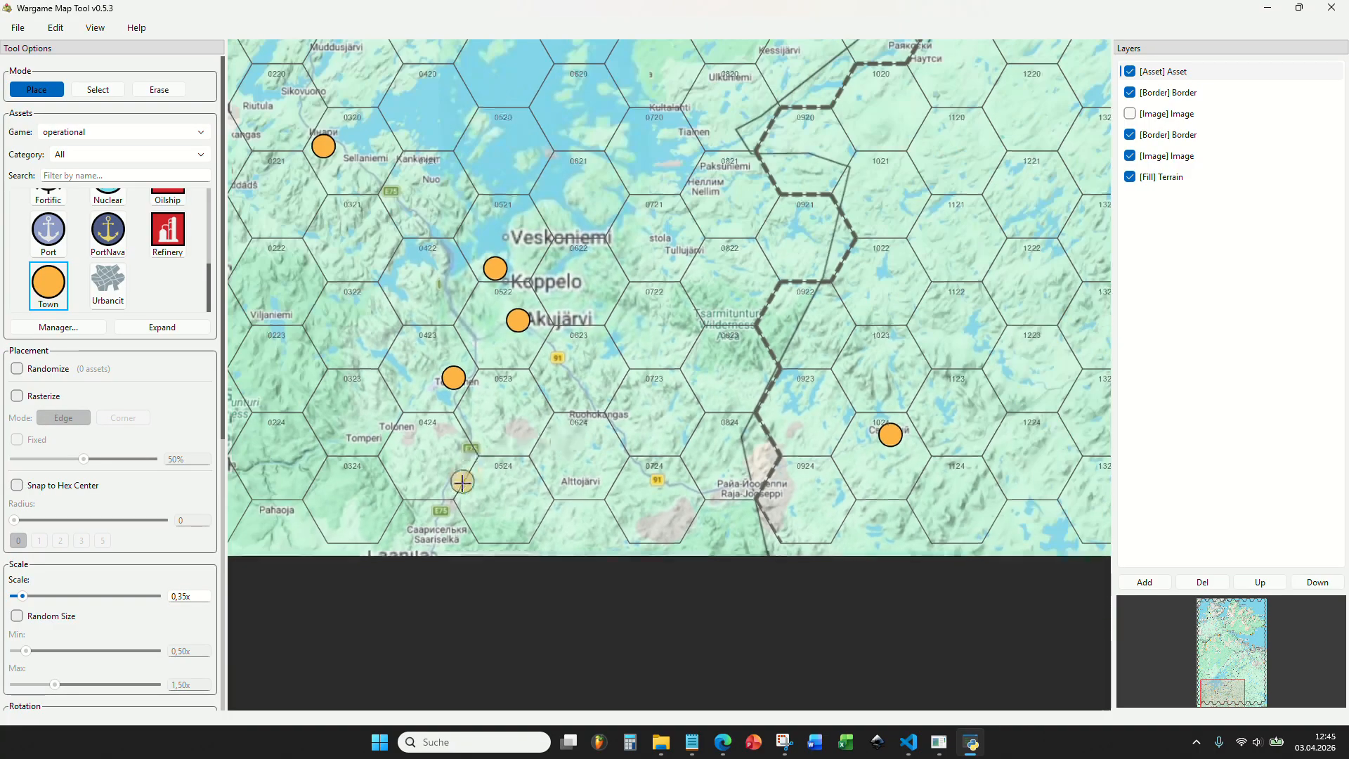
left_click_drag(555, 372, 623, 452)
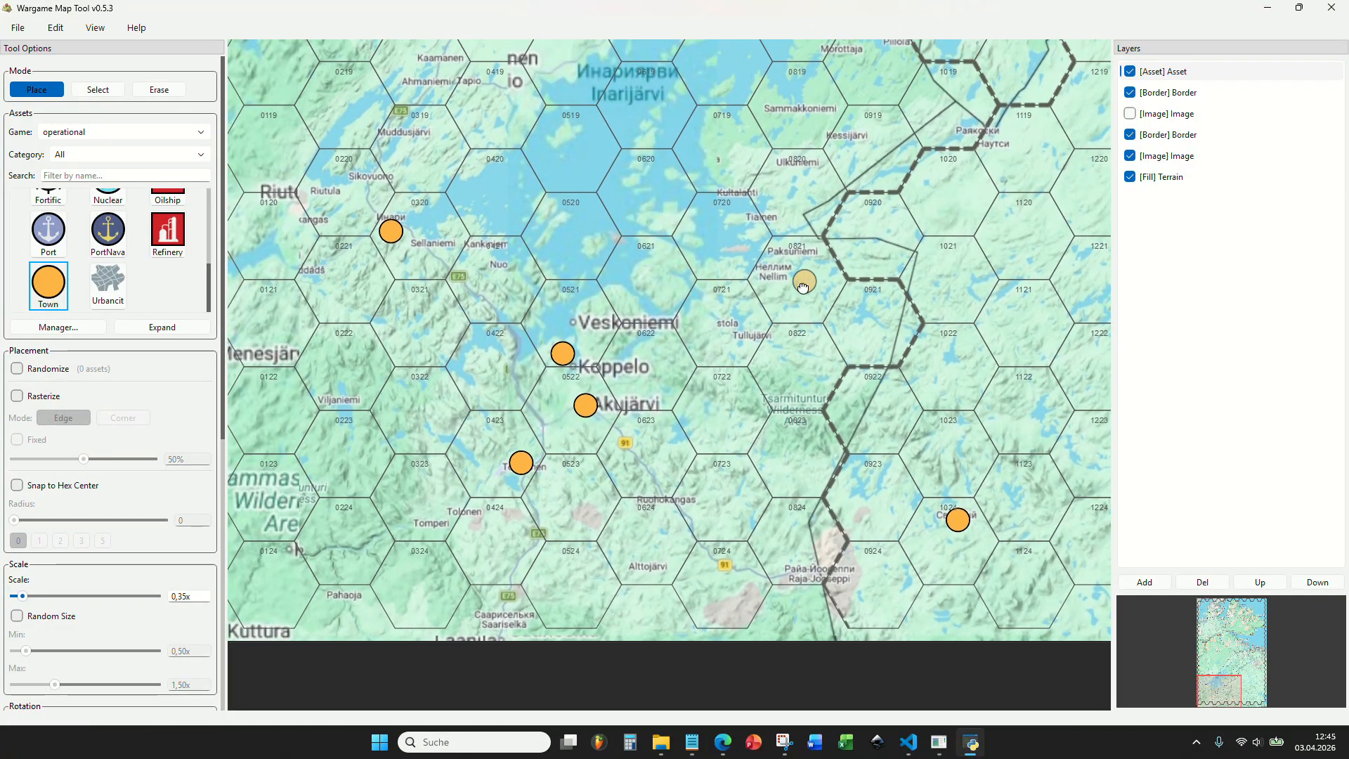
left_click_drag(802, 283, 629, 403)
Examine the road from eastern Inarijärvi past Sevettijärvi to Näätämö for settlements without a town marker.
scroll(604, 403, "down", 6)
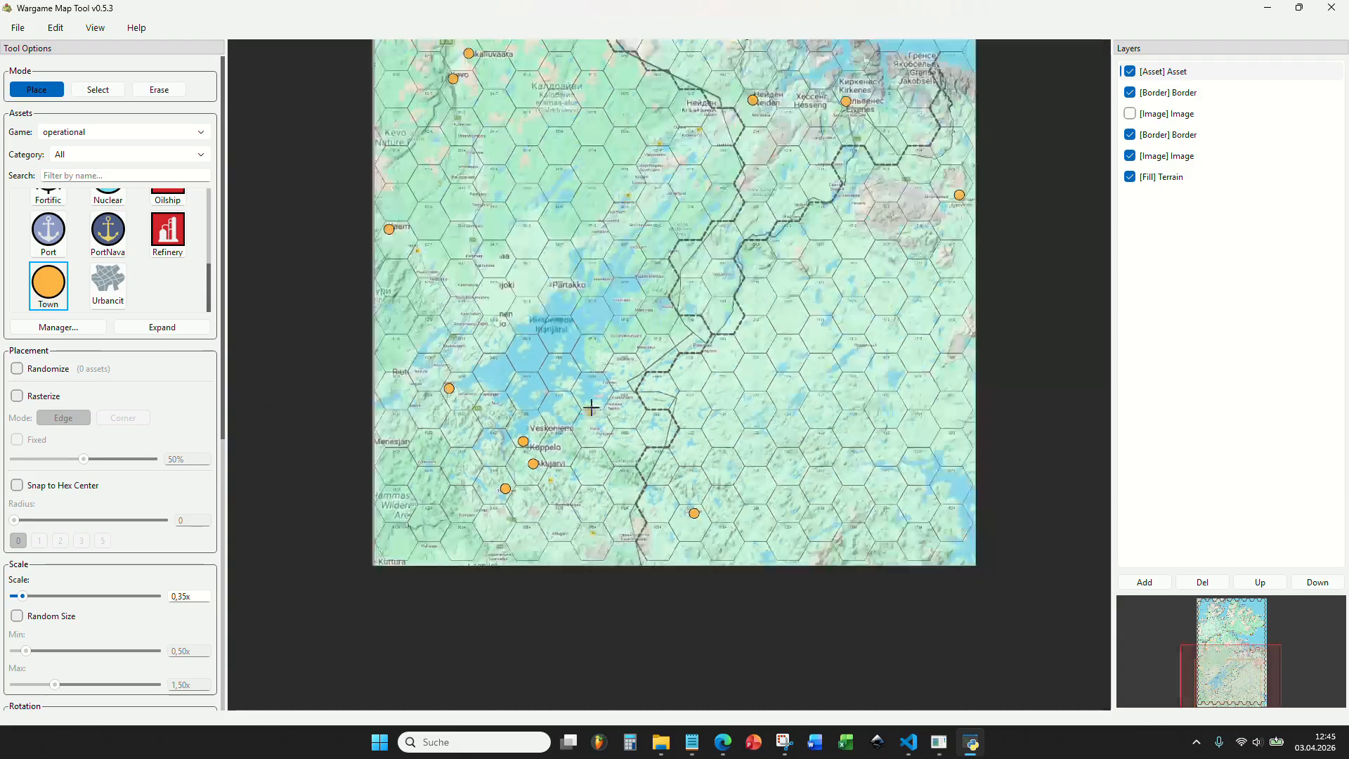
scroll(608, 433, "up", 6)
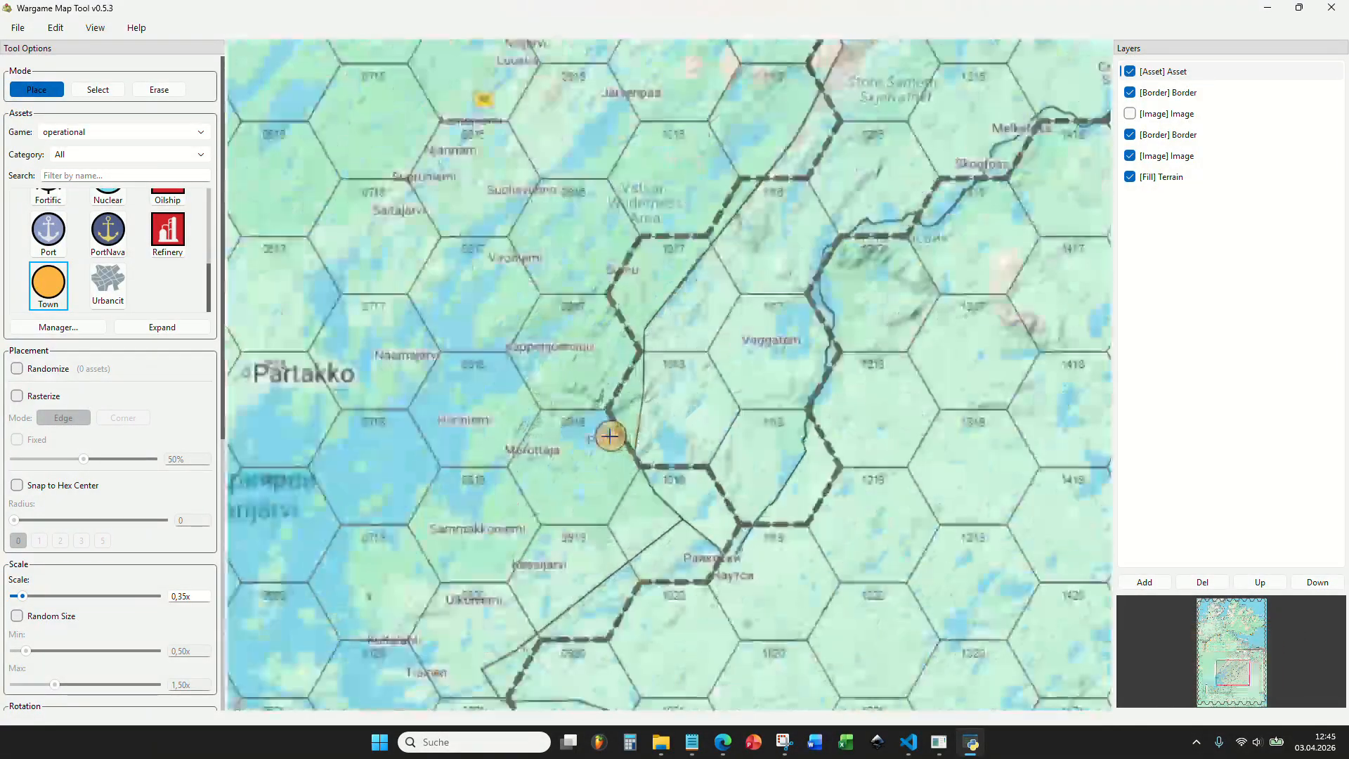
left_click_drag(690, 359, 697, 532)
scroll(571, 436, "down", 2)
left_click_drag(522, 369, 578, 476)
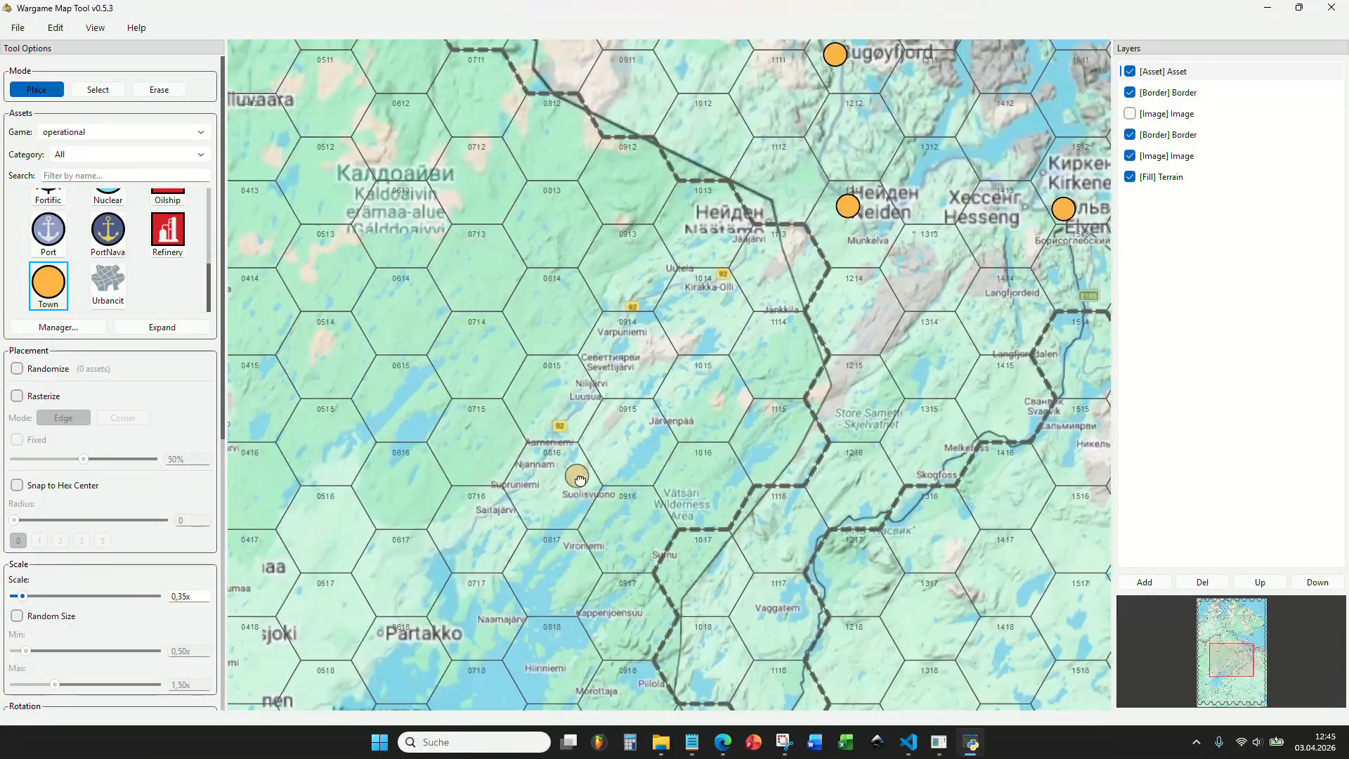
scroll(582, 448, "up", 4)
left_click_drag(743, 276, 718, 416)
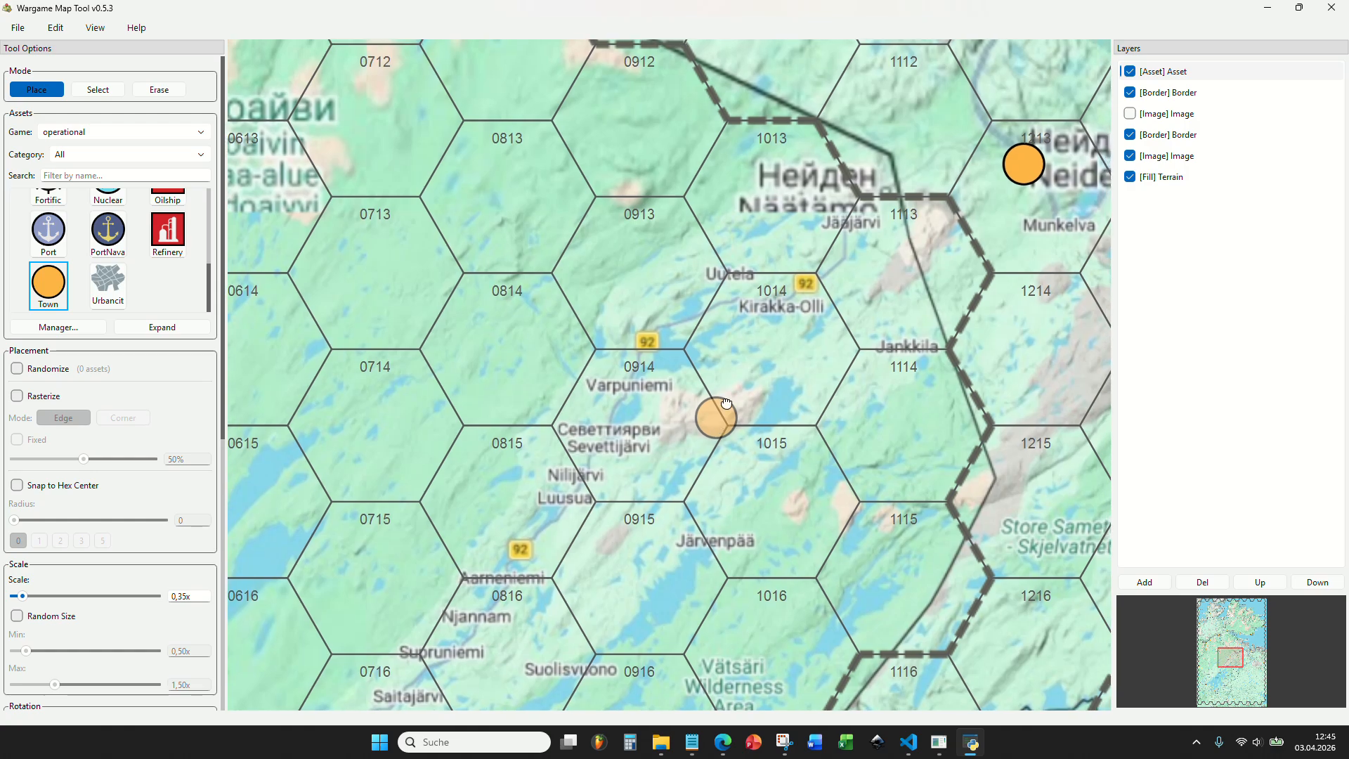
left_click_drag(505, 703, 701, 421)
left_click_drag(780, 270, 680, 432)
left_click_drag(786, 328, 722, 461)
scroll(722, 461, "down", 3)
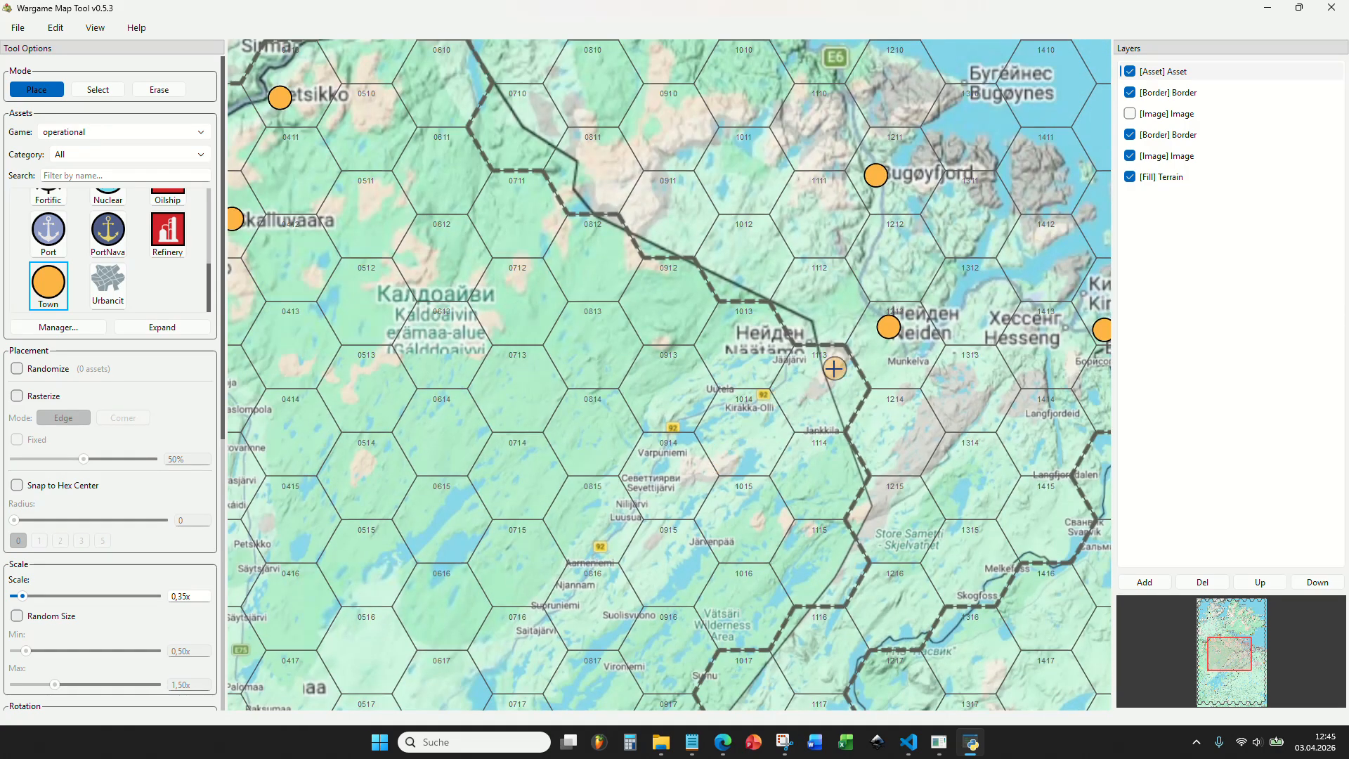
Show the recolored water image layer and hide the reference map image layer directly above the terrain fill.
scroll(834, 368, "down", 5)
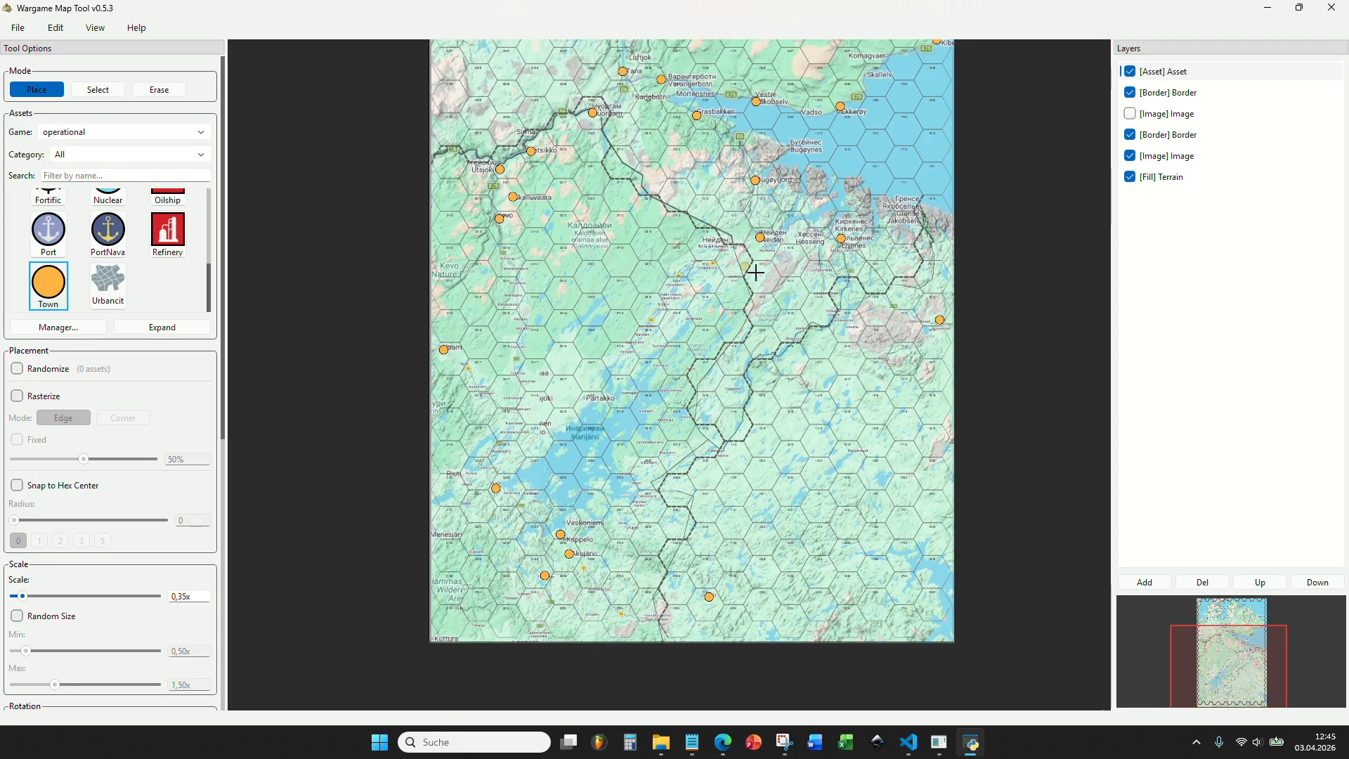
left_click(1133, 115)
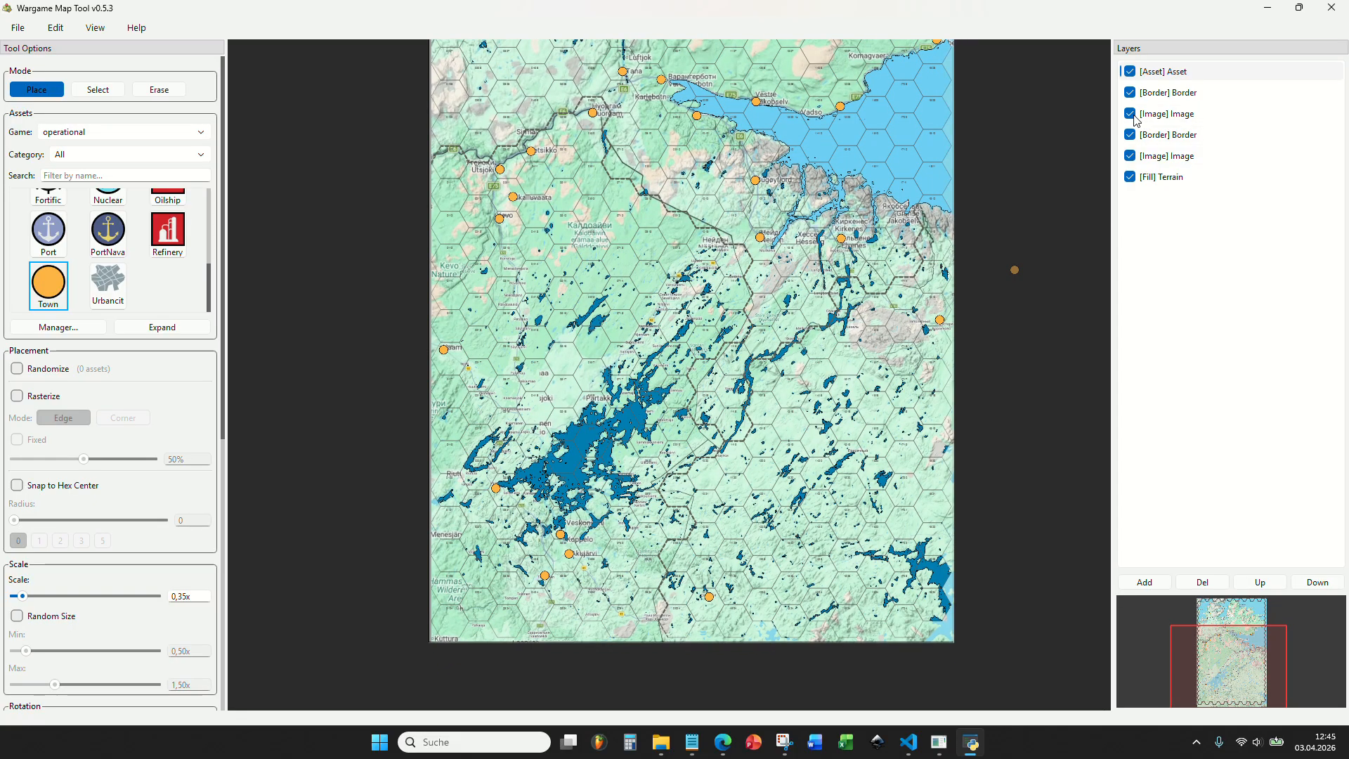
left_click(1130, 155)
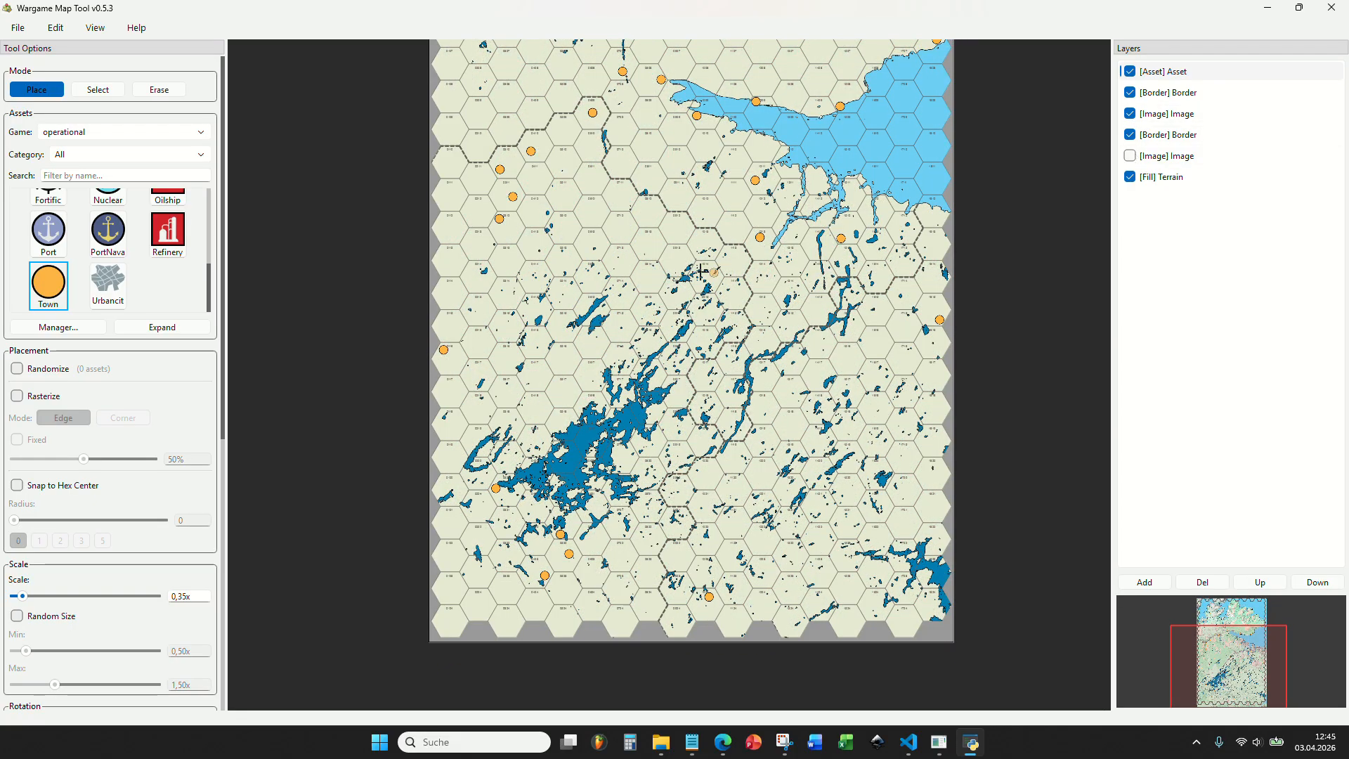
Examine the whole hex map without the reference image, checking the water, borders and town markers from south to north.
left_click_drag(688, 275, 661, 210)
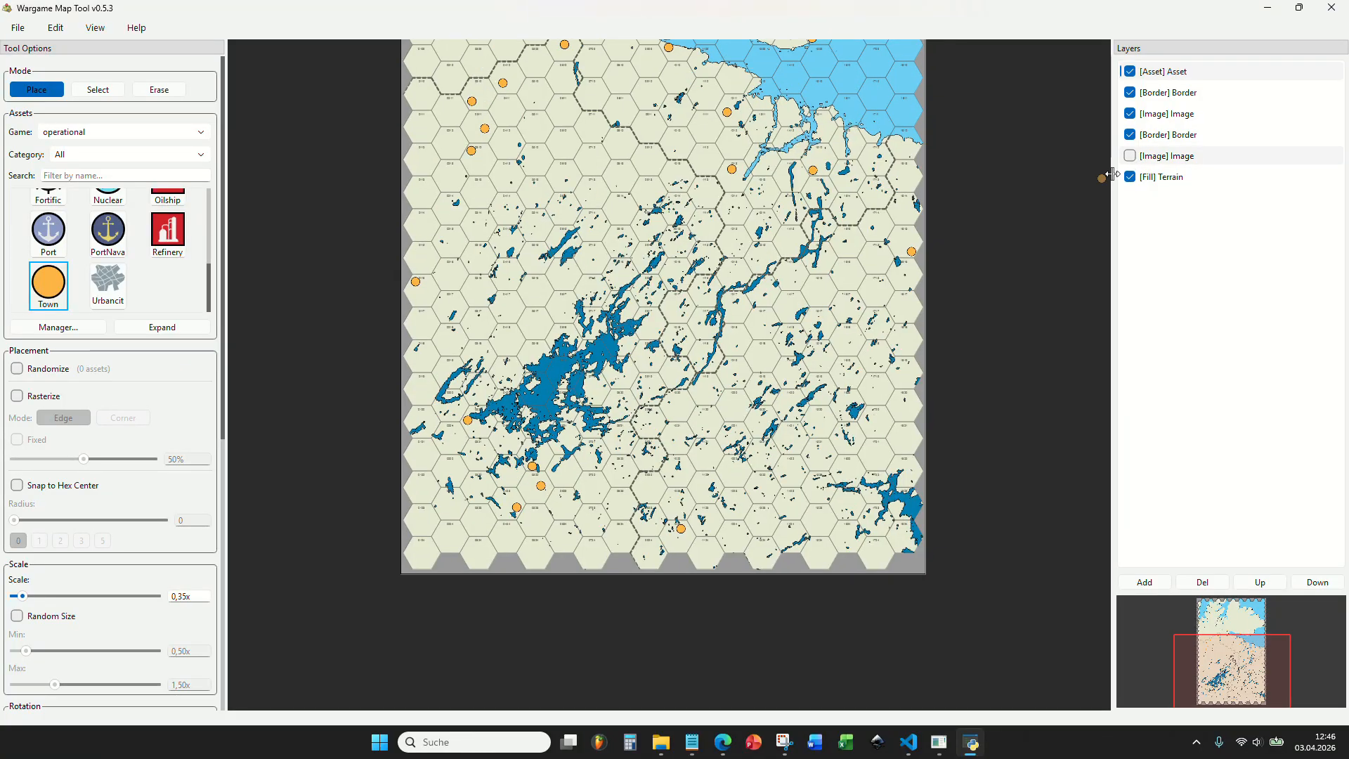
left_click_drag(726, 375, 736, 430)
left_click_drag(768, 307, 758, 334)
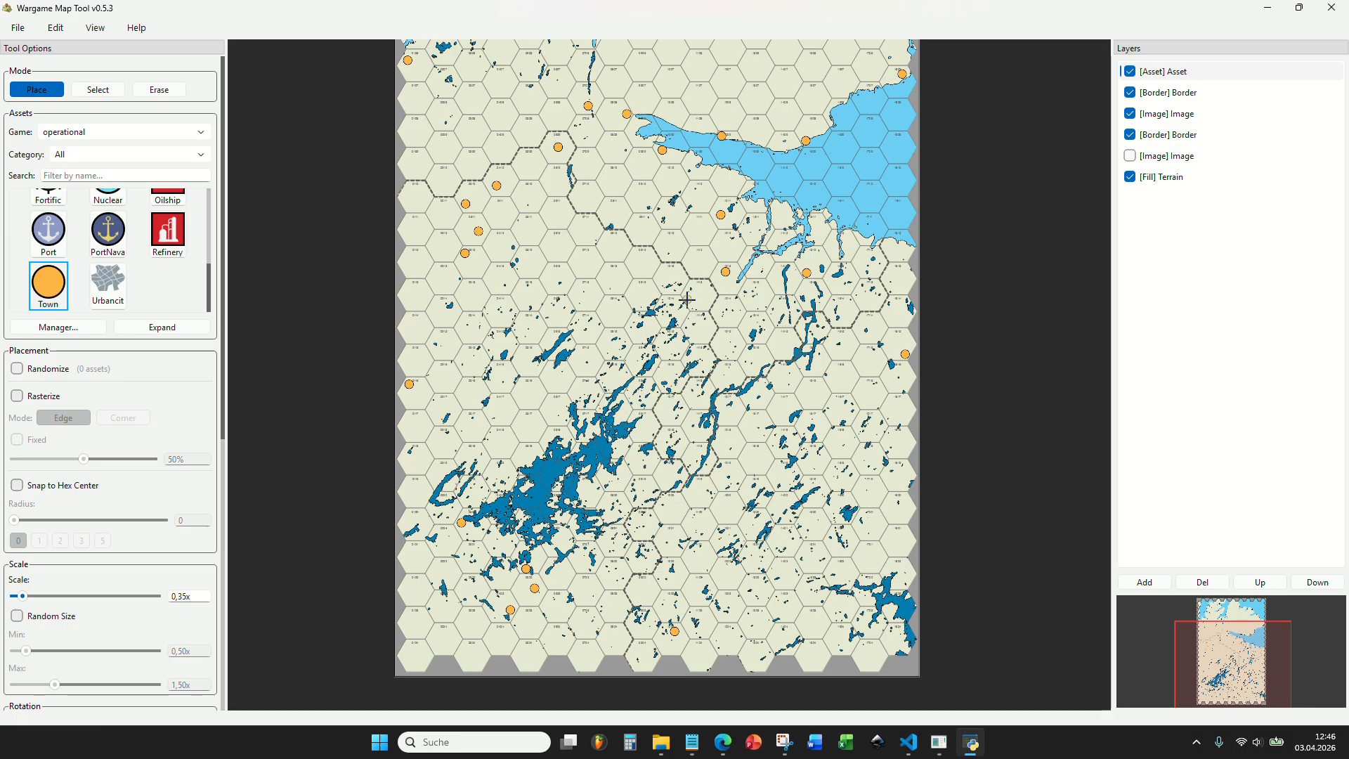
scroll(737, 349, "up", 4)
left_click_drag(706, 295, 775, 446)
scroll(775, 446, "down", 5)
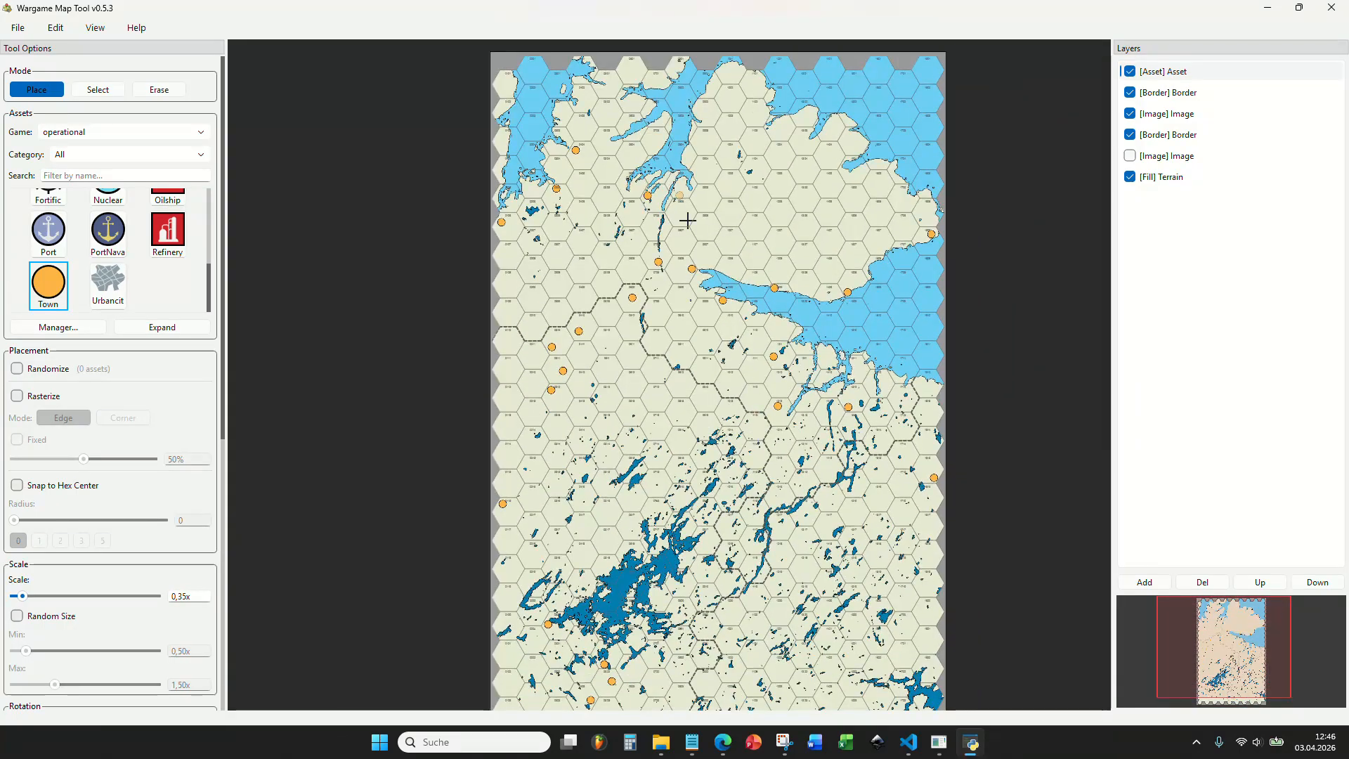
scroll(687, 221, "down", 3)
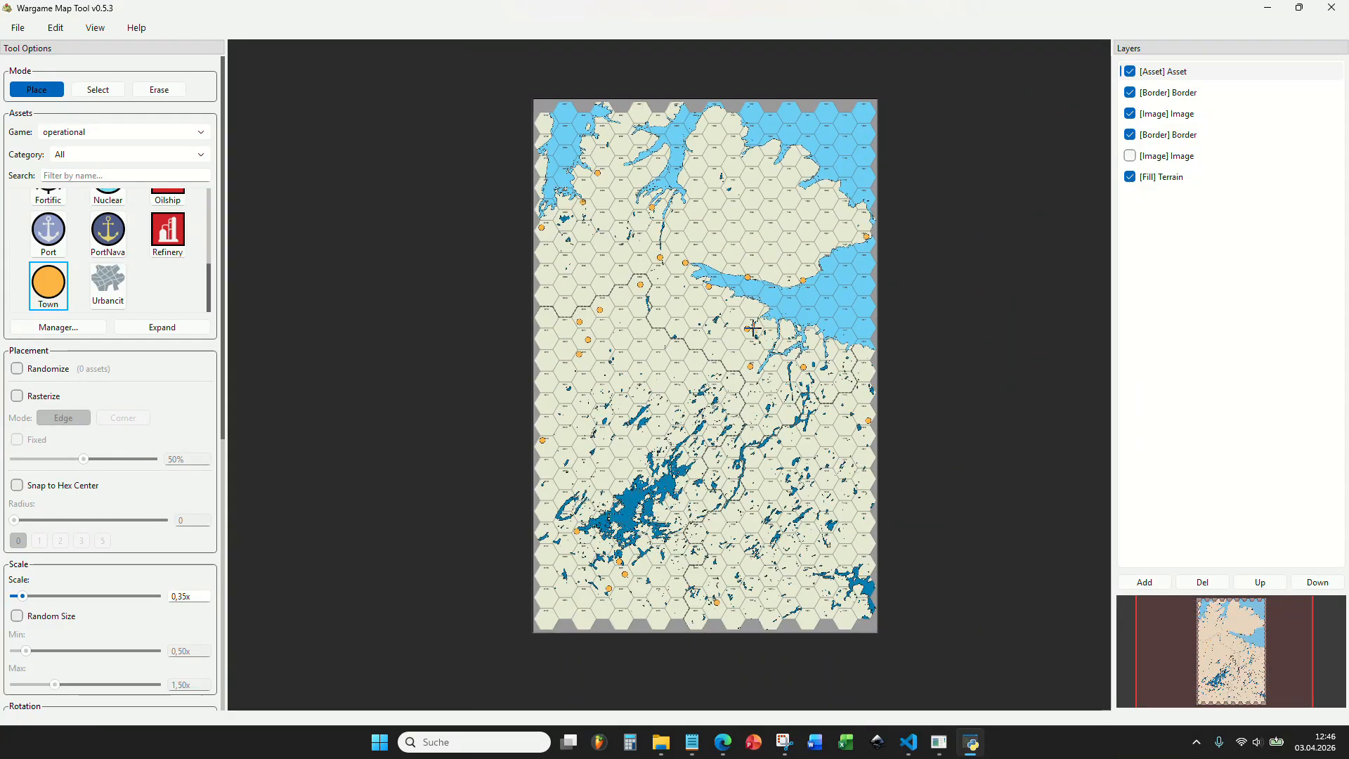